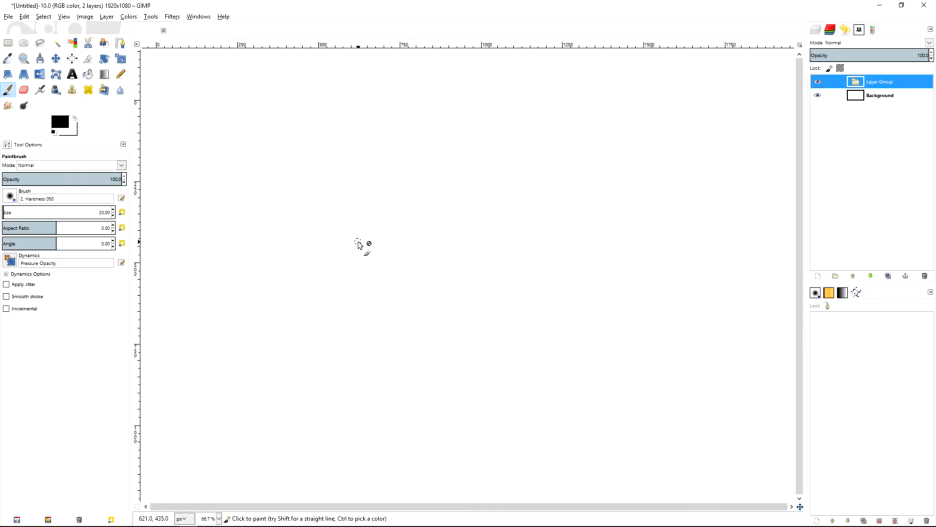
Switch to the browser and compare the boy clip-art pictures in the open tabs and the image search results.
key("ctrl+shift+n")
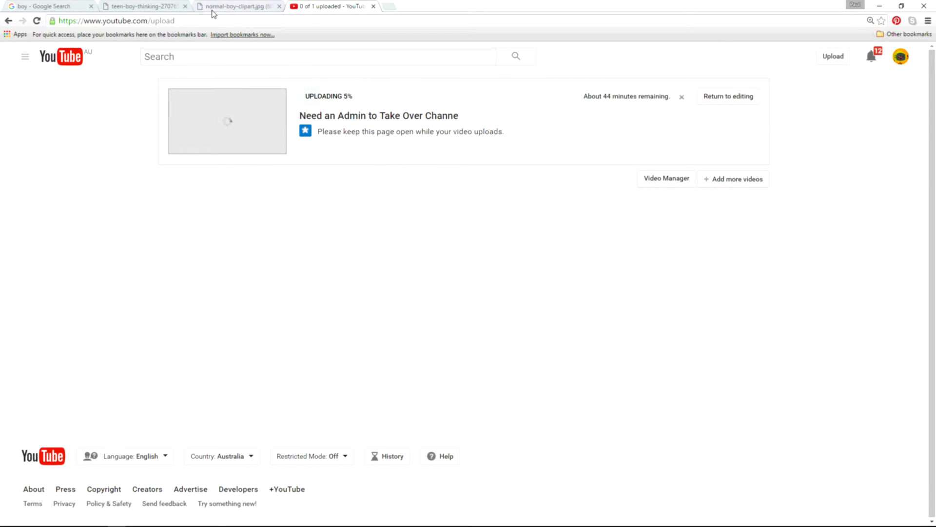
left_click(213, 10)
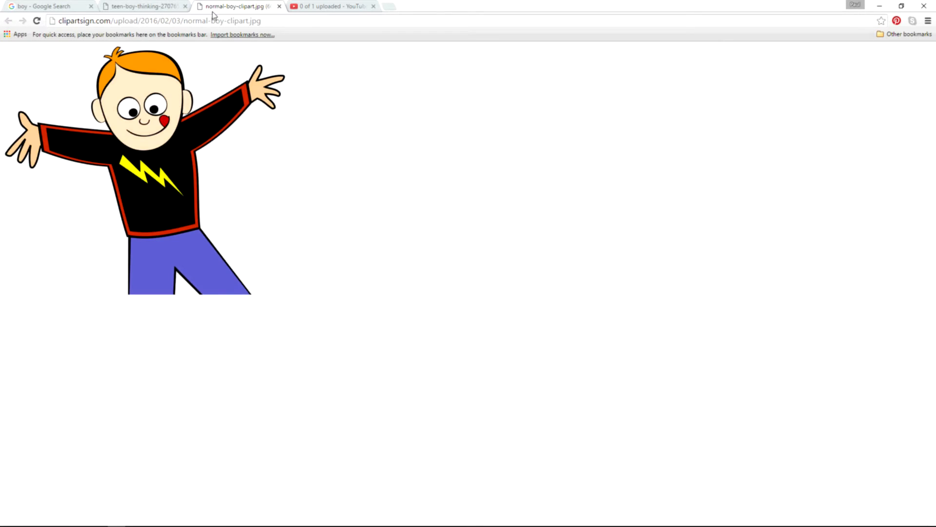
left_click(151, 6)
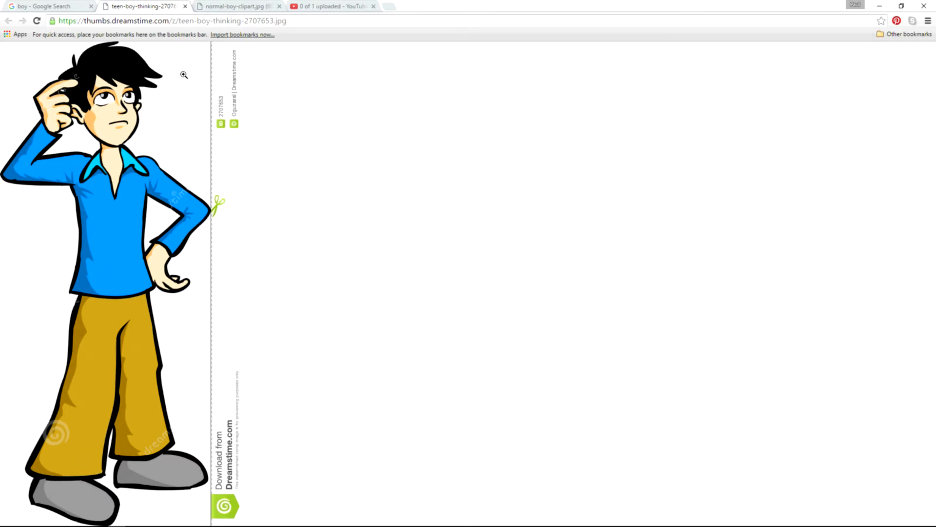
left_click(231, 9)
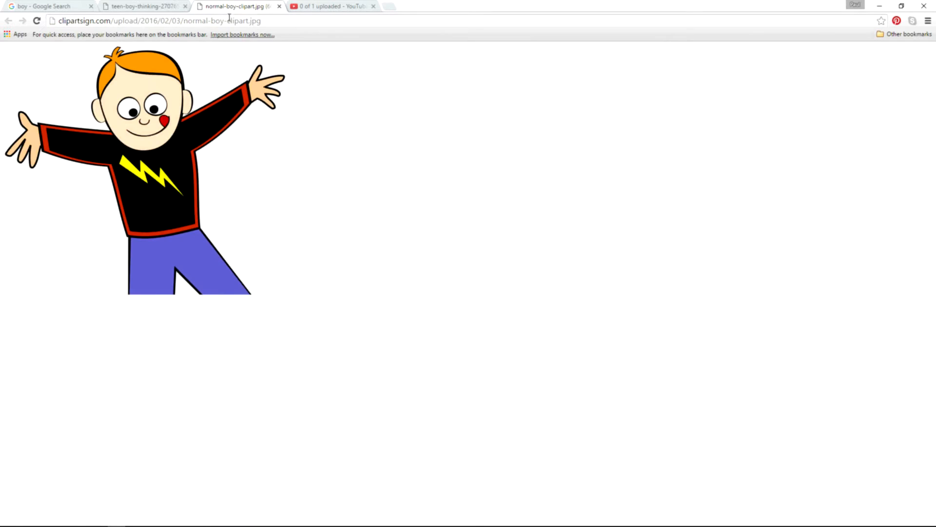
left_click(149, 7)
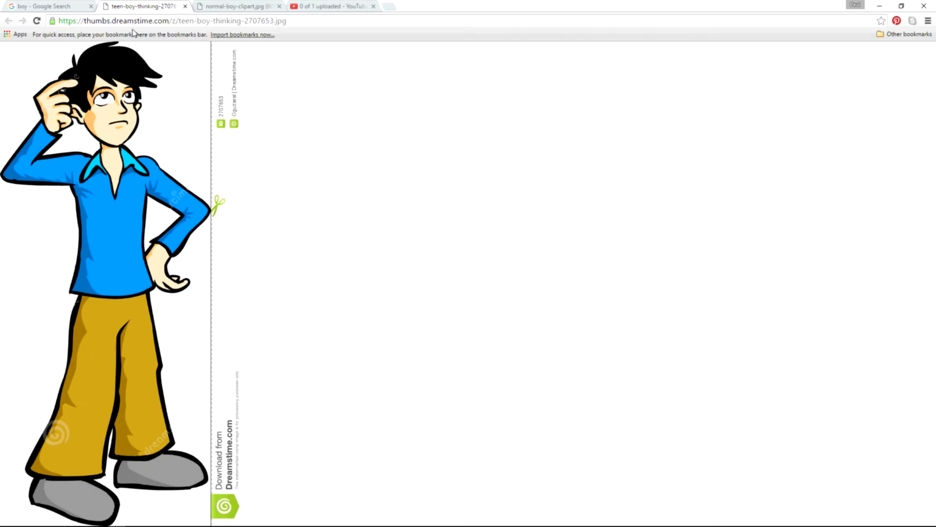
left_click(67, 7)
scroll(441, 224, "down", 15)
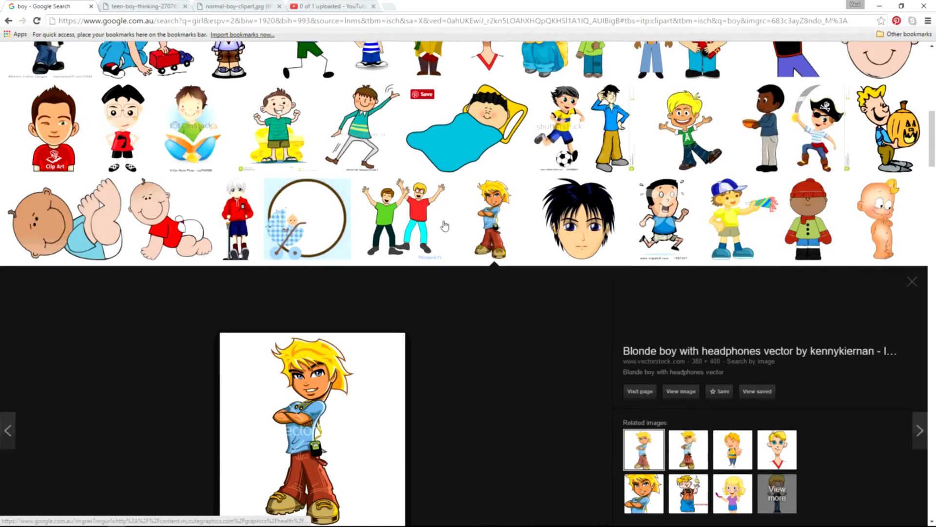
scroll(443, 222, "down", 5)
left_click(443, 221)
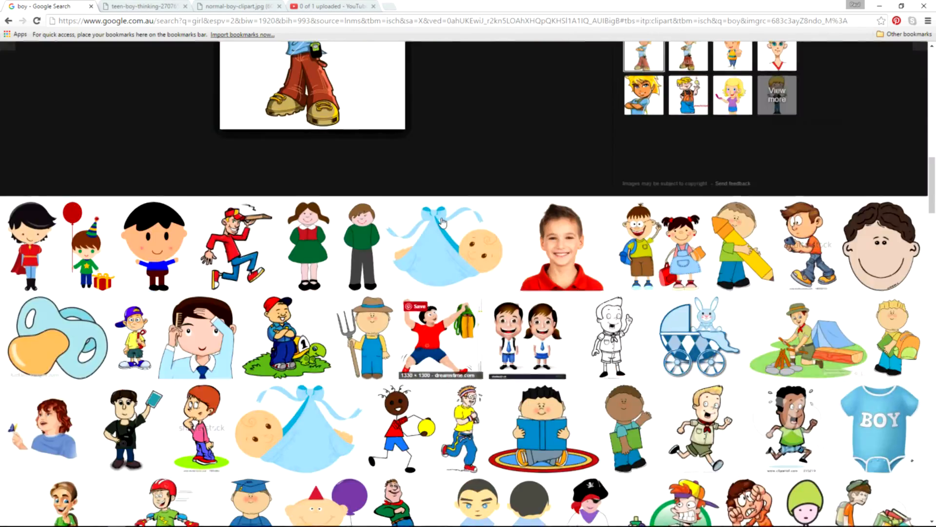
scroll(442, 221, "up", 20)
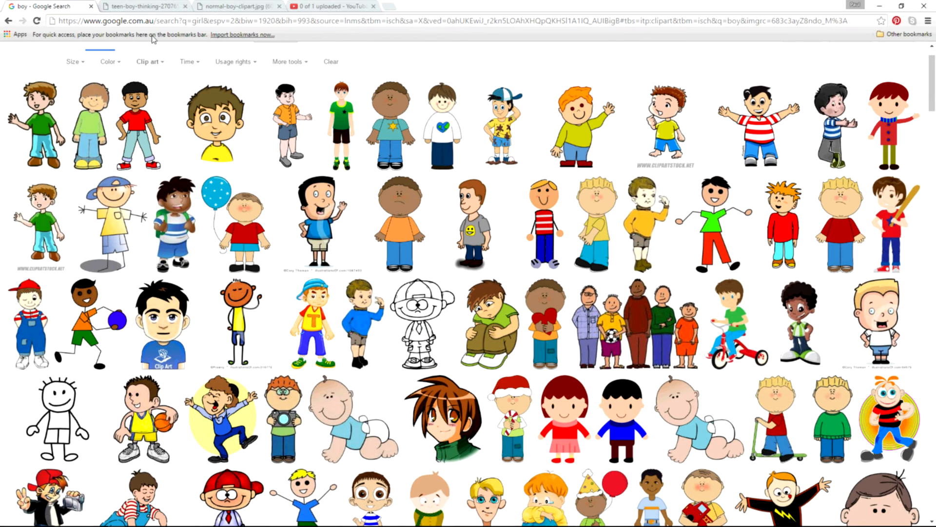
left_click(156, 7)
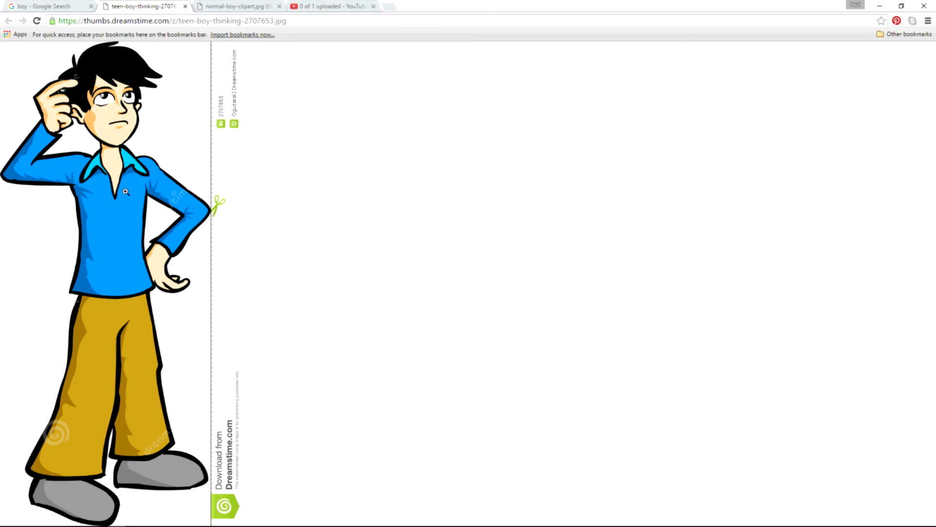
left_click(242, 6)
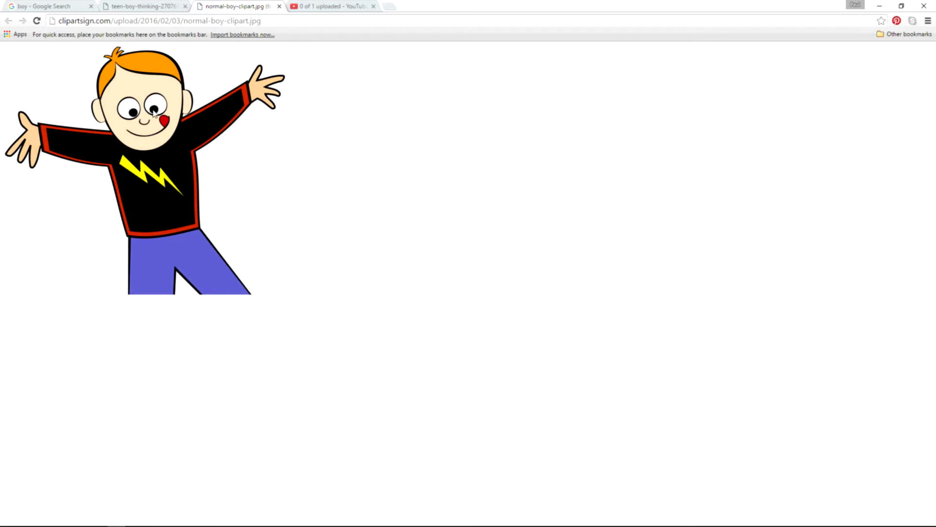
left_click(152, 8)
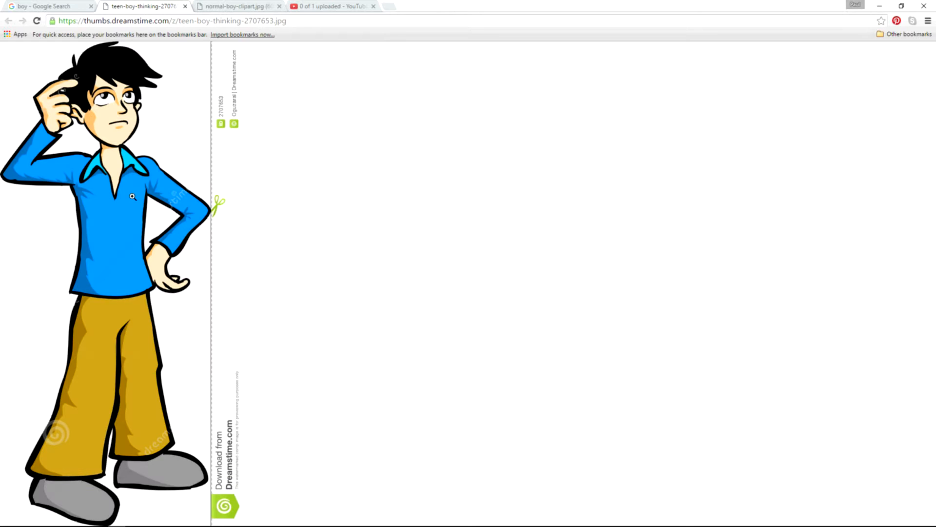
Try to copy the thinking teen boy picture from the browser and paste it into the GIMP image.
right_click(120, 161)
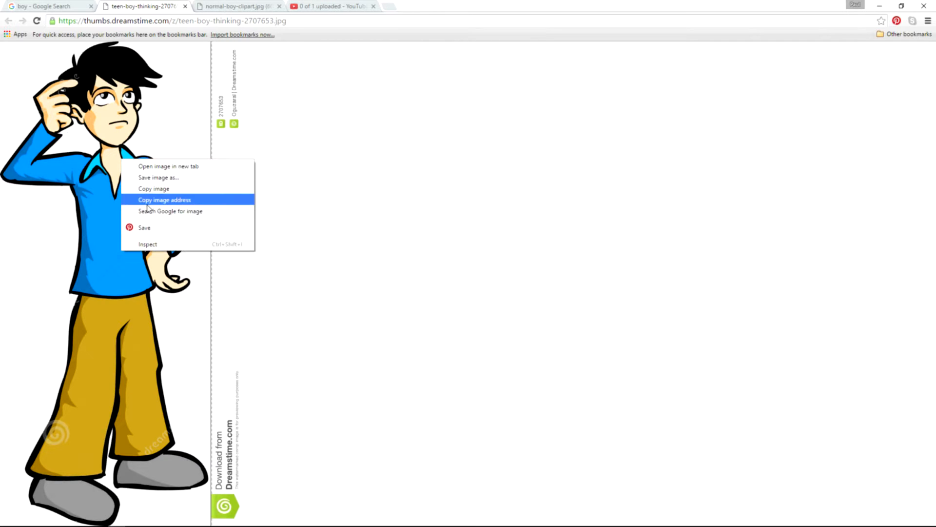
left_click(148, 188)
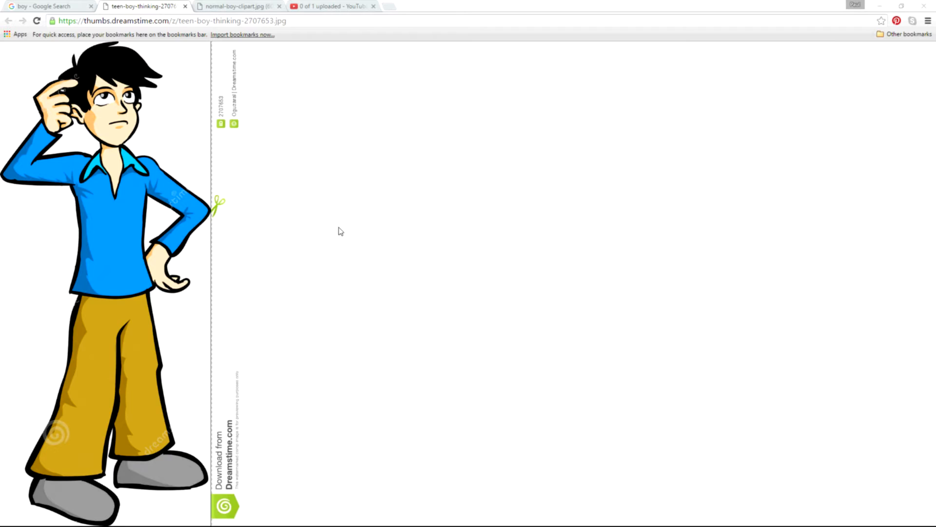
key("alt+Tab")
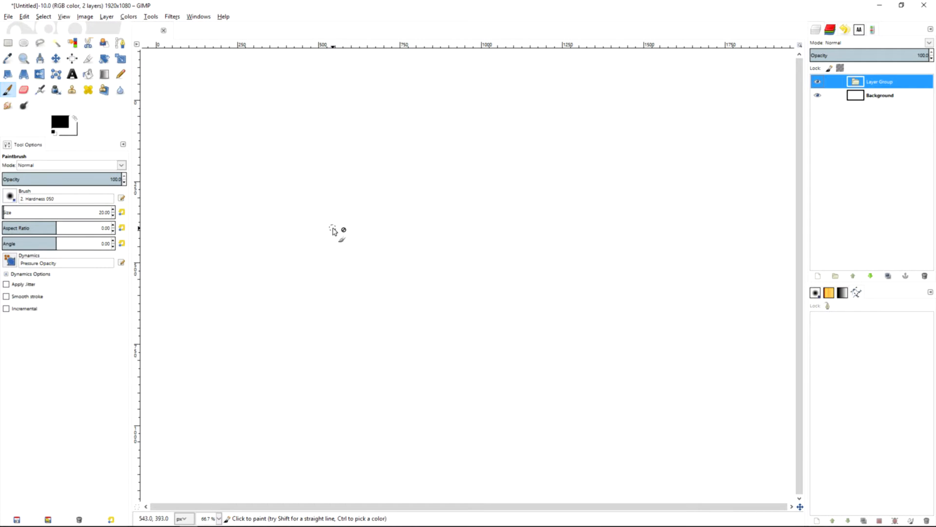
left_click(24, 16)
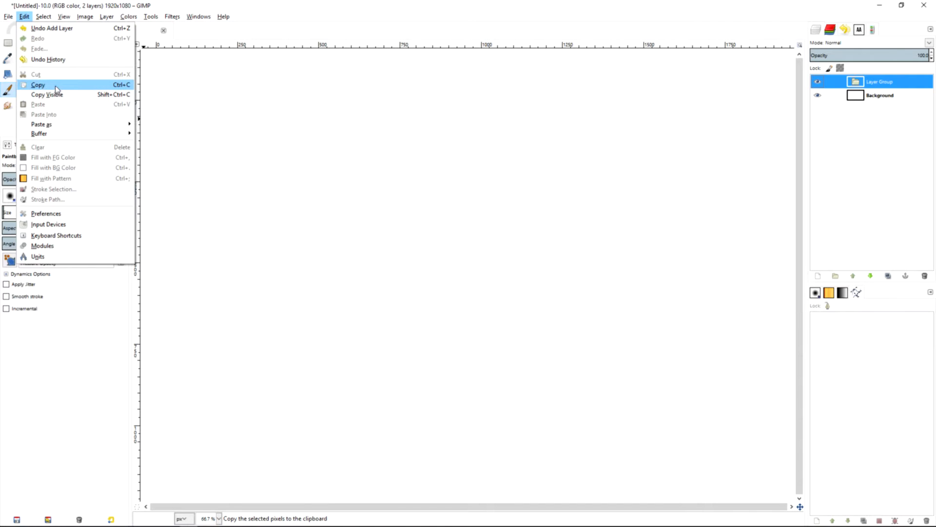
Copy the thinking teen boy picture from the browser again and paste it into the GIMP image.
key("alt+Tab")
right_click(140, 104)
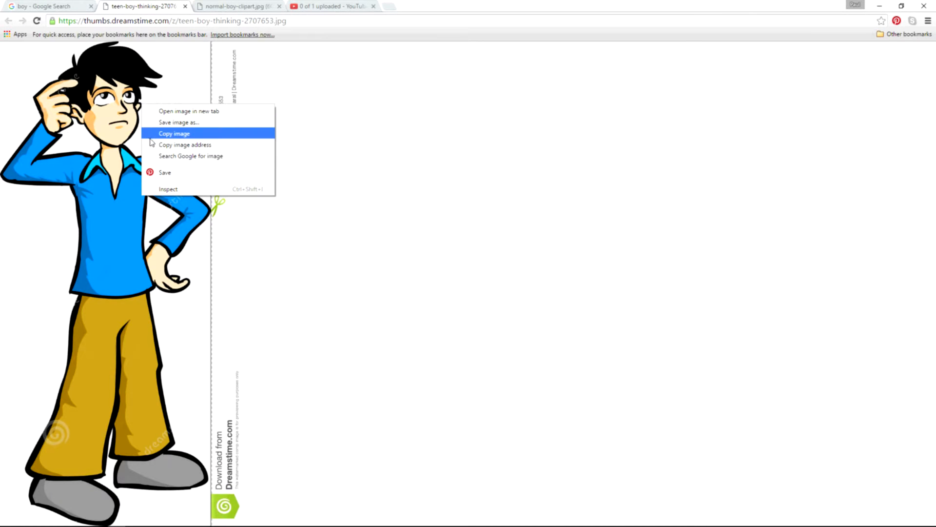
left_click(155, 134)
key("alt+Tab")
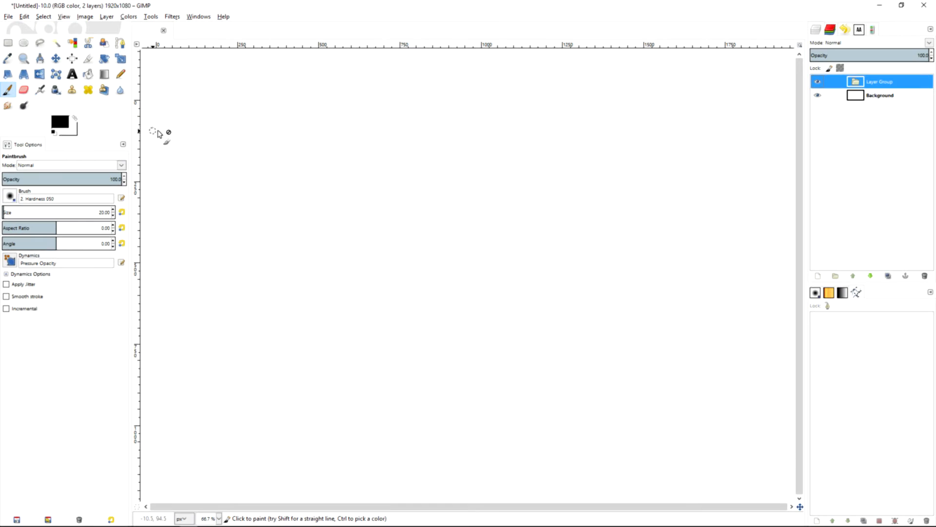
left_click(24, 17)
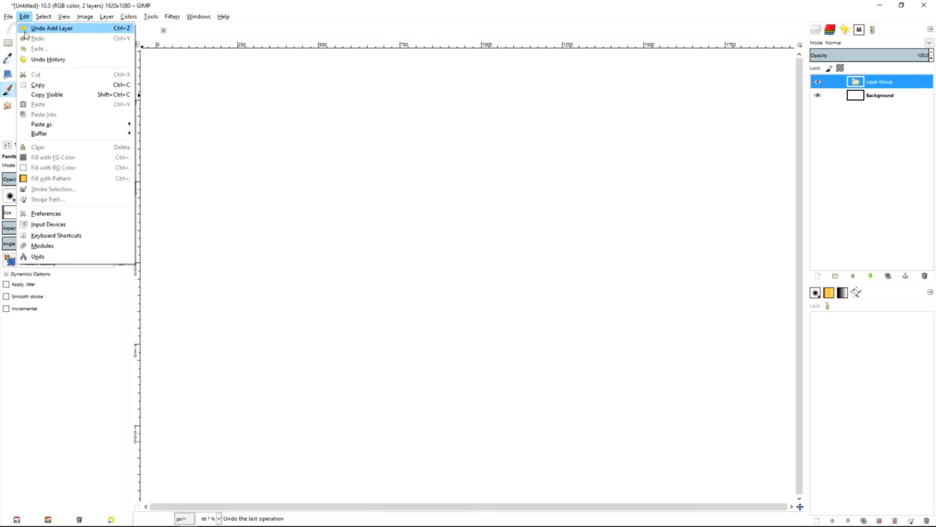
left_click(168, 162)
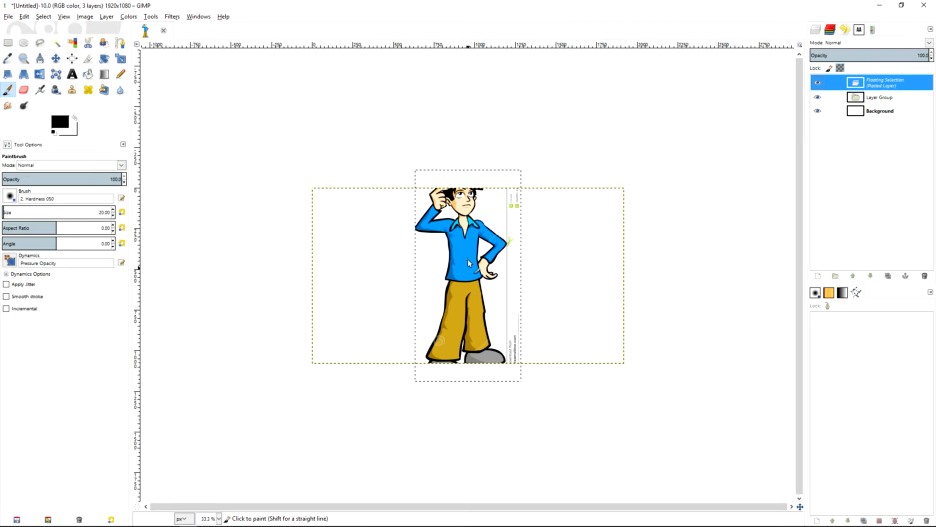
key("shift+s")
left_click(517, 286)
key("Escape")
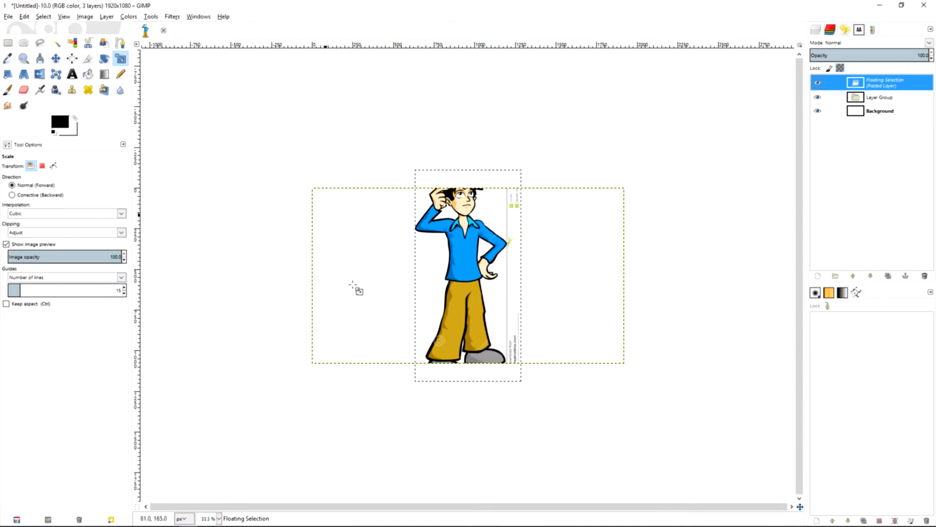
Turn the floating selection into a new layer and scale it to 493 × 976 px with the aspect ratio kept.
scroll(471, 292, "up", 2)
scroll(469, 274, "down", 1)
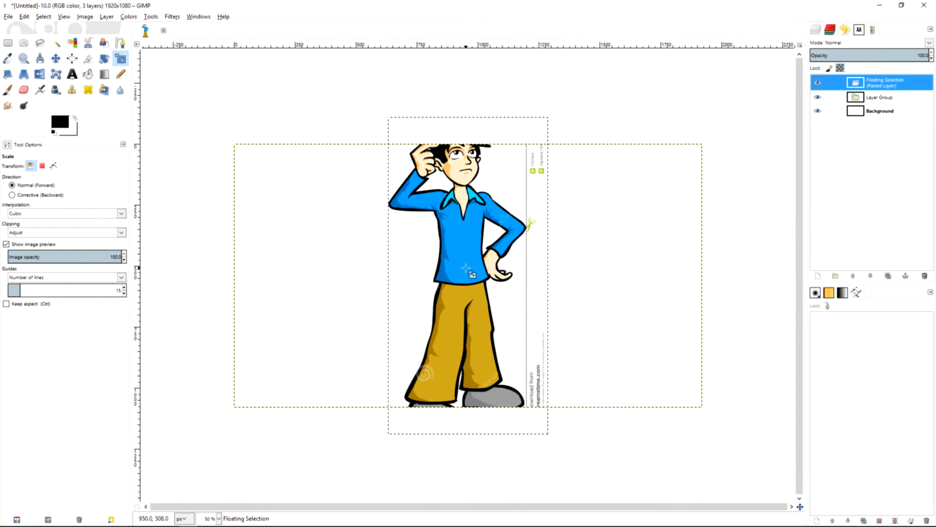
right_click(875, 86)
left_click(839, 104)
left_click(410, 126)
left_click_drag(395, 126, 437, 209)
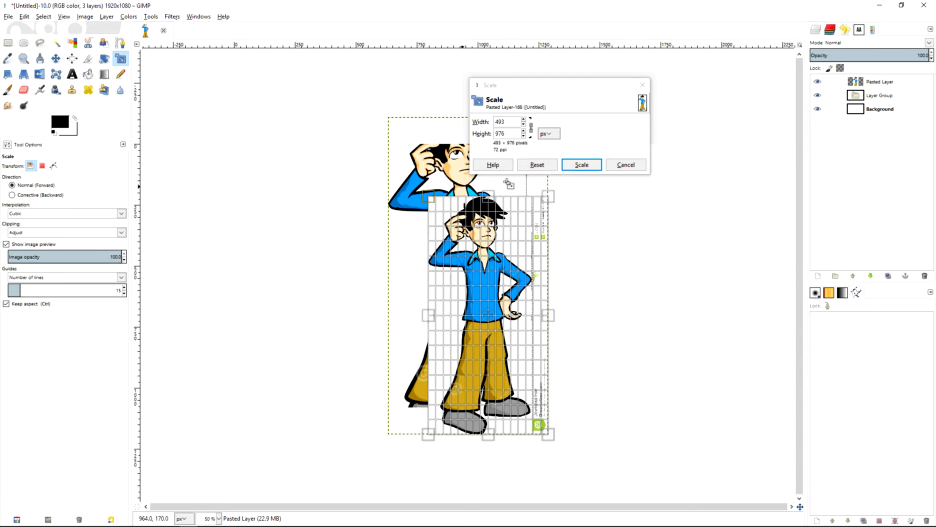
left_click(574, 164)
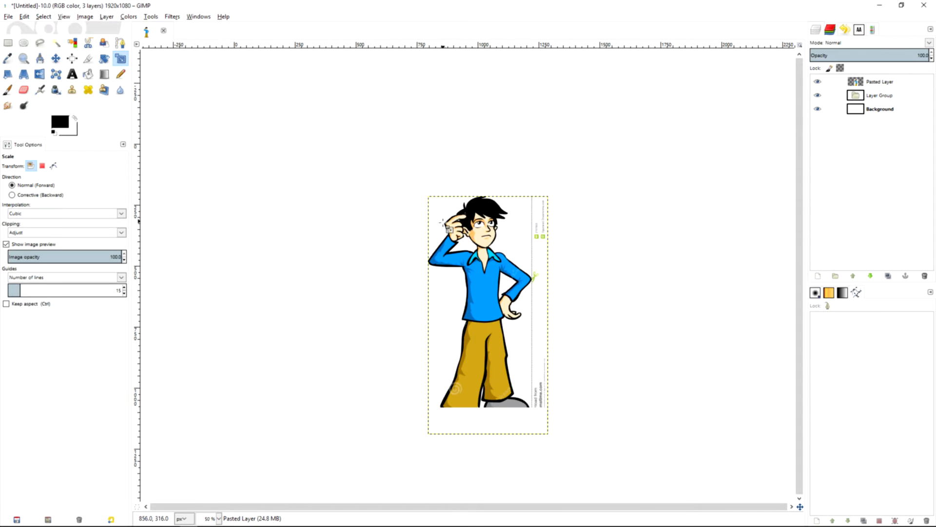
left_click(429, 199)
left_click_drag(428, 200, 422, 198)
left_click_drag(424, 311, 393, 308)
key("Escape")
Move the boy picture towards the upper right of the canvas and place its layer directly below Layer Group.
key("m")
left_click_drag(481, 271, 558, 238)
left_click_drag(832, 82, 874, 101)
Shift the boy picture slightly up and to the left, with the Pasted Layer and Background both set visible.
scroll(568, 224, "up", 3)
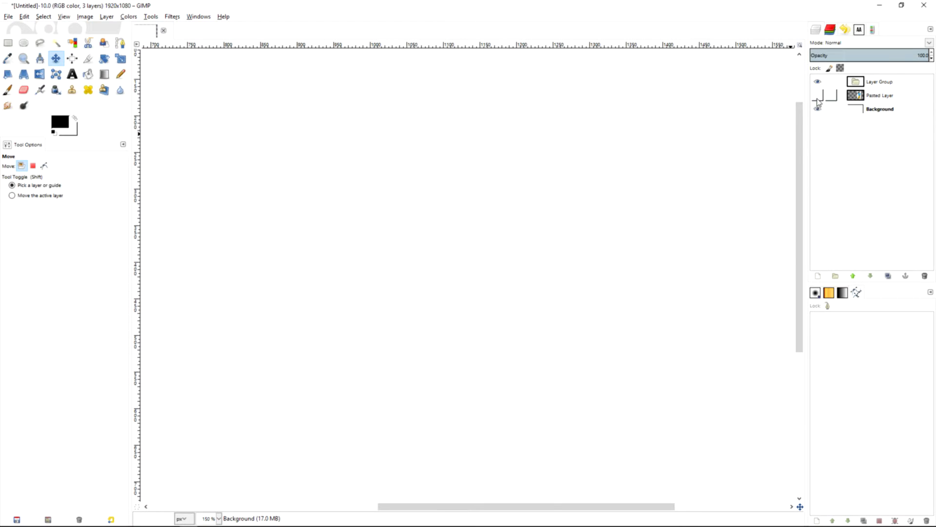
left_click(817, 97)
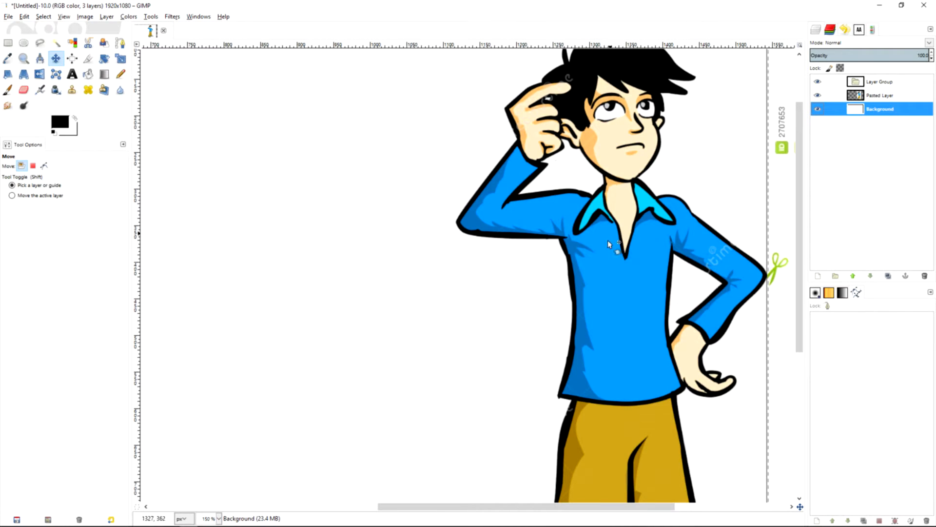
left_click_drag(656, 414, 624, 360)
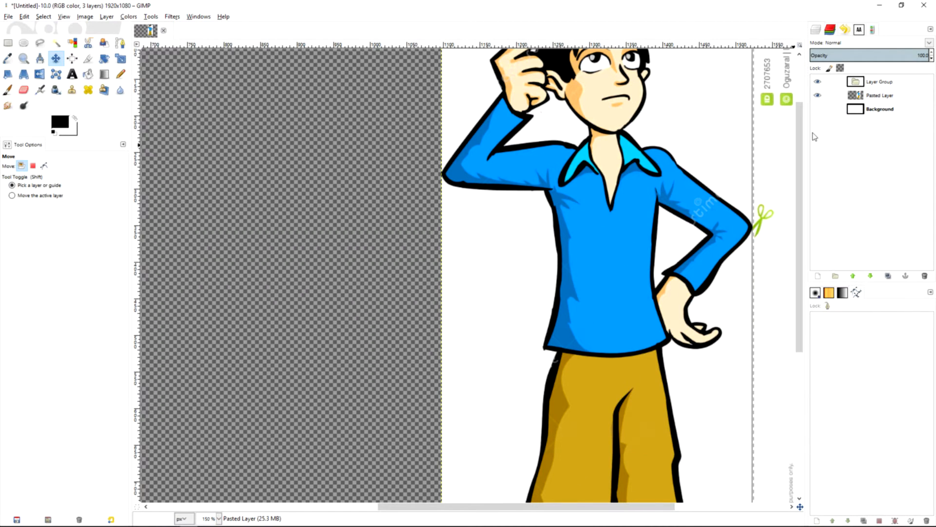
left_click(817, 108)
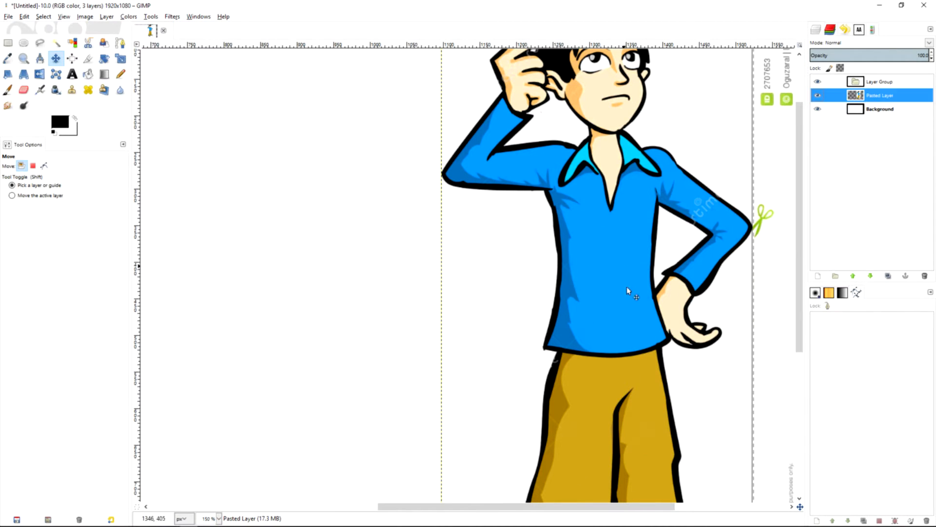
Add a new transparent layer directly above the Pasted Layer.
right_click(863, 95)
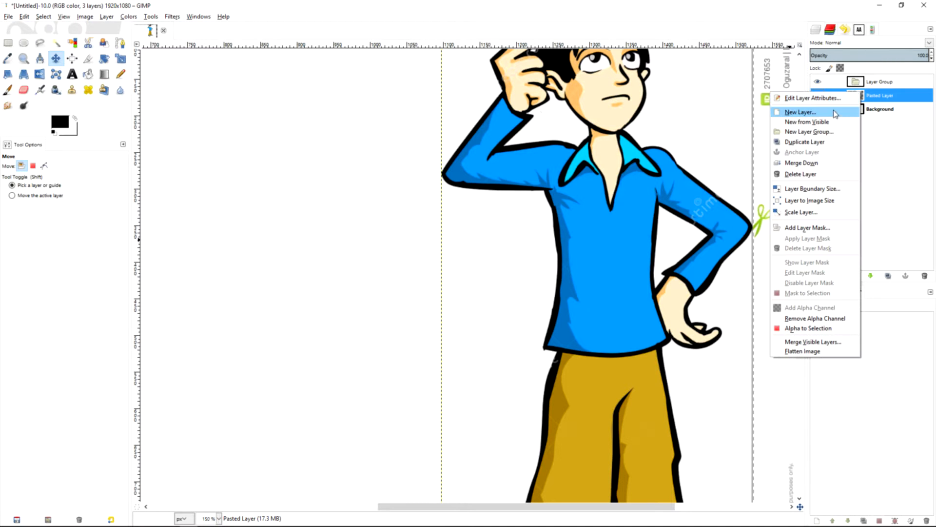
left_click(811, 114)
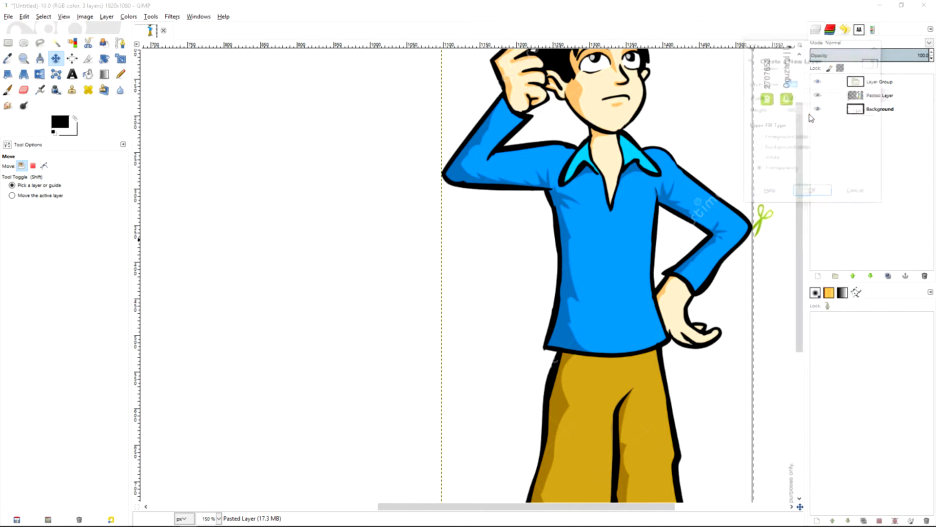
left_click(821, 198)
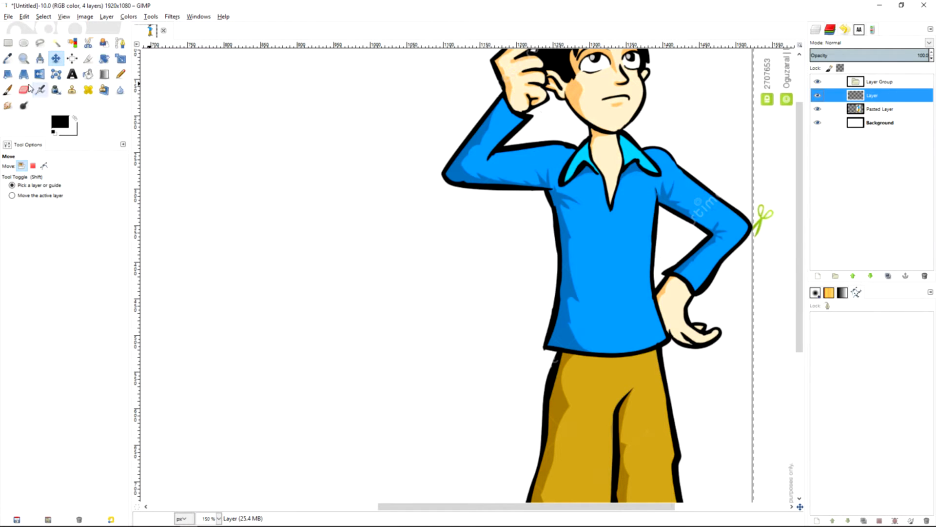
Paint a black test scribble beside the boy on the new layer with the Paintbrush and undo it.
left_click(7, 90)
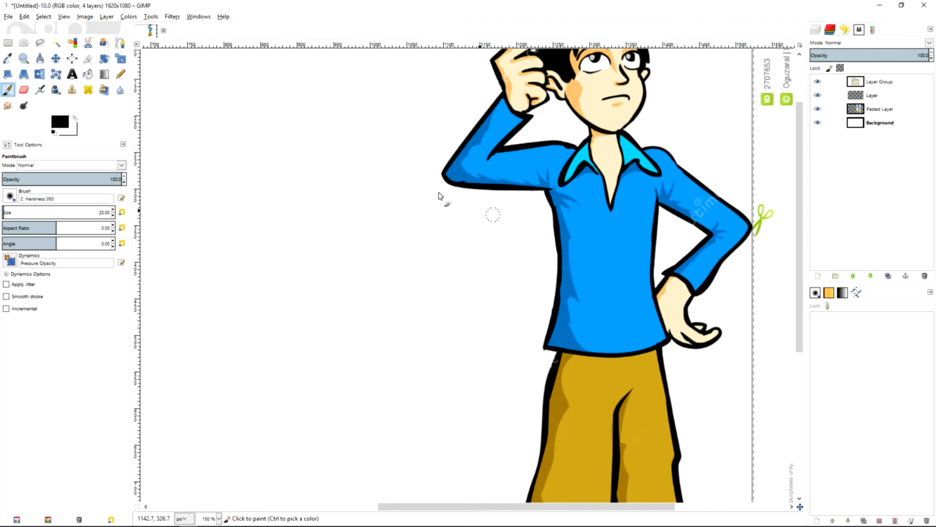
mouse_move(413, 242)
left_mouse_down()
mouse_move(388, 166)
mouse_move(418, 195)
mouse_move(488, 226)
mouse_move(445, 231)
left_mouse_up()
key("ctrl+z")
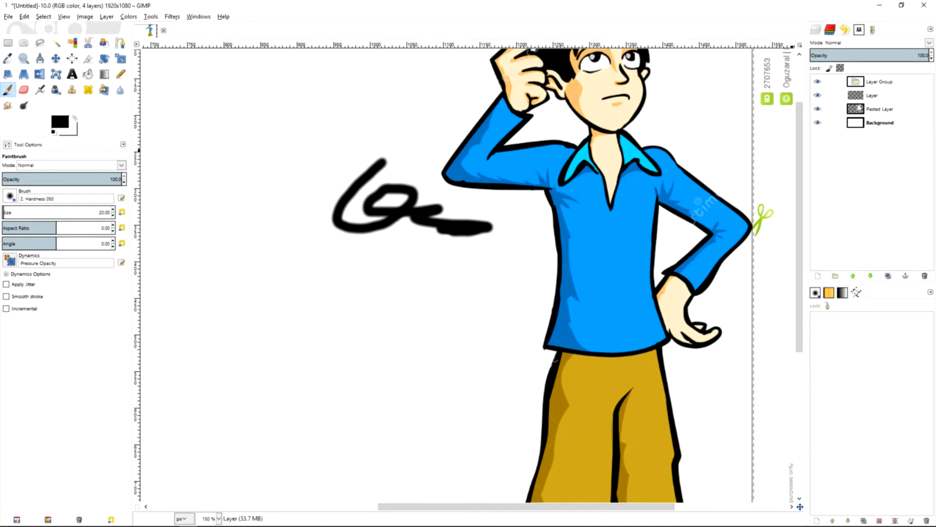
double_click(871, 95)
type("Legs")
key("Return")
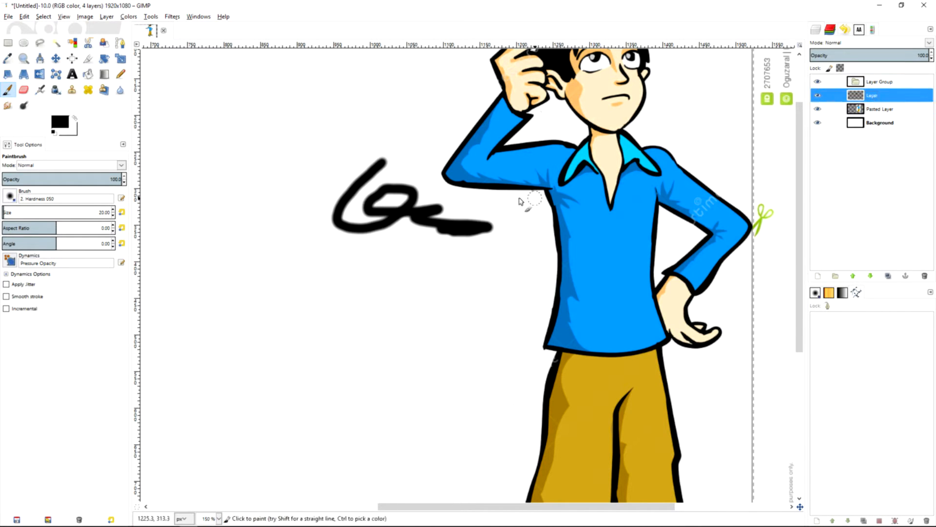
left_click(448, 149)
key("ctrl+z")
key("ctrl+z")
key("ctrl+z")
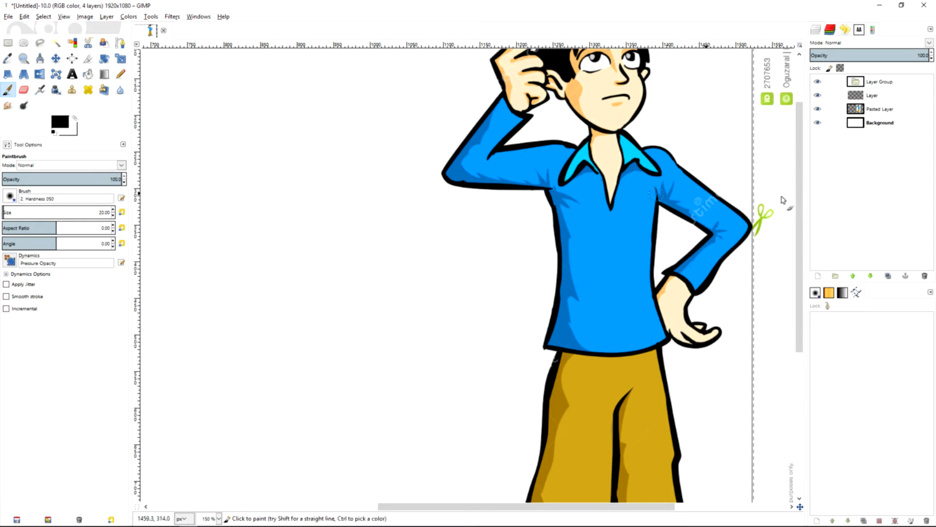
Rename the new layer above the Pasted Layer as Legs.
double_click(879, 100)
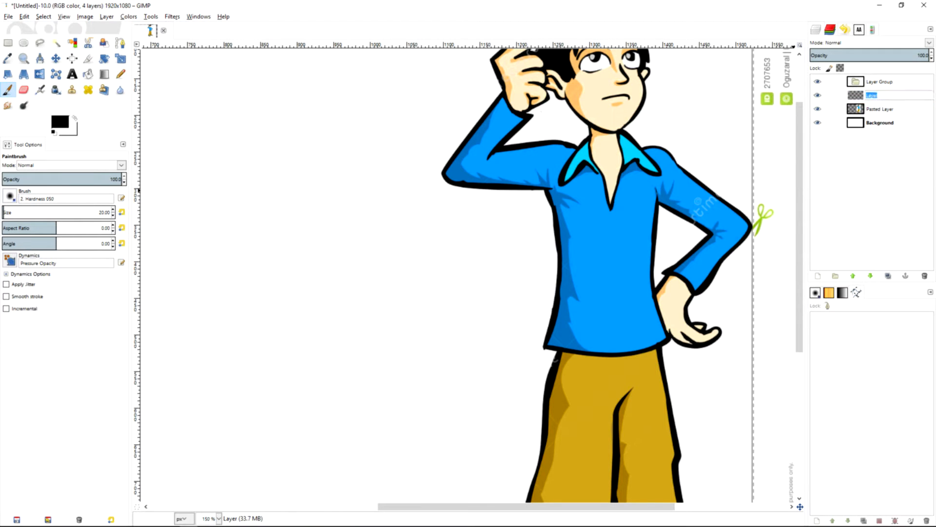
type("Legs")
key("Return")
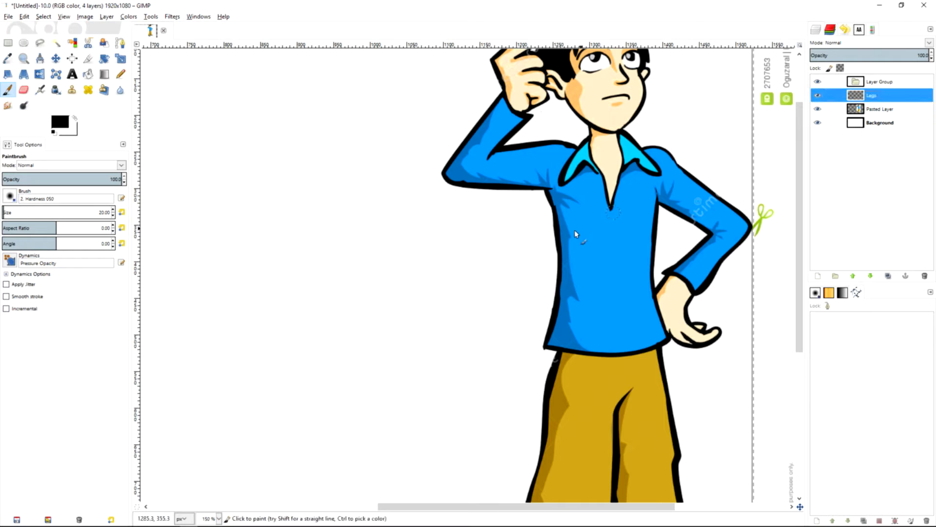
Try a straight black line from the shirt hem down the outer trouser leg with the Paintbrush at size 20, and undo it.
scroll(383, 240, "down", 5)
scroll(383, 240, "right", 2)
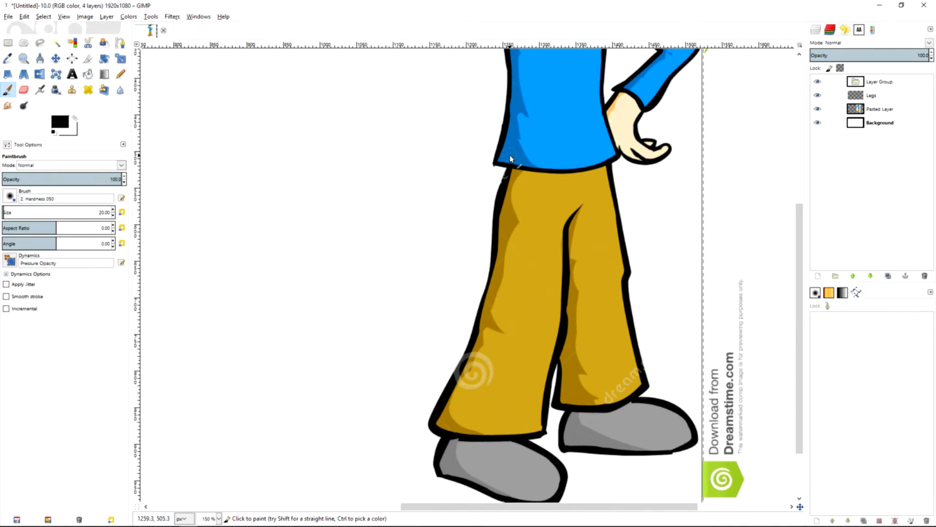
left_click(510, 148)
left_click(483, 437, "shift")
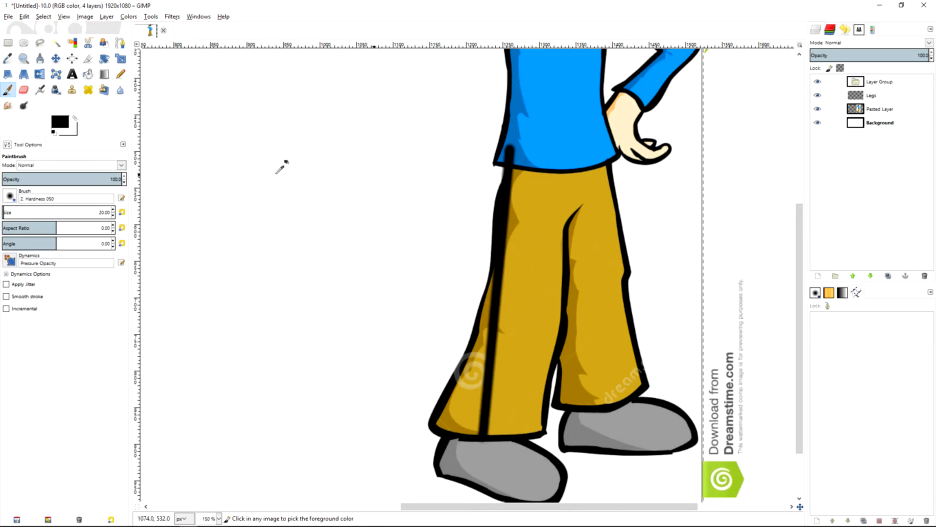
key("ctrl+z")
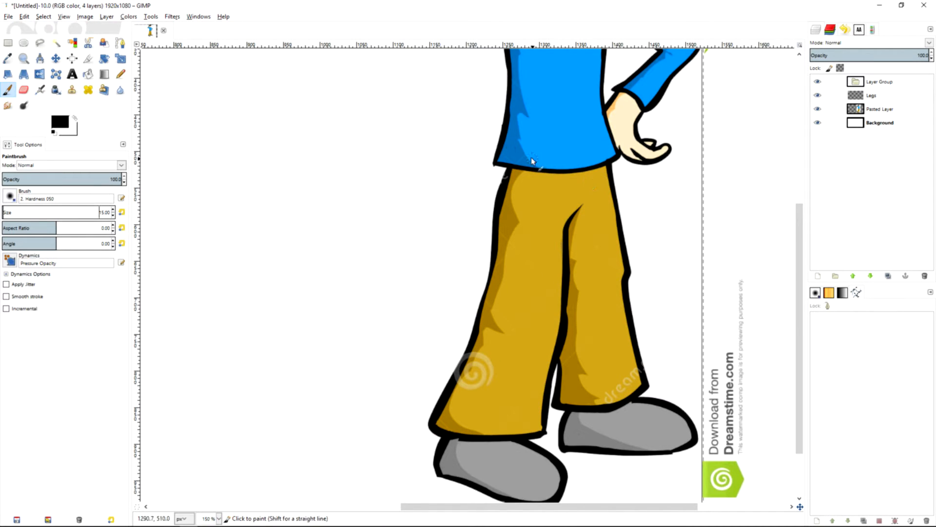
Paint straight black lines at brush size 15 for the trousers' two outer sides, short angled crotch line, inner seam and waistline.
left_click(490, 434, "shift")
left_click_drag(573, 222, 582, 207)
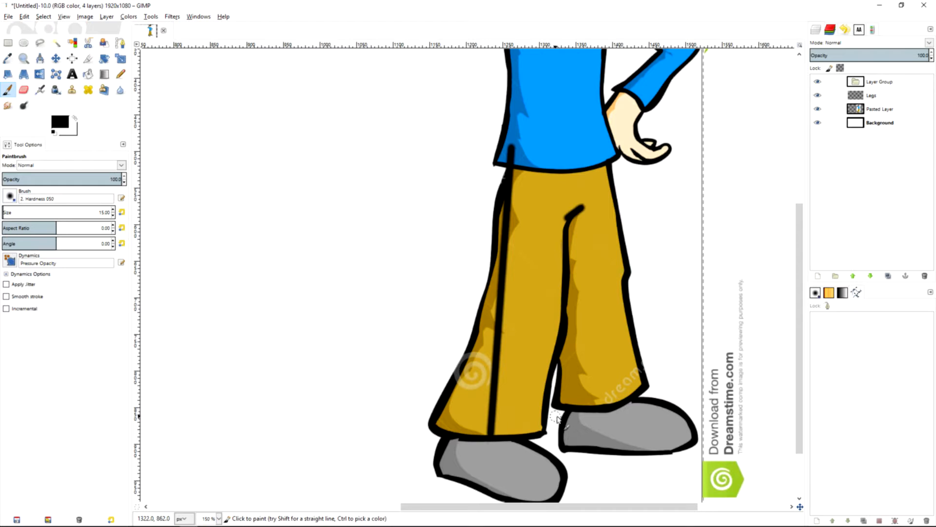
left_click(563, 431, "shift")
left_click(603, 146)
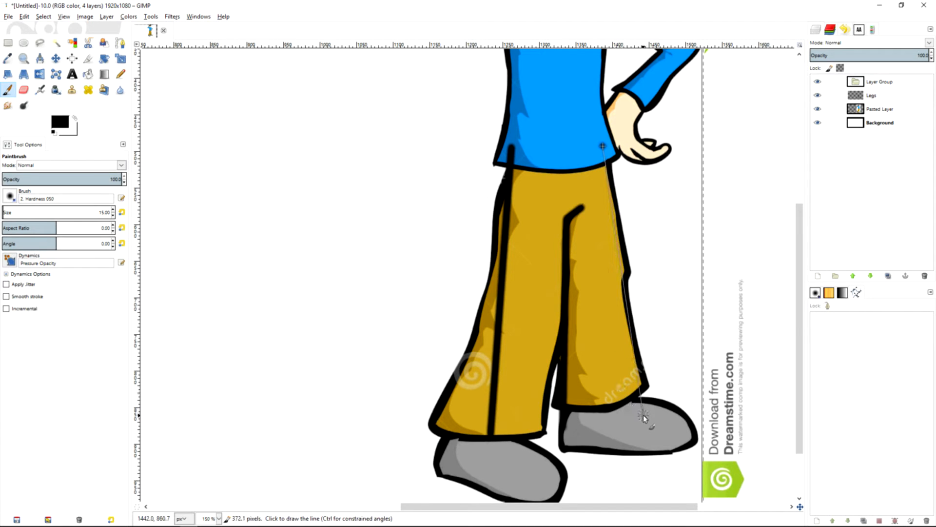
left_click(642, 414, "shift")
left_click(606, 147)
left_click(510, 147, "shift")
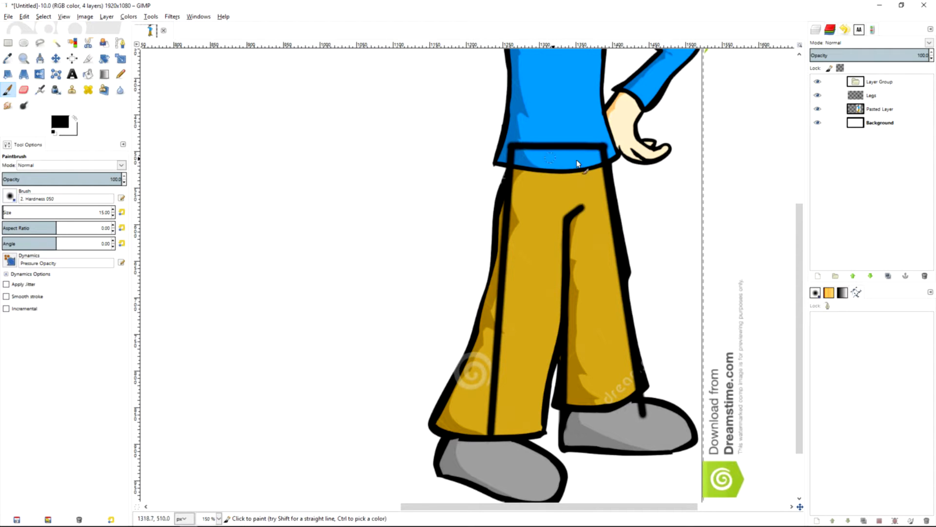
Lower the Pasted Layer's opacity to about 53.5 and make the Legs layer active again.
left_click(867, 112)
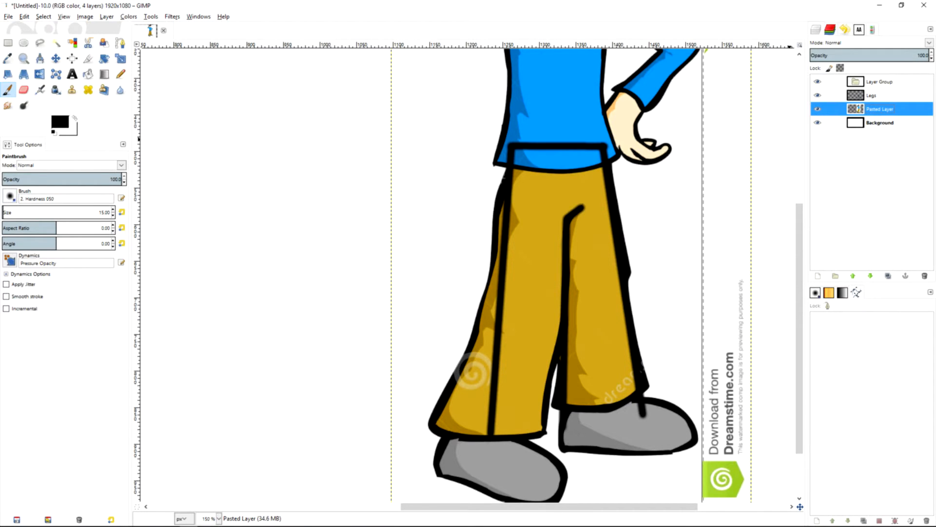
left_click_drag(924, 55, 873, 55)
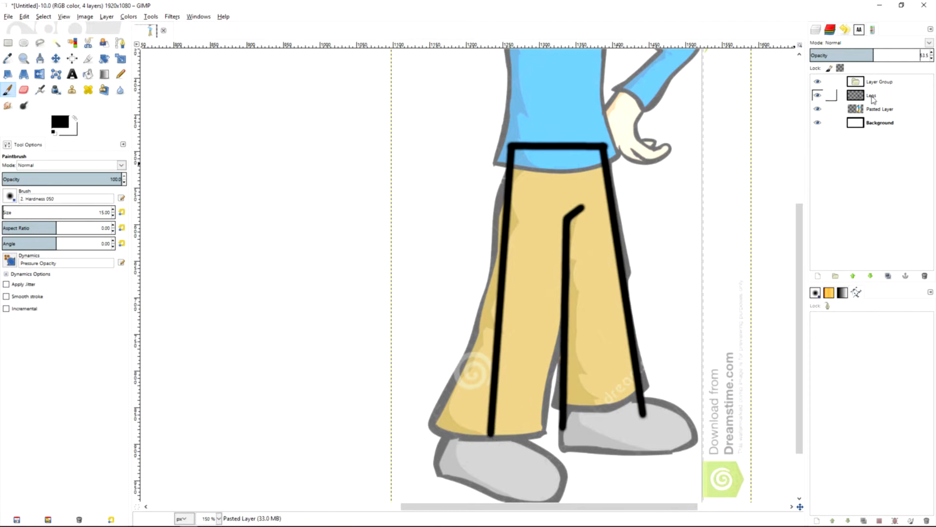
left_click(872, 98)
Close the bottom of both trouser legs with straight black lines joining the outer sides to the inner seam.
left_click(490, 435)
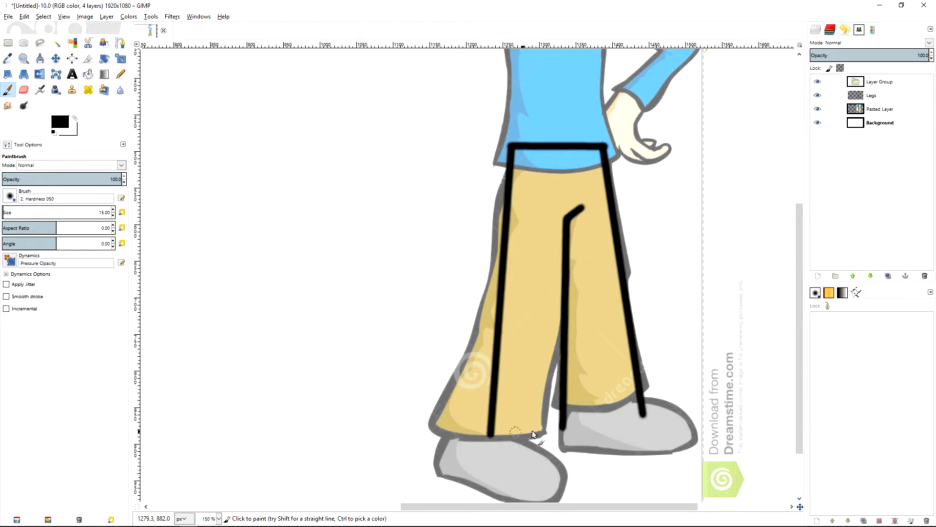
left_click(565, 428, "shift")
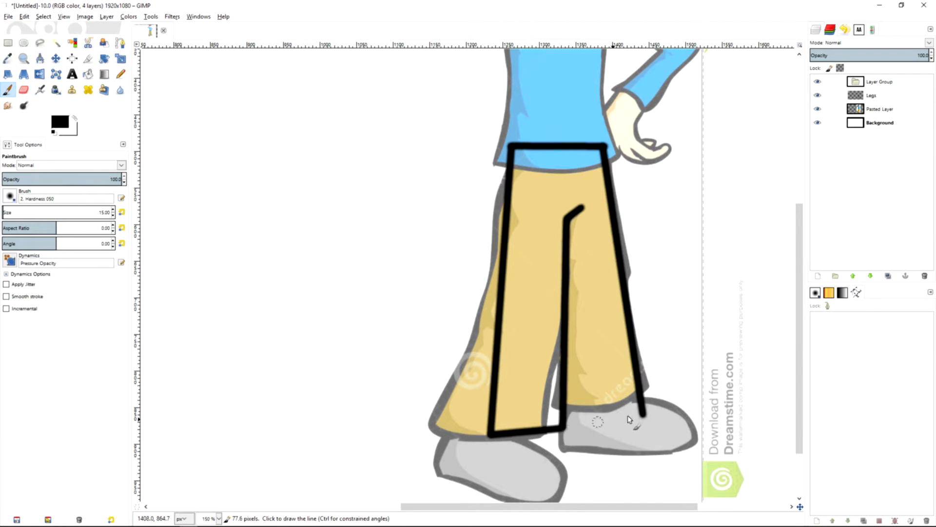
left_click(643, 415, "shift")
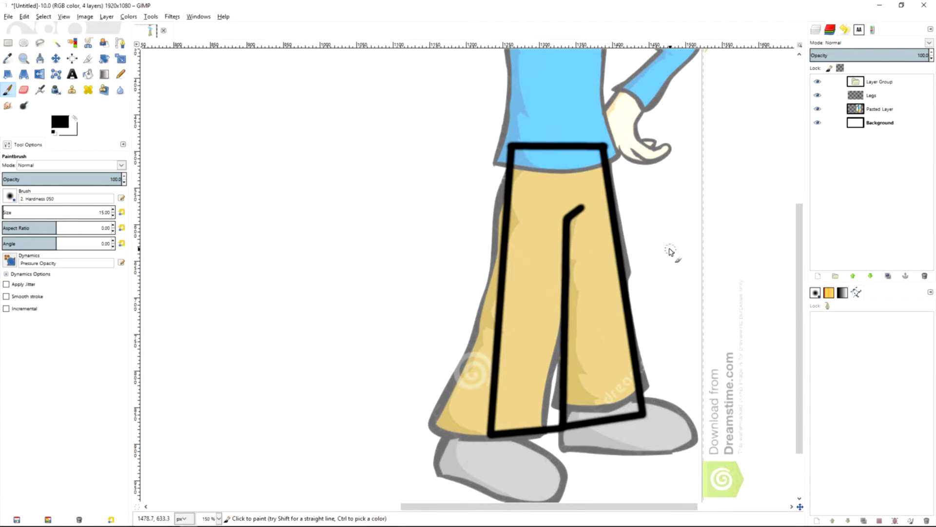
Create a new layer group above the Pasted Layer and move the Legs layer into it.
scroll(669, 213, "up", 5)
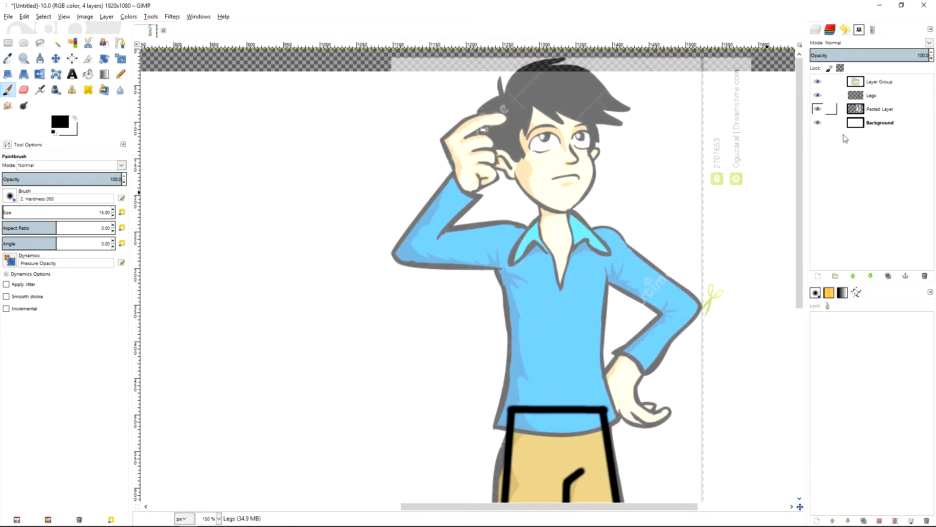
scroll(678, 202, "down", 5)
left_click(872, 97)
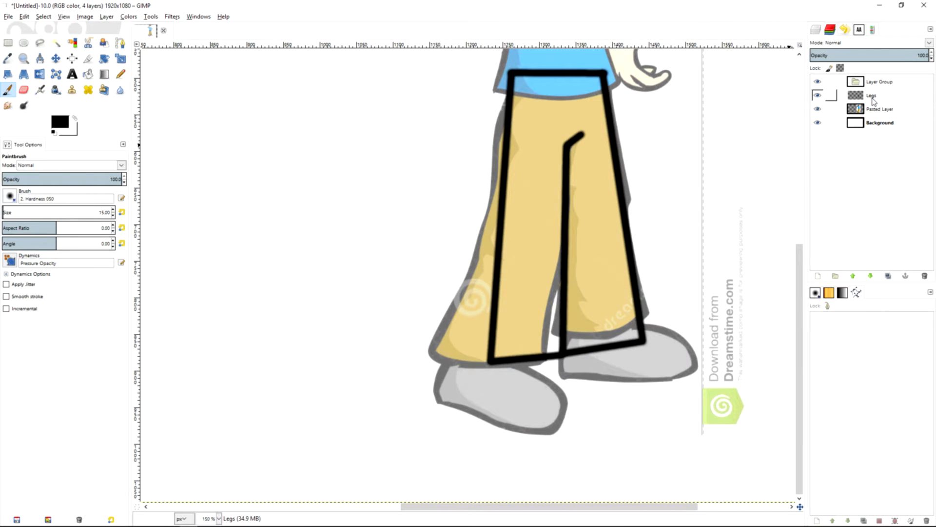
right_click(874, 99)
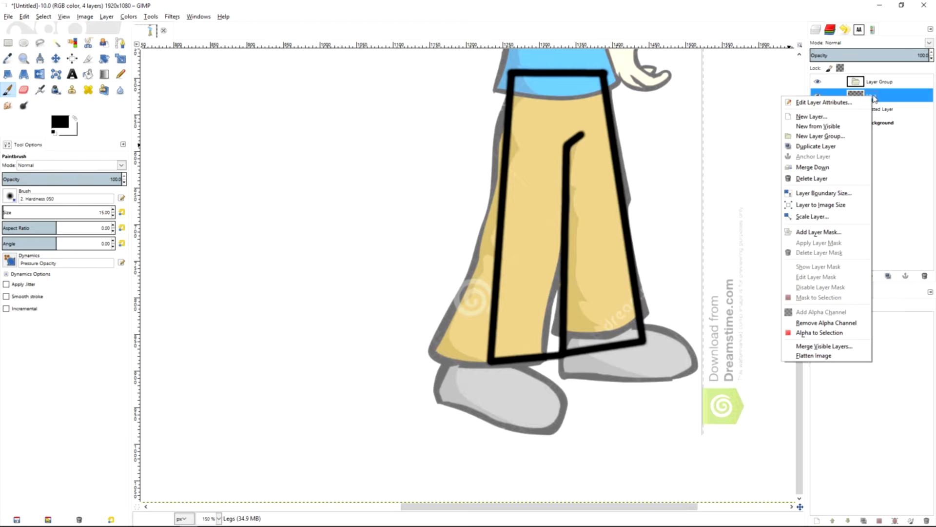
left_click(831, 132)
left_click_drag(878, 113, 886, 102)
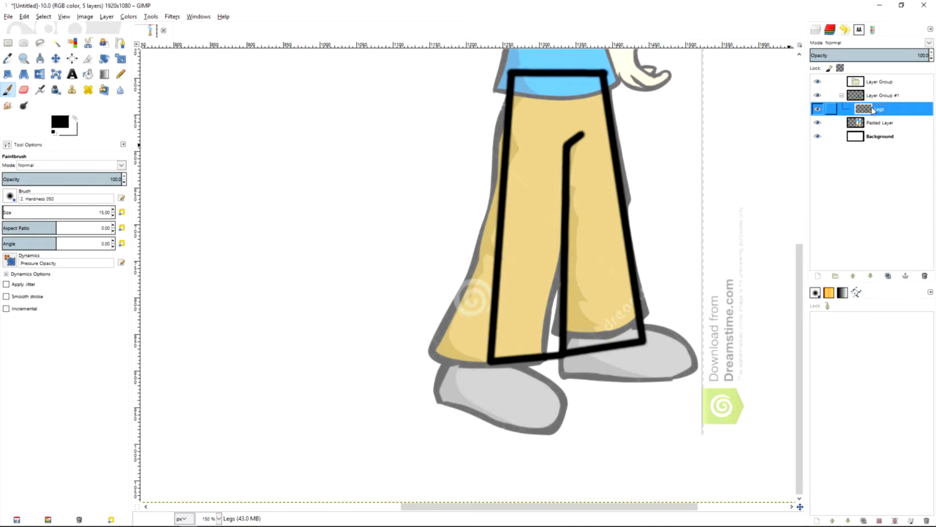
Add a transparent 1920 x 1080 px layer inside the new group and place it below the Legs layer.
right_click(872, 110)
left_click(820, 126)
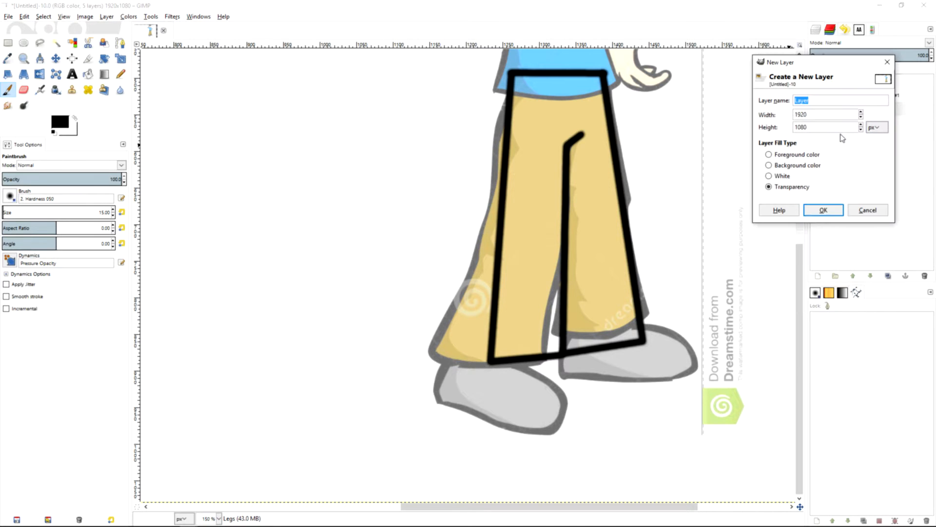
left_click(823, 210)
left_click(876, 123)
left_click_drag(876, 123, 873, 104)
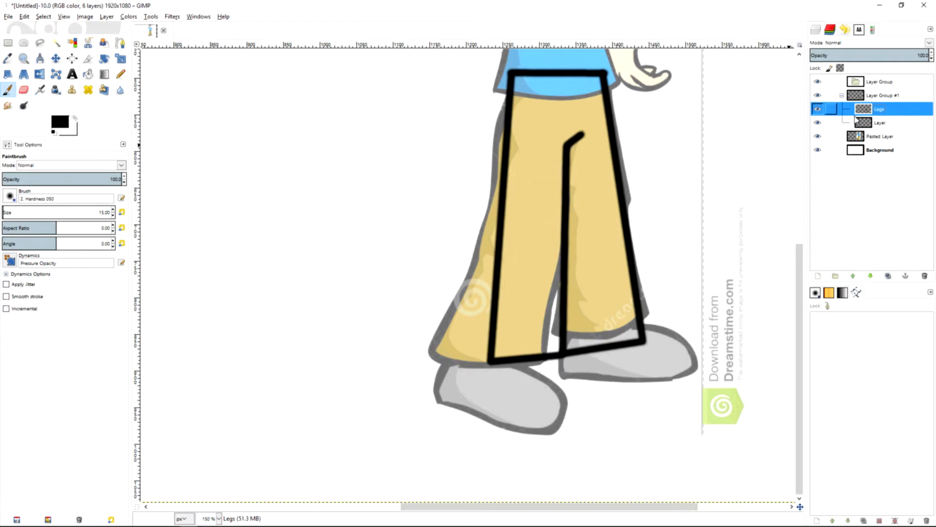
Select the area inside the trouser outline with Fuzzy Select on the Legs layer and grow the selection.
key("u")
left_click(571, 181)
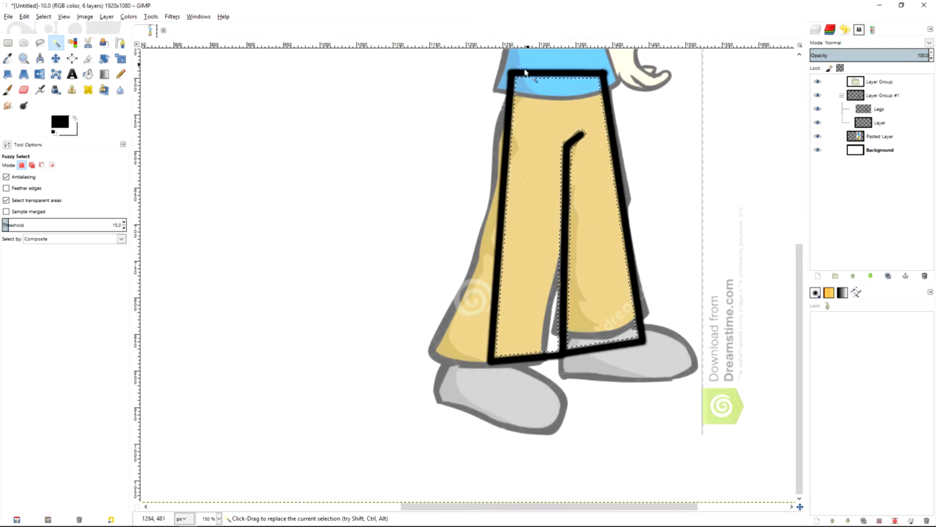
left_click(43, 16)
left_click(58, 143)
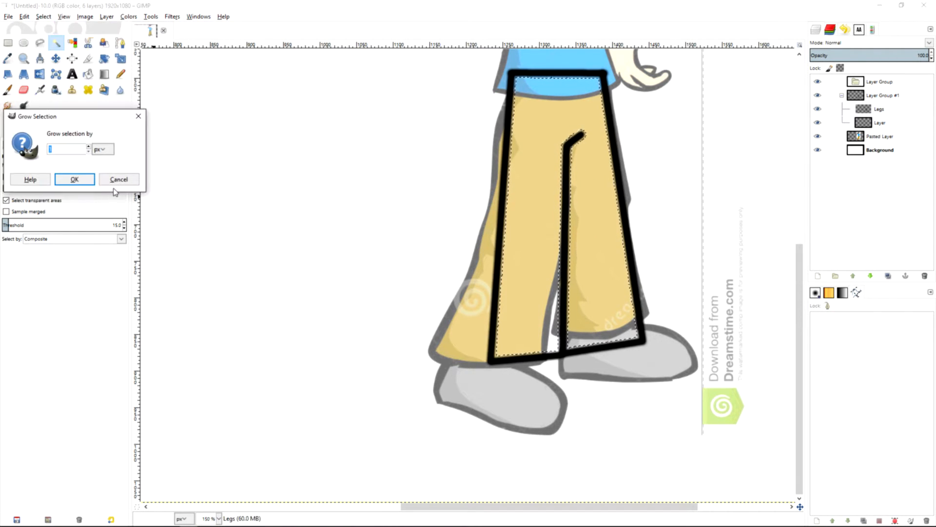
left_click(75, 179)
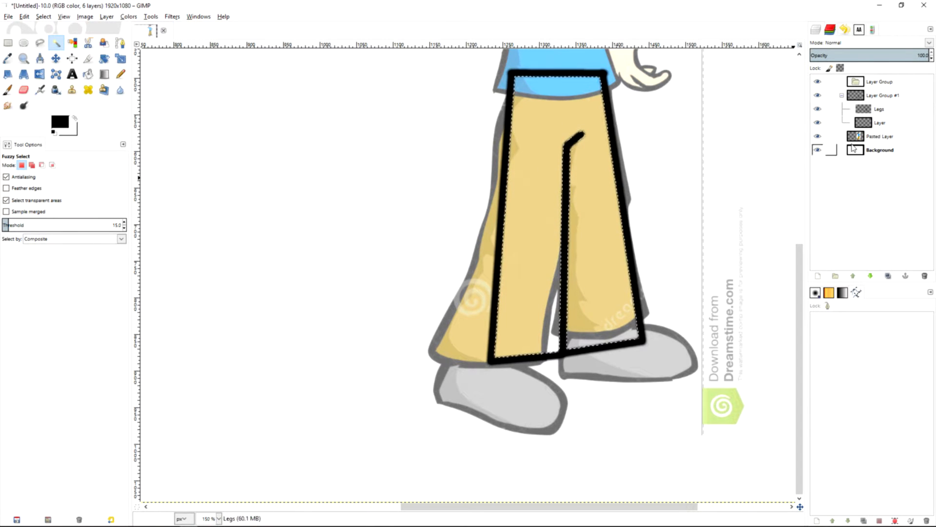
Make the empty layer below Legs active and set the foreground color to dark navy 2c3e50.
left_click(831, 122)
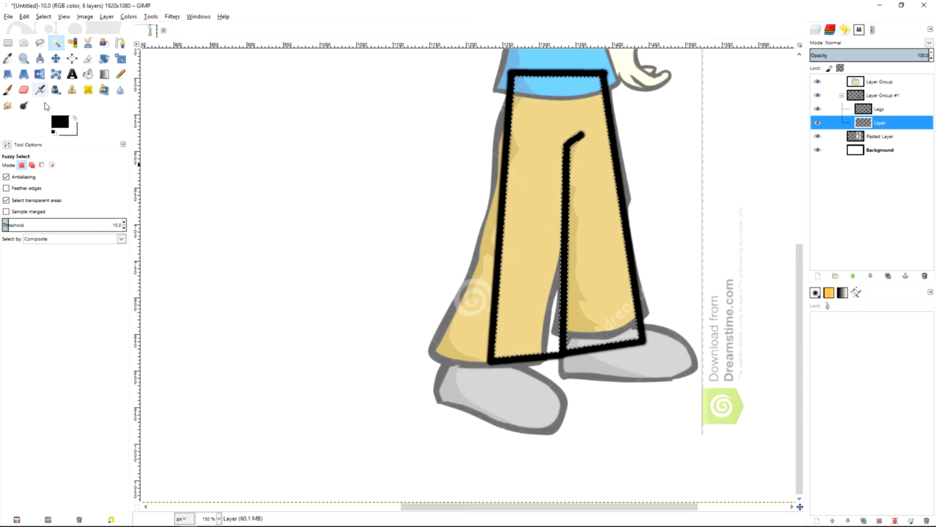
left_click(60, 122)
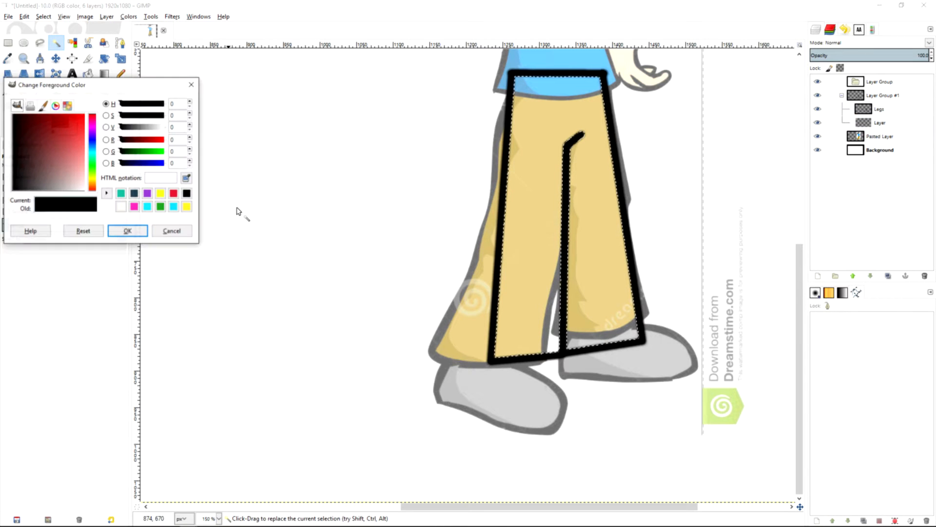
left_click(134, 194)
left_click(128, 230)
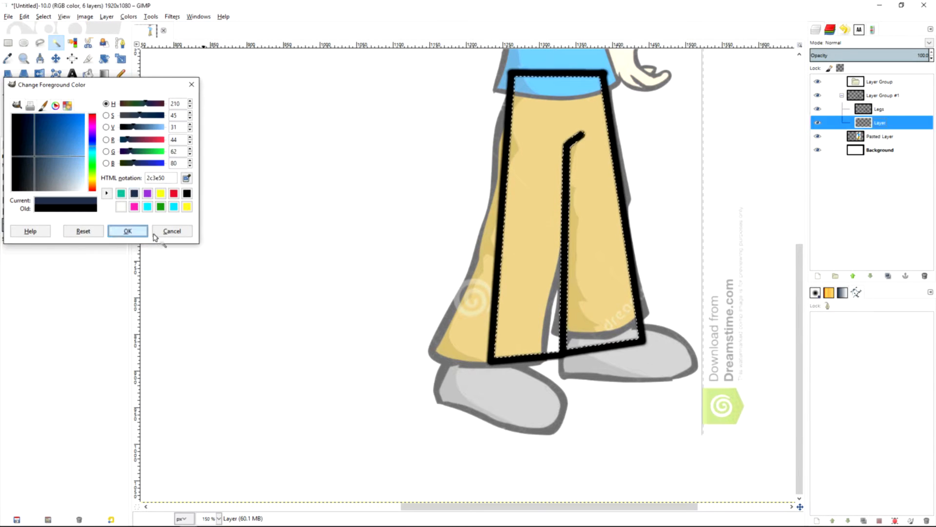
Try a navy Bucket Fill of the trouser selection, inspect its edges without the selection, and undo back to the unfilled selection.
key("shift+b")
left_click(533, 239)
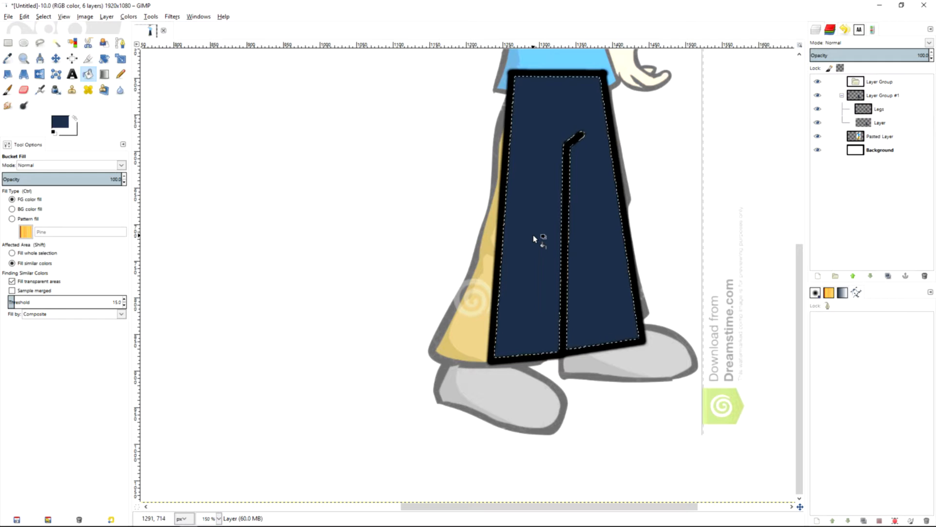
key("ctrl+shift+a")
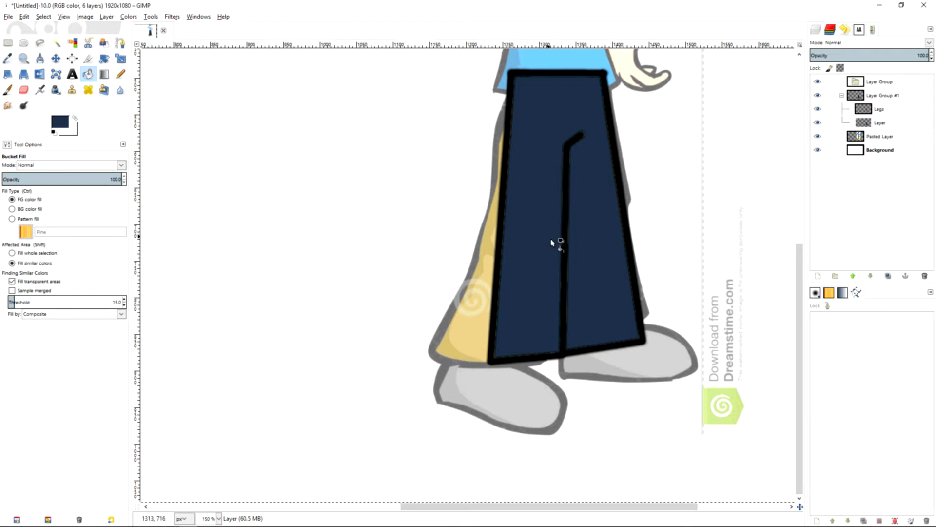
scroll(521, 200, "up", 4)
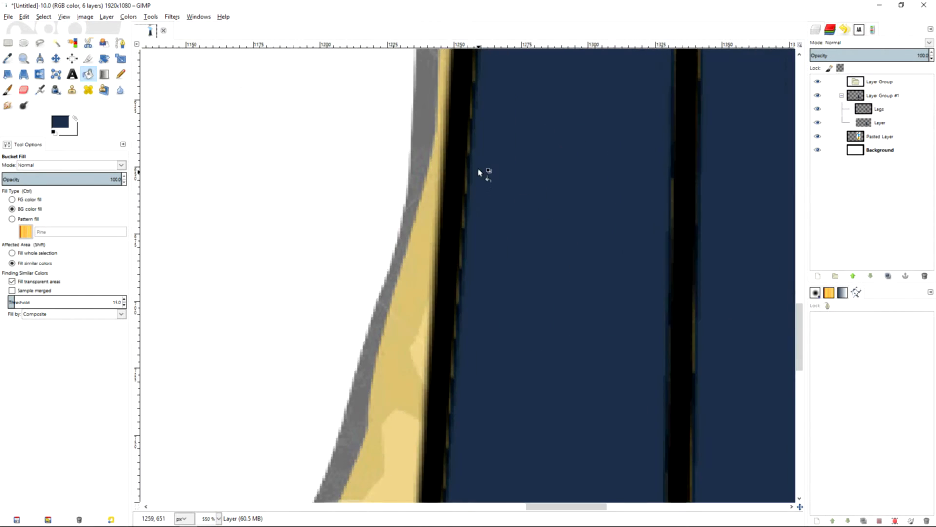
left_click(566, 218)
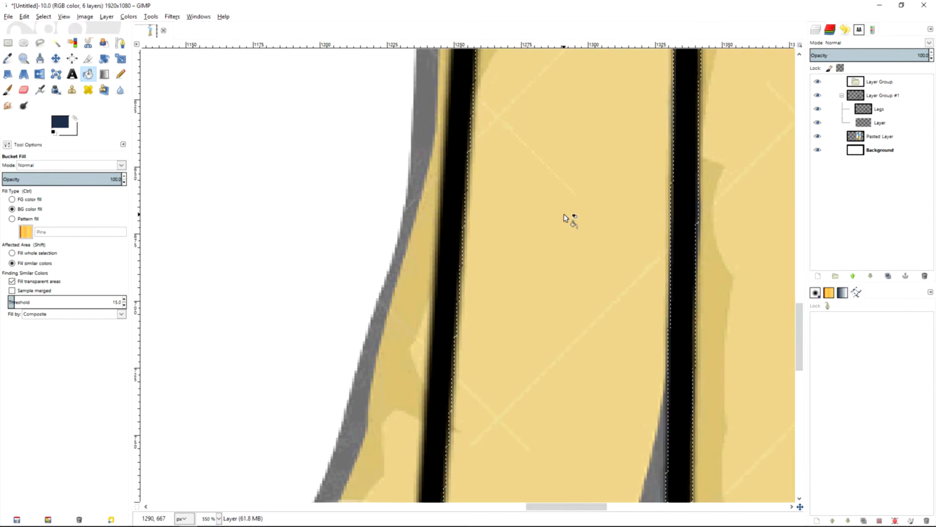
Grow the trouser selection by 2 px and fill it with the navy foreground color on the layer below Legs.
left_click(43, 16)
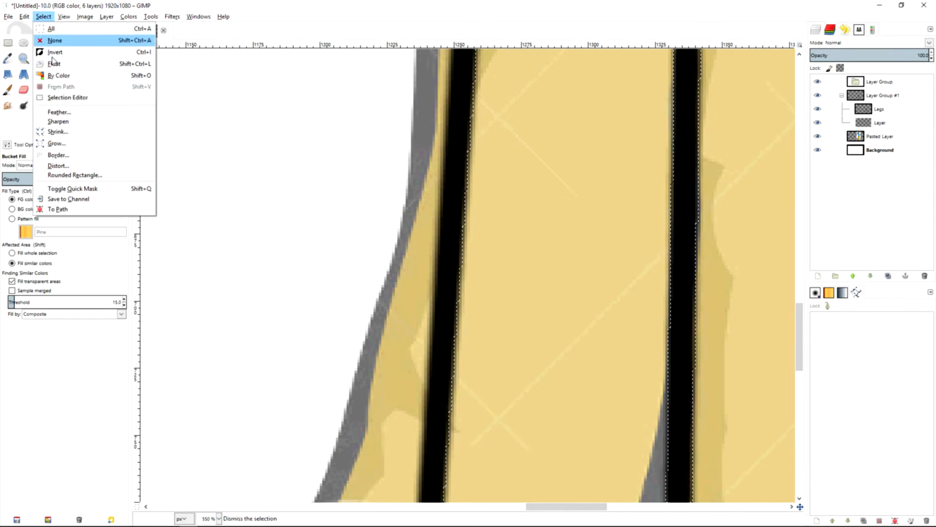
left_click(57, 144)
left_click(118, 177)
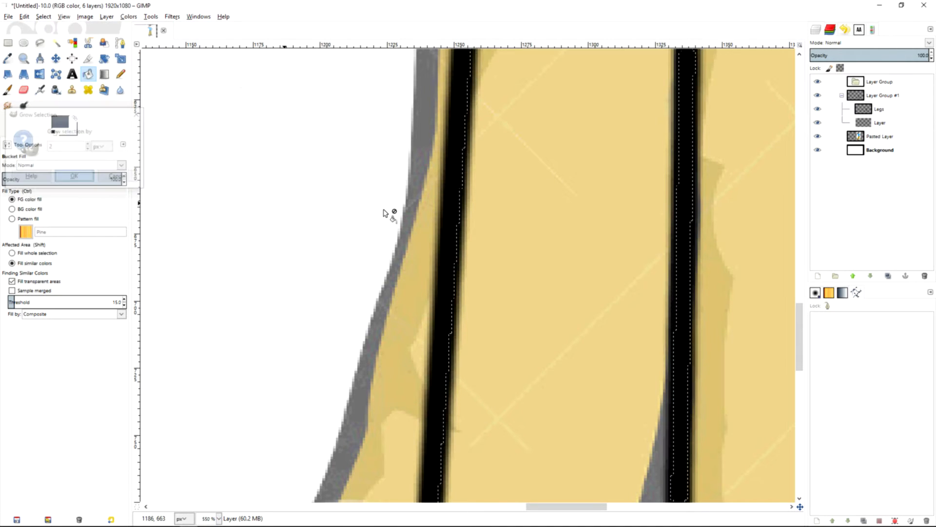
left_click(562, 217)
Make the Legs layer active and hide the layer group that contains it.
scroll(556, 224, "down", 4)
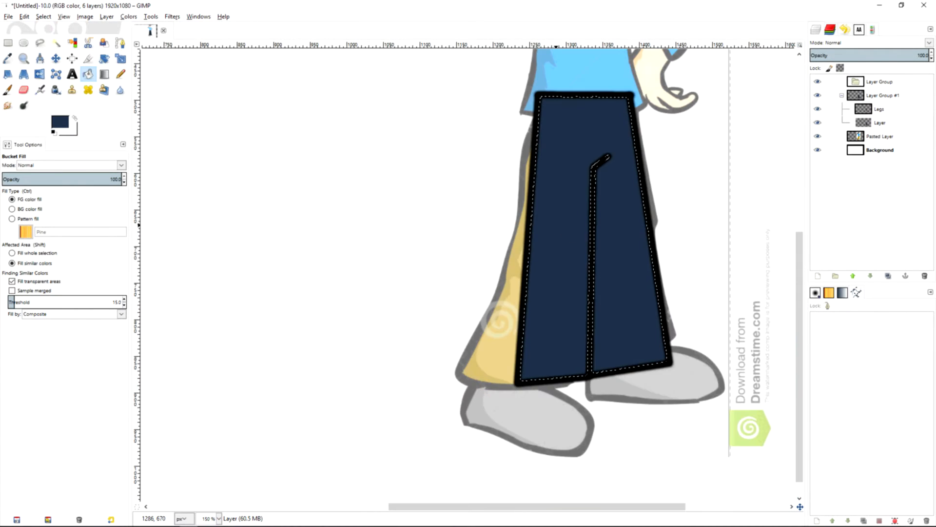
left_click(879, 109)
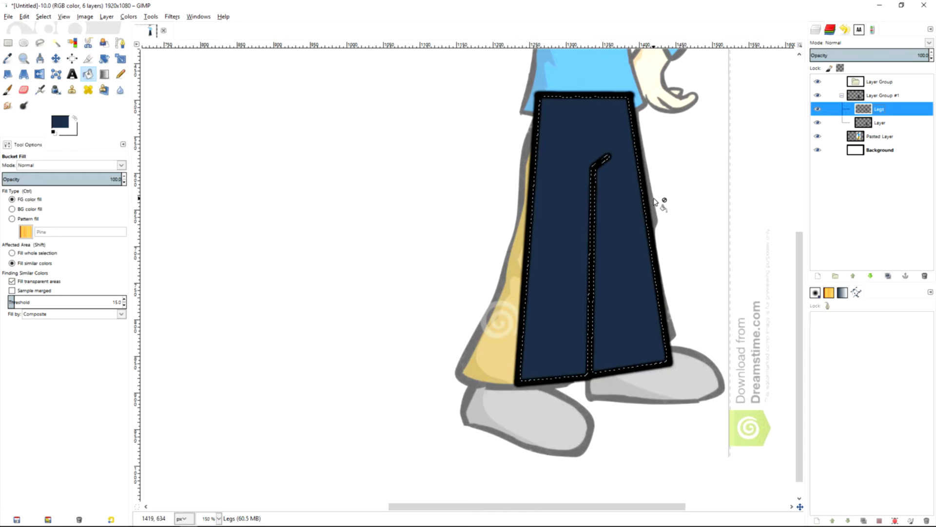
scroll(660, 203, "up", 5)
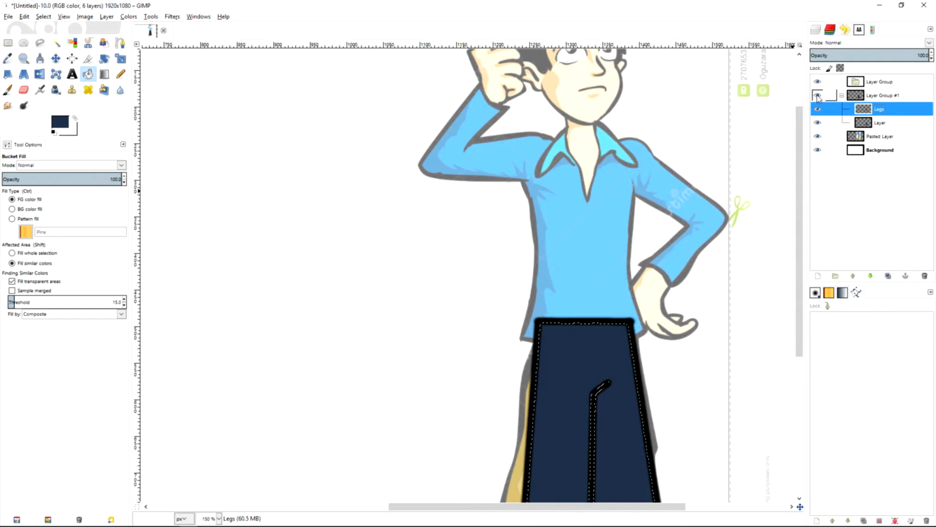
left_click(818, 96)
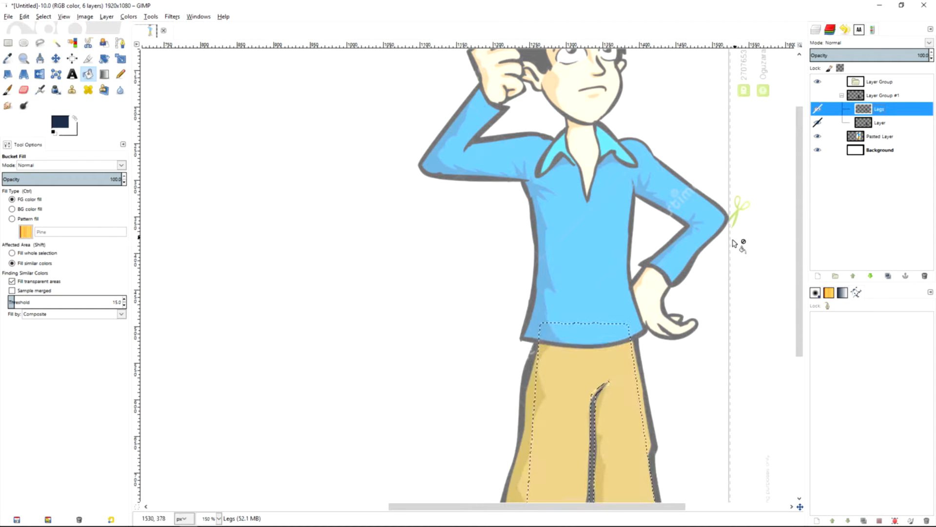
Add a new transparent layer inside the topmost layer group and rename that group body.
left_click(875, 95)
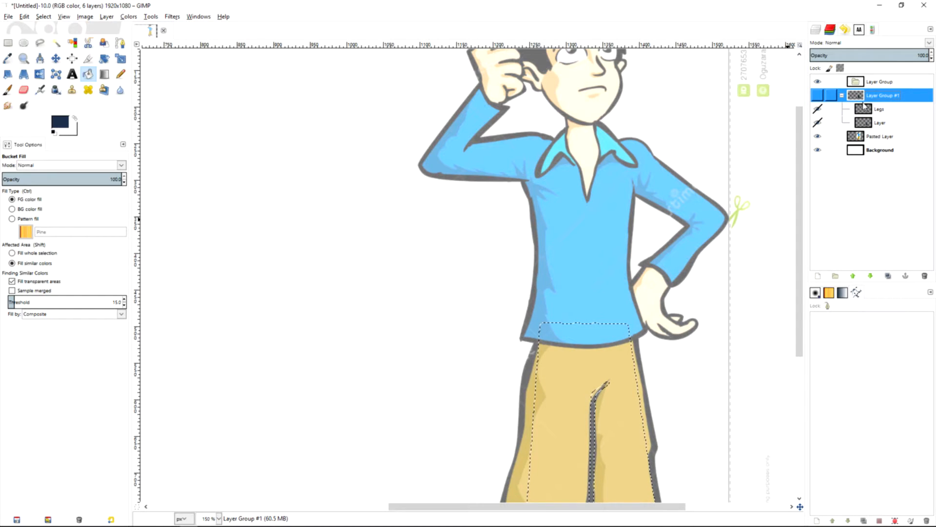
left_click(867, 83)
right_click(867, 83)
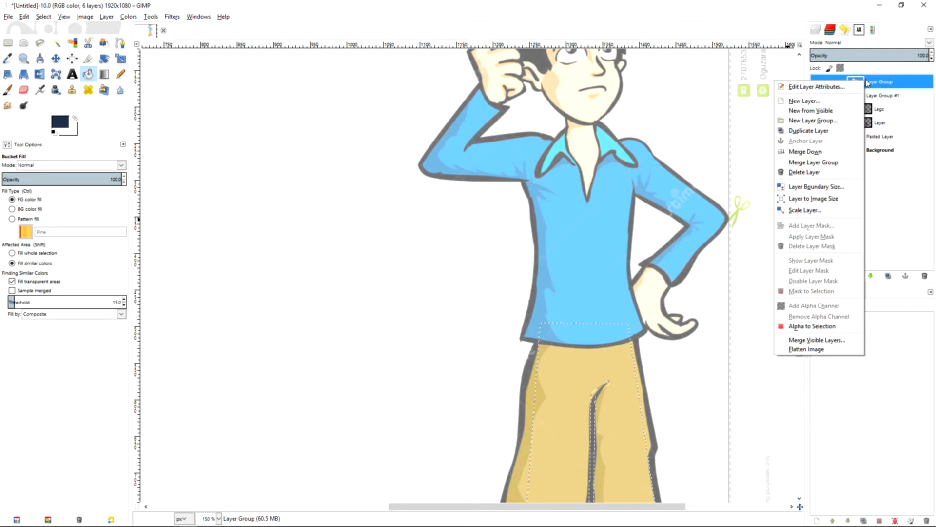
left_click(836, 100)
left_click(836, 176)
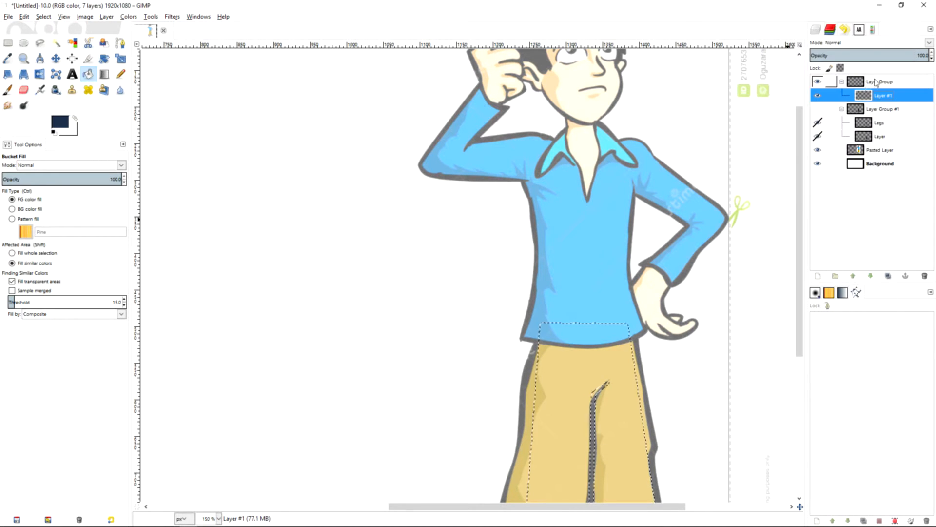
double_click(872, 82)
type("body")
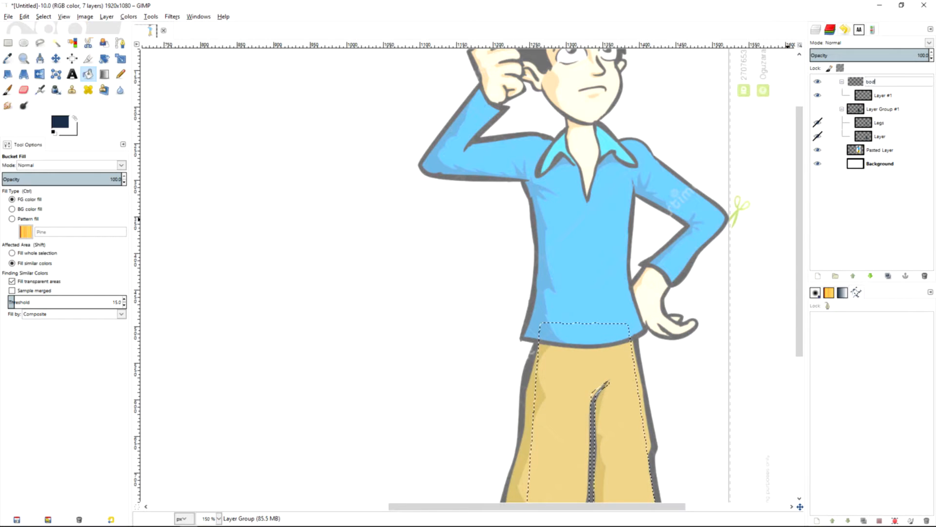
key("Return")
Reset the foreground color to black, choose the Paintbrush, and make the new layer inside the body group active.
key("d")
left_click(60, 121)
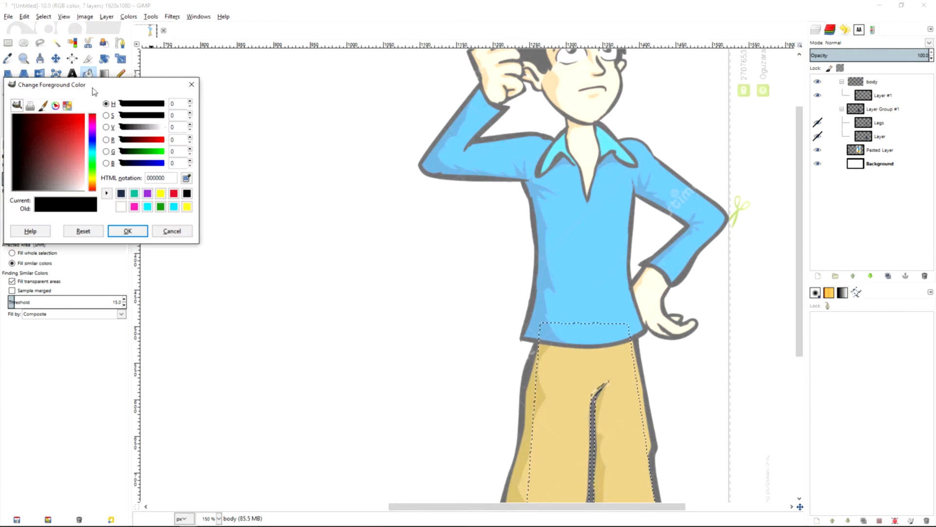
left_click(191, 85)
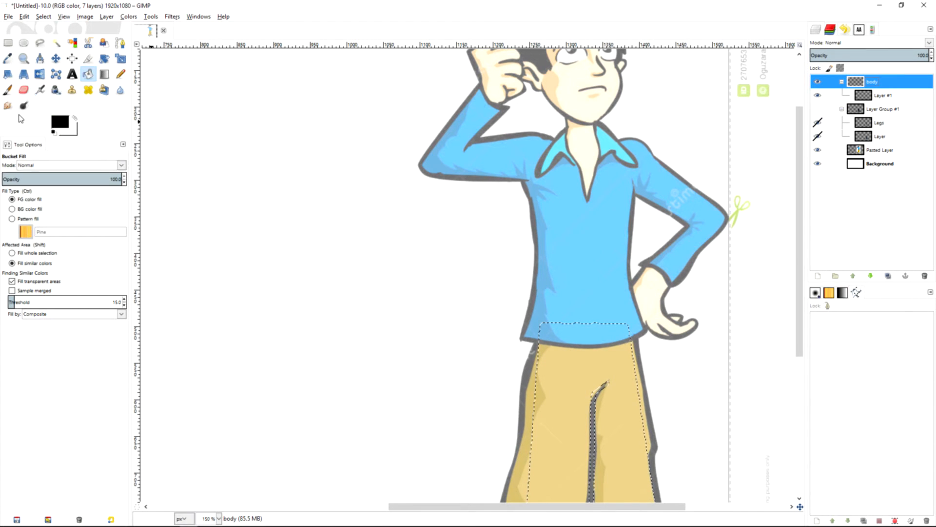
left_click(7, 89)
left_click(531, 205)
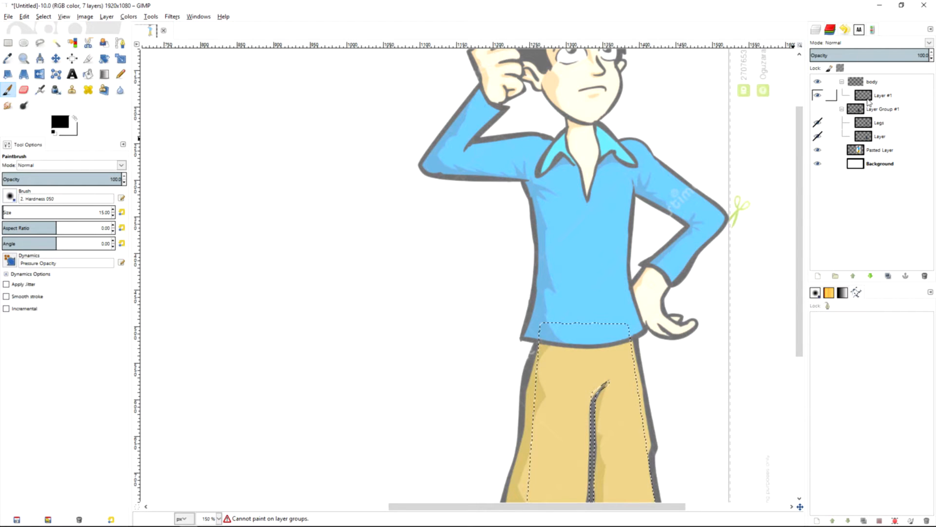
left_click(834, 96)
Clear the leftover trouser selection and close the image duplicated by mistake.
left_click_drag(521, 185, 529, 204)
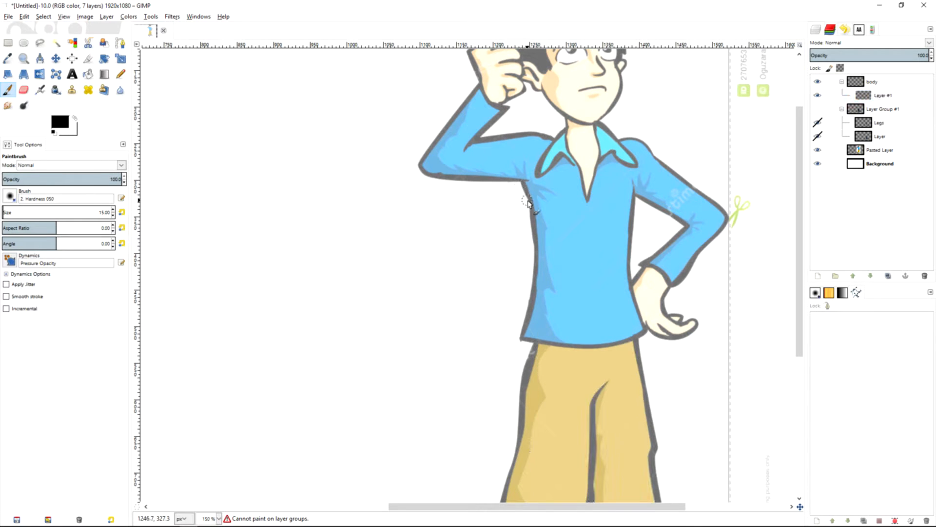
key("ctrl+d")
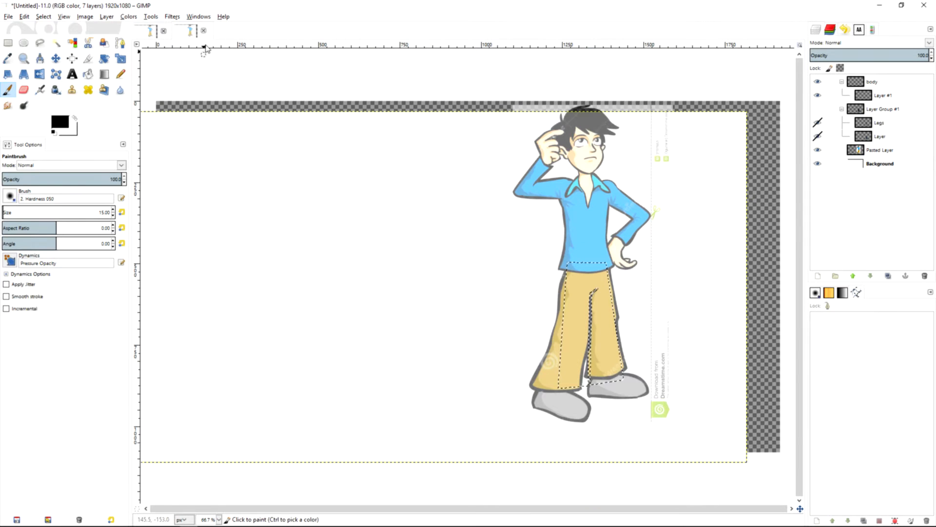
key("ctrl+w")
left_click(471, 316)
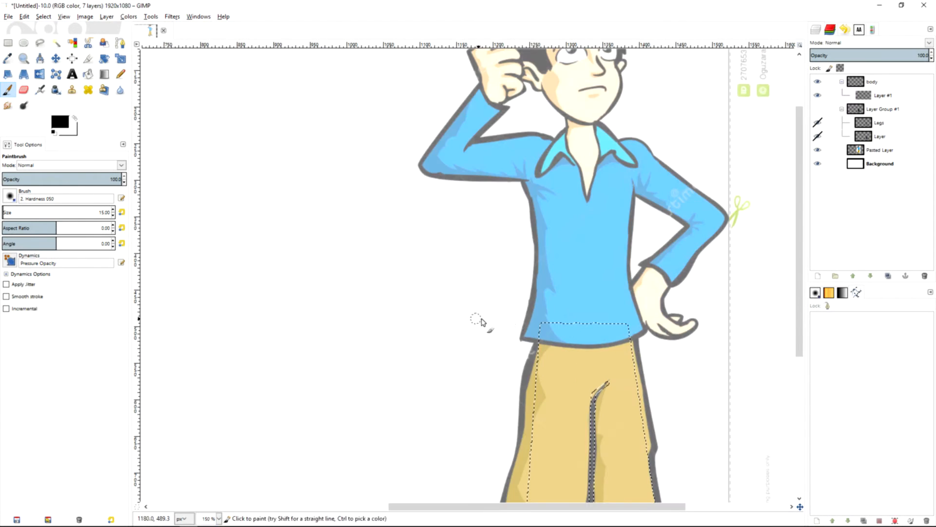
left_click(43, 16)
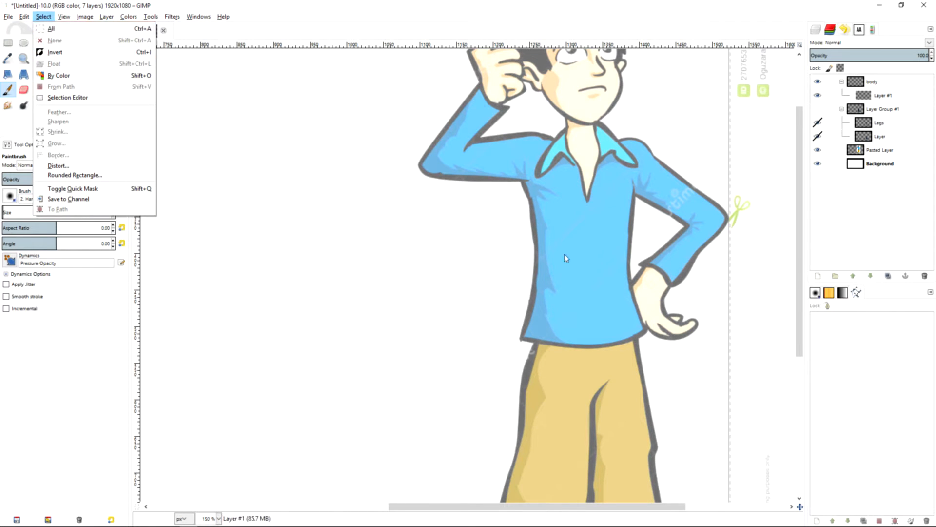
left_click(54, 53)
Paint black outlines along the shirt's sides, hem, shoulders, V-neck and the boy's neck over the reference.
left_click_drag(523, 183, 530, 195)
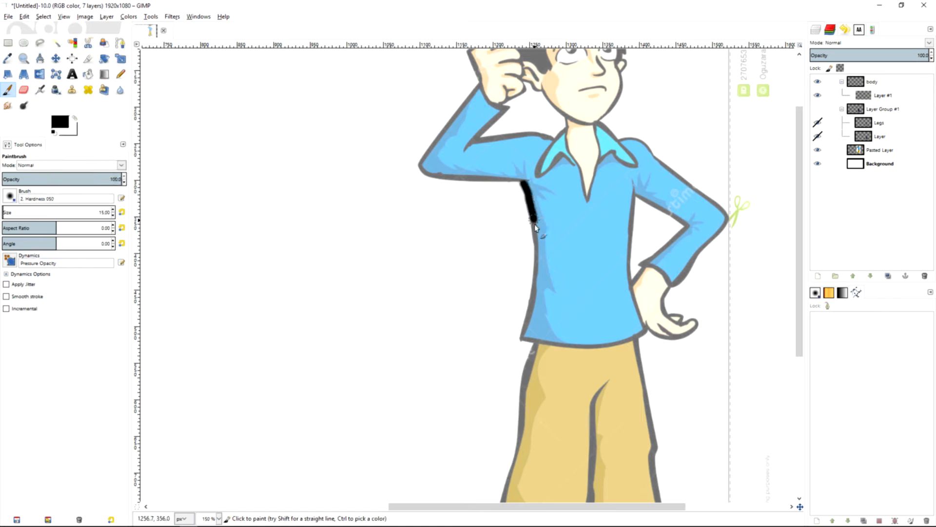
left_click_drag(534, 227, 538, 287)
mouse_move(530, 321)
left_mouse_down()
mouse_move(539, 344)
mouse_move(636, 344)
mouse_move(640, 309)
mouse_move(622, 237)
mouse_move(631, 179)
left_mouse_up()
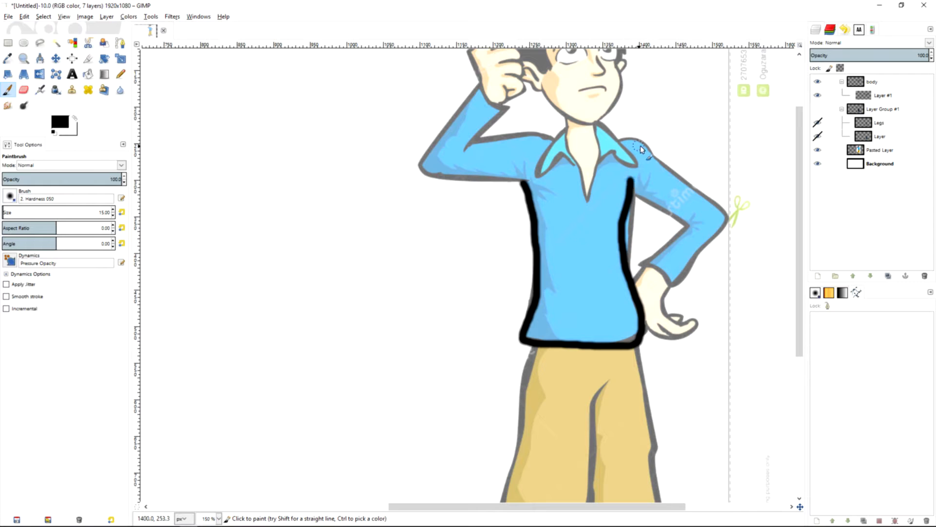
mouse_move(643, 148)
left_mouse_down()
mouse_move(596, 142)
mouse_move(588, 109)
mouse_move(574, 107)
mouse_move(564, 137)
mouse_move(538, 136)
mouse_move(575, 159)
mouse_move(588, 197)
mouse_move(599, 142)
left_mouse_up()
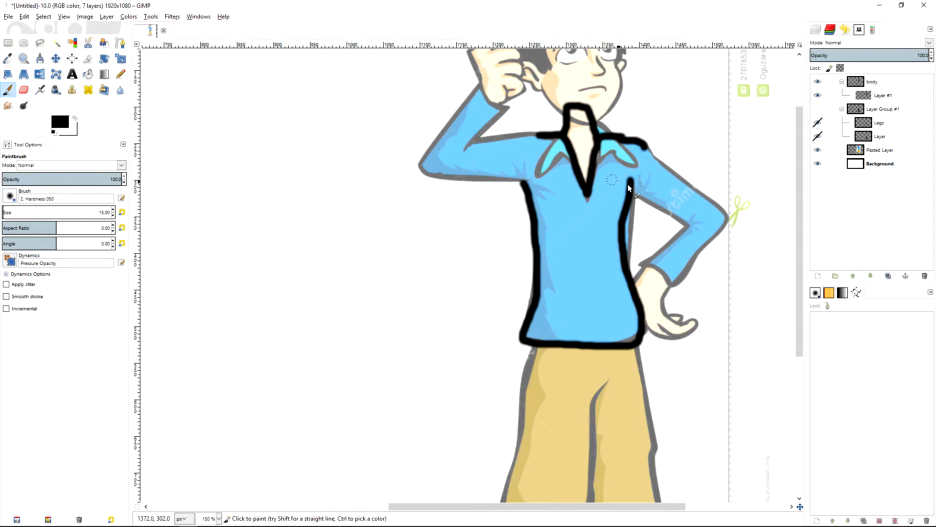
Create a transparent layer in the body group and place it below the painted outline layer.
right_click(877, 99)
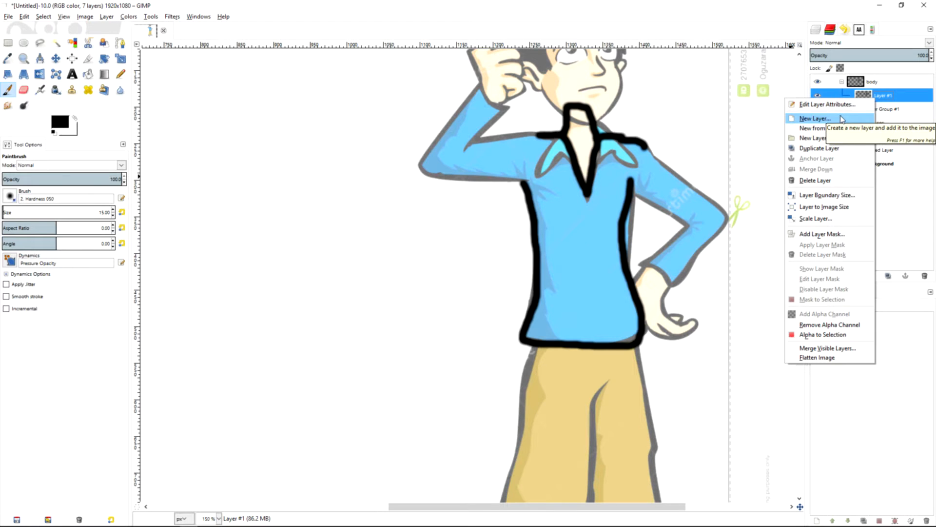
key("Escape")
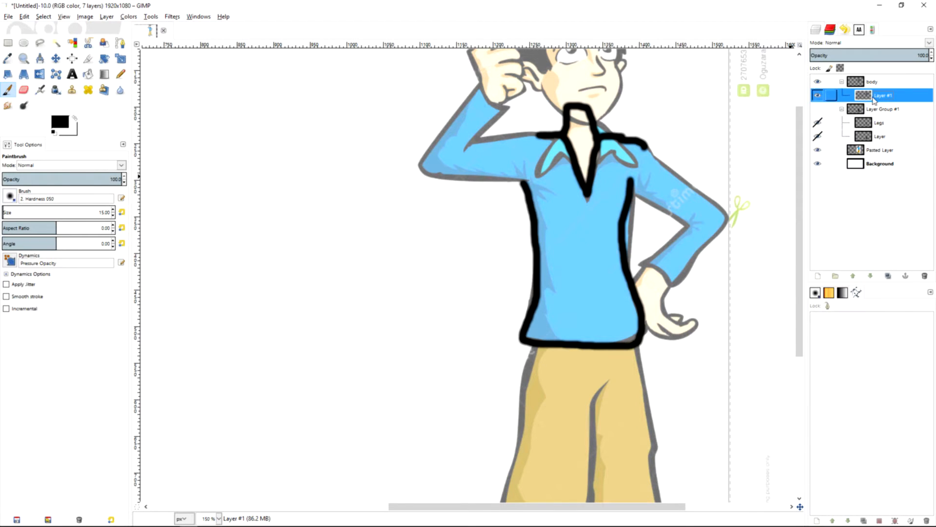
right_click(871, 100)
left_click(657, 159)
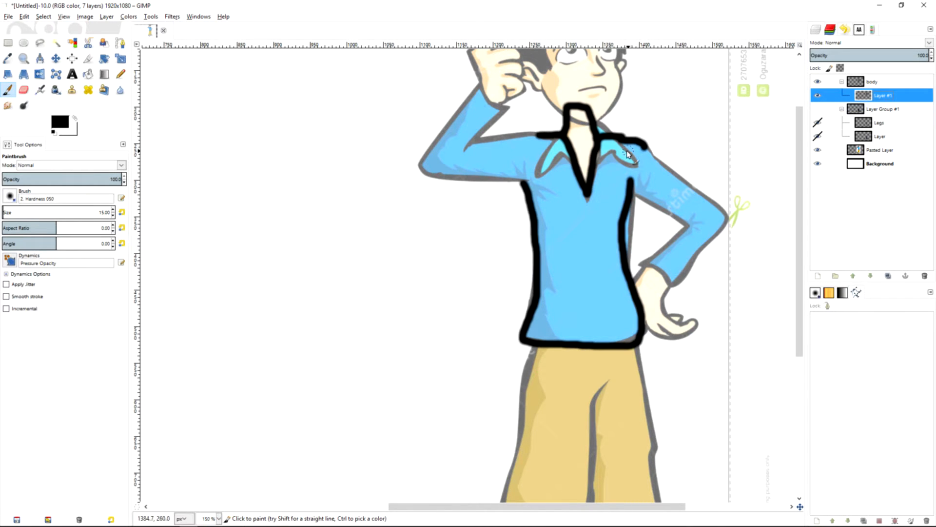
right_click(873, 101)
left_click(810, 118)
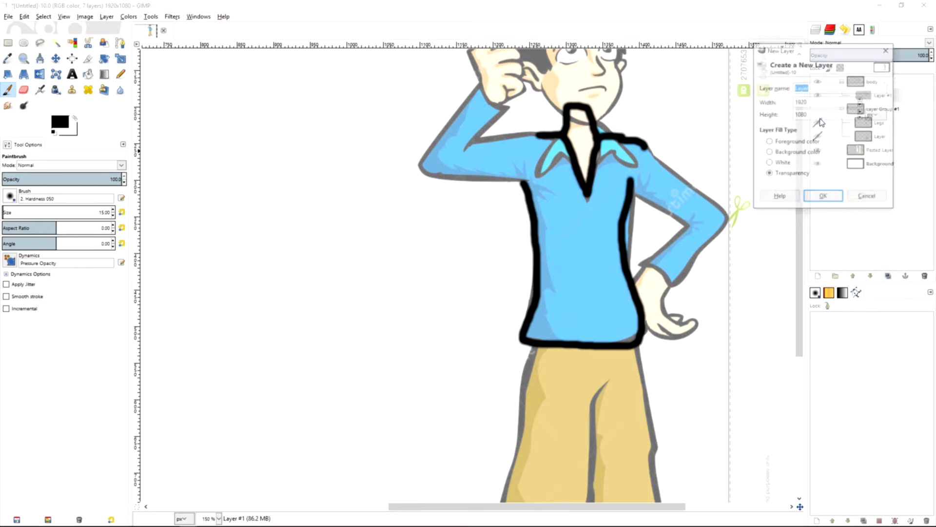
left_click(824, 195)
left_click_drag(876, 110, 880, 92)
left_click(883, 114)
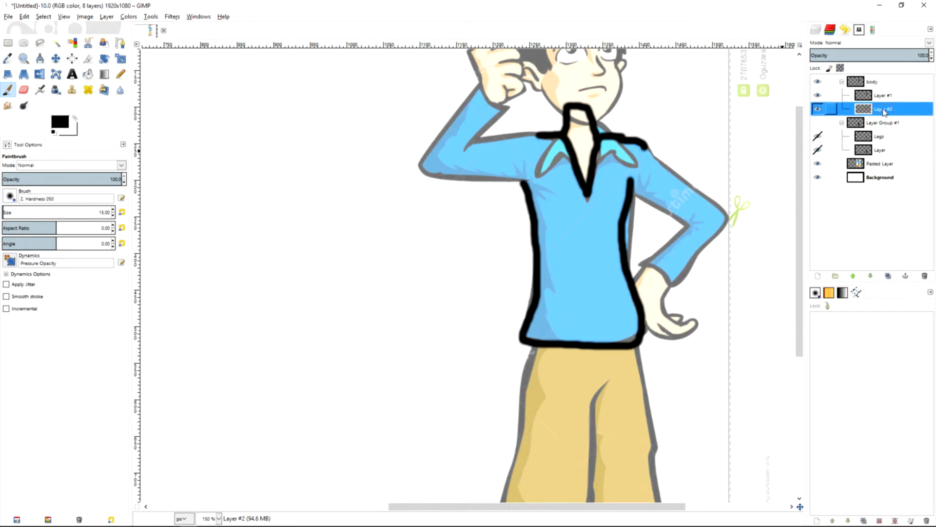
Rename the new empty layer color and the outline layer above it lines.
double_click(882, 109)
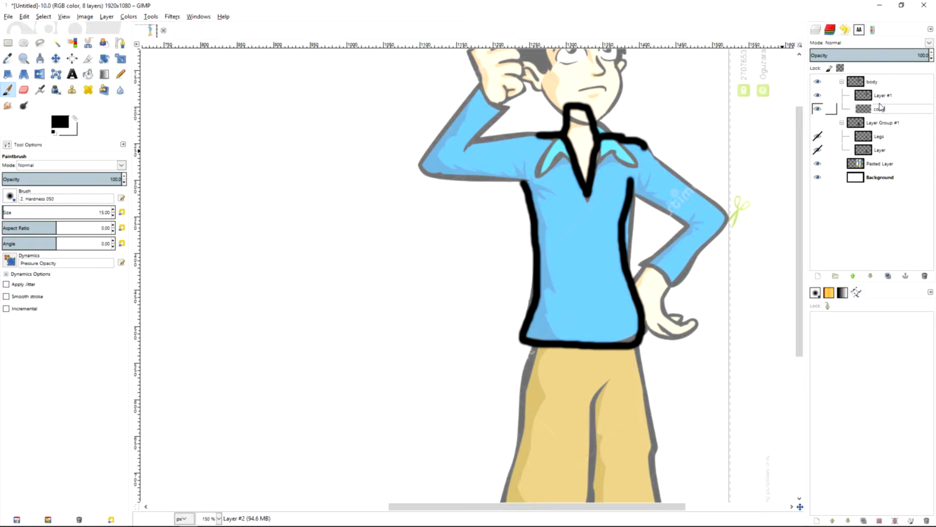
key("Return")
double_click(892, 97)
key("Return")
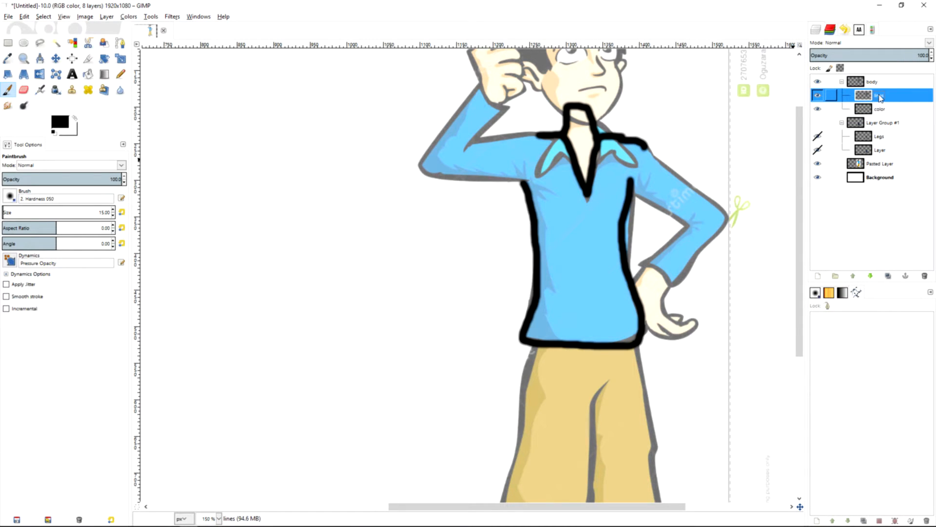
Duplicate the lines layer and paint black strokes on the copy closing the outline gaps at both armholes.
key("shift+ctrl+d")
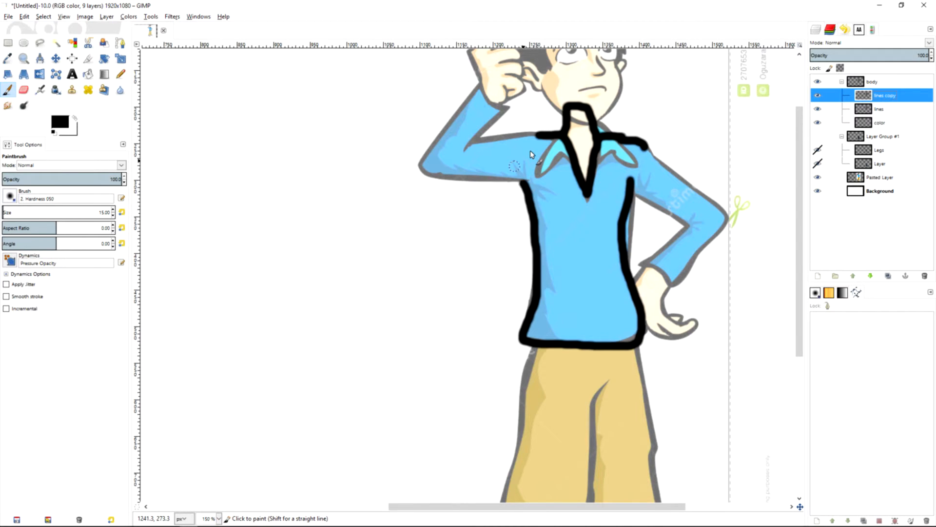
scroll(546, 141, "up", 4, "ctrl")
mouse_move(563, 98)
left_mouse_down()
mouse_move(500, 253)
mouse_move(118, 194)
mouse_move(277, 197)
left_mouse_up()
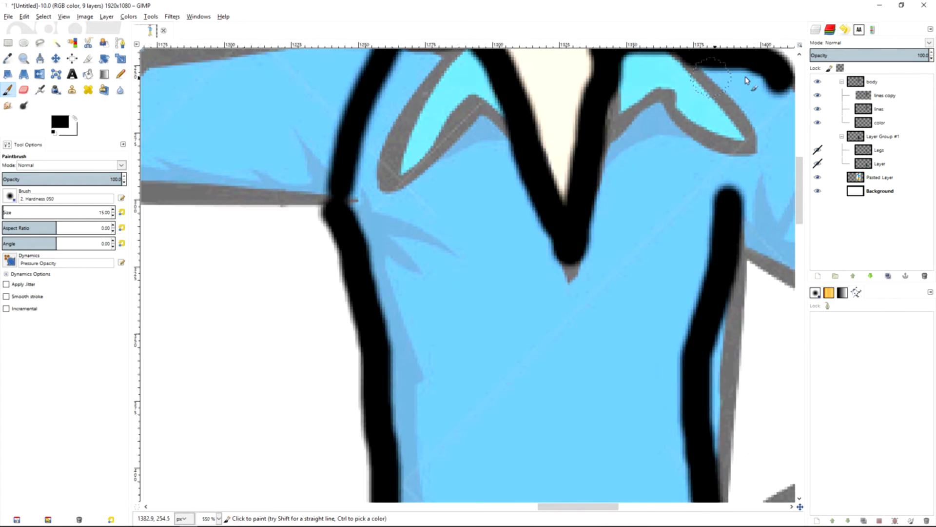
left_click_drag(787, 91, 729, 200)
scroll(385, 220, "down", 2)
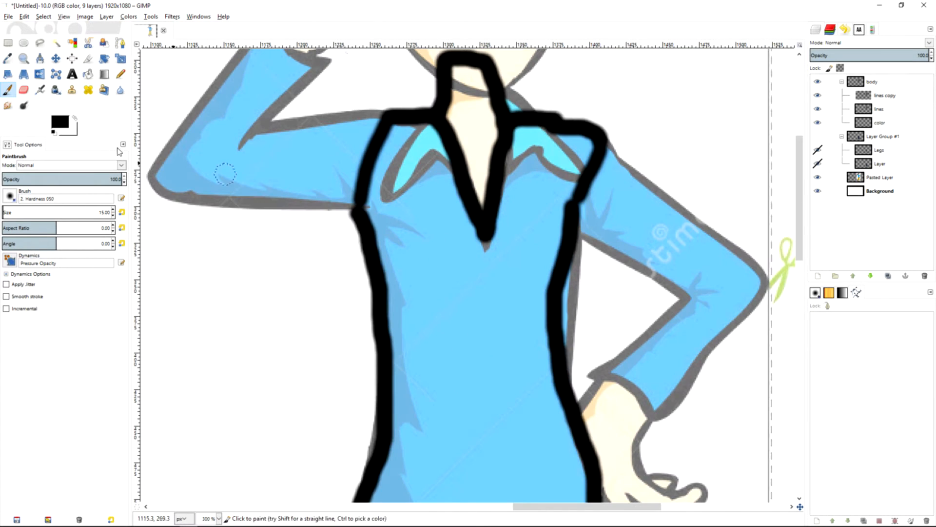
Fuzzy-select the shirt area inside the closed outline and grow the selection by 4 px.
left_click(56, 42)
left_click(391, 209)
key("alt+s")
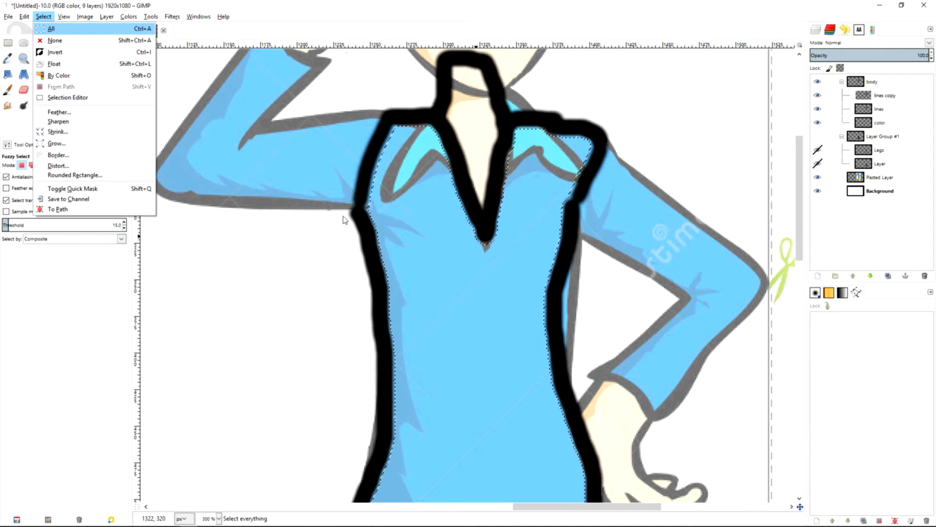
type("g4")
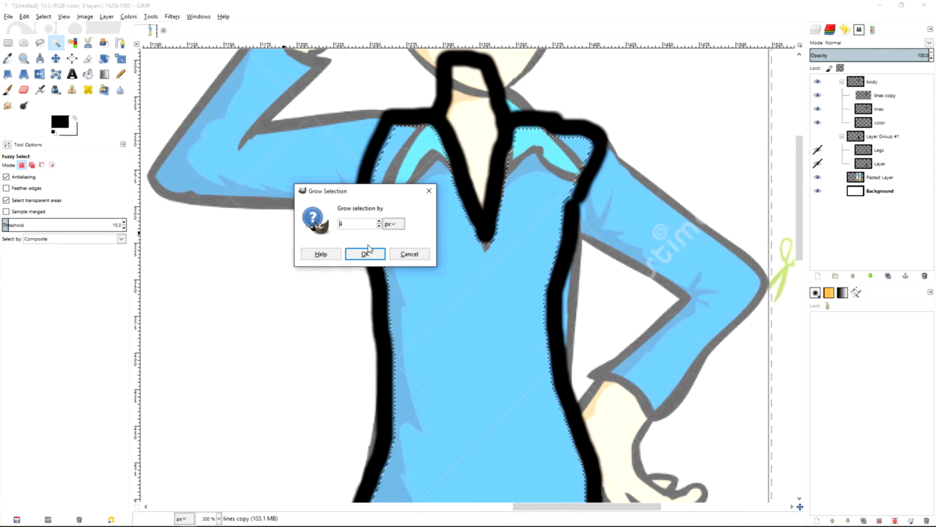
left_click(365, 253)
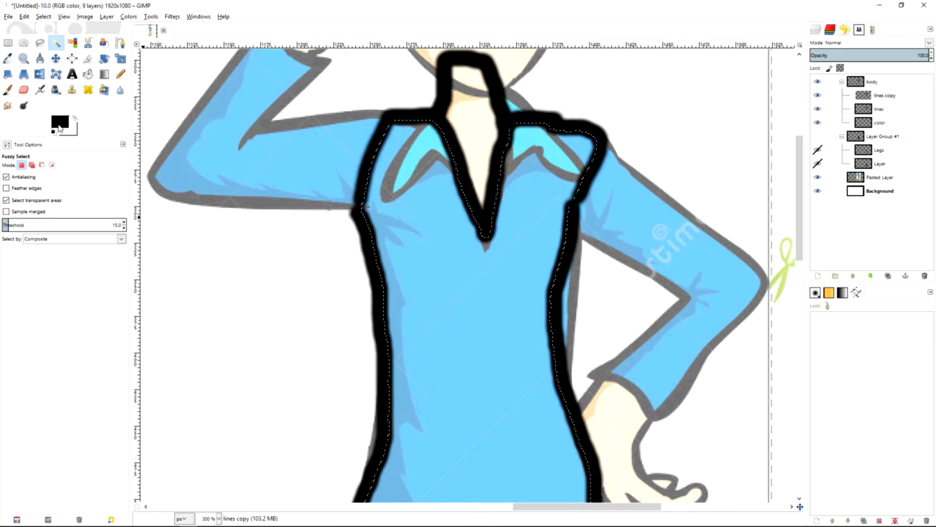
Set the foreground color to cyan 0ce1fa and Bucket Fill the shirt selection on the color layer.
left_click(60, 122)
left_click(147, 207)
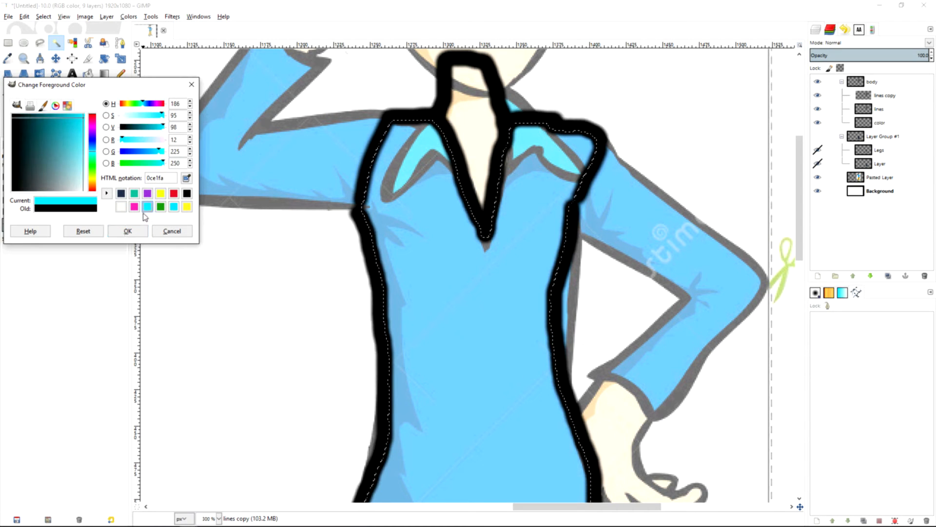
left_click(128, 232)
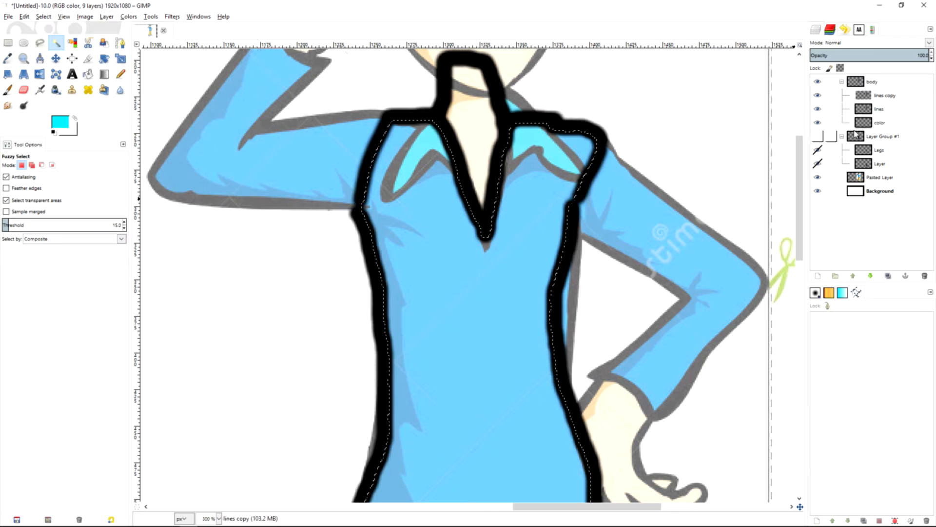
left_click(861, 122)
key("shift+b")
left_click(430, 246)
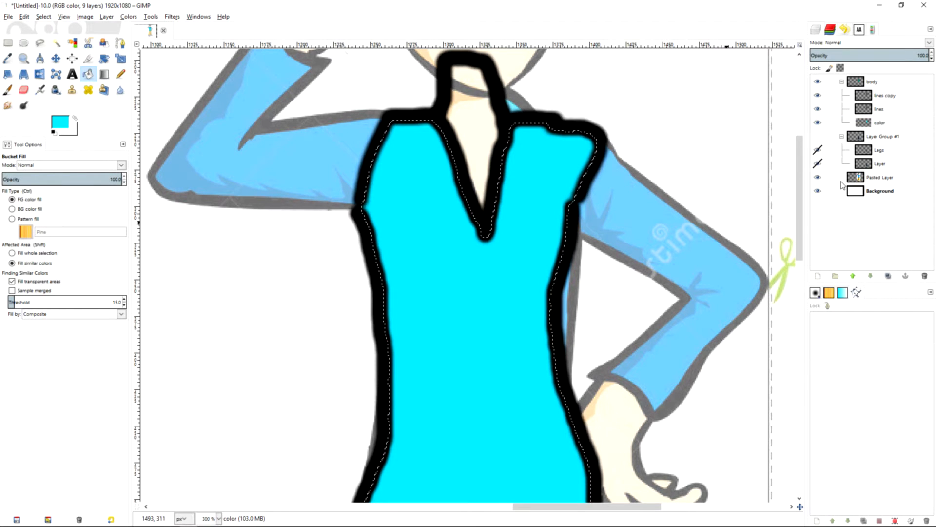
Fuzzy-select the neck and V-neck opening on the lines copy layer and grow the selection by the preset amount.
left_click(878, 95)
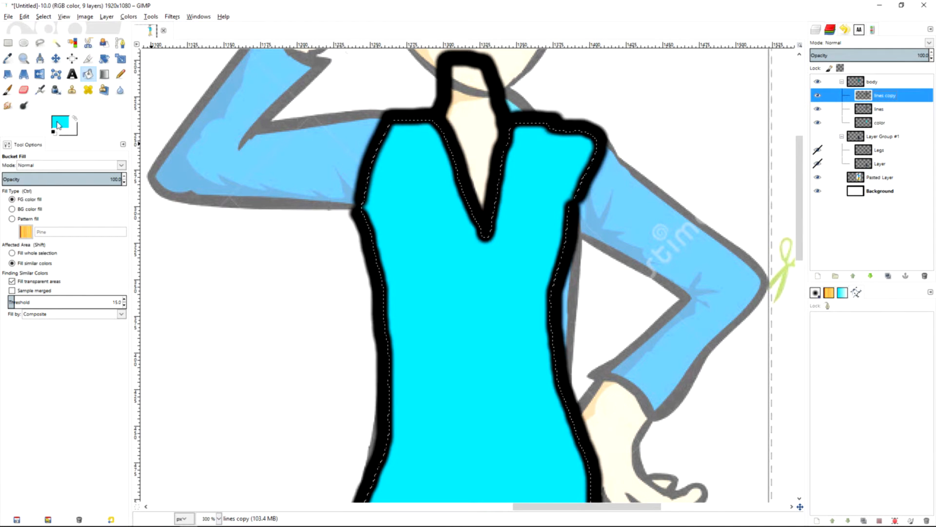
key("u")
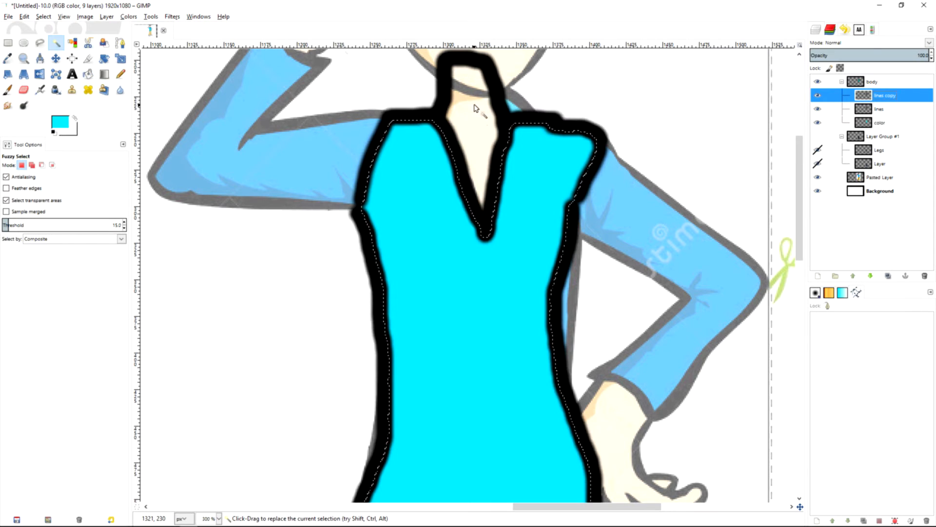
left_click(474, 142)
key("alt+s")
key("g")
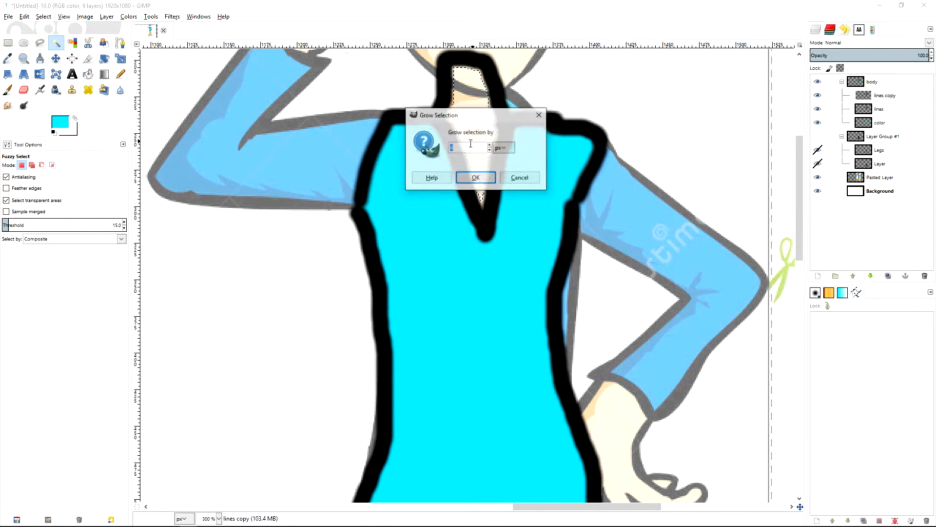
left_click(470, 179)
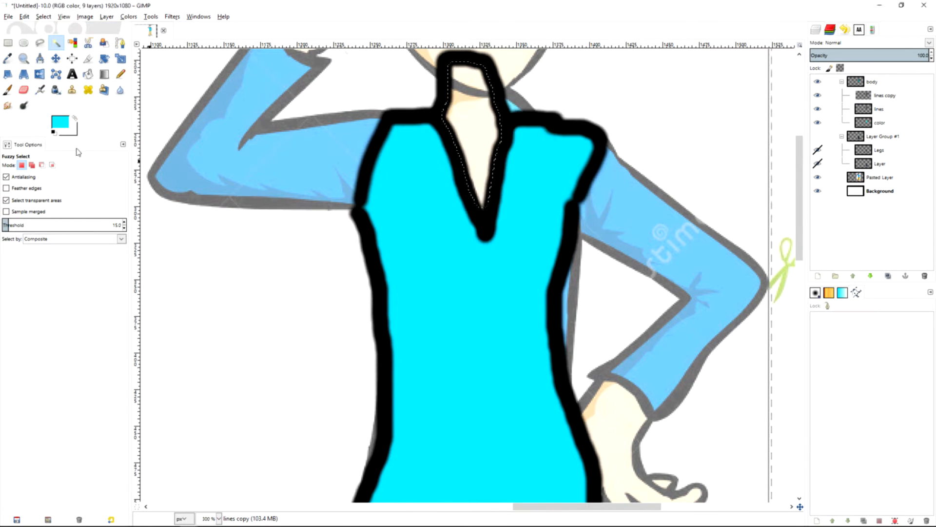
Set the foreground color to pale yellow fdffcb and Bucket Fill the neck selection on the color layer.
left_click(67, 129)
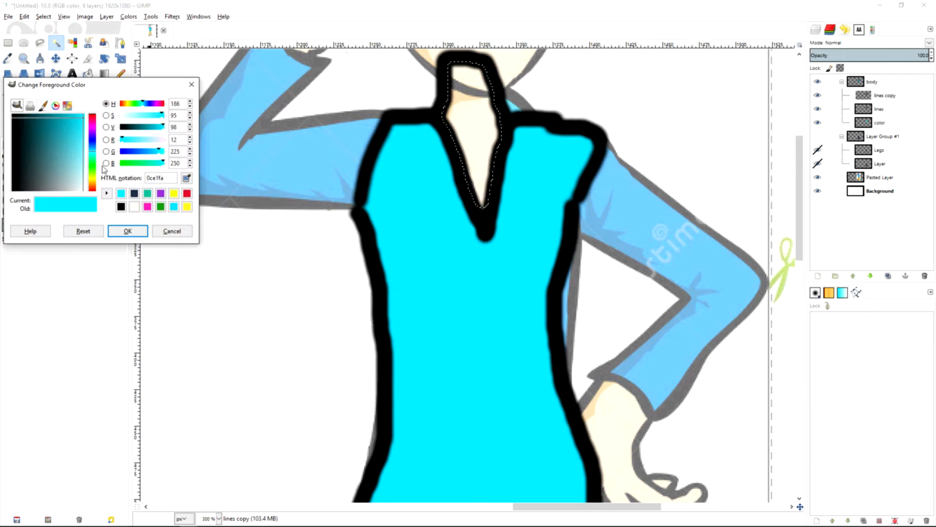
left_click(172, 195)
left_click_drag(75, 123, 90, 179)
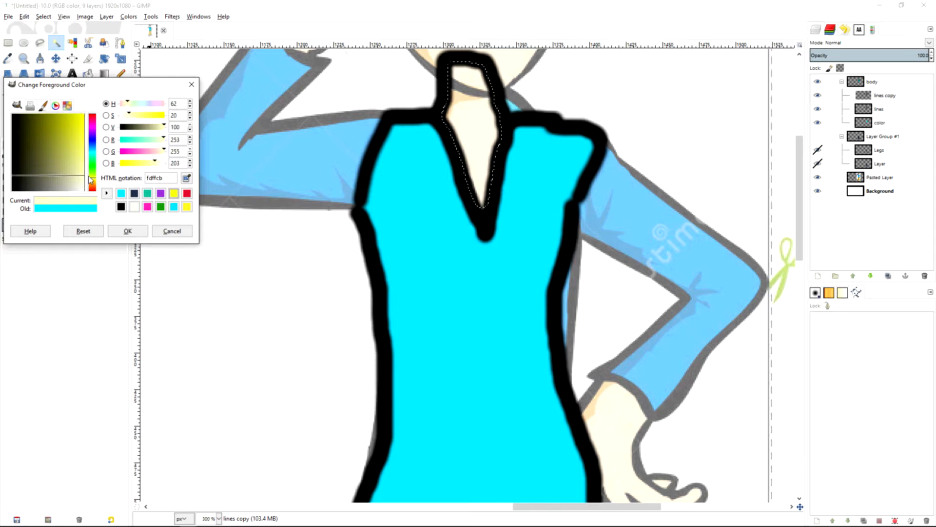
left_click(128, 231)
left_click(846, 126)
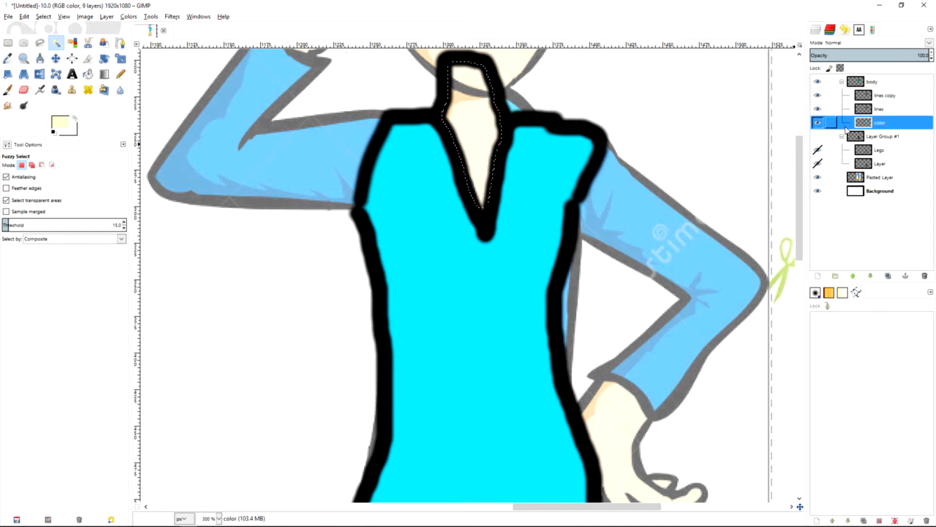
key("shift+b")
left_click(483, 109)
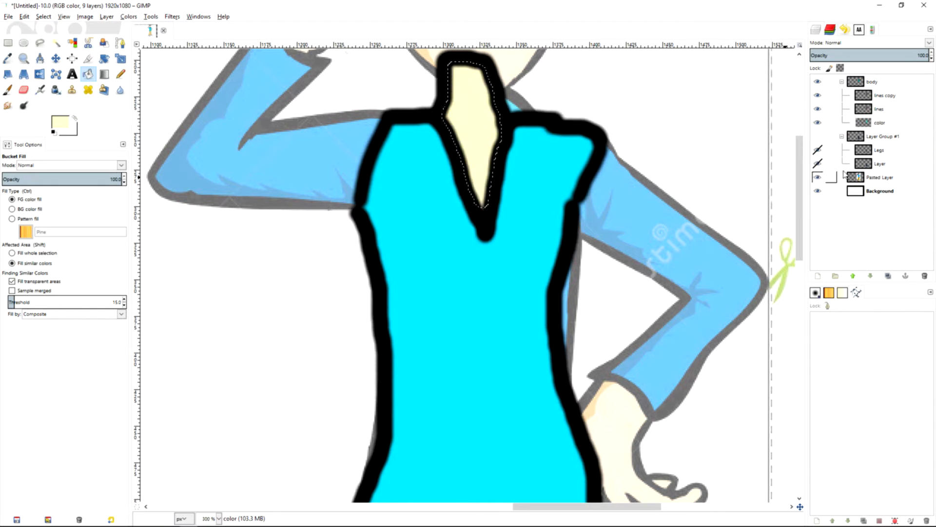
Hide the lines copy layer so only the original torso outlines show over the fills.
left_click(817, 95)
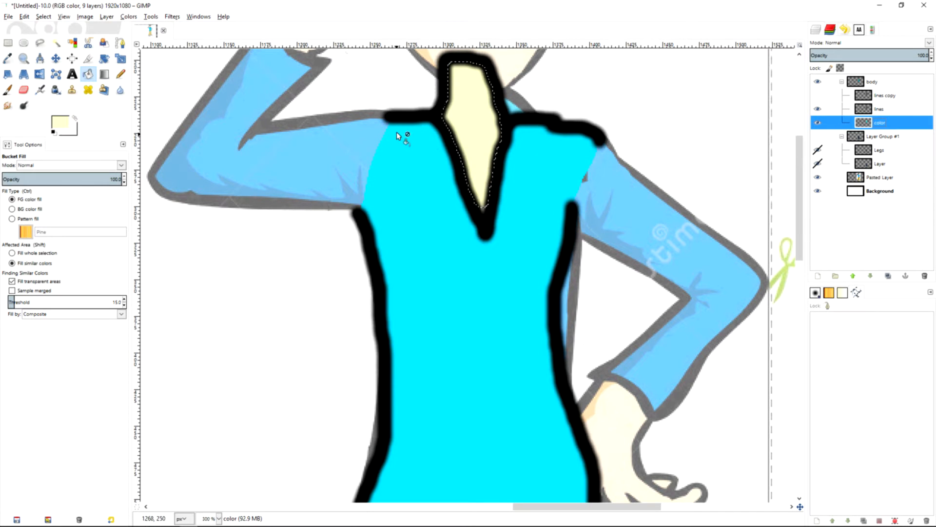
left_click(818, 96)
left_click(818, 95)
scroll(443, 274, "up", 5)
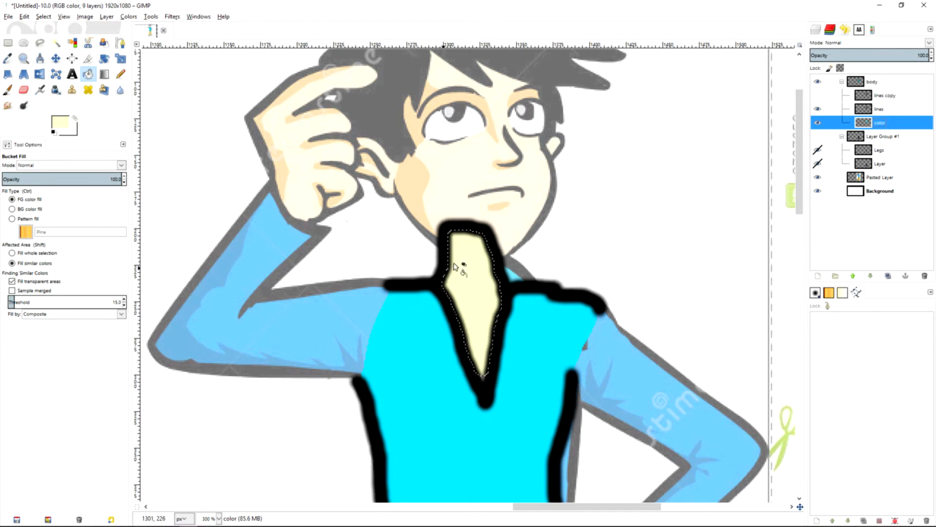
Create a new layer group and place it above the body group at the top level of the layer stack.
right_click(868, 87)
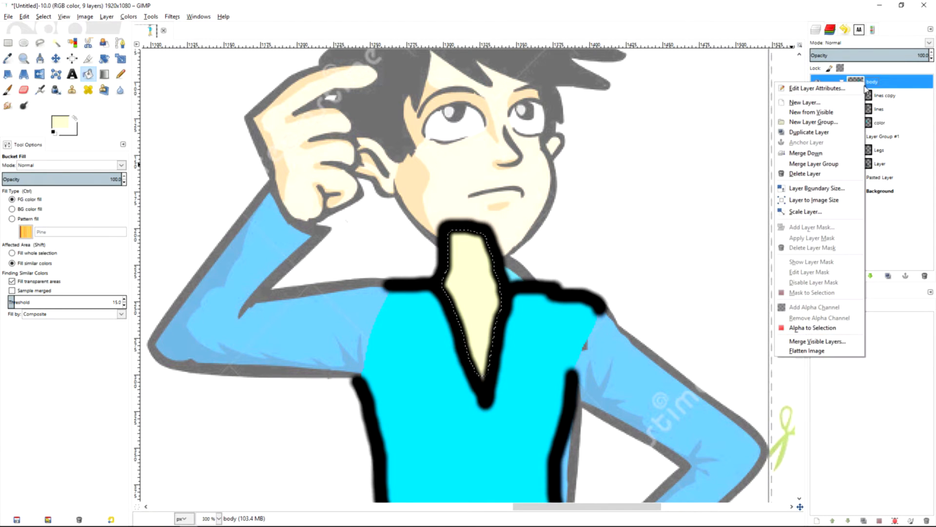
left_click(830, 103)
key("Escape")
right_click(849, 81)
left_click(867, 83)
right_click(869, 87)
left_click(870, 85)
right_click(867, 90)
left_click(832, 122)
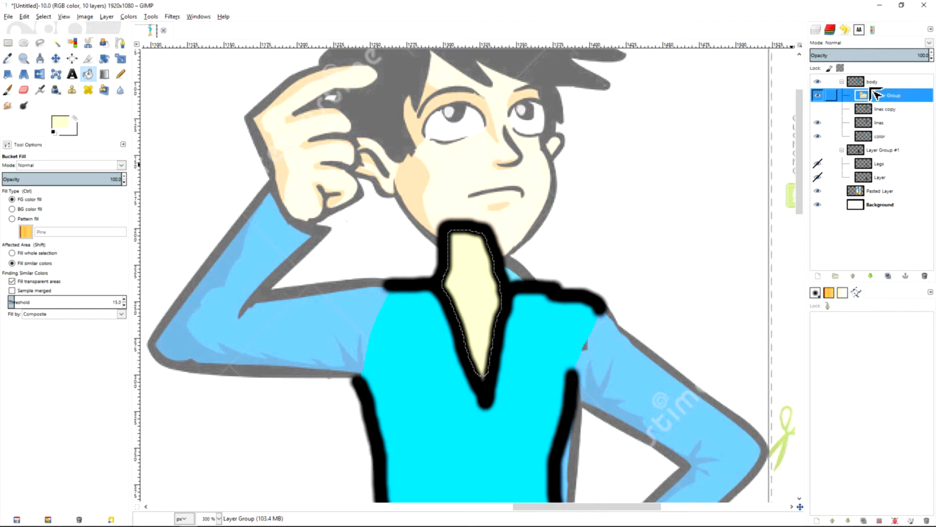
Add two transparent 1920 × 1080 px layers with default names inside the new layer group.
right_click(861, 94)
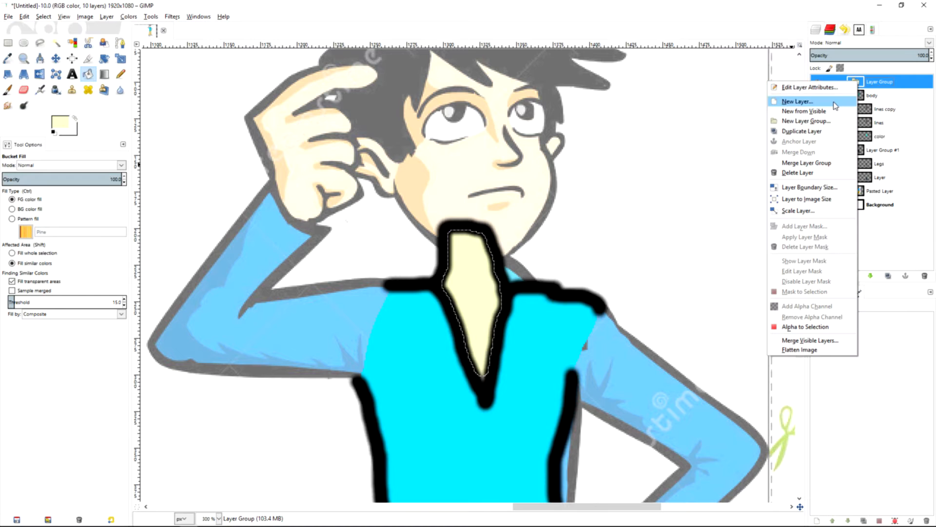
left_click(853, 99)
left_click(838, 156)
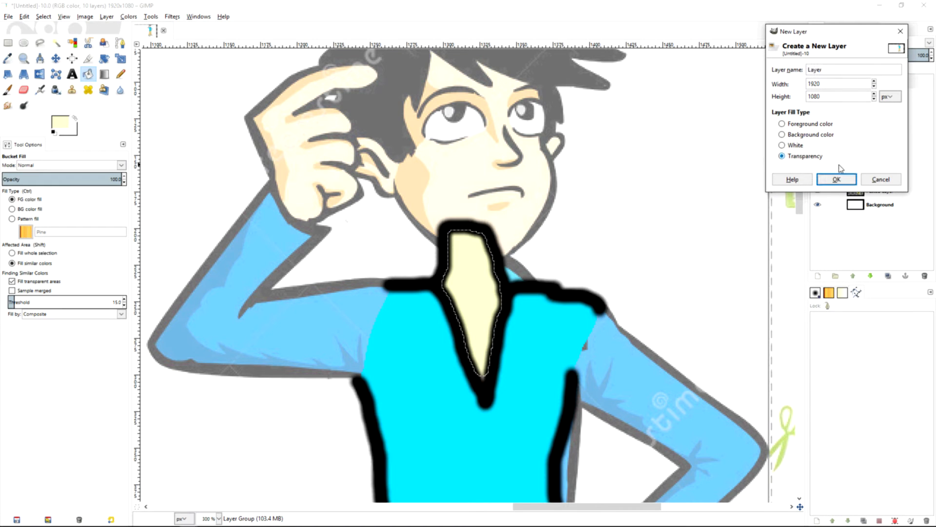
left_click(837, 179)
right_click(867, 95)
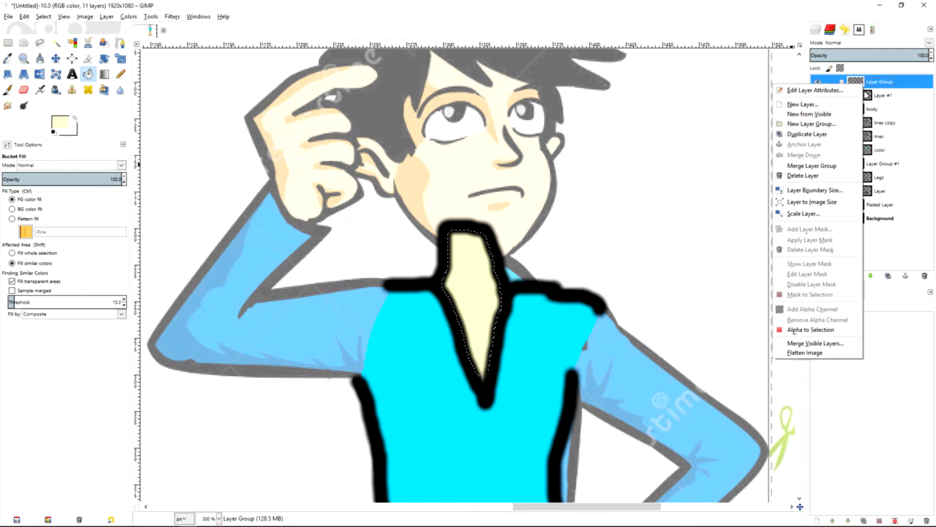
left_click(853, 104)
left_click(848, 189)
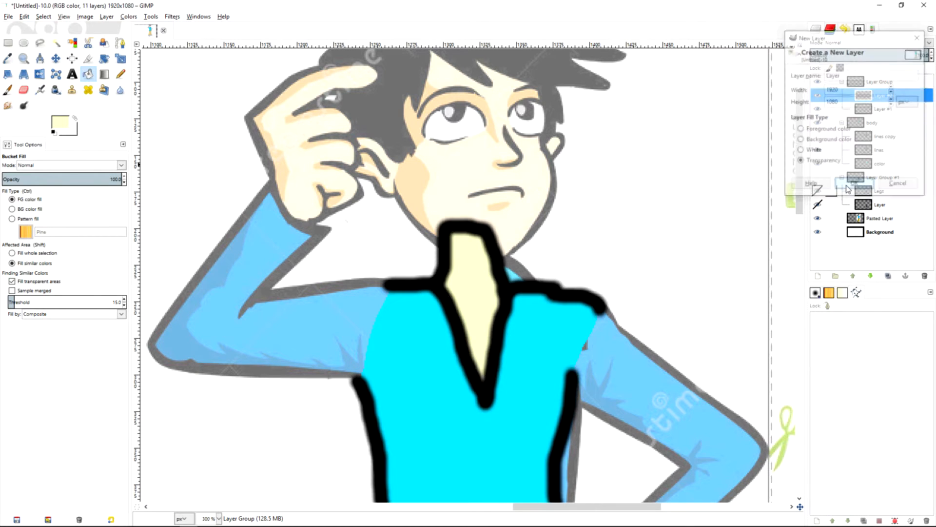
Hide the body group and make the upper layer of the new group, Layer #2, active for the head.
left_click(819, 123)
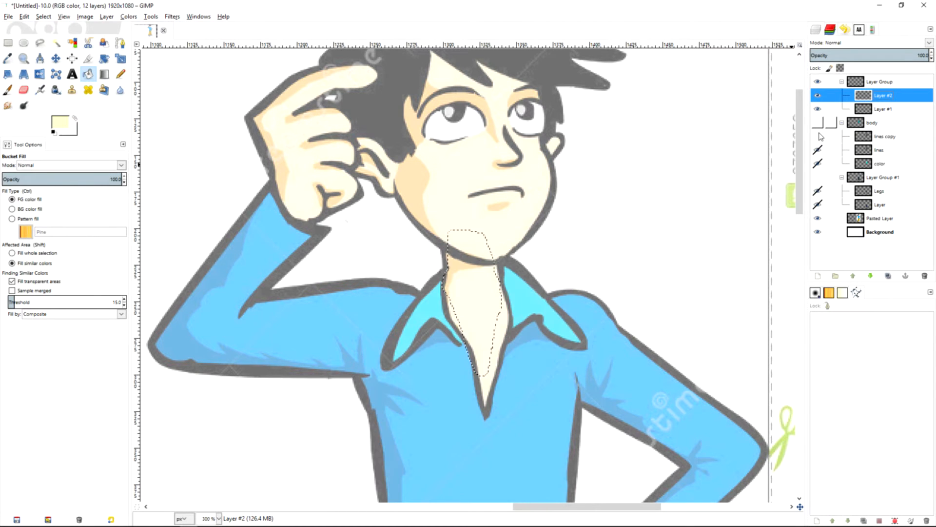
scroll(514, 302, "up", 3)
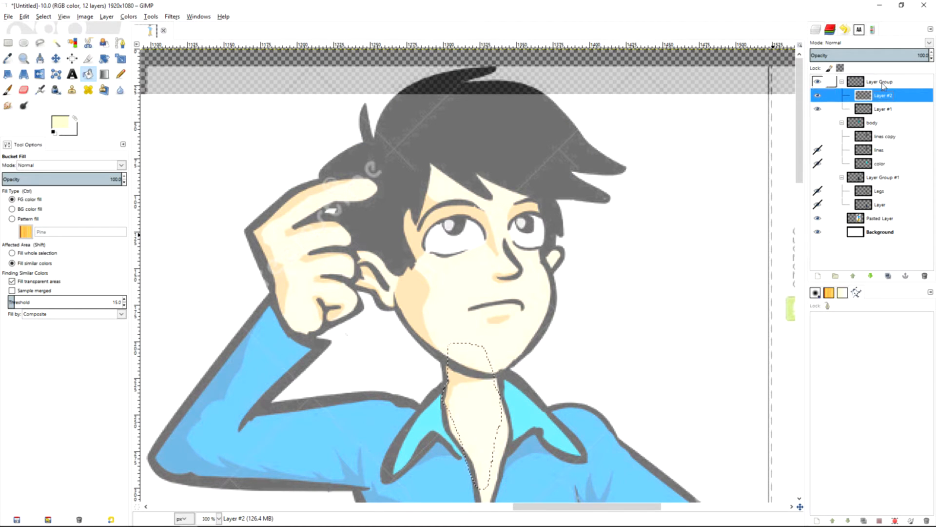
left_click(834, 81)
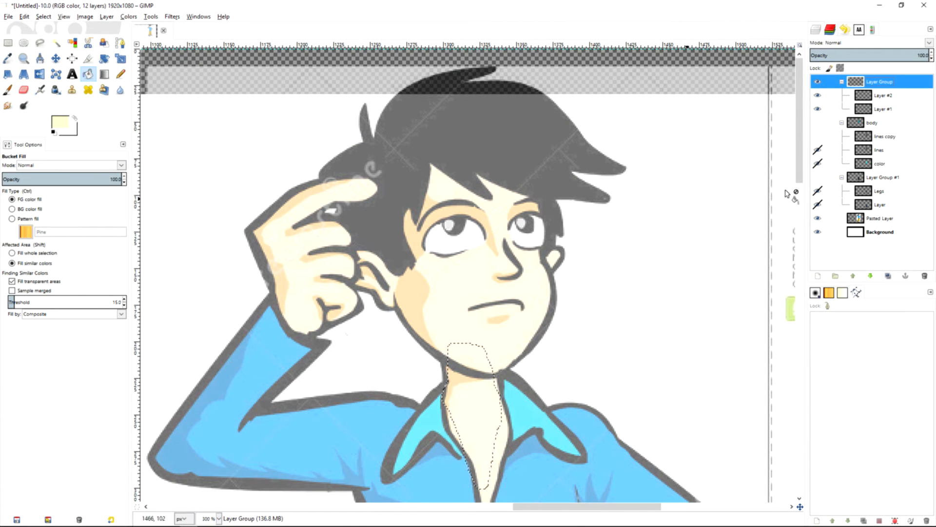
left_click(853, 100)
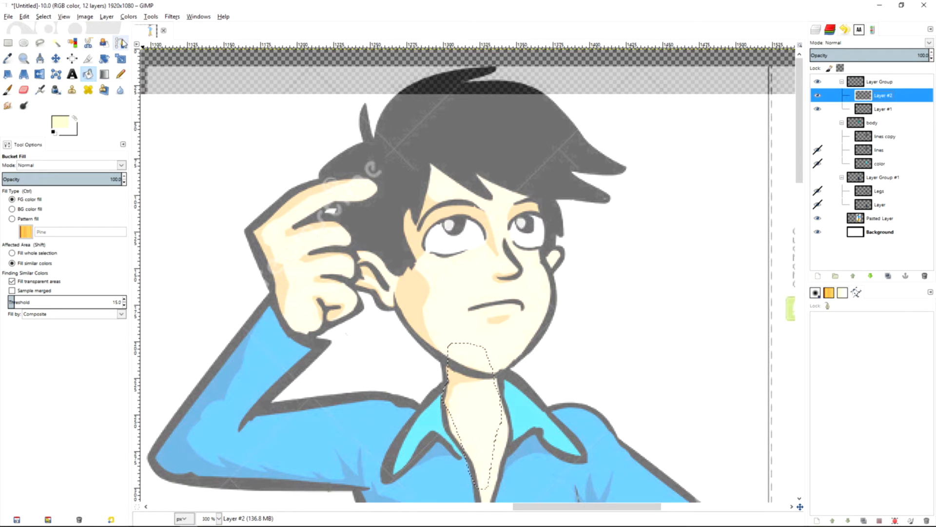
With the Paths tool, lay down a closed rough path around the face along the jaw, chin, temple, fringe, sideburn and ear.
key("b")
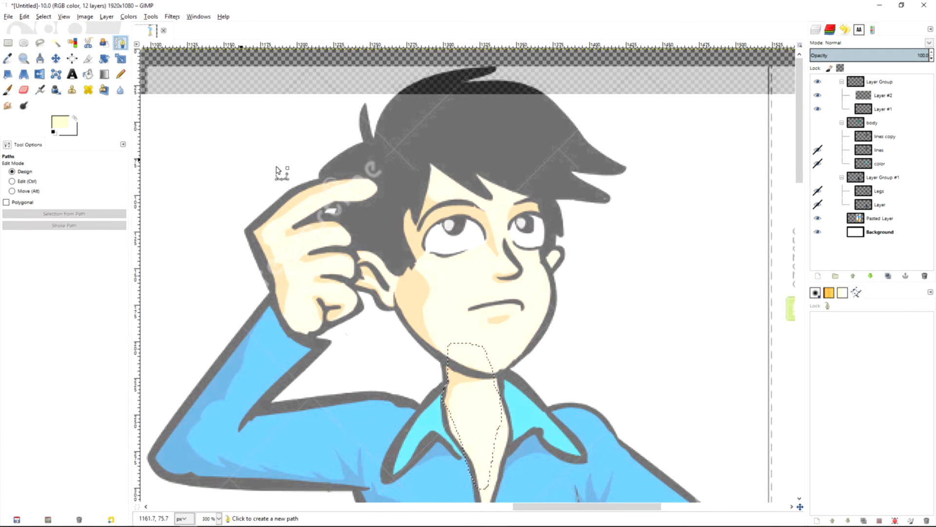
left_click(393, 294)
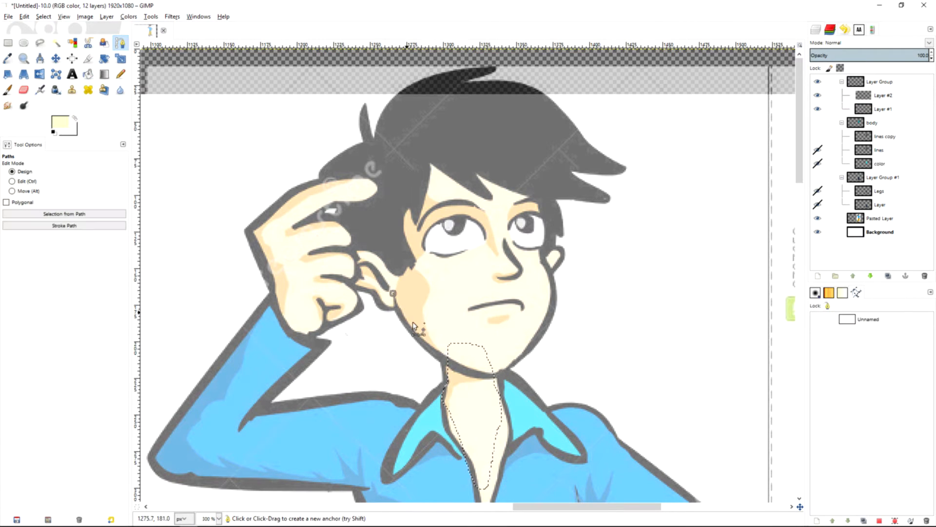
left_click(494, 374)
left_click(541, 254)
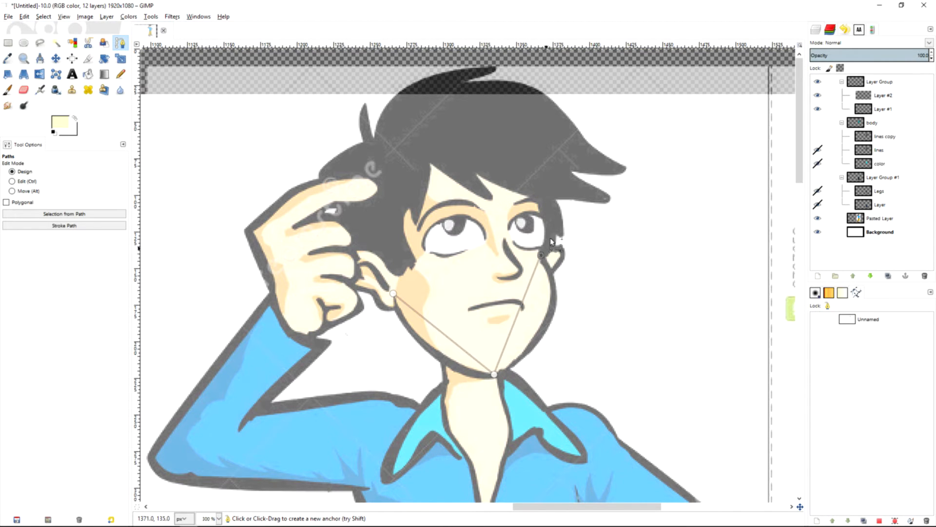
left_click(540, 204)
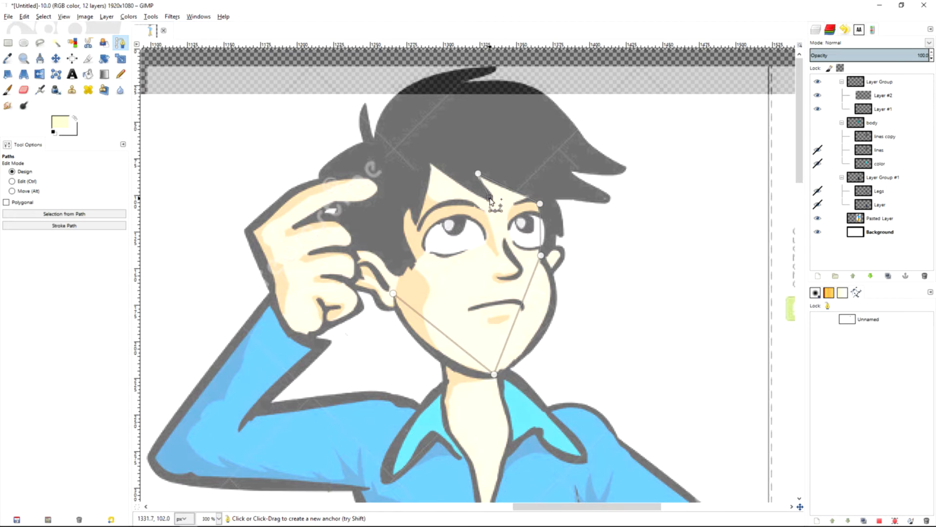
left_click(430, 166)
left_click(416, 222)
left_click(413, 262)
left_click(338, 254)
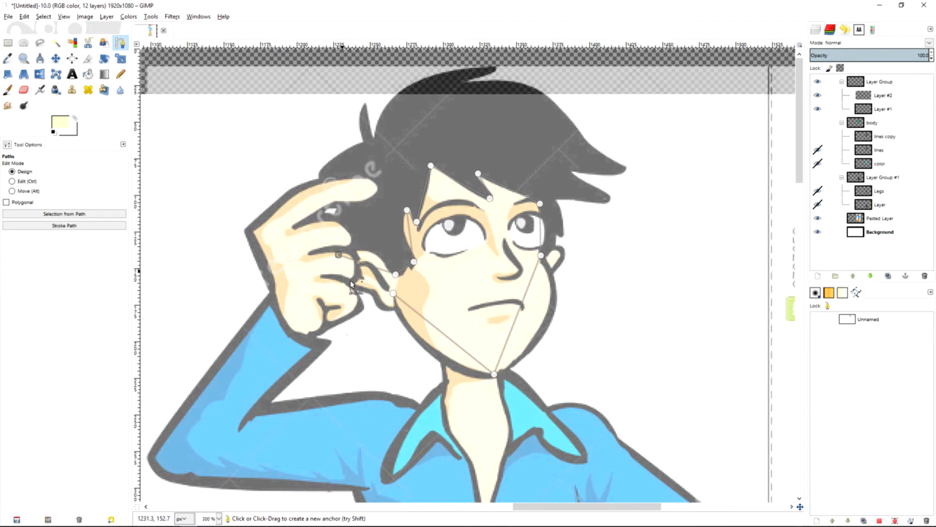
left_click(371, 292)
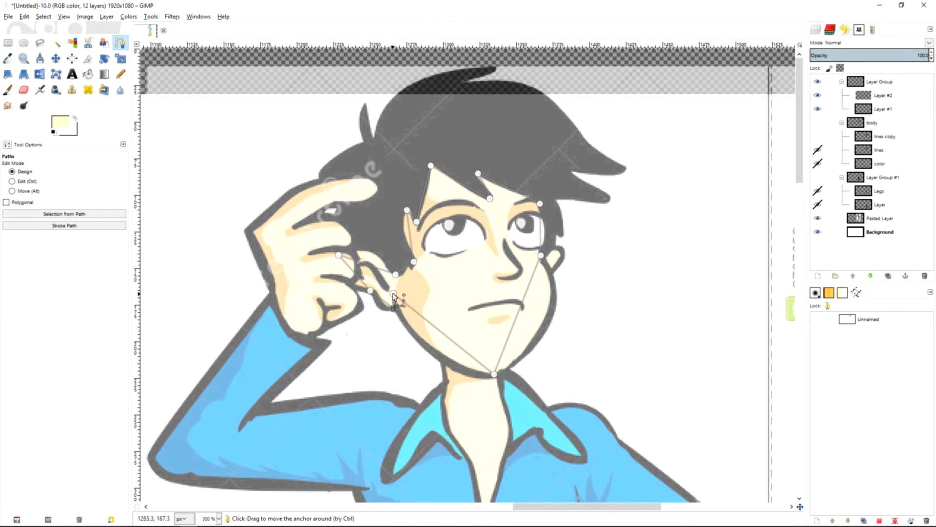
left_click(394, 309, "ctrl")
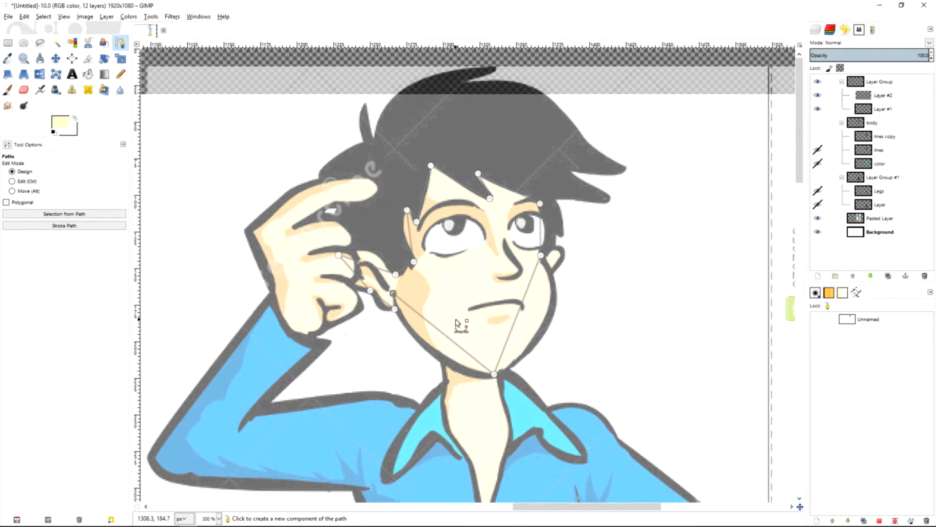
Insert anchors on the ear's lower and upper path segments and bend them to follow the earlobe and ear rim.
scroll(393, 318, "up", 2)
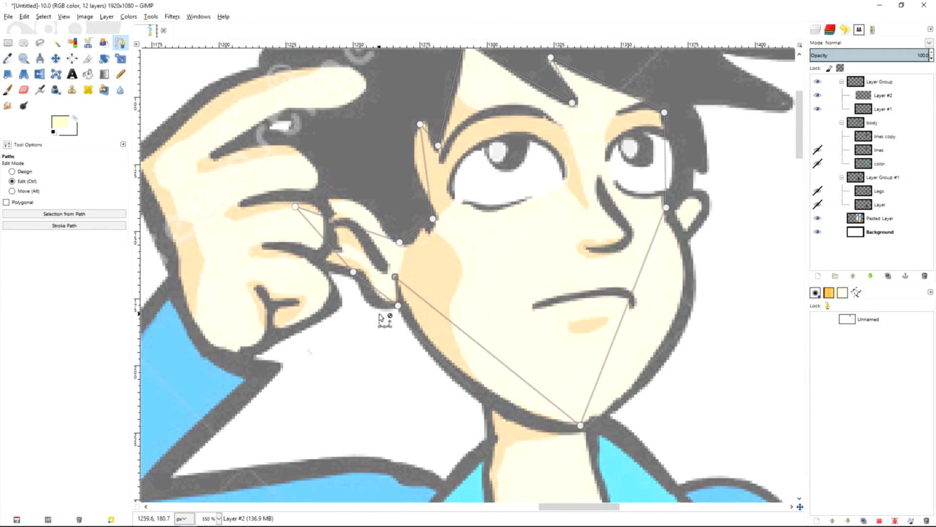
scroll(381, 318, "up", 2)
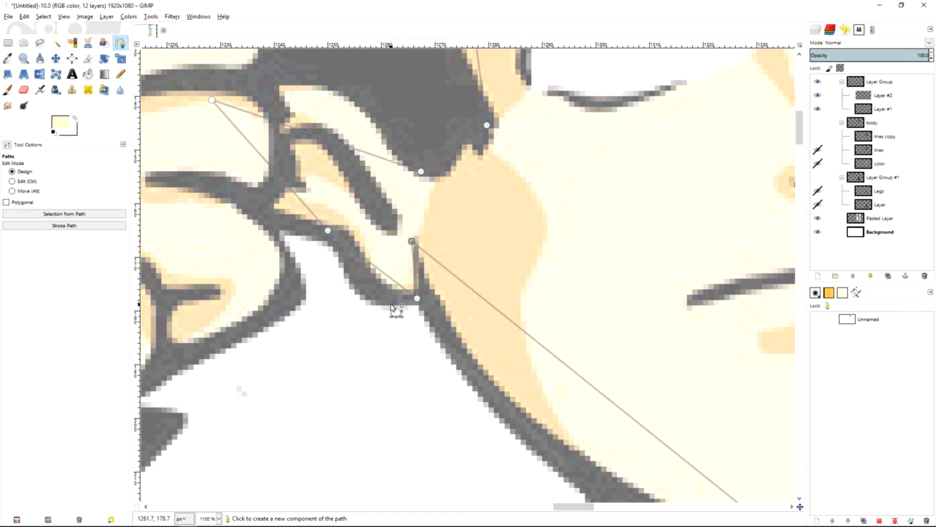
key("ctrl")
left_click_drag(372, 266, 361, 294)
left_click_drag(303, 192, 221, 185)
left_click_drag(304, 142, 320, 78)
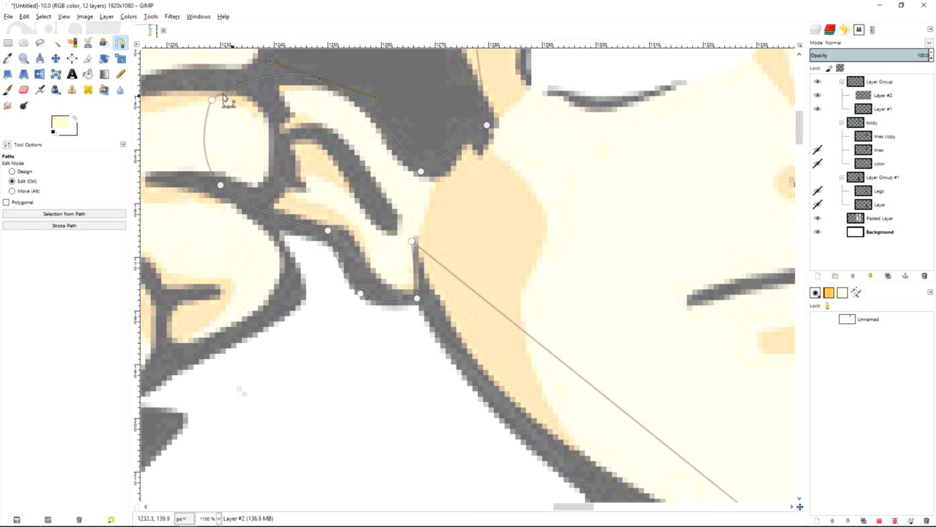
Move the ear's outermost anchor slightly outward and adjust both its handles to round the back of the ear.
key("ctrl")
left_click(212, 101, "ctrl")
left_click_drag(238, 121, 205, 95)
key("ctrl")
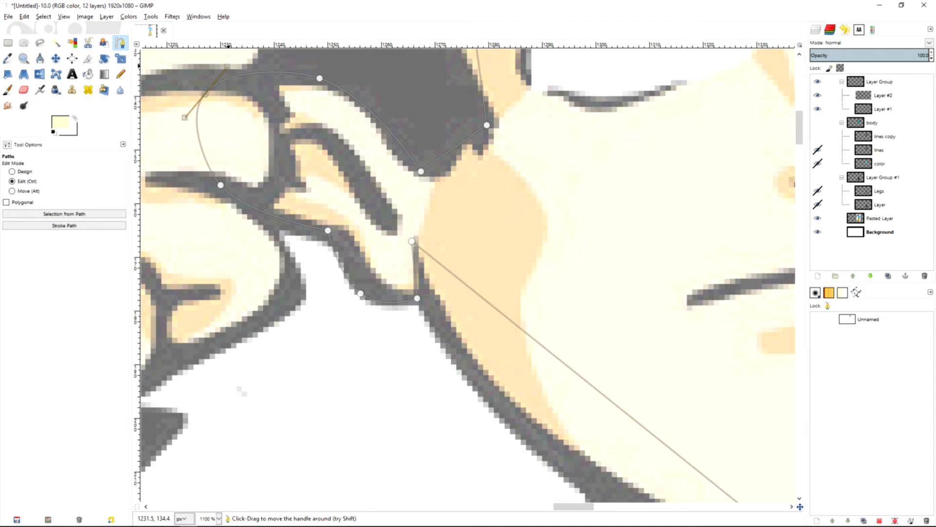
left_click_drag(227, 65, 253, 48)
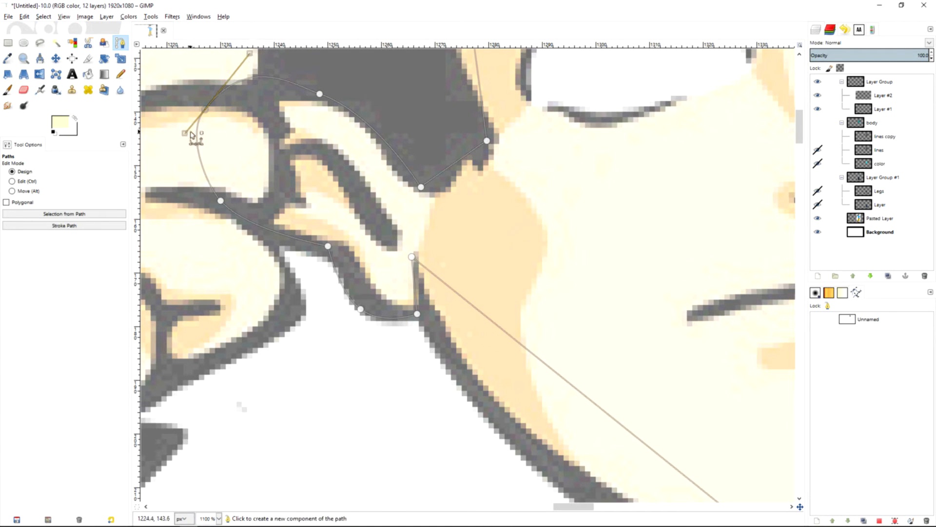
left_click_drag(184, 137, 173, 148)
Add anchors along the sideburn's edges and reposition its tip anchors to match the reference hair.
scroll(472, 403, "up", 5)
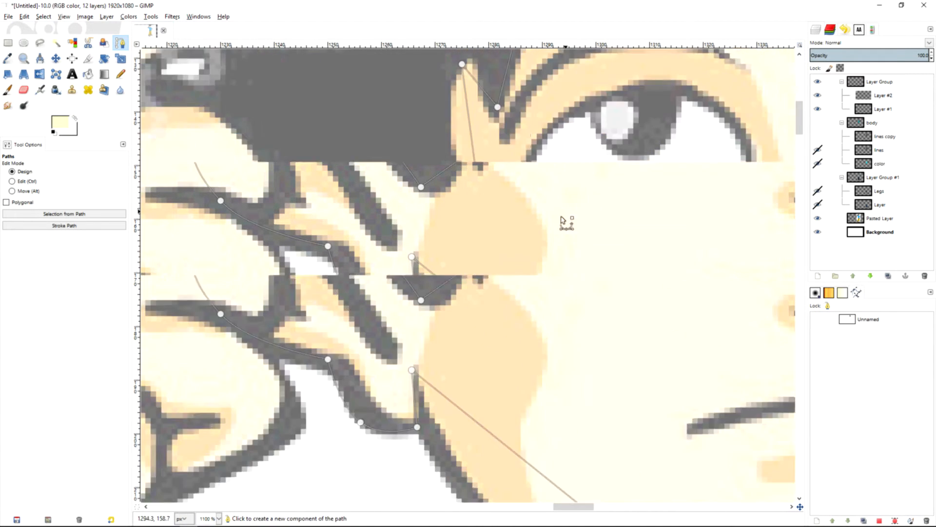
left_click_drag(458, 389, 466, 401)
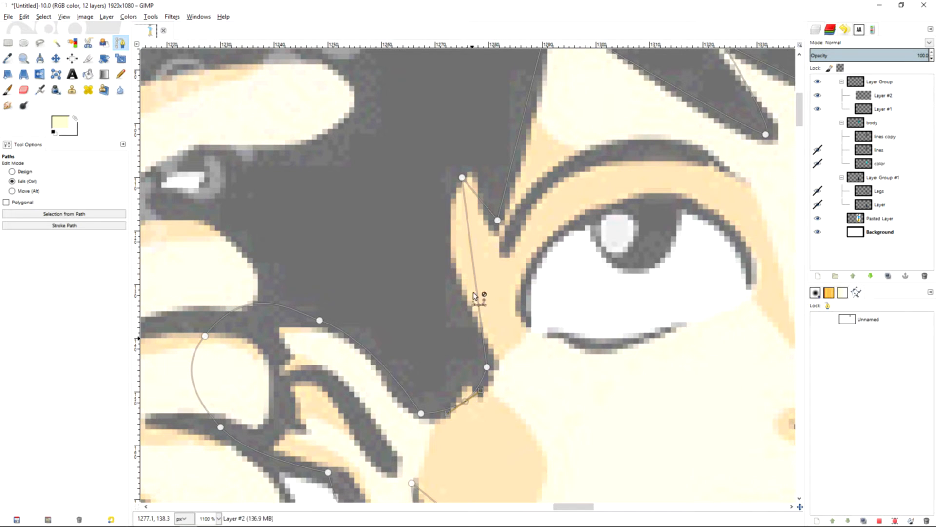
left_click_drag(473, 257, 450, 255)
left_click(463, 177)
left_click_drag(497, 220, 493, 233)
Insert anchors along the fringe edges and reposition the middle strand's tip so the face path follows the curved hair.
scroll(586, 253, "up", 5)
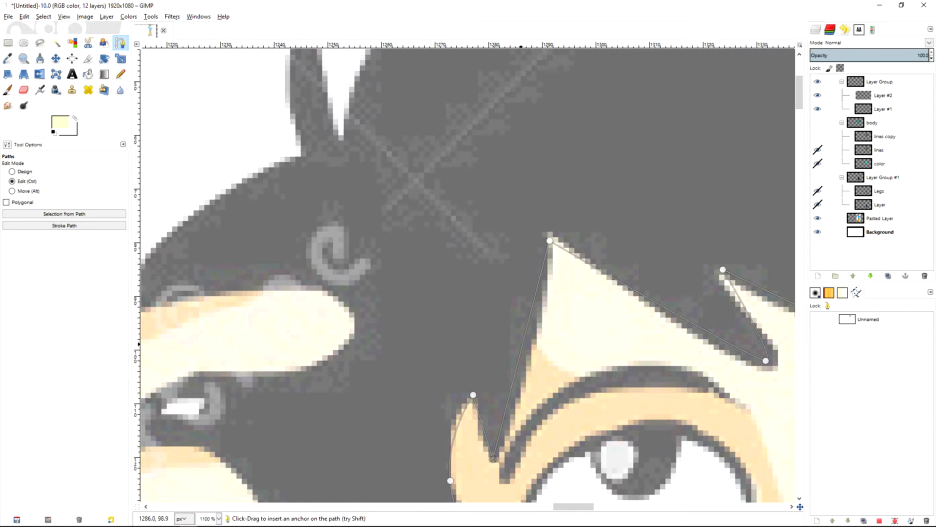
left_click(522, 354, "ctrl")
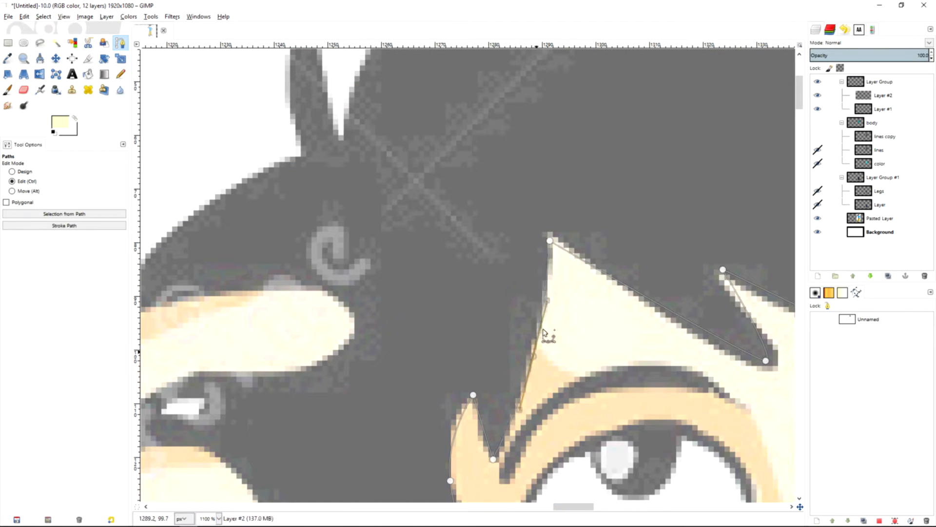
left_click_drag(704, 332, 707, 347)
left_click(765, 361)
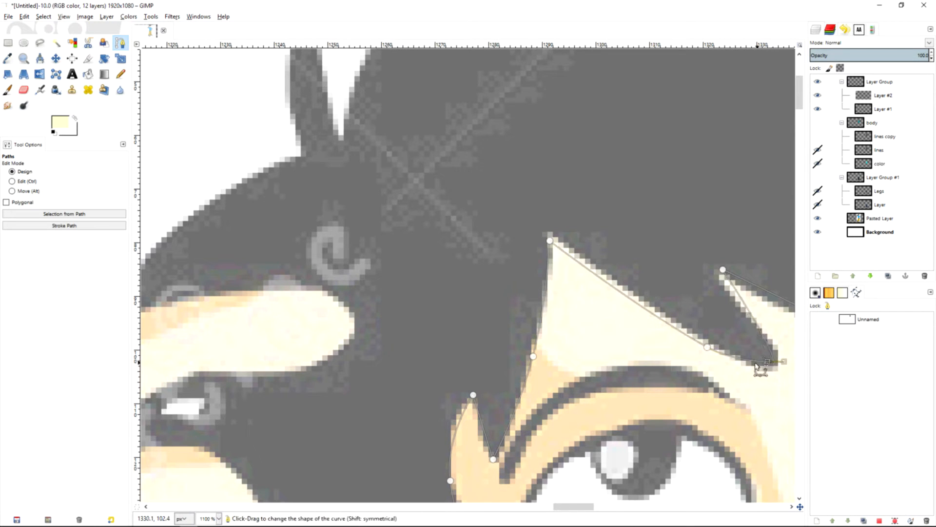
mouse_move(772, 362)
left_mouse_down()
mouse_move(730, 371)
mouse_move(608, 366)
mouse_move(763, 382)
mouse_move(771, 364)
left_mouse_up()
left_click_drag(740, 298, 728, 303)
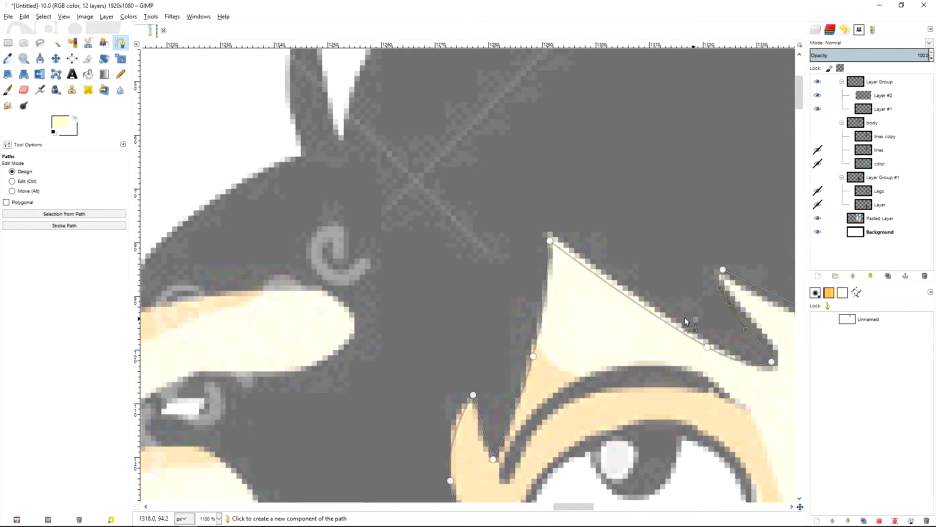
scroll(685, 317, "right", 5)
left_click_drag(531, 337, 537, 350)
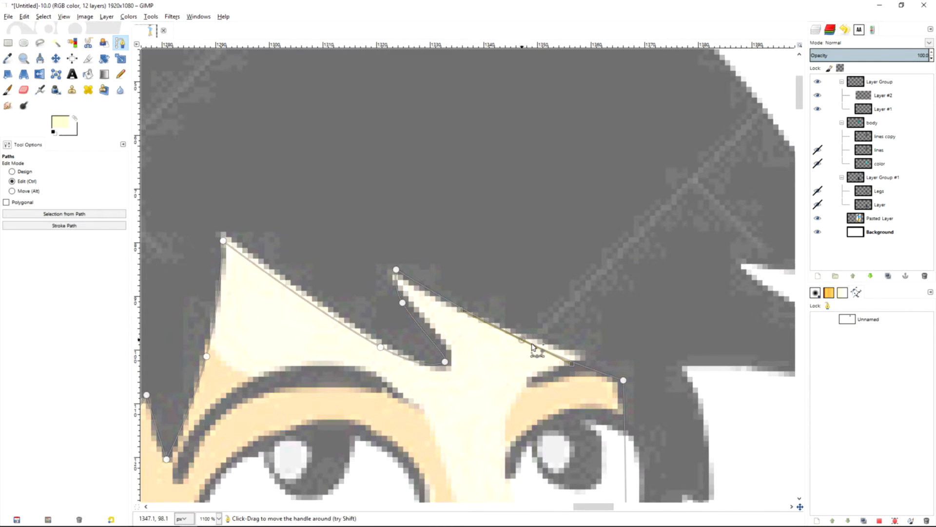
Bend the far temple and cheek segments of the face path outward with new anchors to follow the reference outline.
scroll(669, 352, "down", 5)
left_click_drag(634, 253, 646, 261)
scroll(629, 271, "down", 5)
left_click_drag(546, 217, 660, 244)
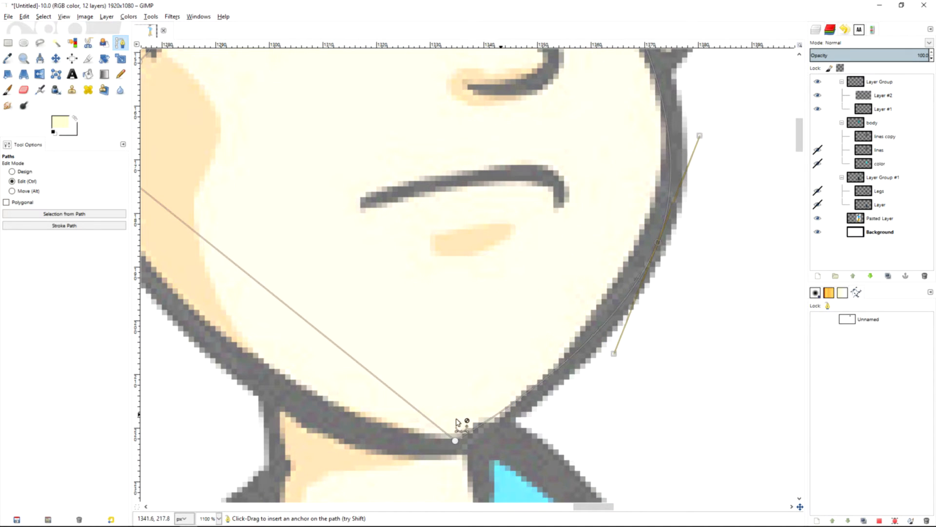
Curve the near jaw segment along the reference line and replace the sharp chin corner with anchors for a smooth chin.
left_click_drag(266, 289, 194, 334)
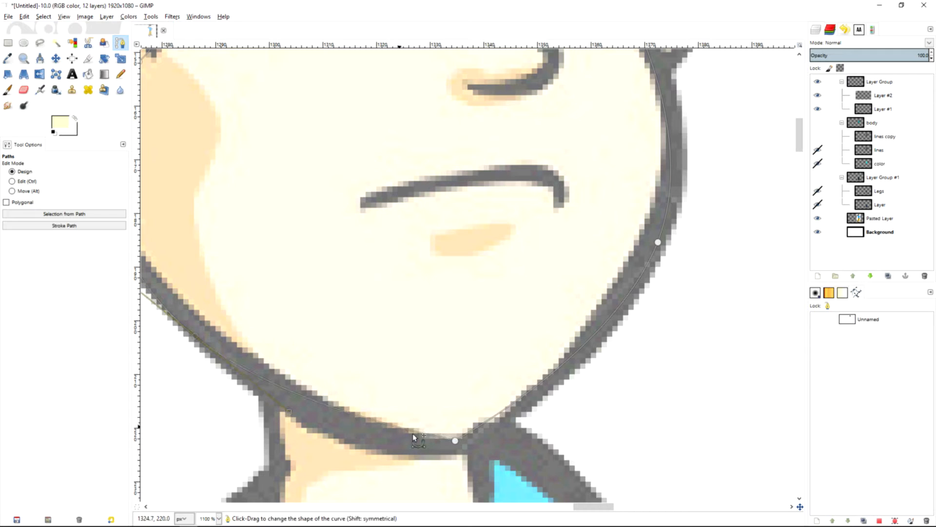
left_click(366, 435, "ctrl")
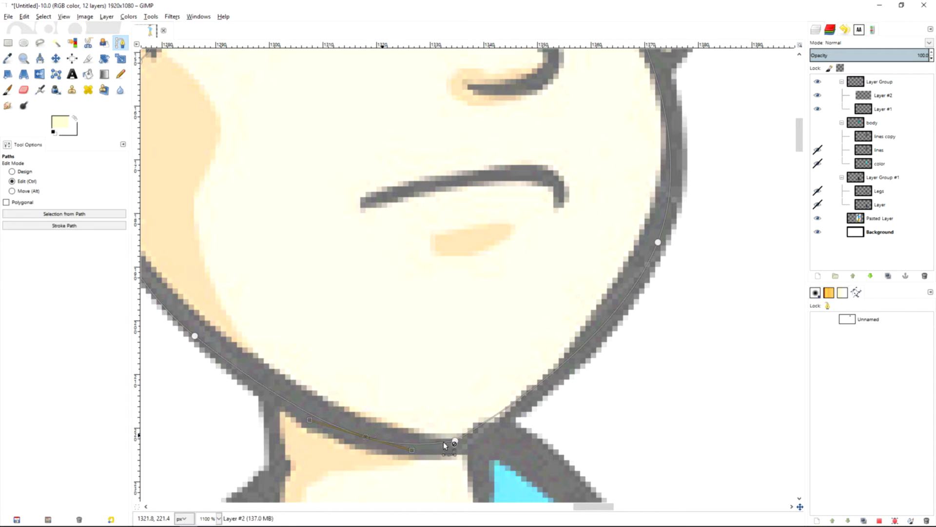
left_click(458, 440, "ctrl+shift")
left_click(483, 427, "ctrl")
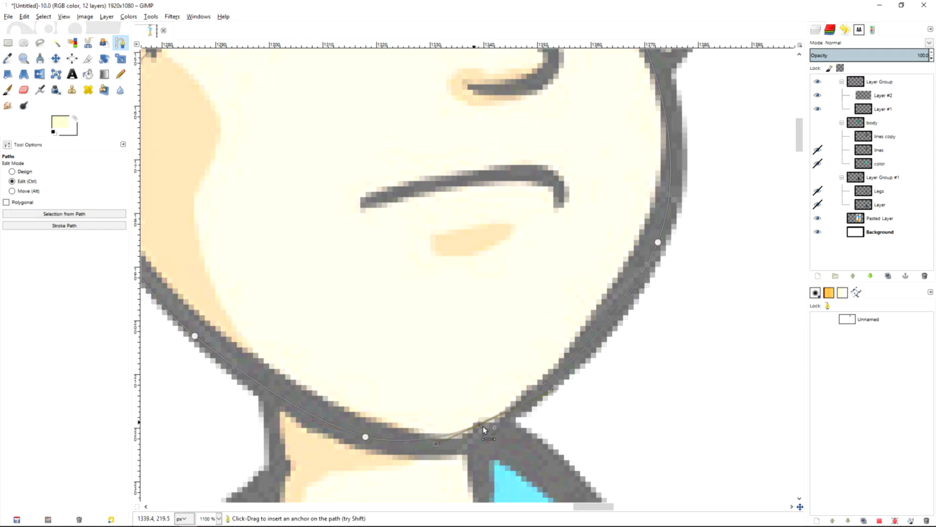
scroll(488, 429, "down", 3)
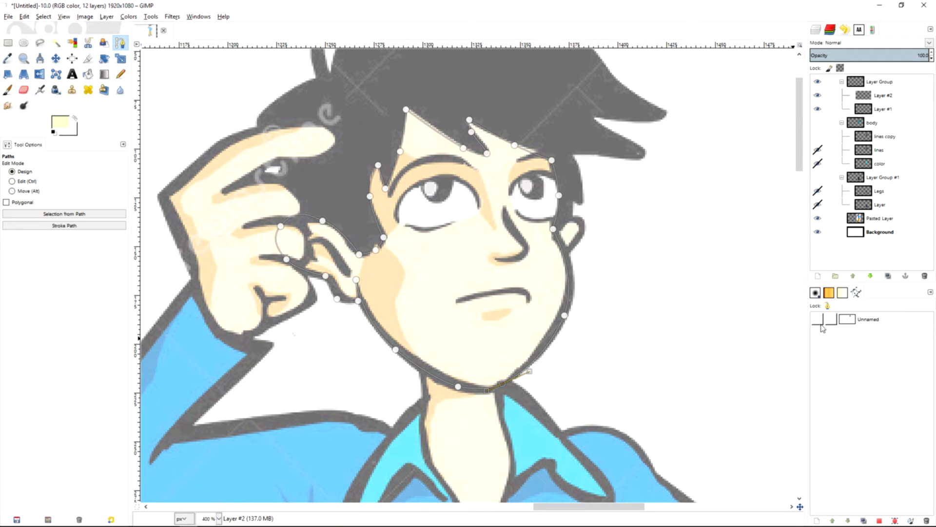
Rename the unnamed path as face.
left_click(869, 322)
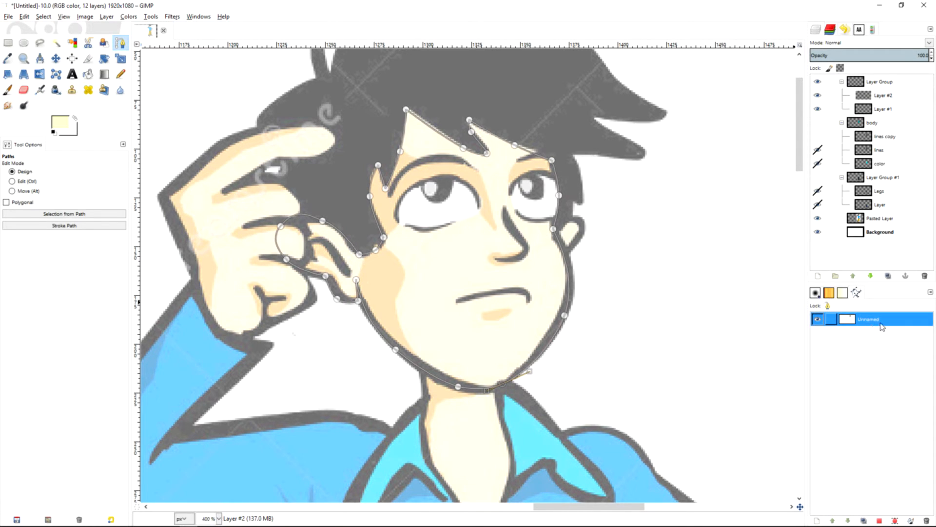
double_click(880, 322)
type("face")
key("Return")
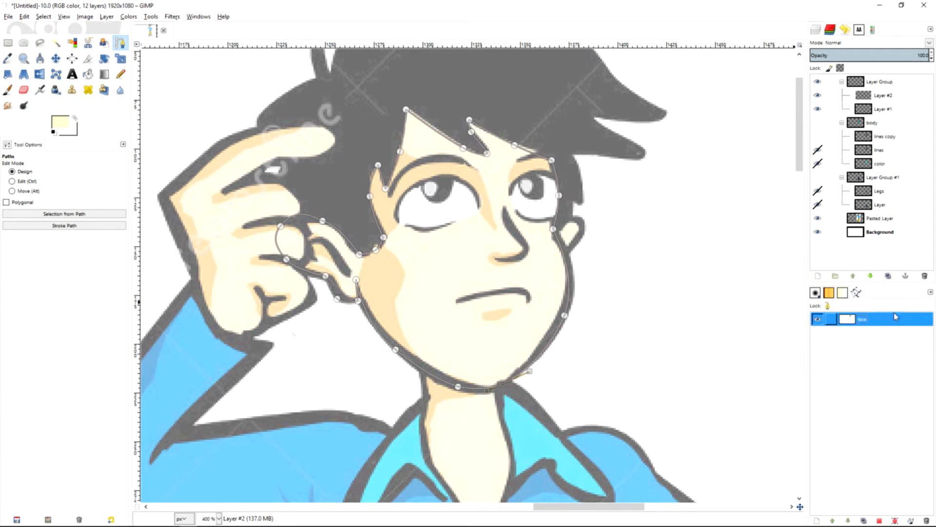
Start a rough hair outline at the far ear, placing anchors up the sideburn and around the two pointed side spikes.
left_click(561, 229)
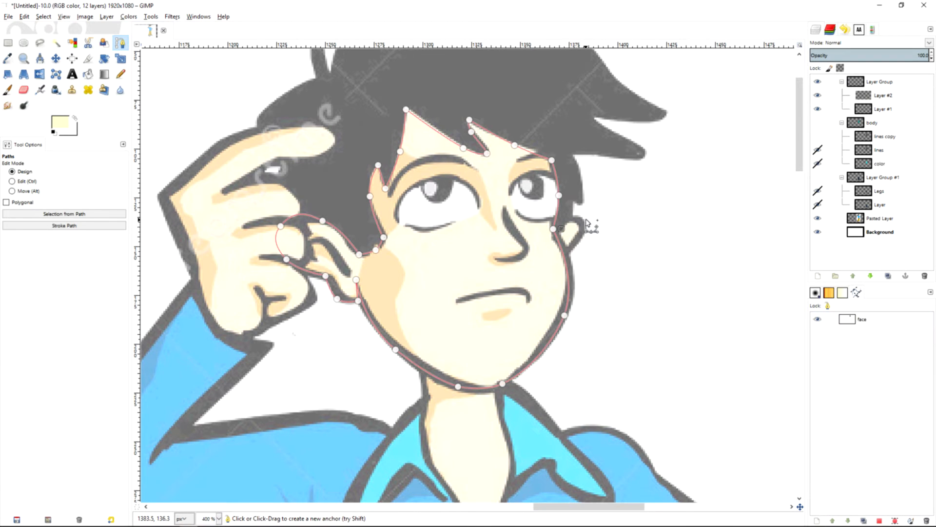
left_click(573, 205)
left_click(574, 154)
left_click(644, 158)
left_click(599, 118)
left_click(662, 115)
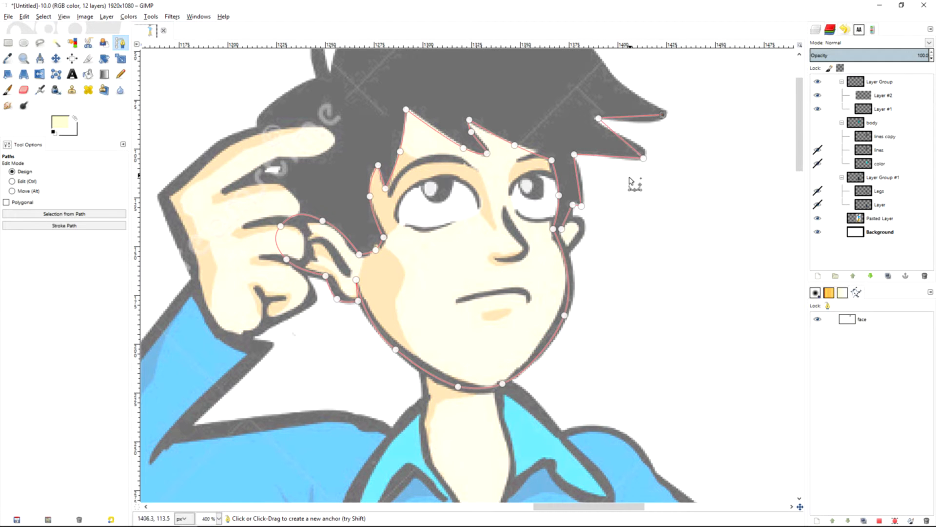
Continue the rough hair outline over the crown's pointed tuft and down the back of the head to the raised hand.
scroll(595, 180, "up", 3)
left_click(467, 91)
left_click(495, 74)
left_click(324, 162)
left_click(254, 208)
left_click(266, 303)
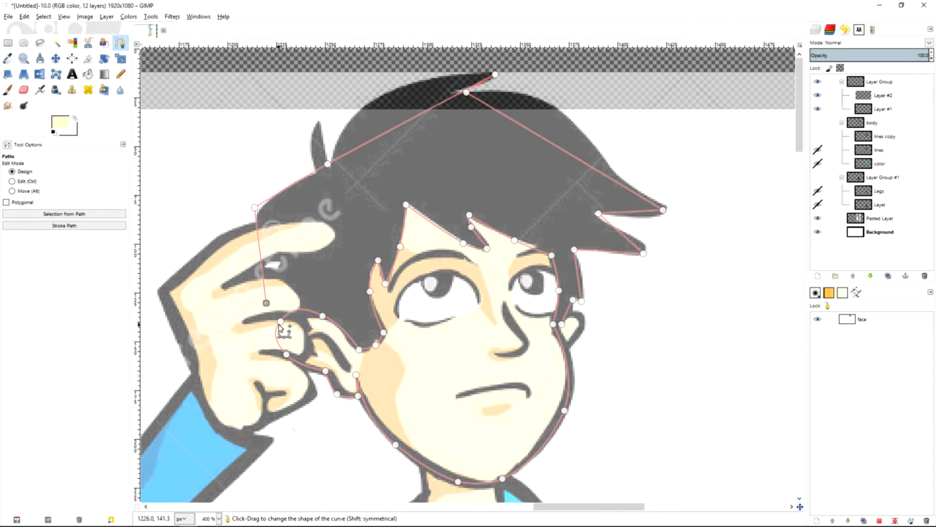
Move the hair outline's end anchor onto the ear curve and bend its last segment behind the hand.
scroll(284, 335, "up", 6)
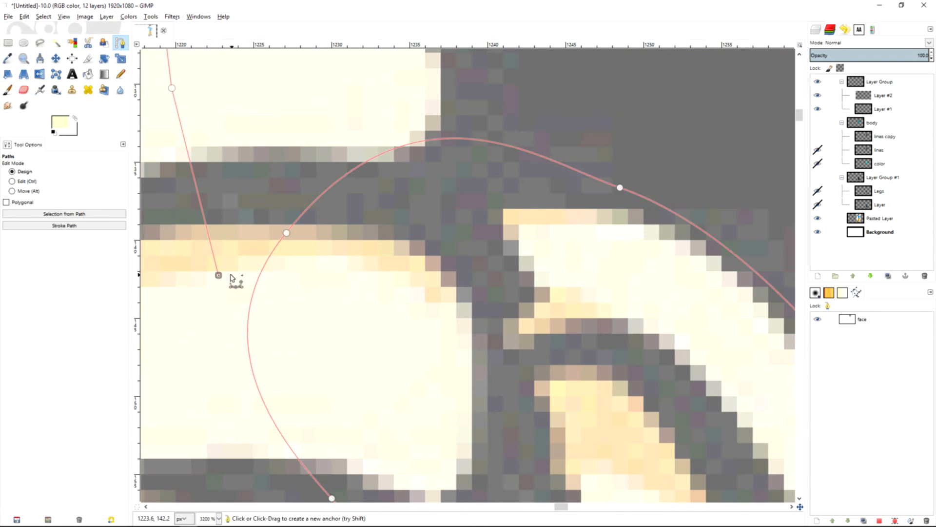
left_click_drag(219, 275, 264, 268)
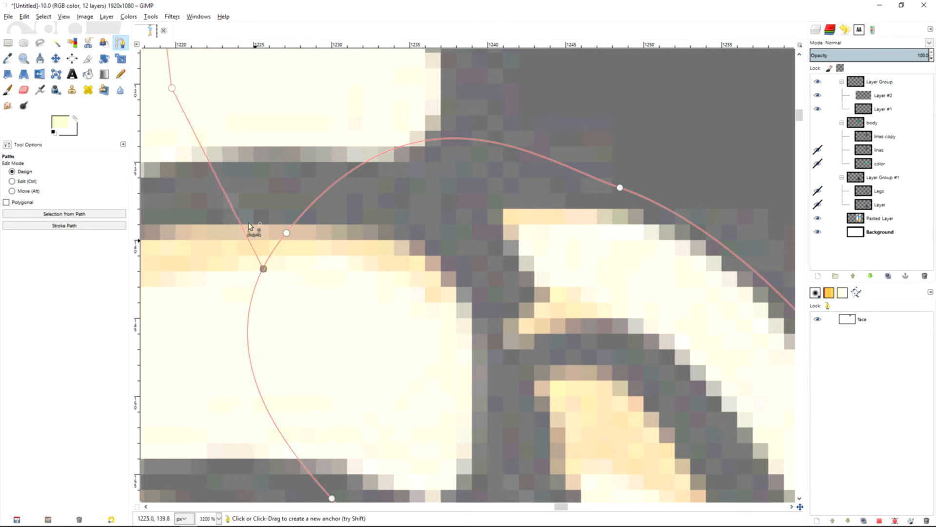
left_click_drag(209, 163, 192, 173)
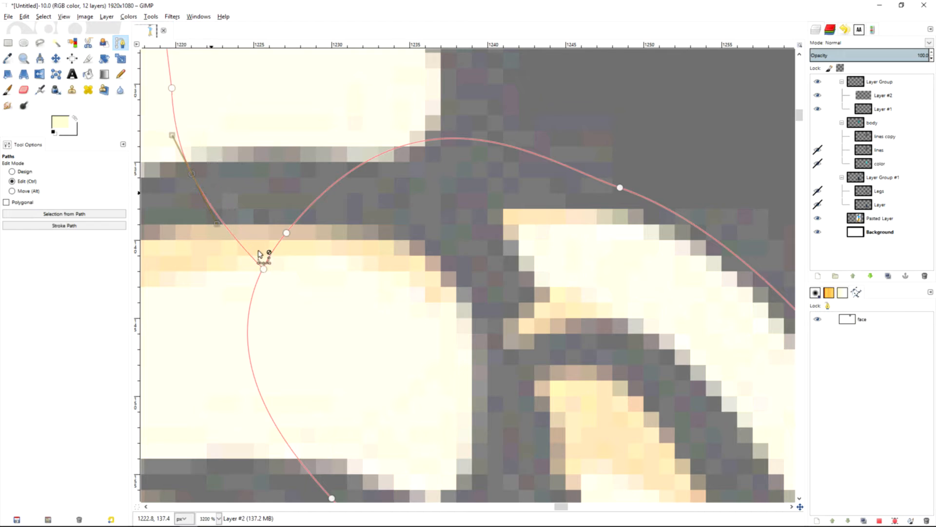
scroll(580, 295, "right", 2)
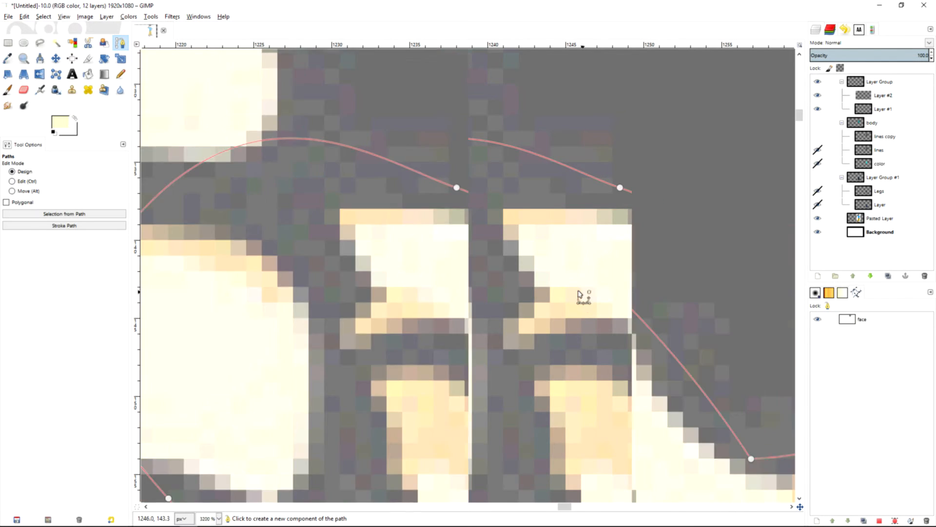
Insert curved anchors along the far sideburn and lower side spike, and align the notch anchor between the spikes.
scroll(579, 294, "down", 5)
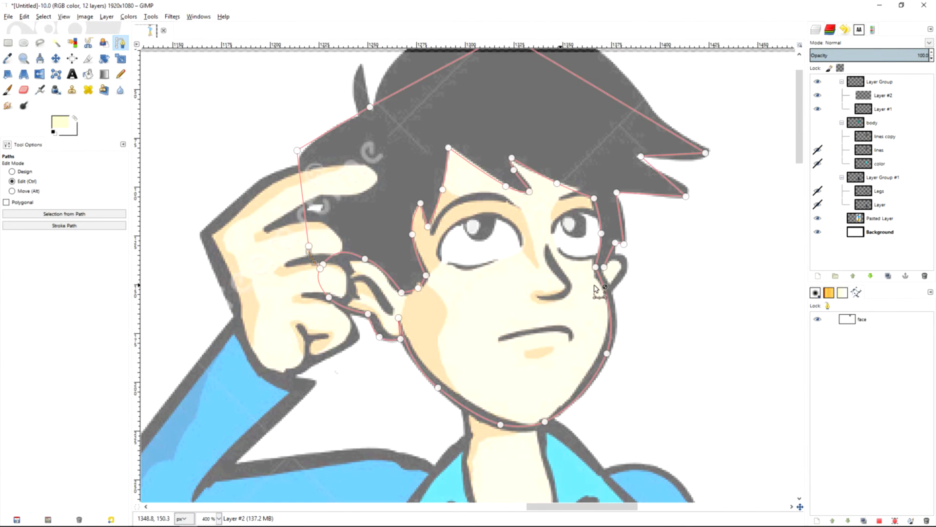
scroll(596, 290, "up", 3)
left_click_drag(588, 277, 576, 303)
left_click_drag(633, 124, 643, 126)
scroll(751, 160, "up", 2)
left_click_drag(716, 294, 714, 289)
left_click_drag(746, 237, 758, 228)
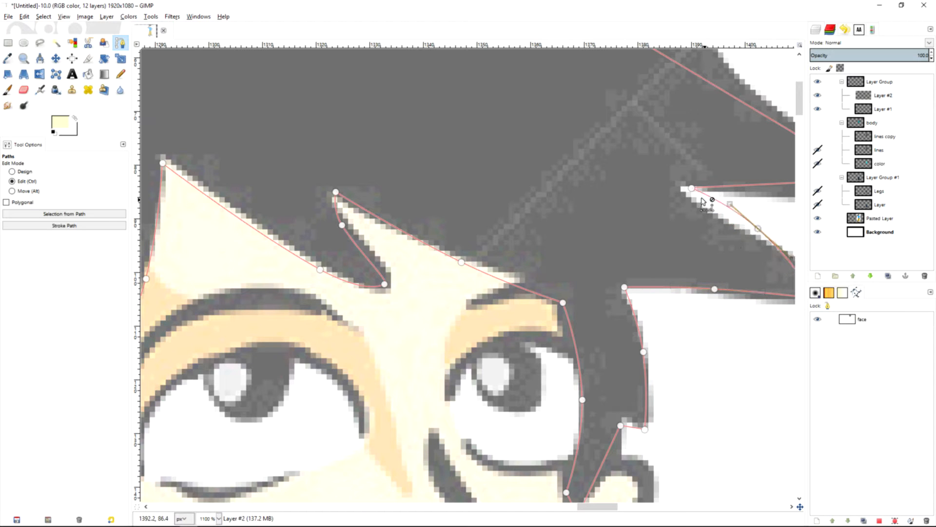
left_click_drag(692, 189, 683, 193)
scroll(654, 240, "down", 3)
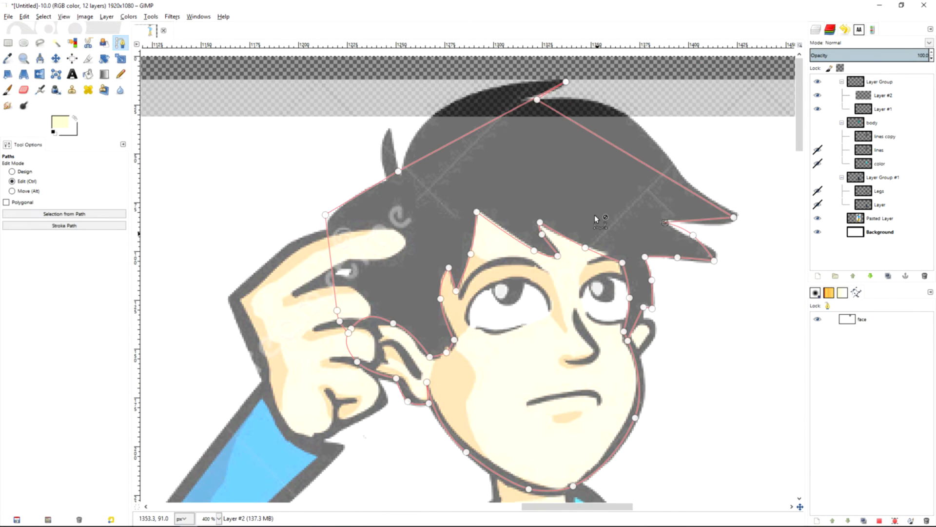
Bend the hair outline's crown segments on both sides of the top tuft to follow the rounded reference hair.
left_click_drag(600, 139, 612, 109)
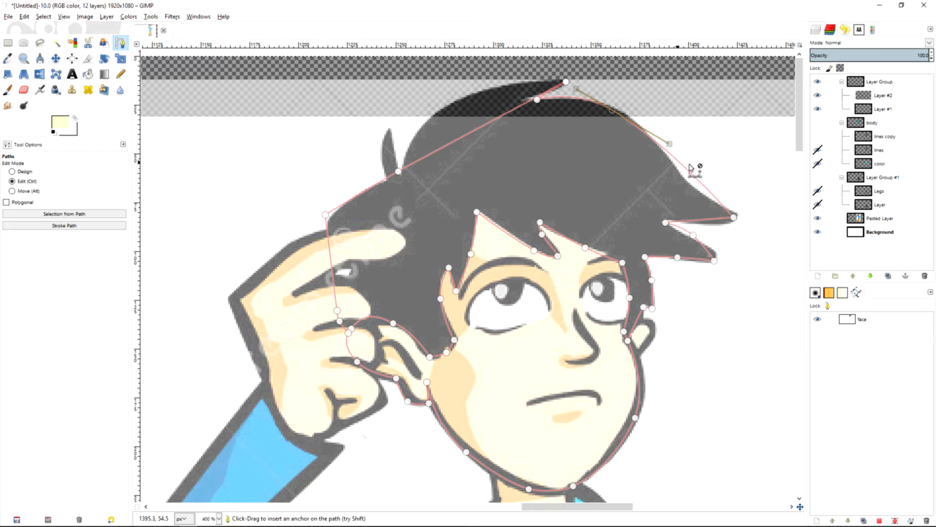
left_click_drag(694, 171, 677, 179)
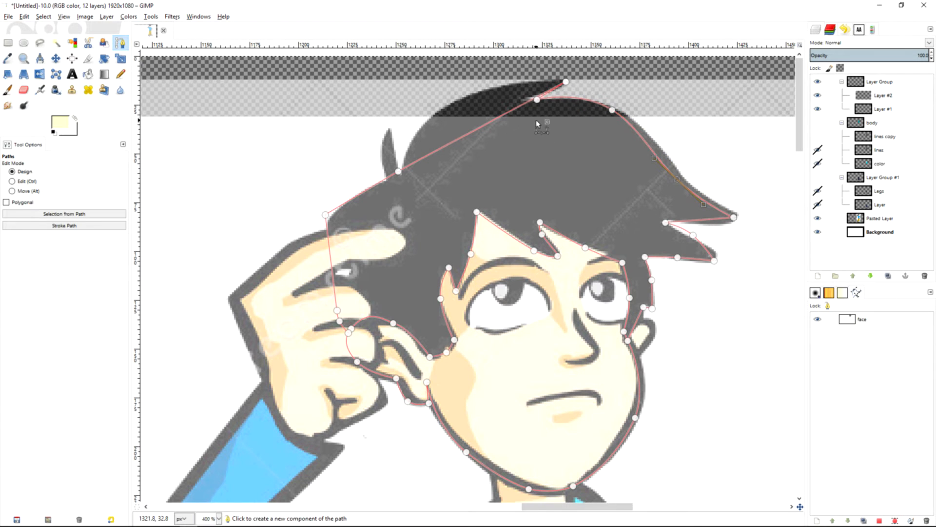
left_click_drag(482, 131, 464, 99)
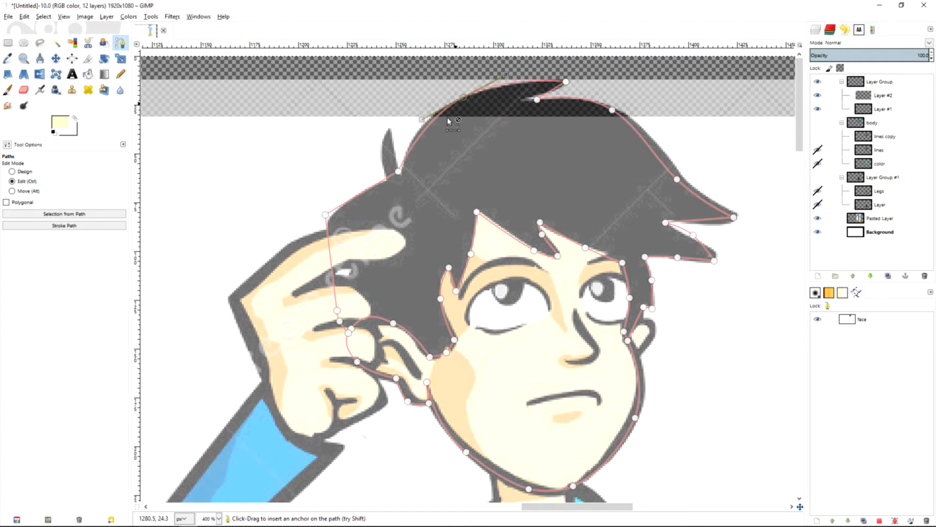
Add a small pointed hair tuft to the path on the upper side of the hair and curve its lower edge.
left_click(644, 130)
left_click(702, 140)
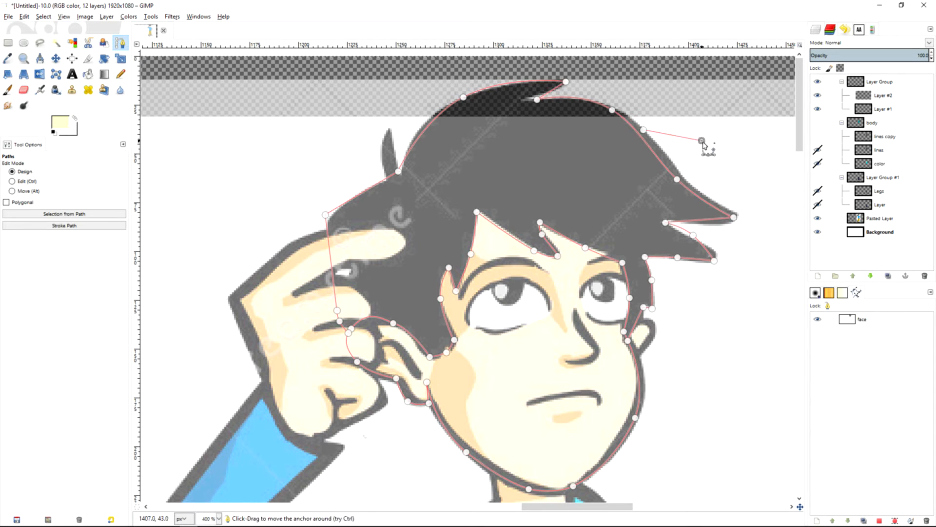
left_click(662, 151)
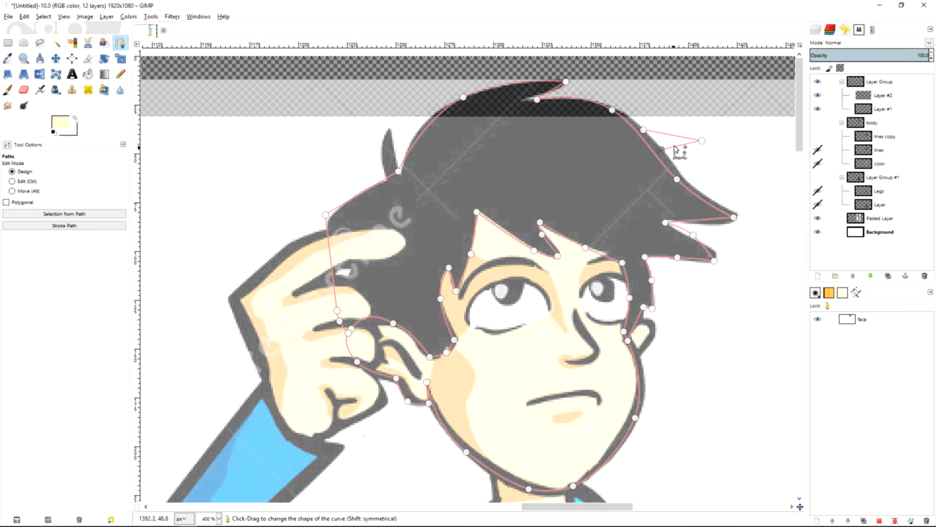
left_click_drag(681, 145, 681, 156)
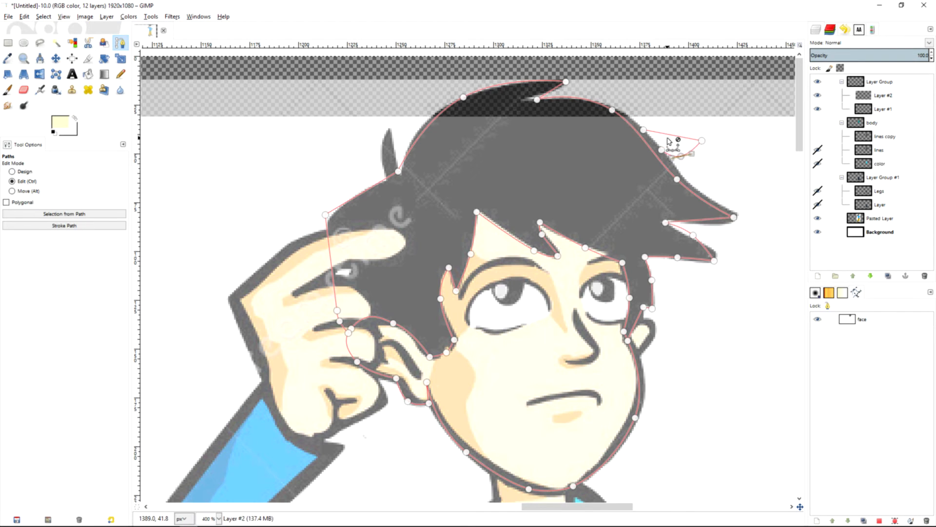
Move both base anchors of the small side tuft inward onto the main hair outline.
scroll(666, 148, "up", 2)
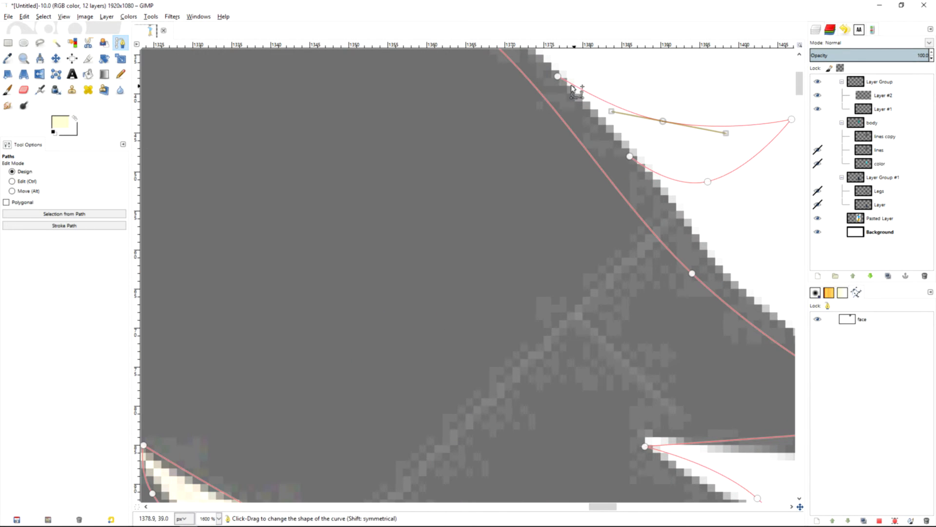
left_click_drag(558, 76, 532, 80)
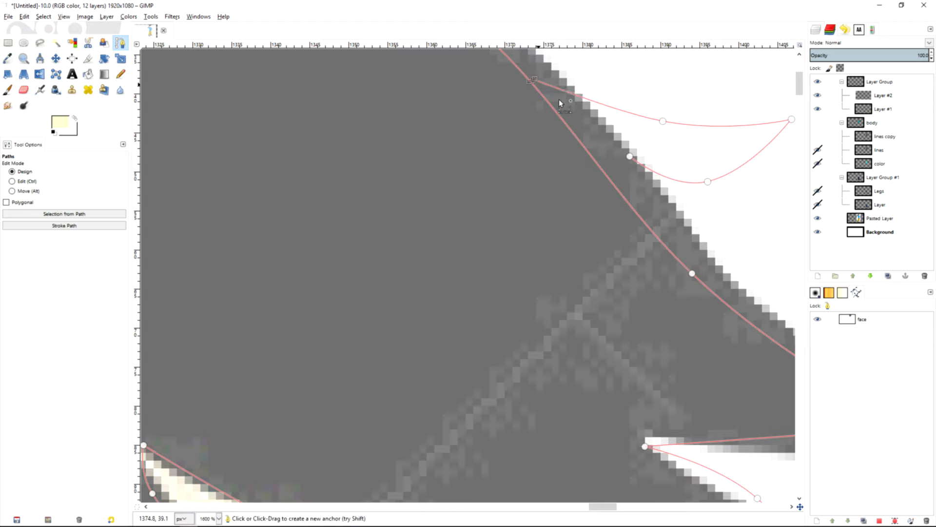
left_click_drag(628, 163, 603, 177)
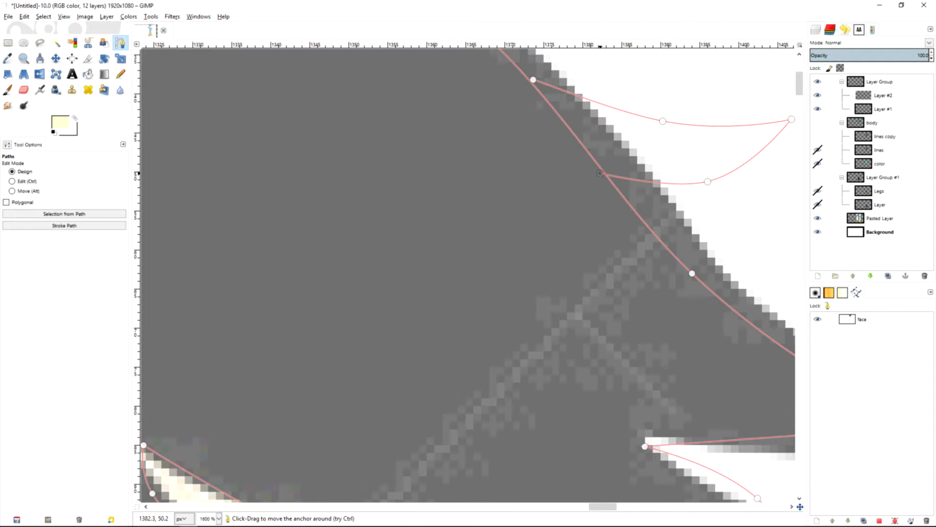
scroll(602, 174, "down", 5)
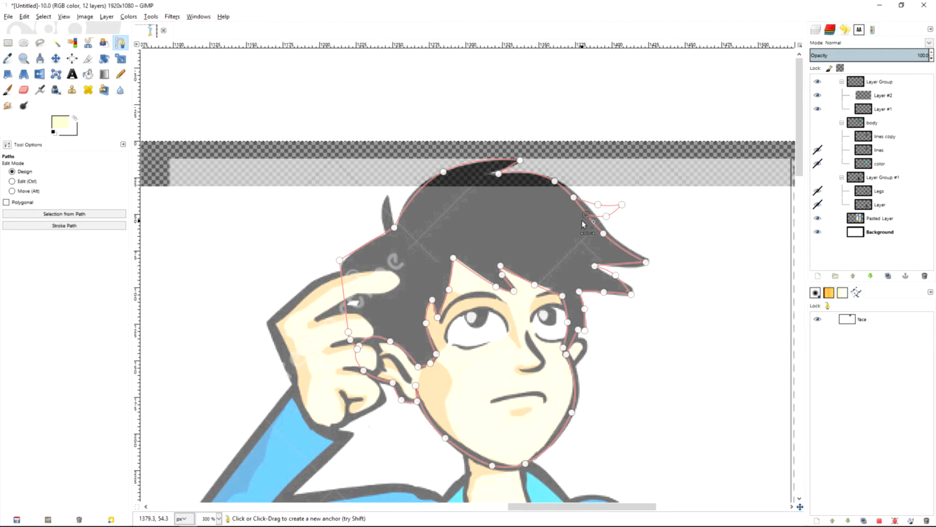
Select Layer #2 and activate the face path for editing with the Paths tool.
left_click(884, 96)
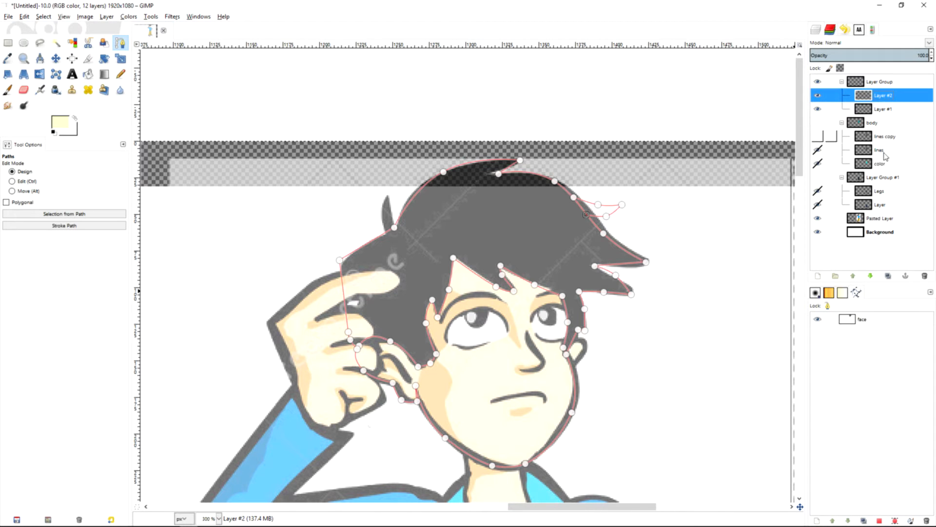
right_click(881, 321)
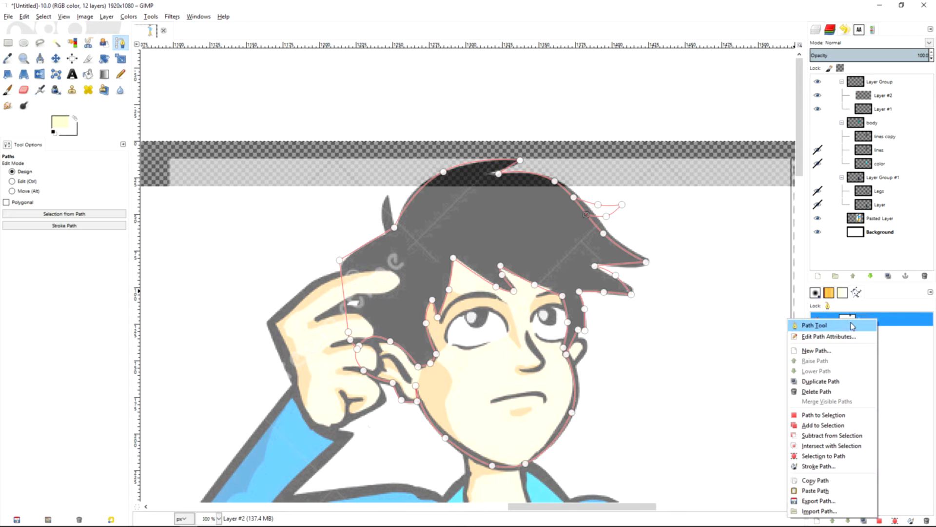
left_click(845, 326)
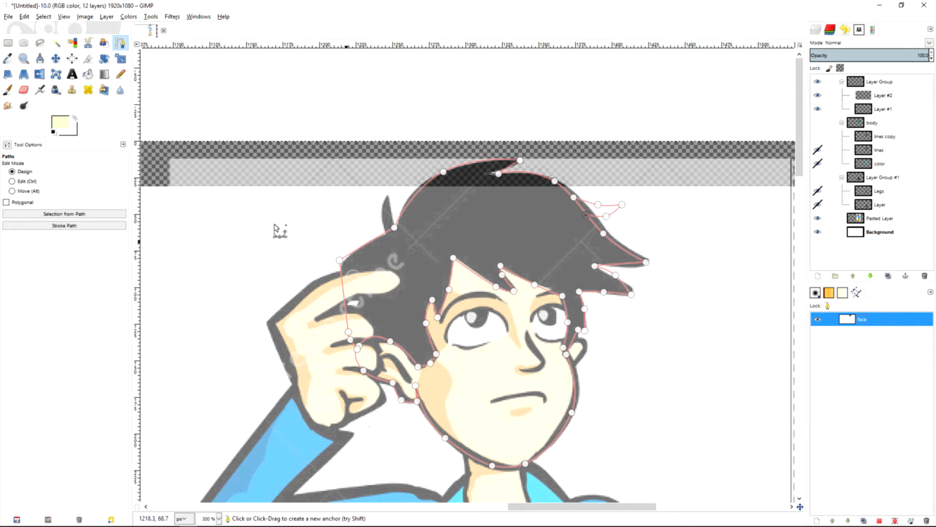
Stroke the face path on Layer #2 with a 6 px antialiased solid line in the current pale cream colour.
left_click(69, 226)
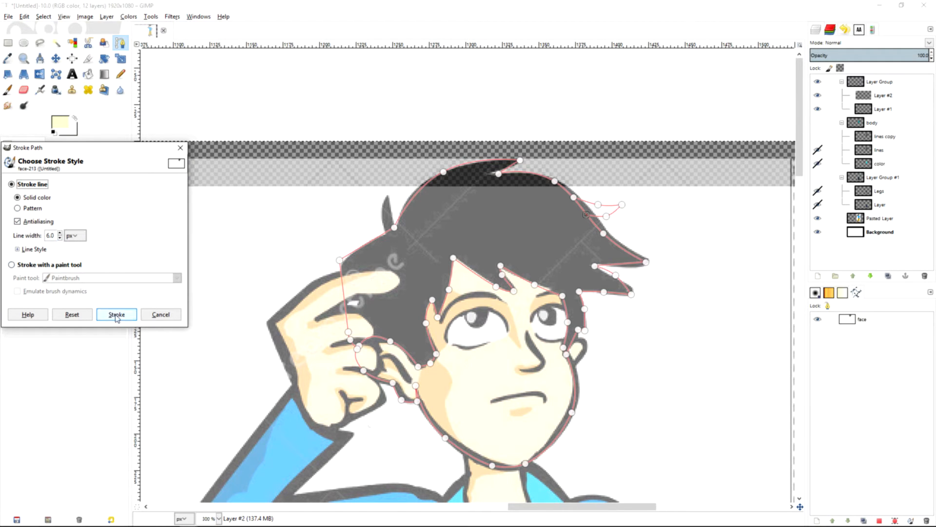
mouse_move(89, 151)
left_mouse_down()
mouse_move(300, 133)
mouse_move(120, 163)
left_mouse_up()
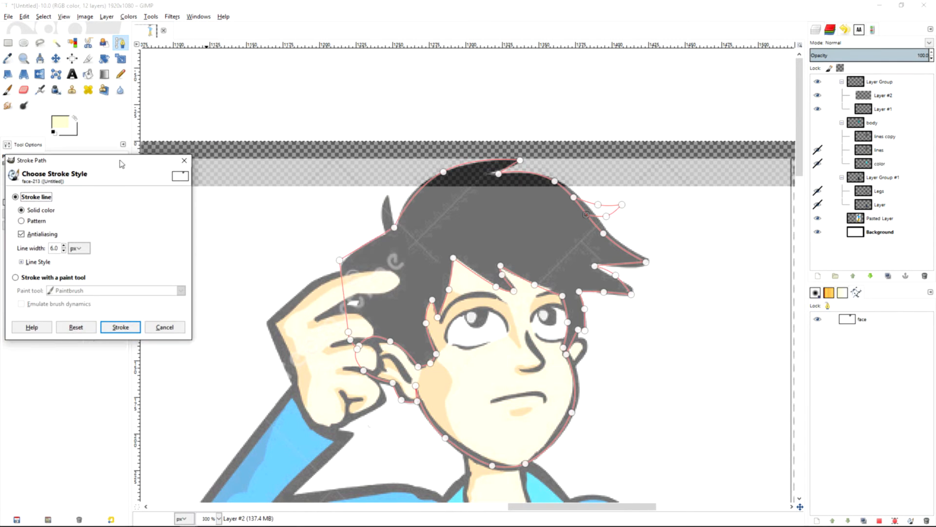
left_click(117, 328)
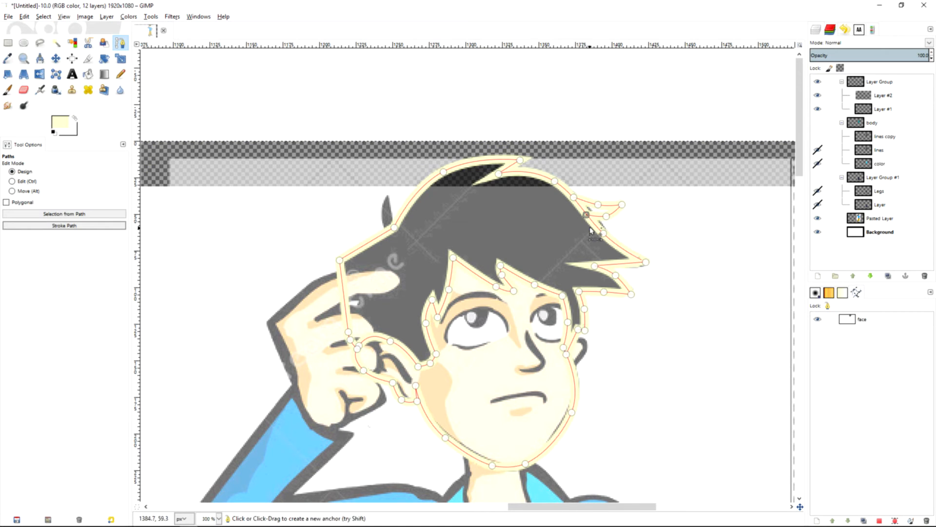
Set the foreground colour to black and stroke the face path on Layer #2 with it.
left_click(62, 124)
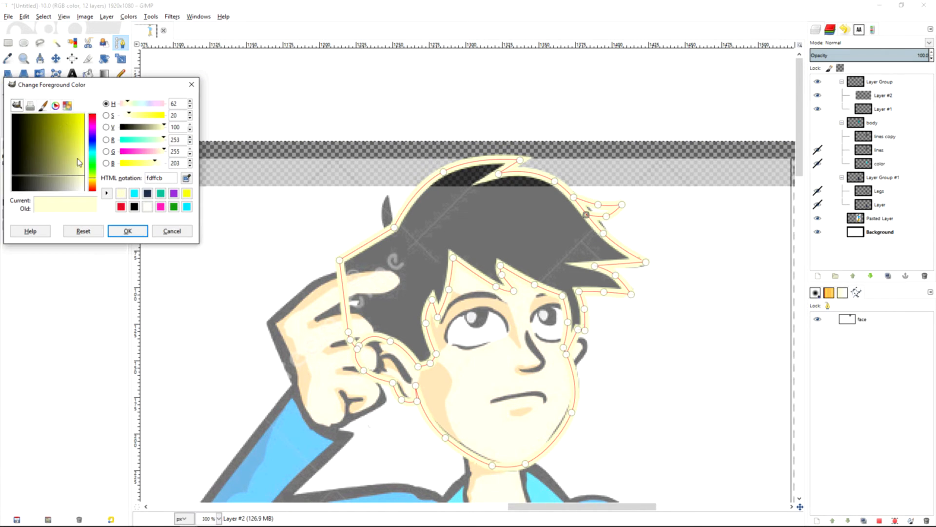
left_click(134, 207)
left_click(127, 231)
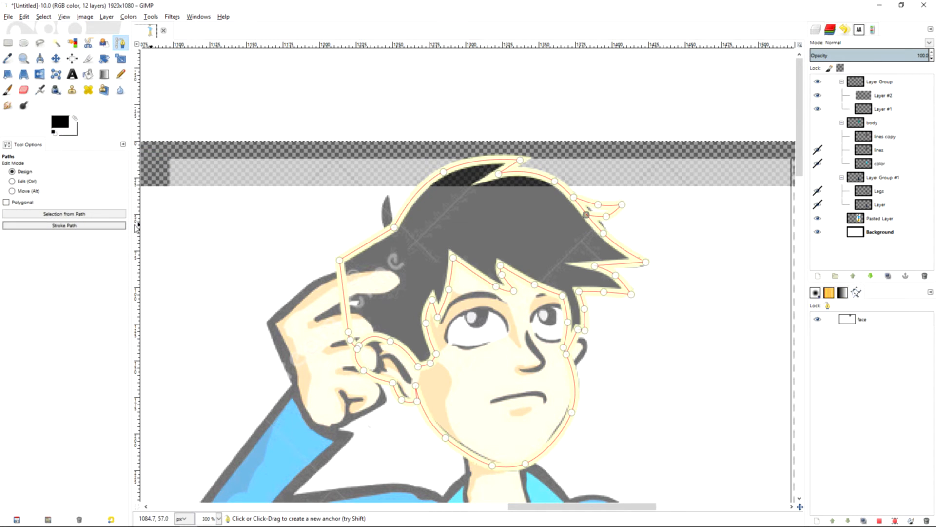
left_click(81, 227)
left_click(112, 308)
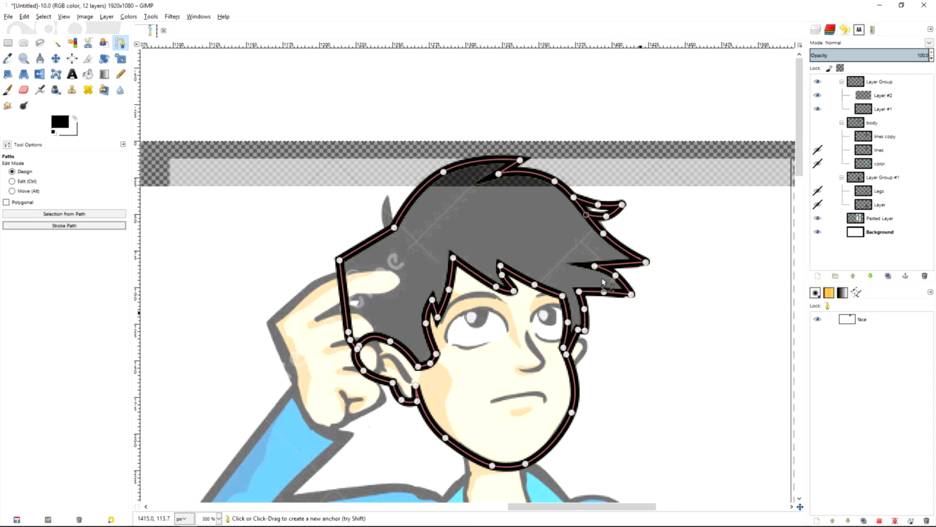
Hide the Pasted Layer and the Background to check the black head outline on its own.
scroll(495, 205, "up", 4)
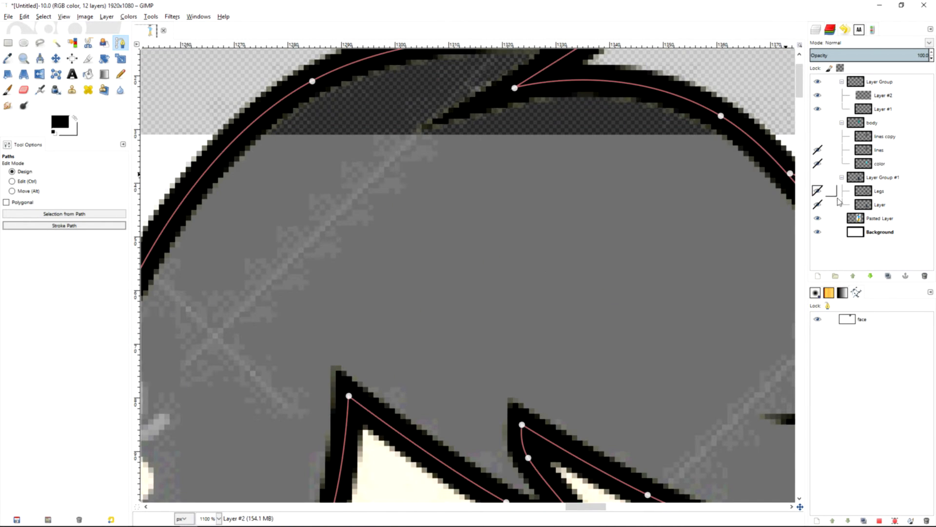
scroll(564, 217, "down", 5)
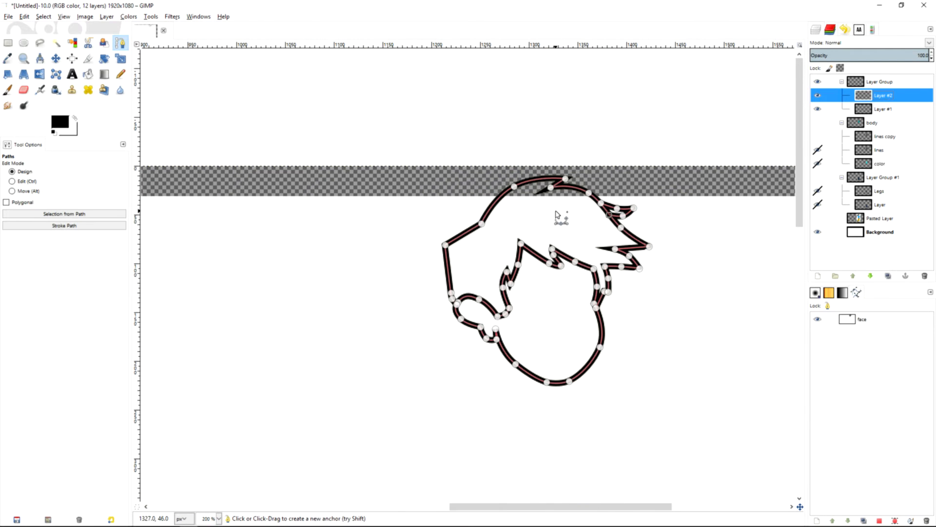
left_click(817, 232)
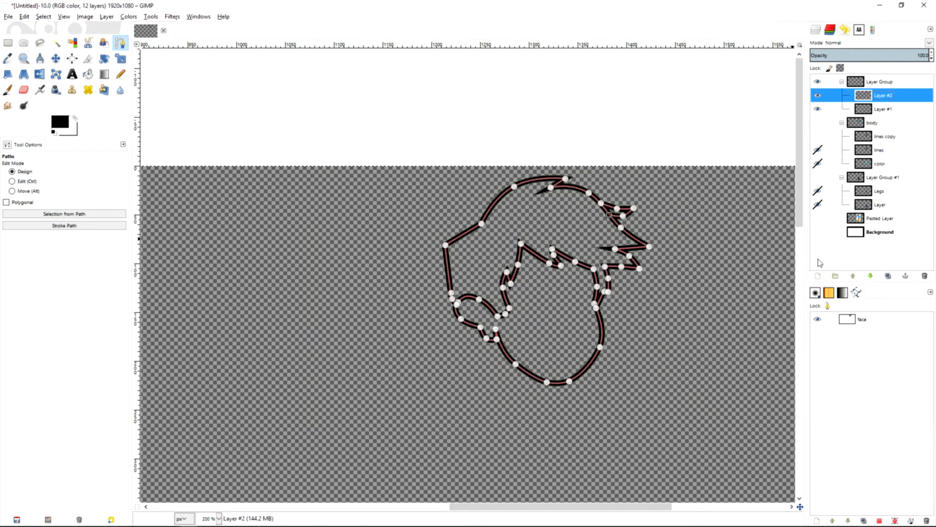
scroll(583, 288, "up", 2)
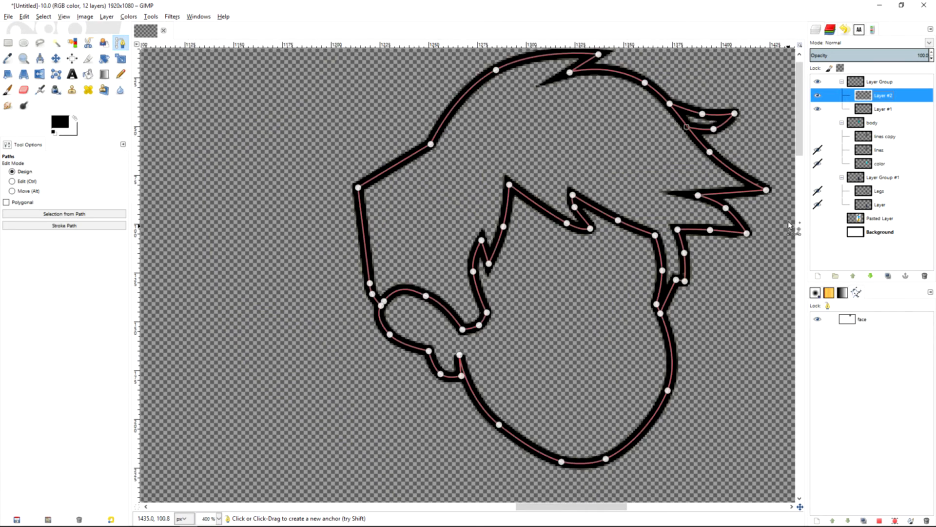
scroll(788, 225, "down", 1)
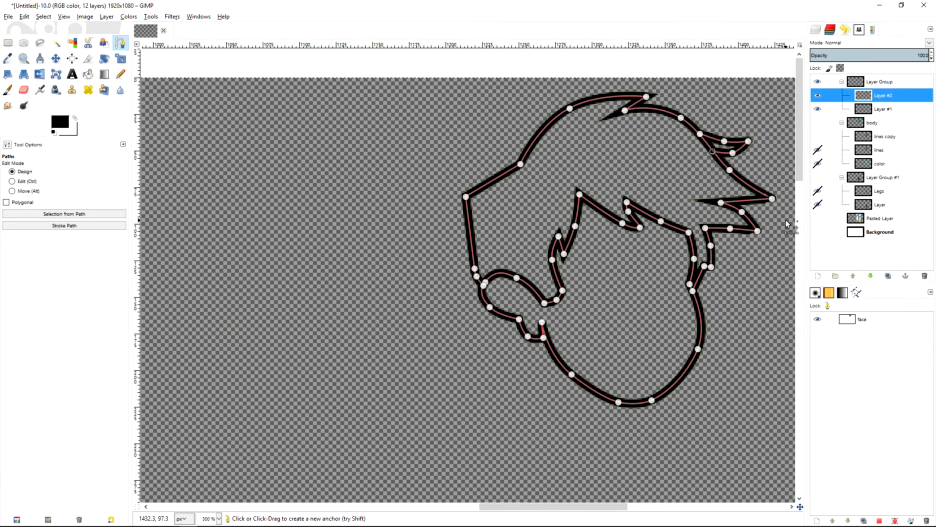
Set the foreground colour to the recently used pale cream fdffcb.
left_click(57, 123)
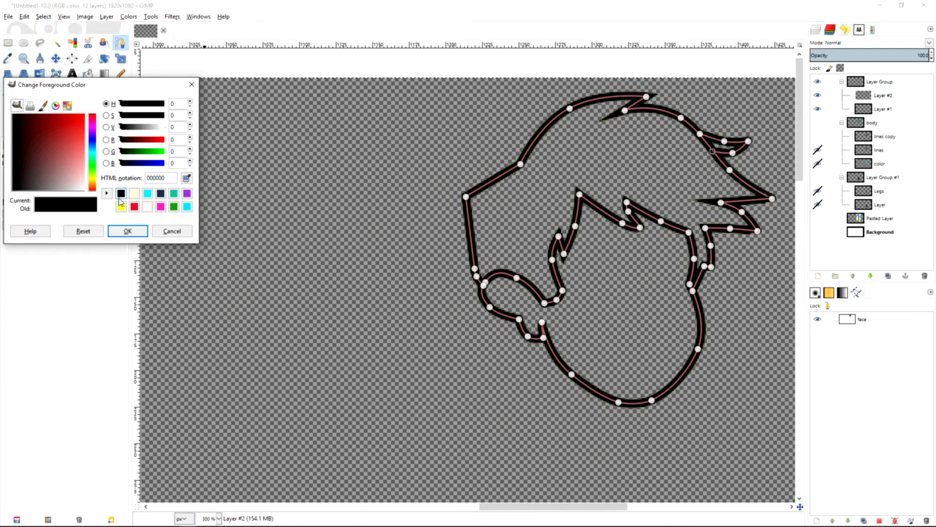
left_click(134, 194)
left_click(127, 230)
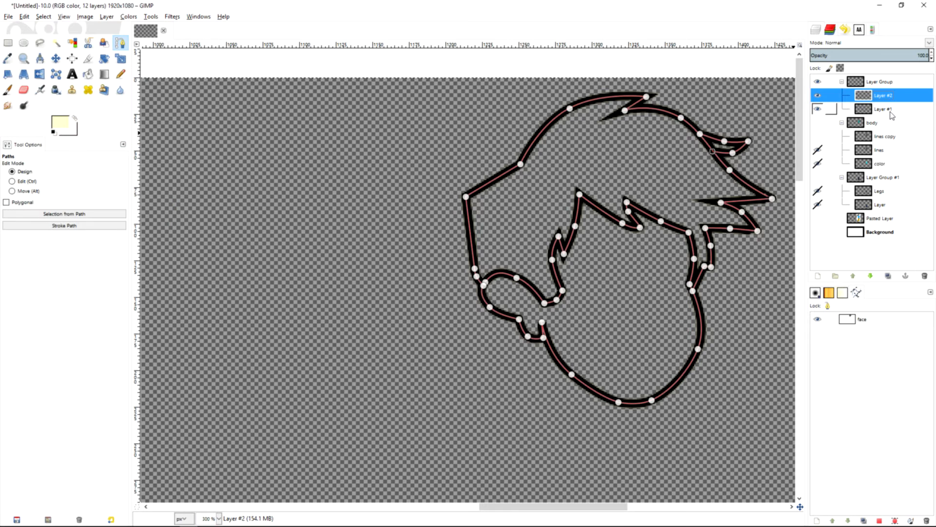
Fuzzy-select the face and ear interior inside the Layer #2 outline and grow the selection under the lines.
left_click(58, 45)
left_click(618, 282)
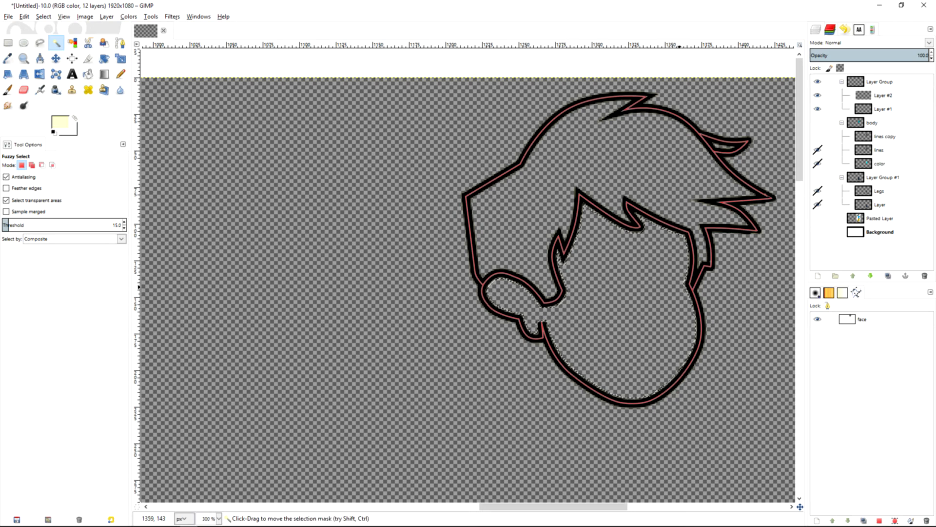
key("alt+s")
key("g")
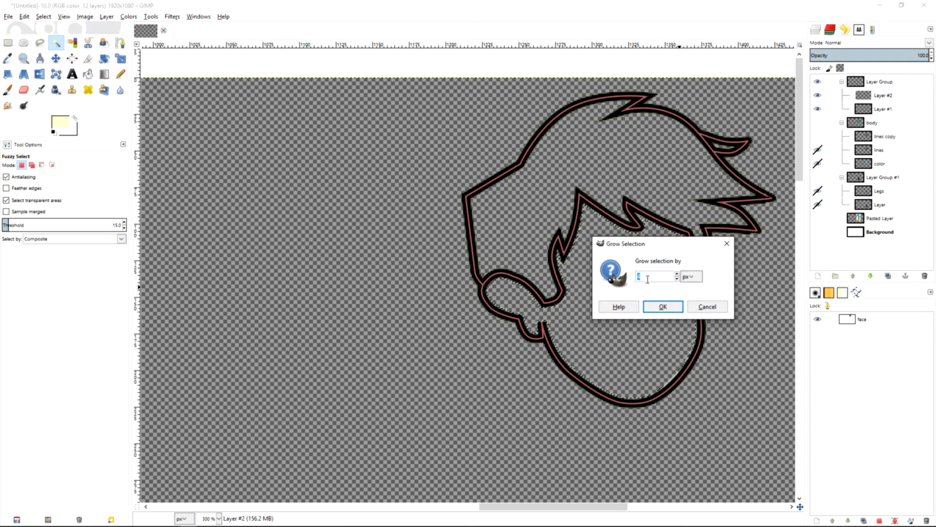
key("Return")
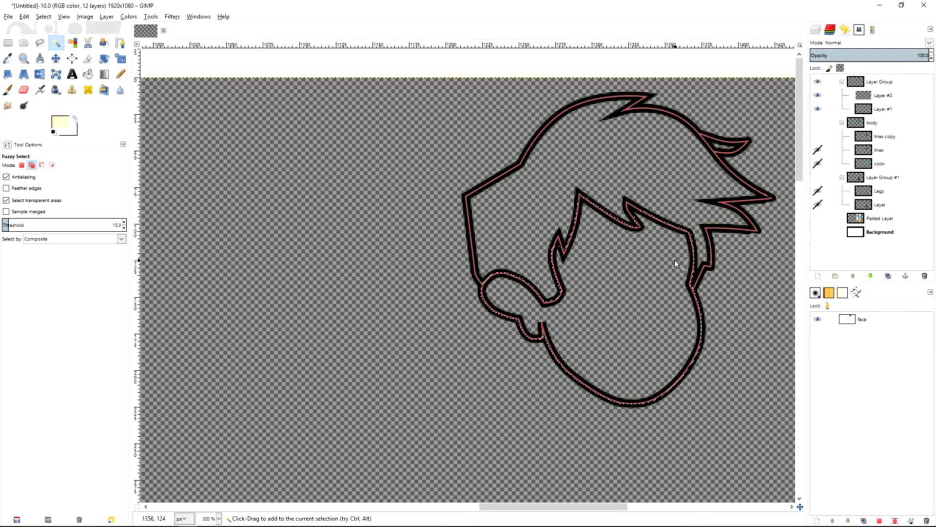
Bucket-fill the grown face selection with pale cream on Layer #1.
key("shift+b")
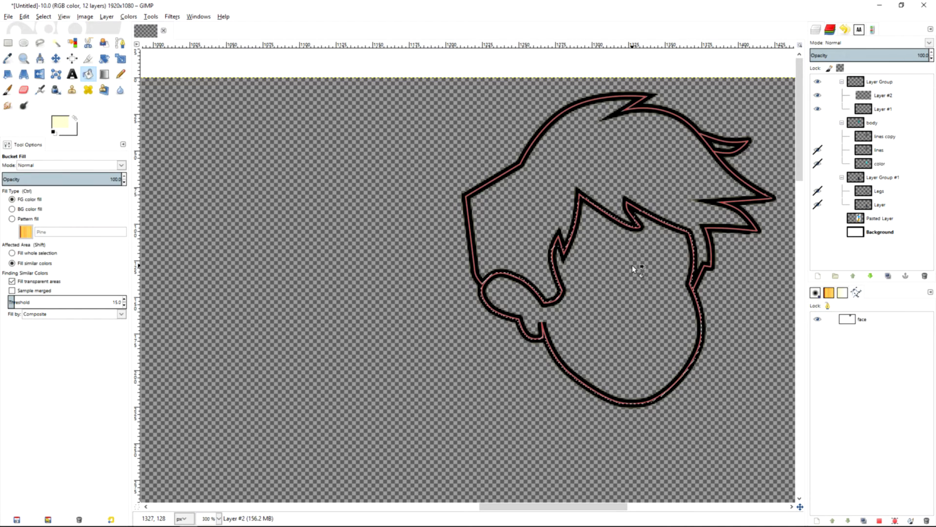
left_click(880, 109)
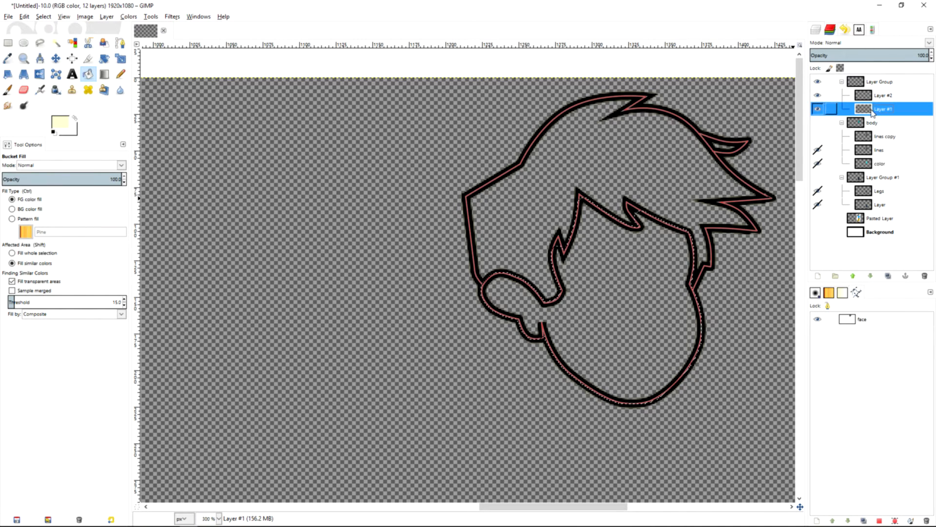
left_click(625, 312)
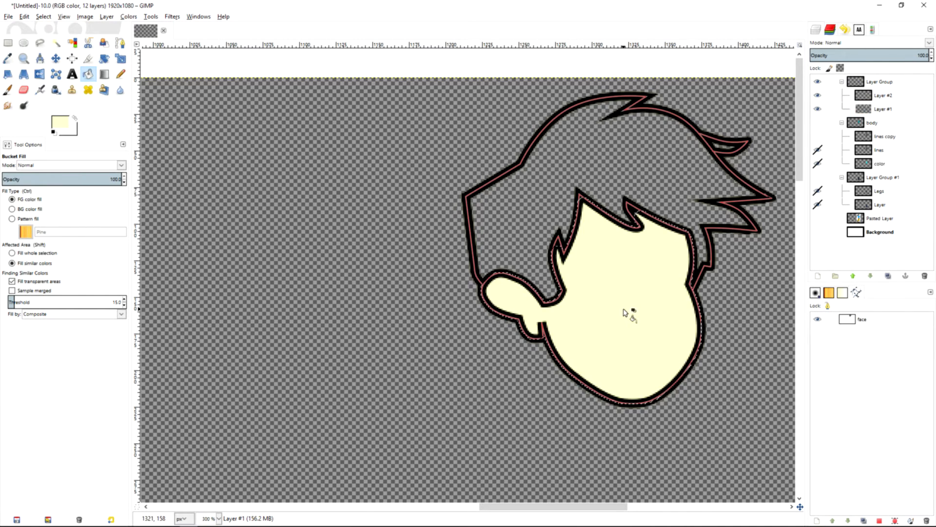
Fuzzy-select the hair interior inside the Layer #2 outline and grow the selection.
left_click(883, 95)
key("u")
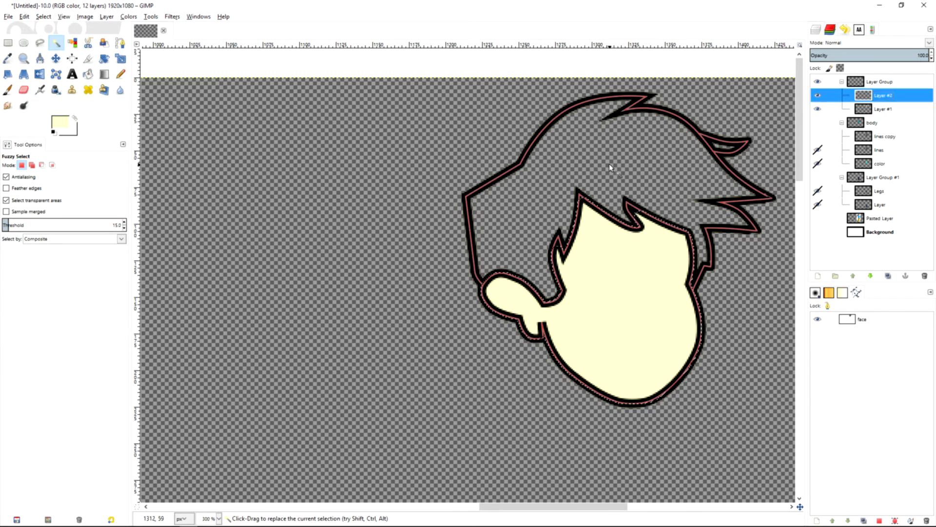
left_click(609, 163)
key("alt+s")
key("g")
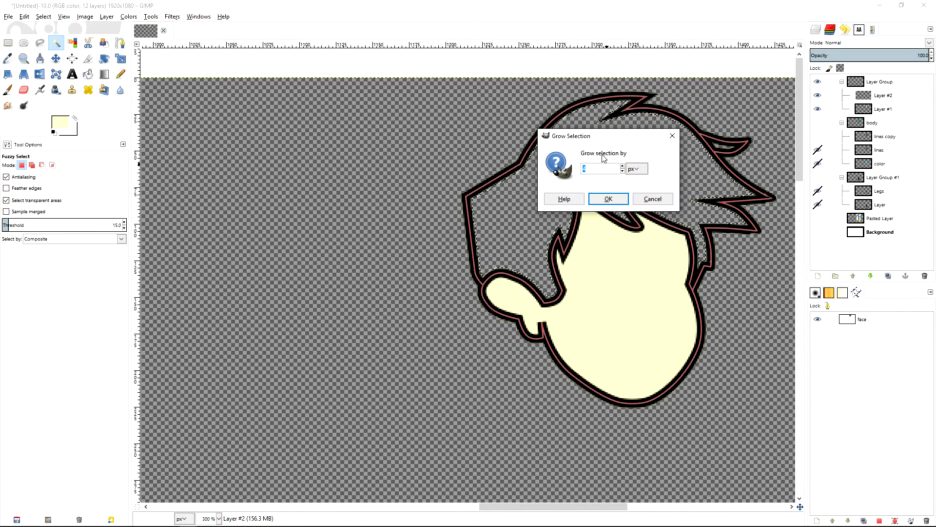
key("Return")
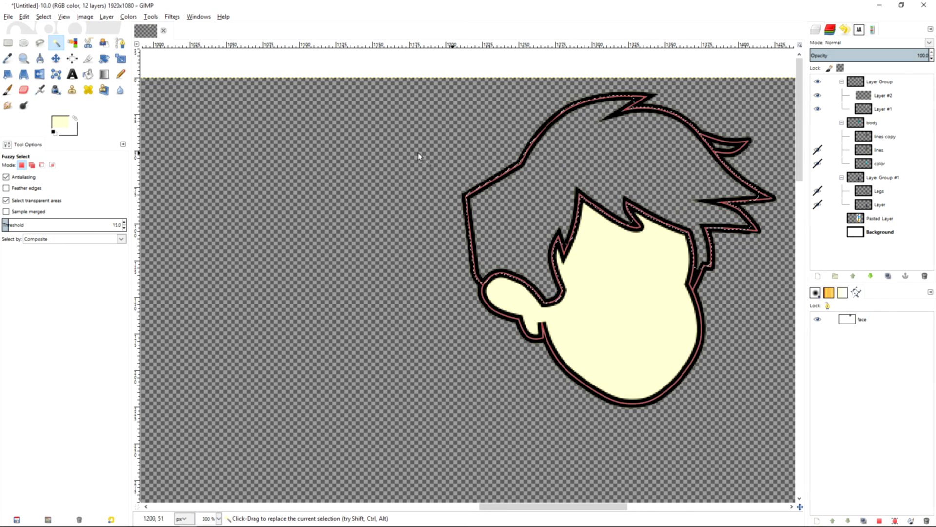
Set the foreground colour to a dark grey palette swatch, and reselect the hair interior with the selection grown again.
left_click(67, 121)
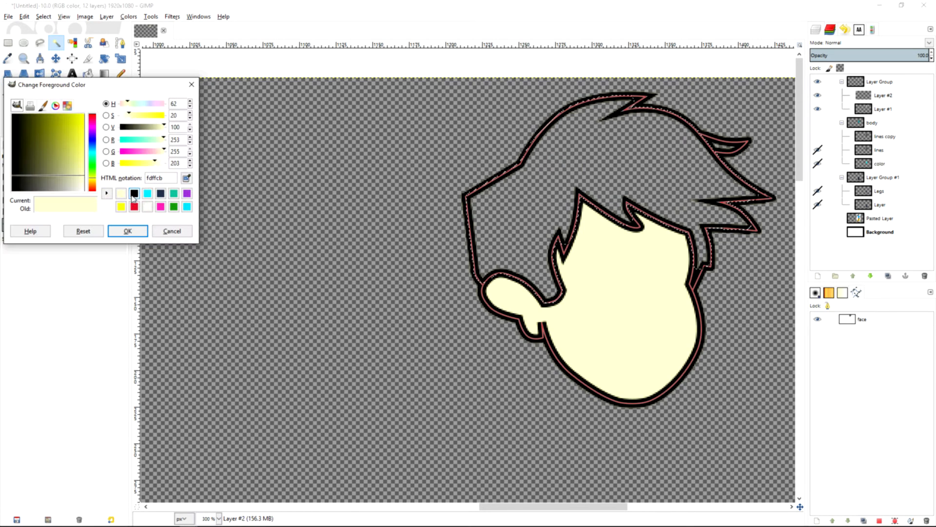
left_click(67, 105)
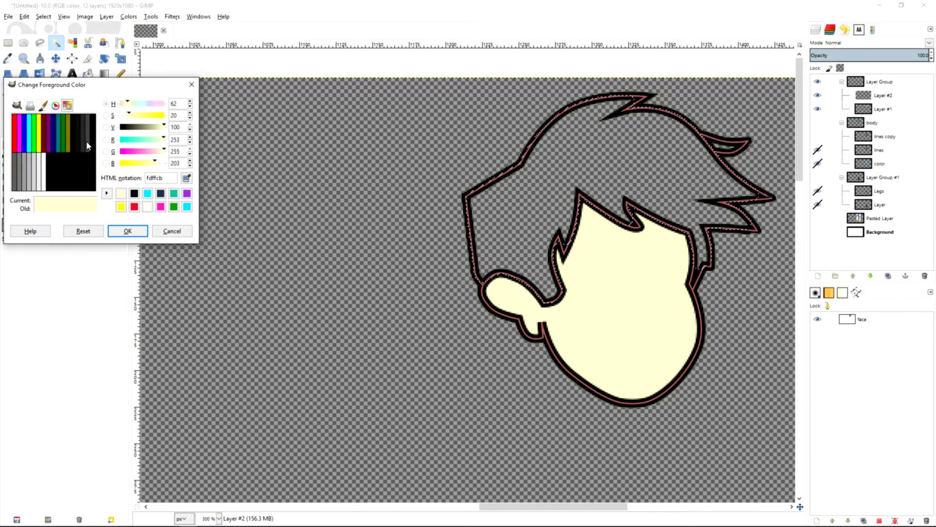
left_click(87, 144)
left_click(130, 232)
left_click(649, 155)
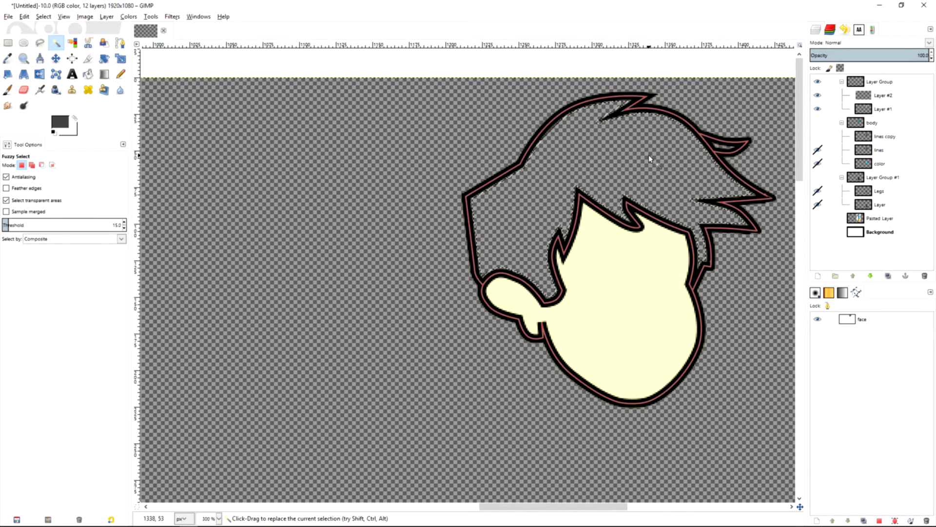
key("ctrl+g")
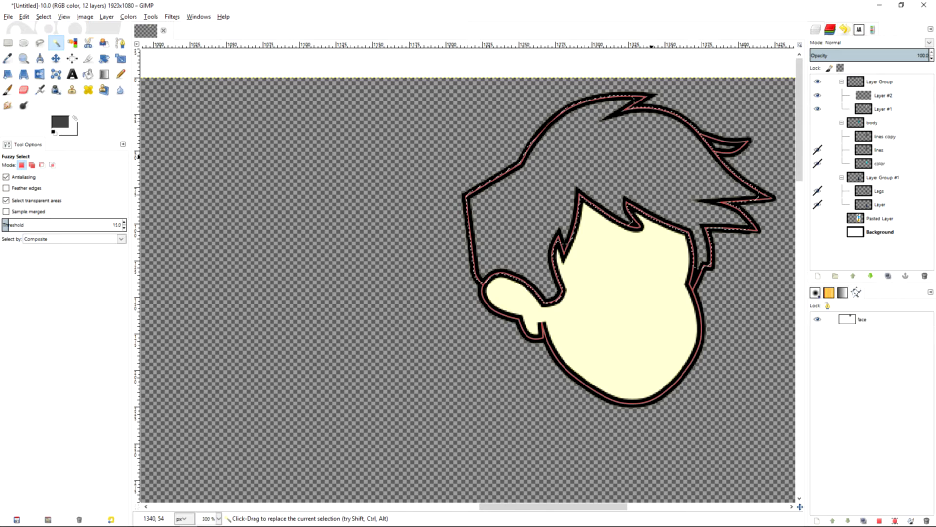
Try bucket-filling the hair selection with dark grey on Layer #2 and undo both fills.
key("shift+b")
left_click(651, 157)
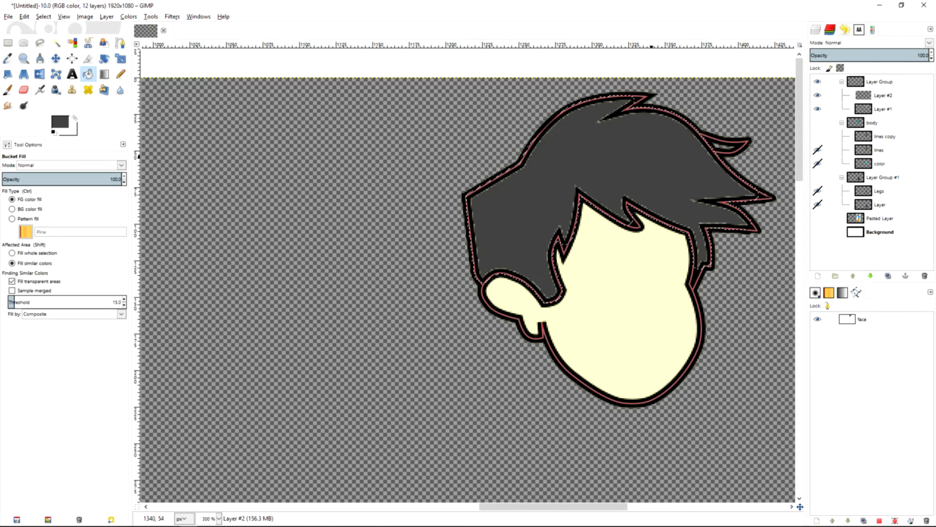
key("ctrl+z")
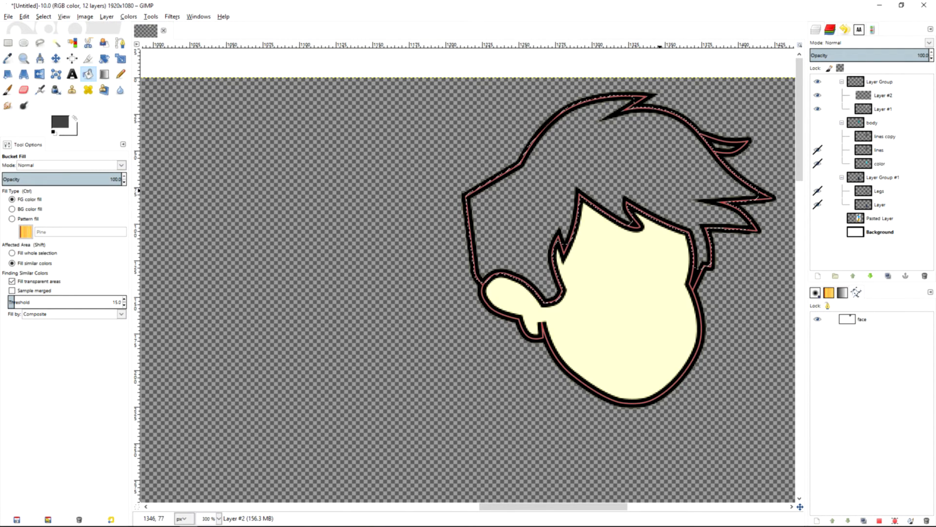
key("alt+s")
key("Escape")
scroll(608, 161, "up", 3)
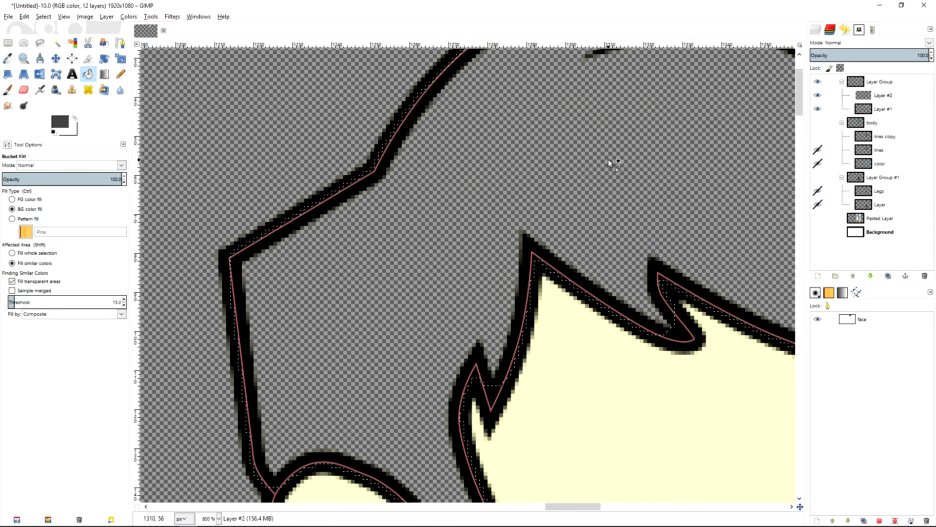
left_click(603, 157)
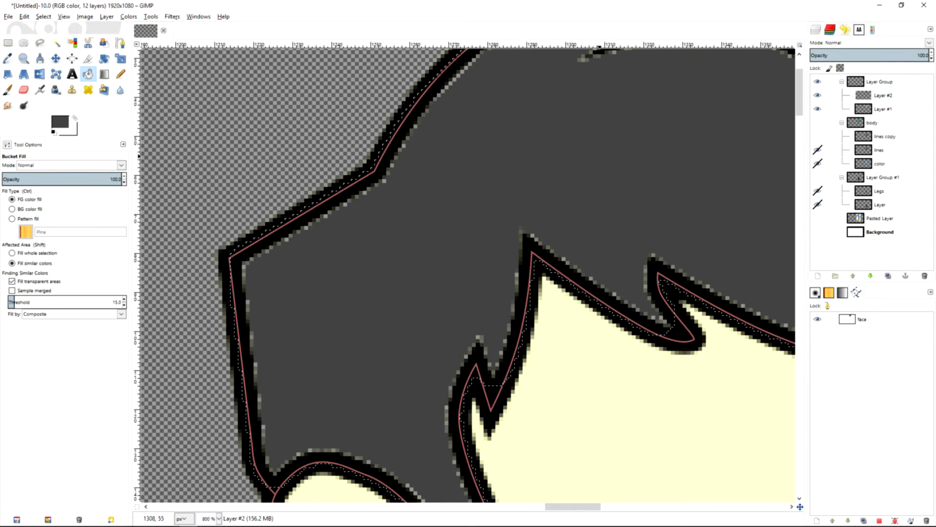
key("ctrl+z")
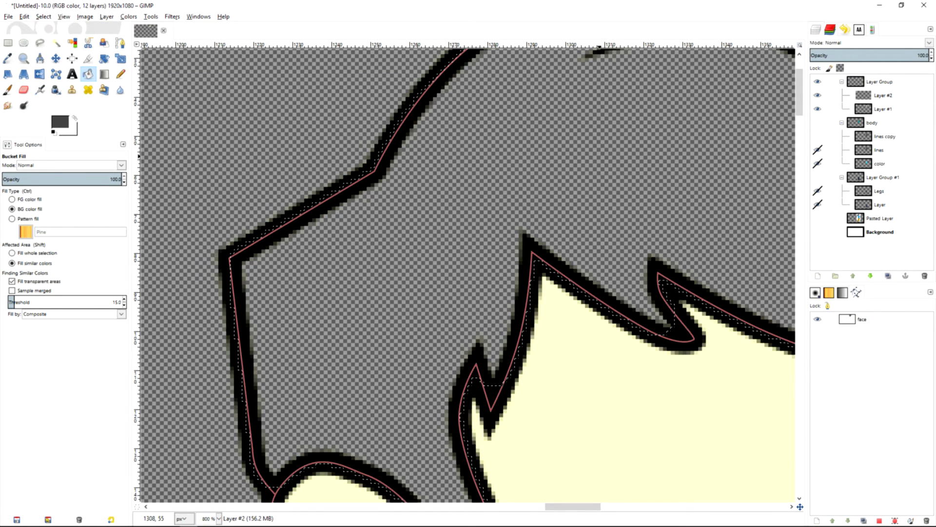
Fill the hair selection with dark grey on Layer #1 and make the body layer group visible.
left_click(864, 109)
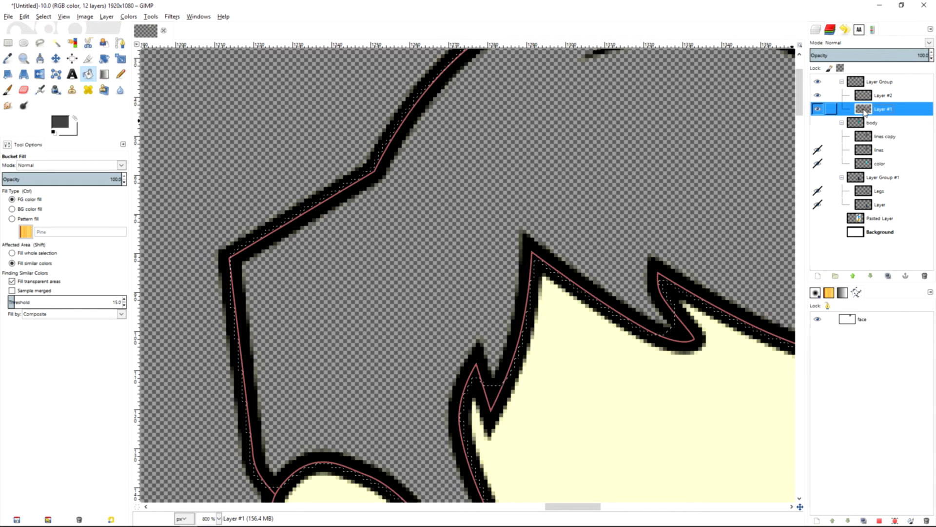
left_click(537, 158)
scroll(536, 166, "down", 6)
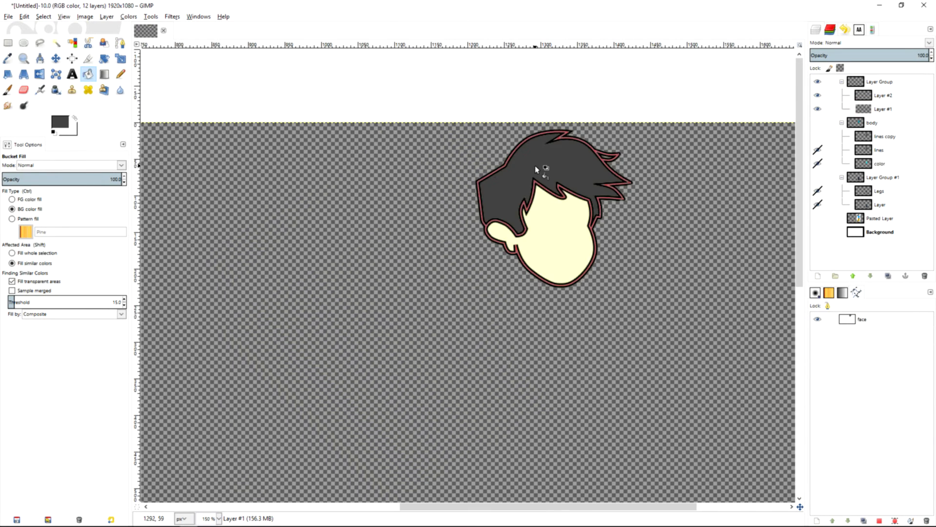
scroll(536, 166, "up", 2)
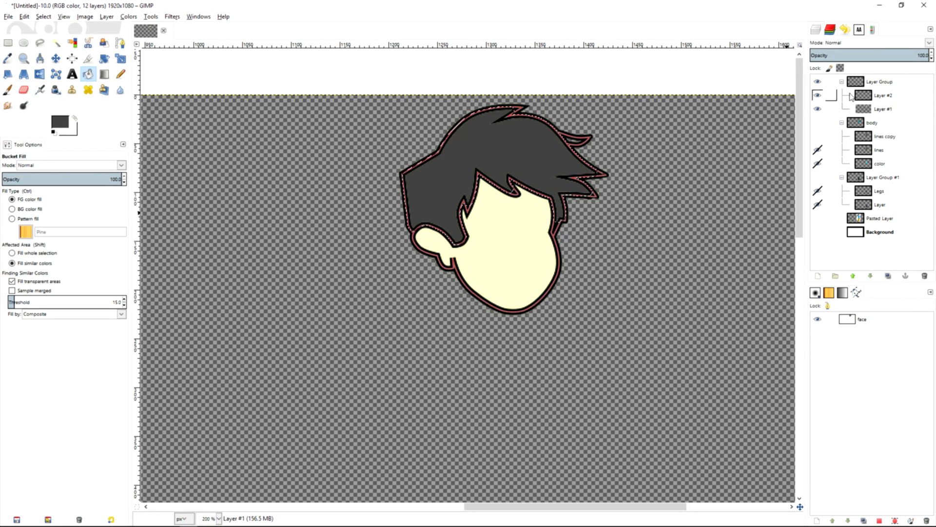
left_click(818, 123)
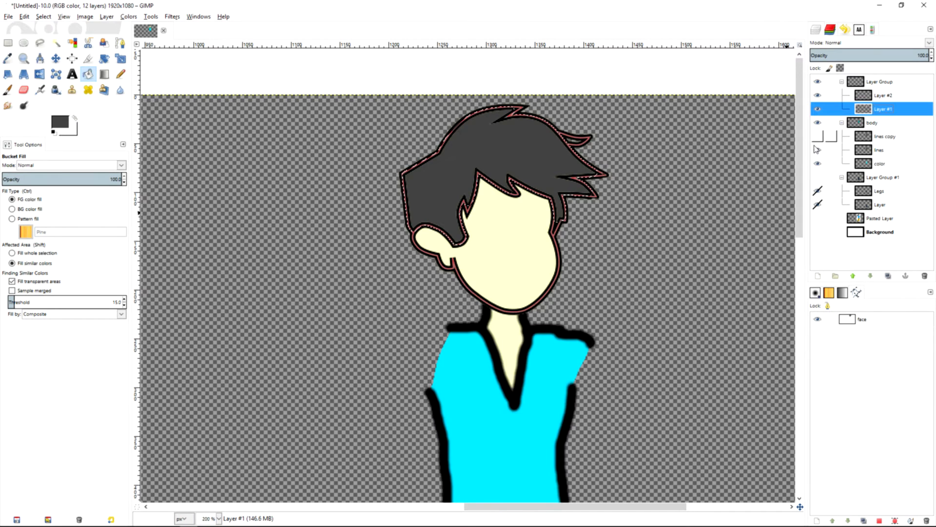
Make Layer Group #1 with the legs and the Pasted Layer reference image visible again.
left_click(817, 177)
scroll(638, 231, "down", 2)
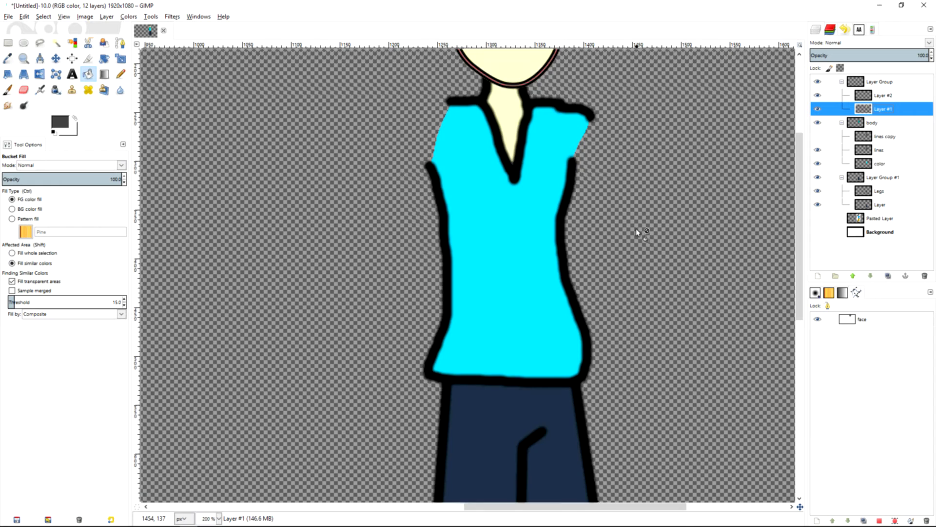
scroll(636, 223, "down", 3)
scroll(714, 219, "up", 1)
scroll(713, 218, "up", 2)
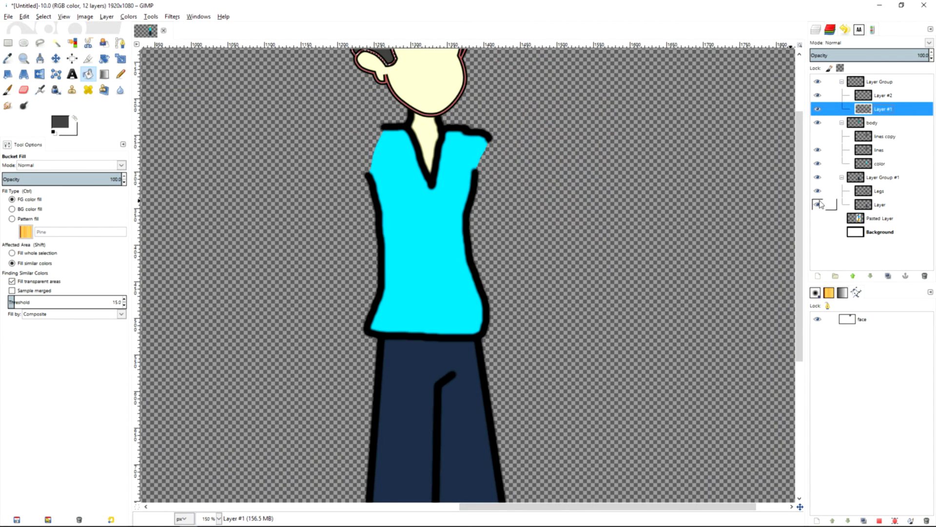
left_click(818, 218)
scroll(388, 212, "left", 5)
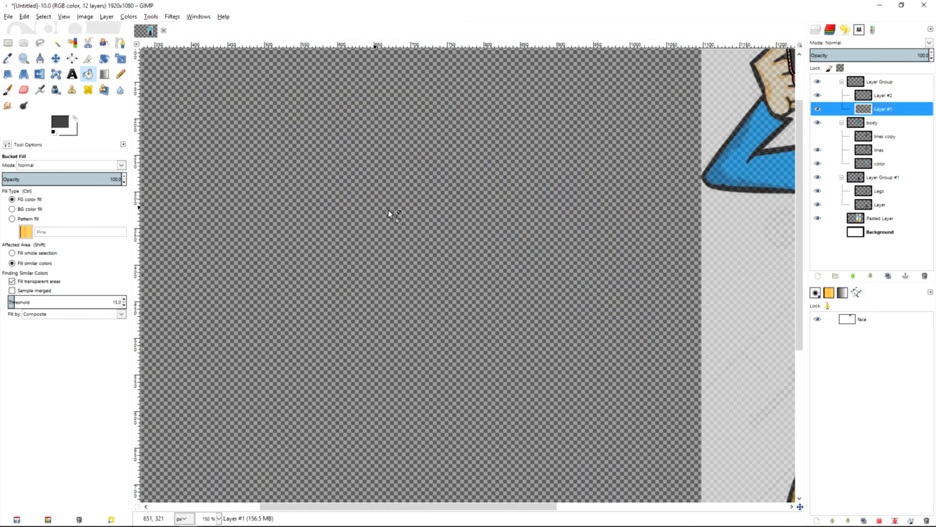
scroll(614, 201, "right", 5)
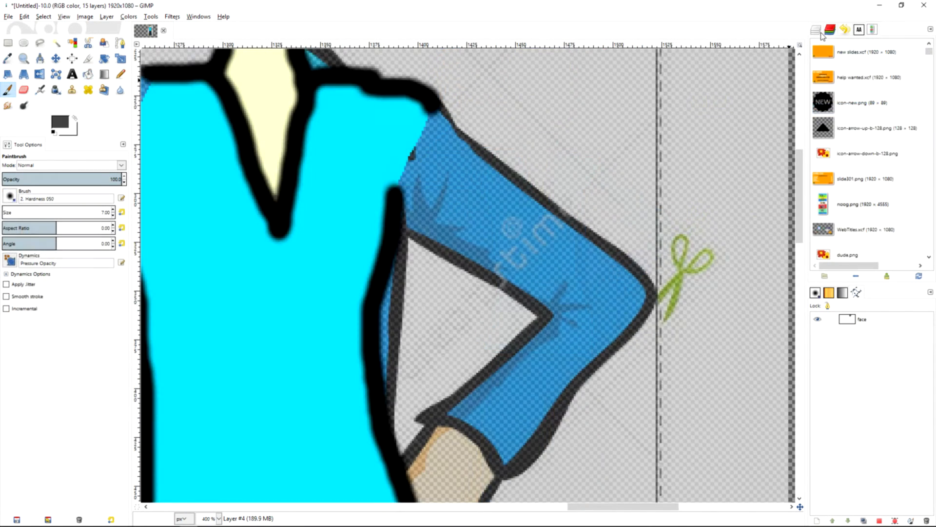
Set the paintbrush size to 8 and try to paint the arm's upper outline on the layer group and on Layer #4.
left_click(816, 31)
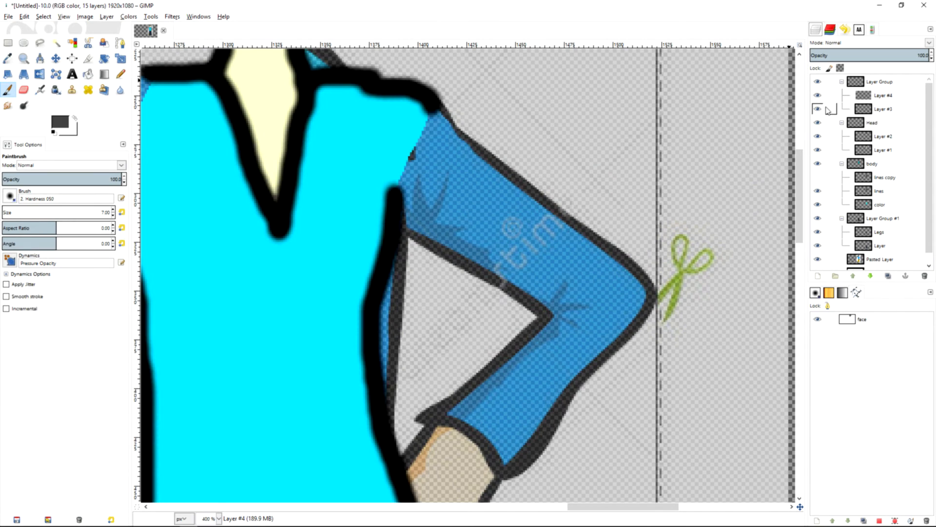
left_click(880, 84)
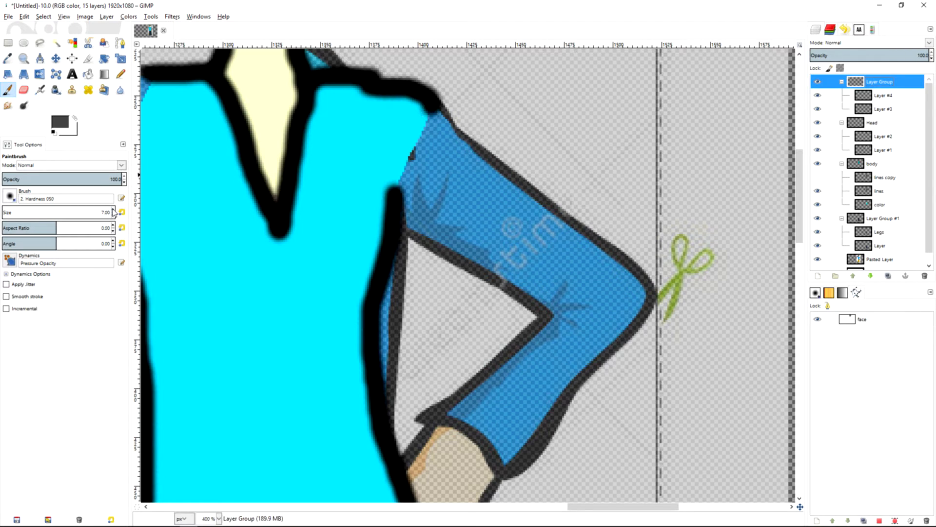
left_click(112, 209)
left_click(440, 113)
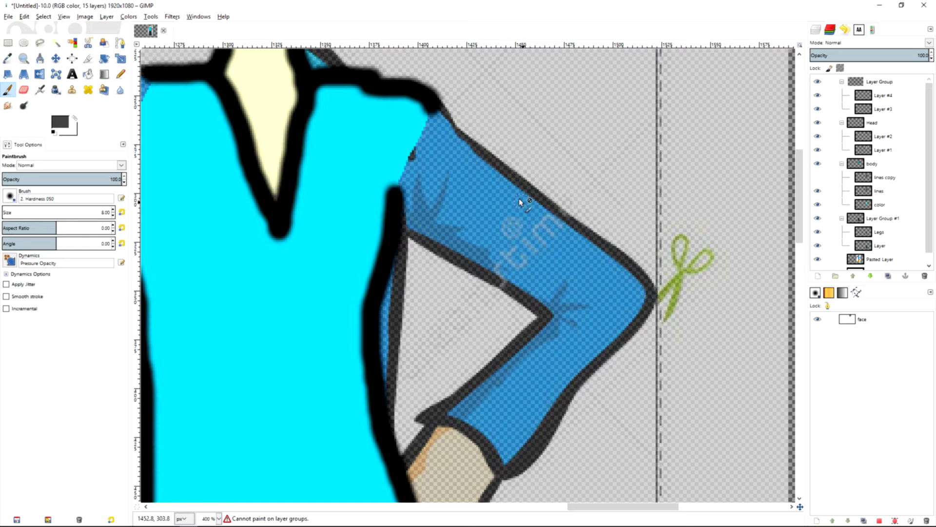
left_click(831, 95)
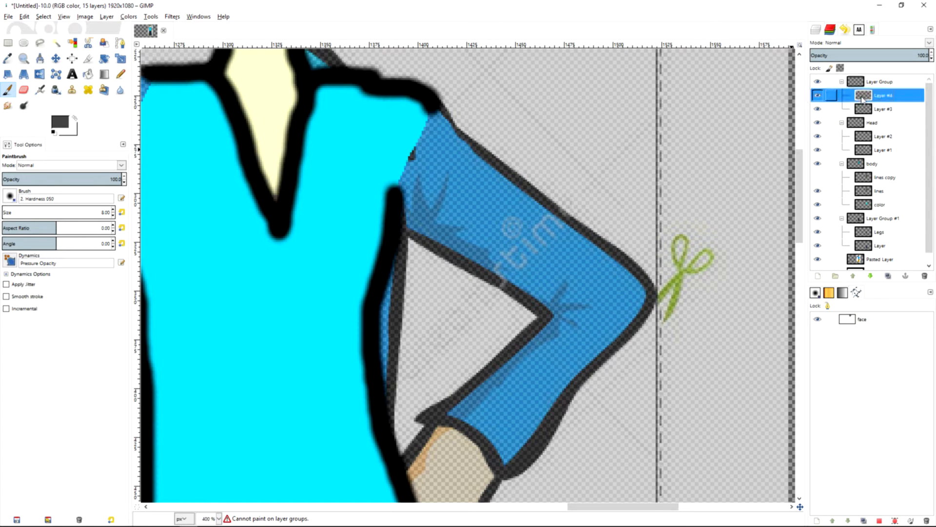
left_click(434, 108)
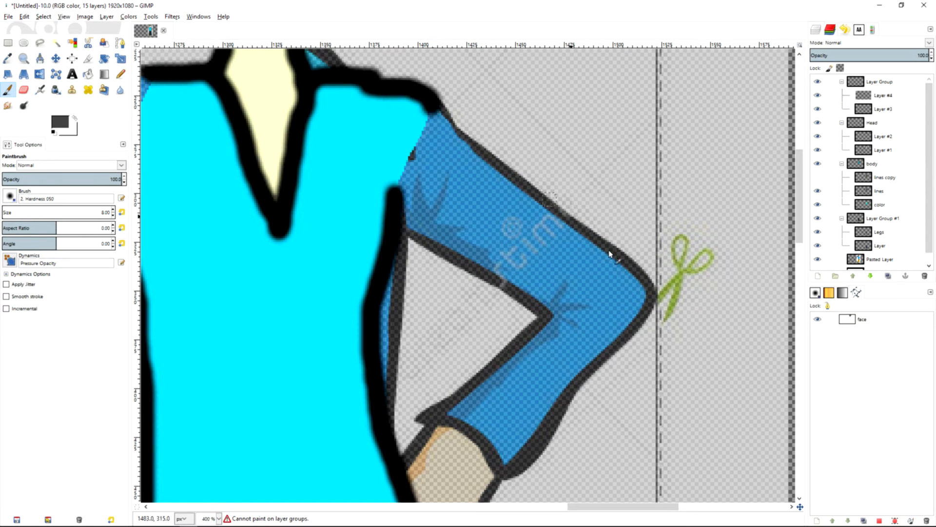
left_click(655, 293, "shift")
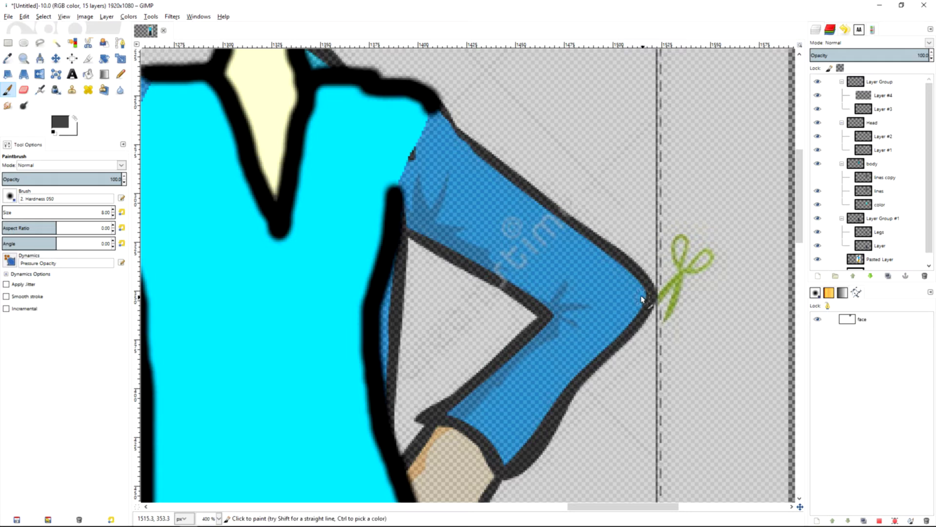
Clear the current selection and set the foreground colour to the black swatch.
left_click(44, 17)
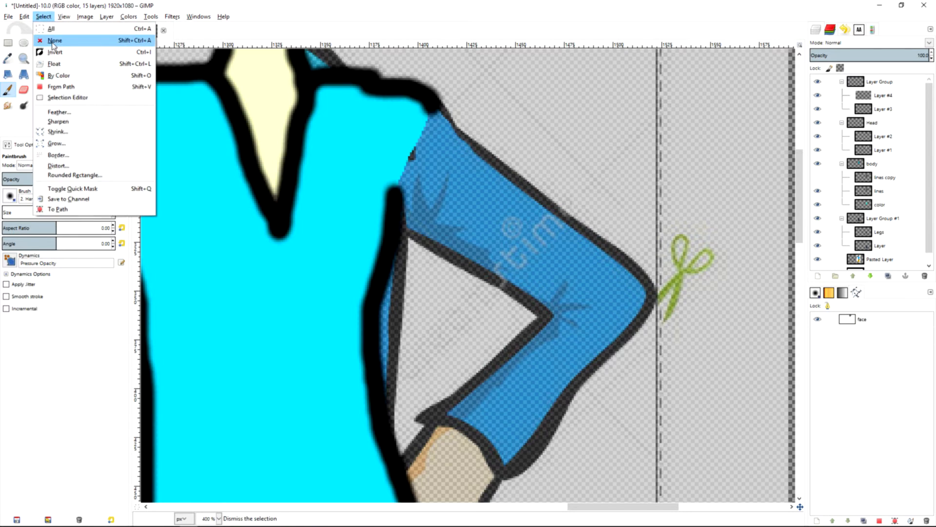
left_click(54, 41)
left_click(437, 114)
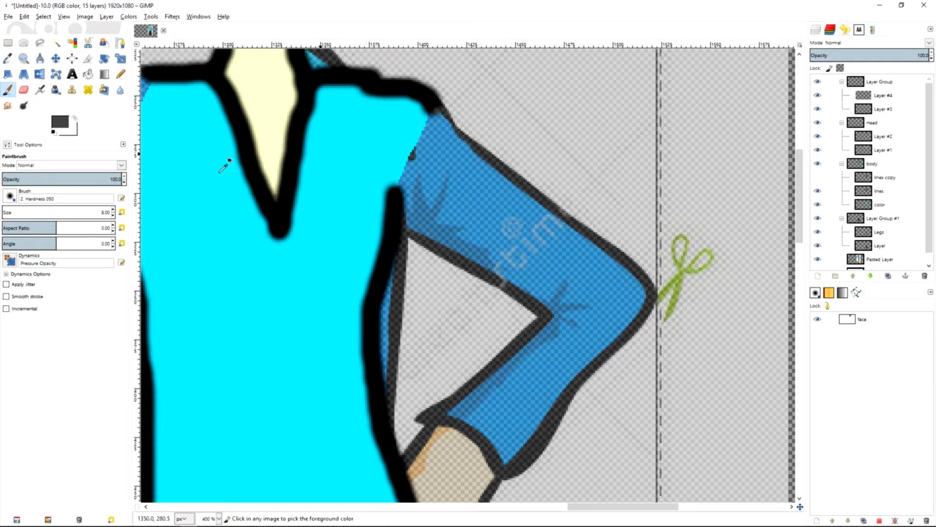
left_click(65, 124)
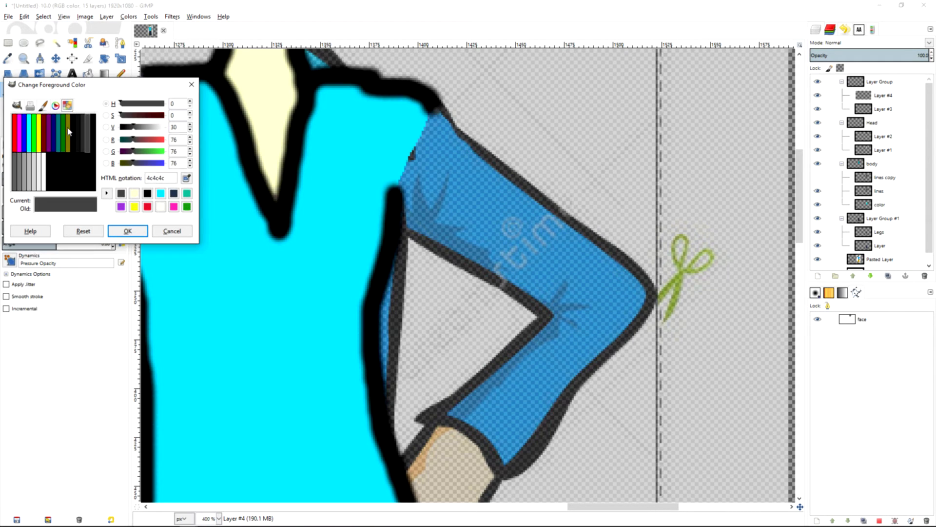
left_click(147, 194)
left_click(127, 230)
Outline the bent sleeve on Layer #4 with straight black lines from shoulder to elbow, across the cuff, and along the inner elbow to the torso.
left_click(431, 107)
left_click(647, 290, "shift")
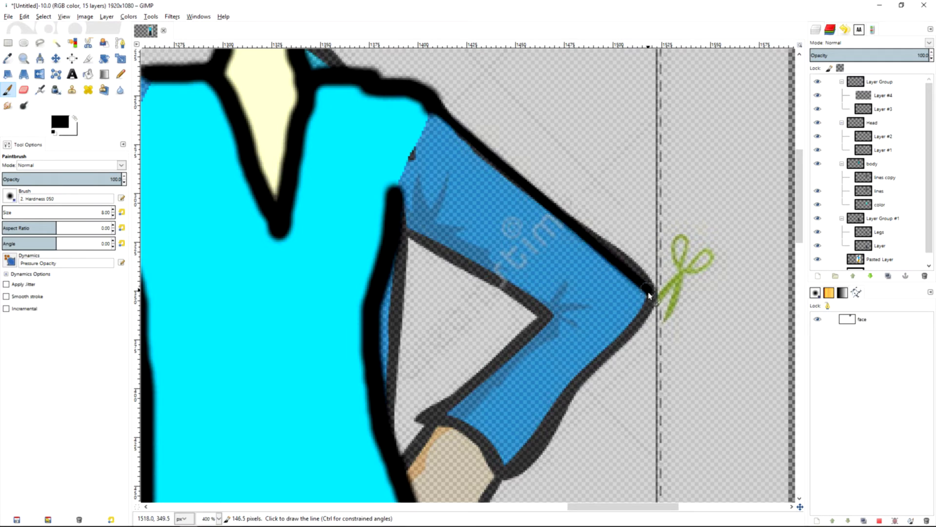
left_click(513, 475, "shift")
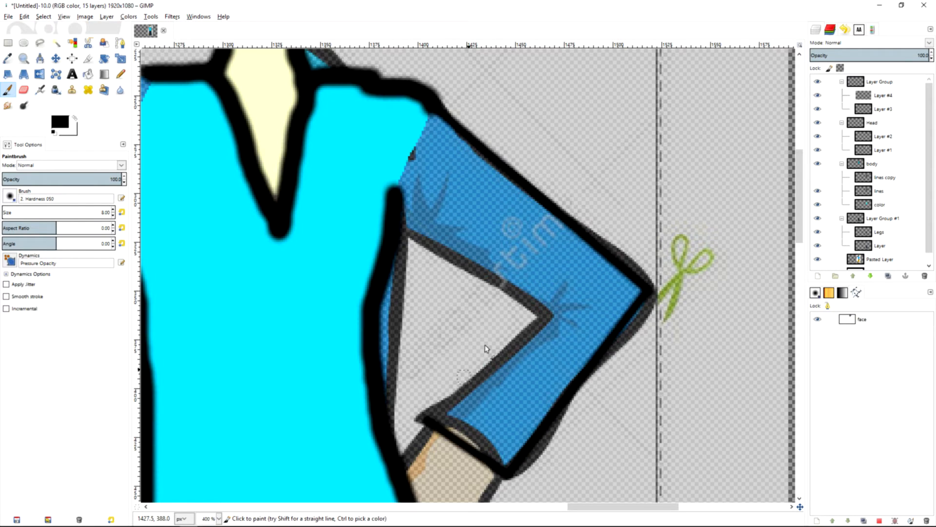
left_click(537, 315, "shift")
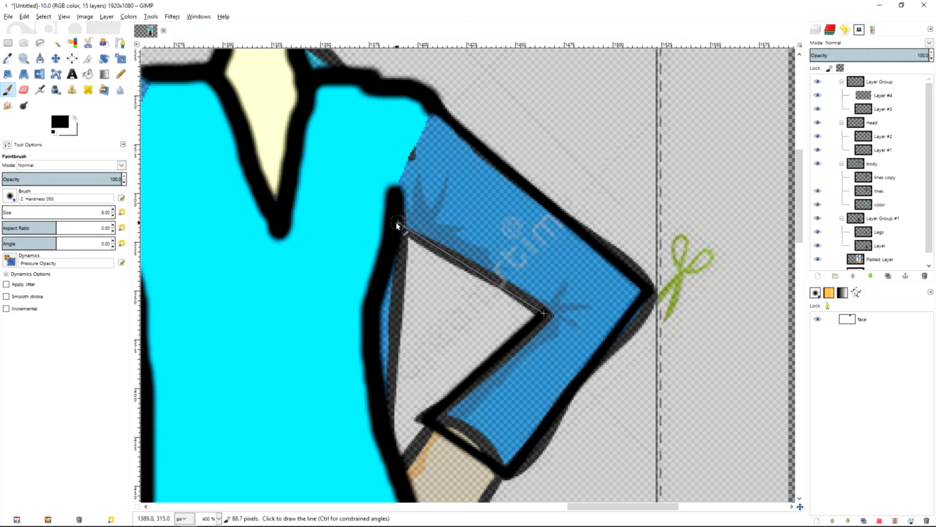
left_click(409, 229, "shift")
Outline the bare forearm and hand below the cuff in black on Layer #4, including the thumb and finger lines.
scroll(543, 229, "down", 5)
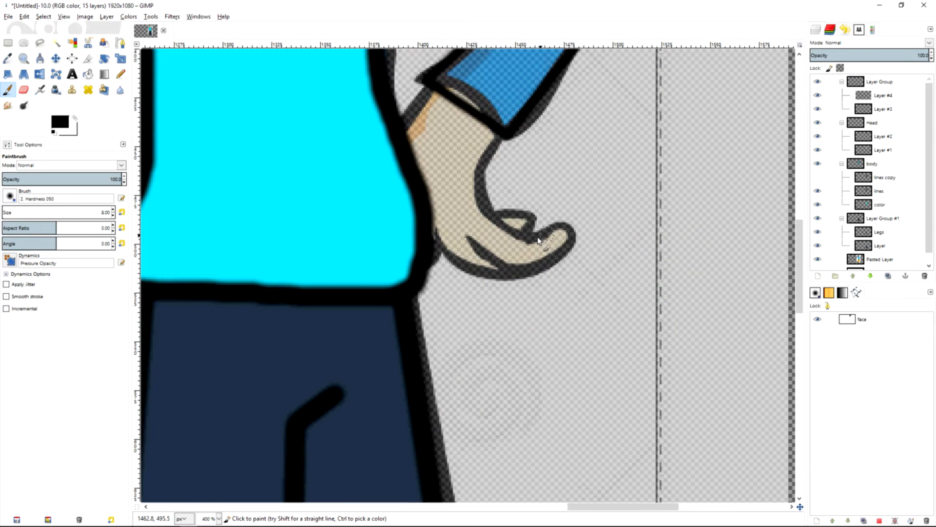
left_click(431, 90)
left_click(399, 130, "shift")
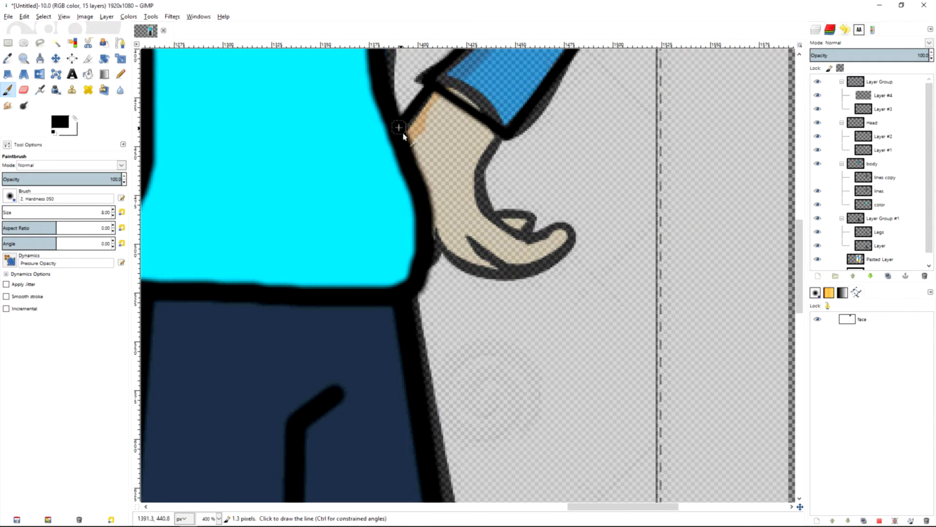
mouse_move(408, 129)
left_mouse_down()
mouse_move(438, 245)
mouse_move(471, 264)
mouse_move(553, 258)
mouse_move(559, 232)
mouse_move(511, 235)
mouse_move(487, 217)
mouse_move(481, 188)
mouse_move(502, 135)
left_mouse_up()
left_click_drag(496, 220, 534, 223)
left_click_drag(478, 247, 498, 264)
scroll(690, 209, "up", 8)
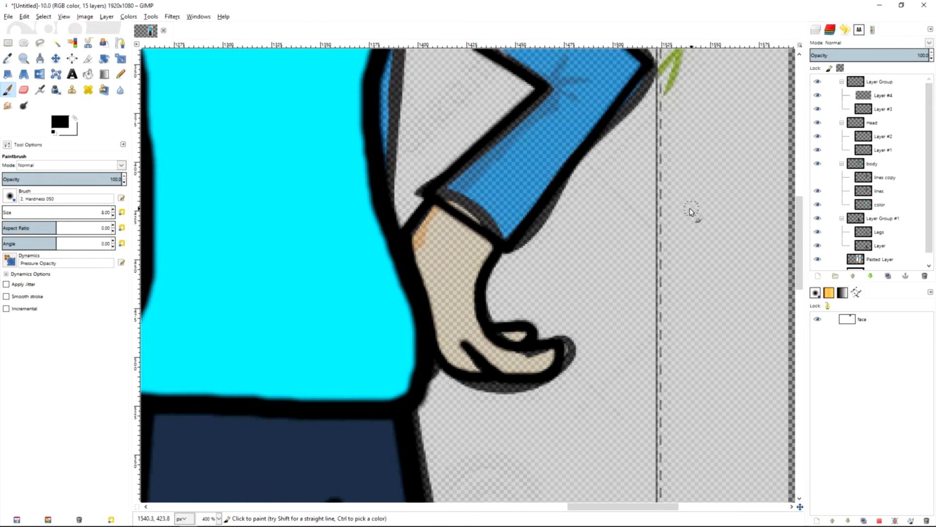
Hide the body group and examine the arm and hand outlines against the reference.
left_click(817, 165)
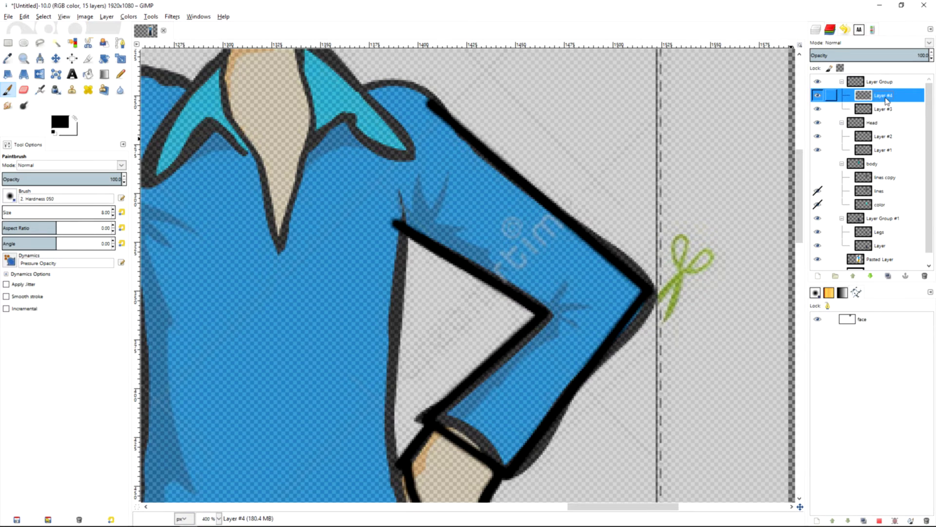
scroll(551, 234, "down", 2)
scroll(545, 227, "down", 2)
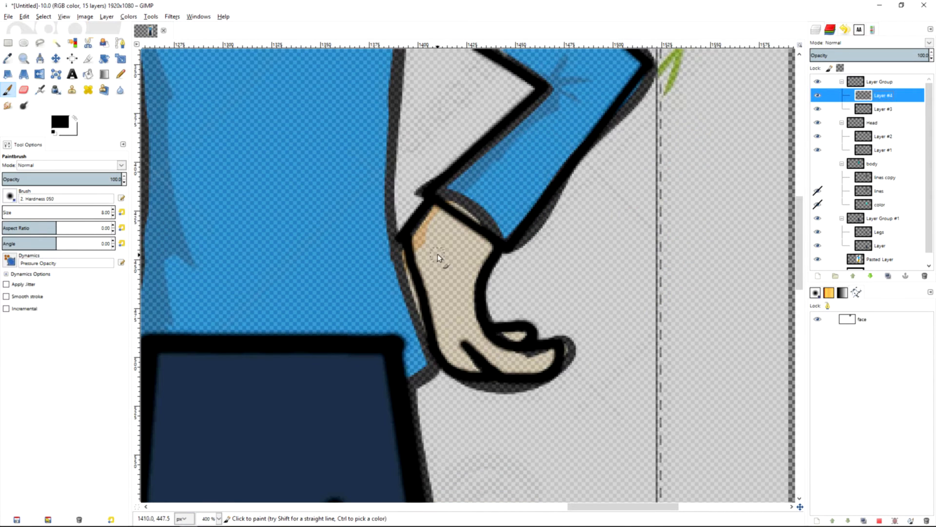
scroll(674, 204, "up", 4)
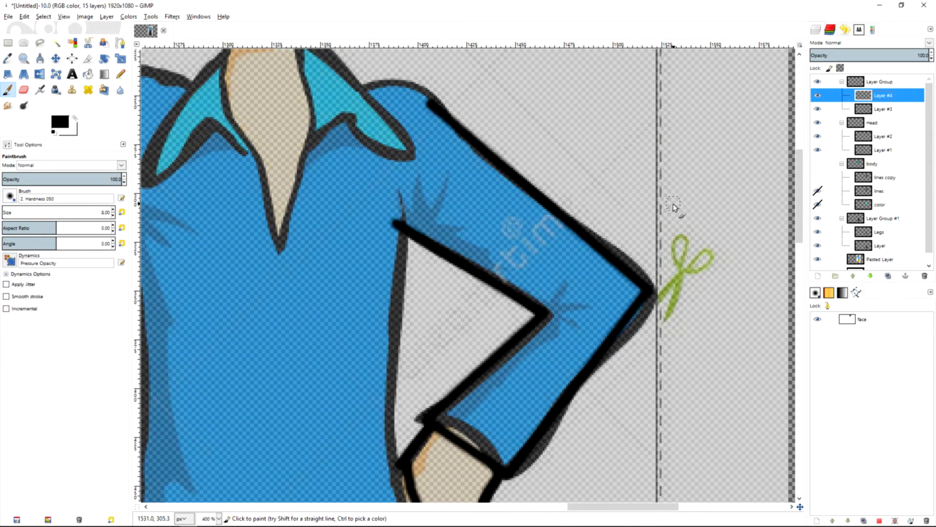
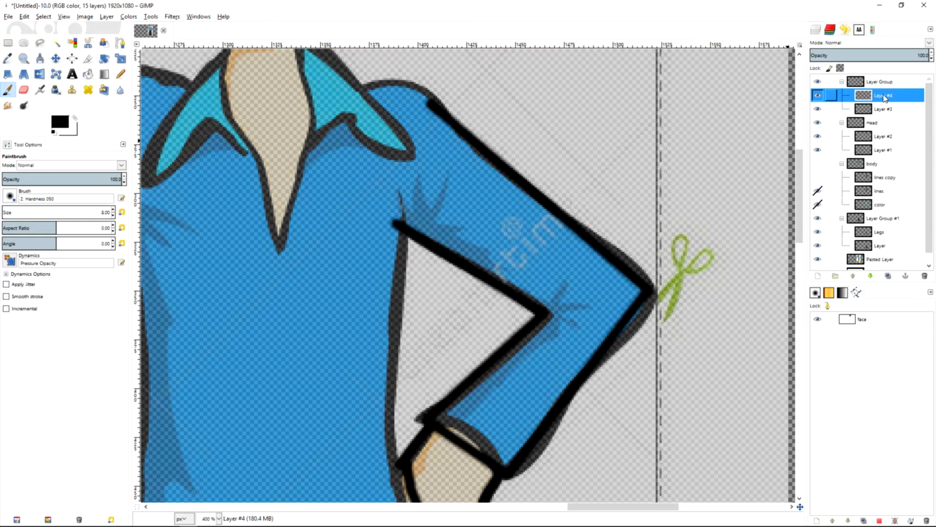
Add a new layer above Layer #4 in the top layer group and make it the active layer.
key("ctrl+shift+n")
key("Return")
right_click(885, 95)
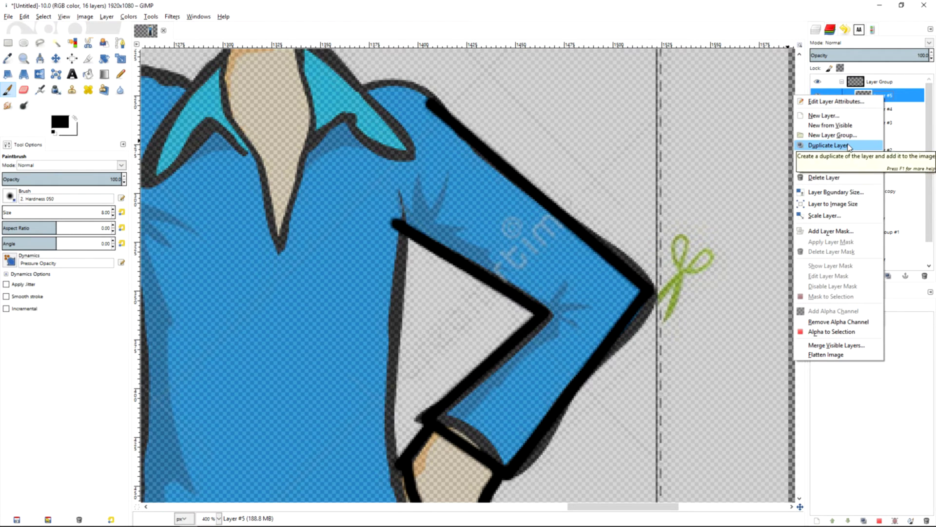
left_click(887, 110)
left_click(879, 109)
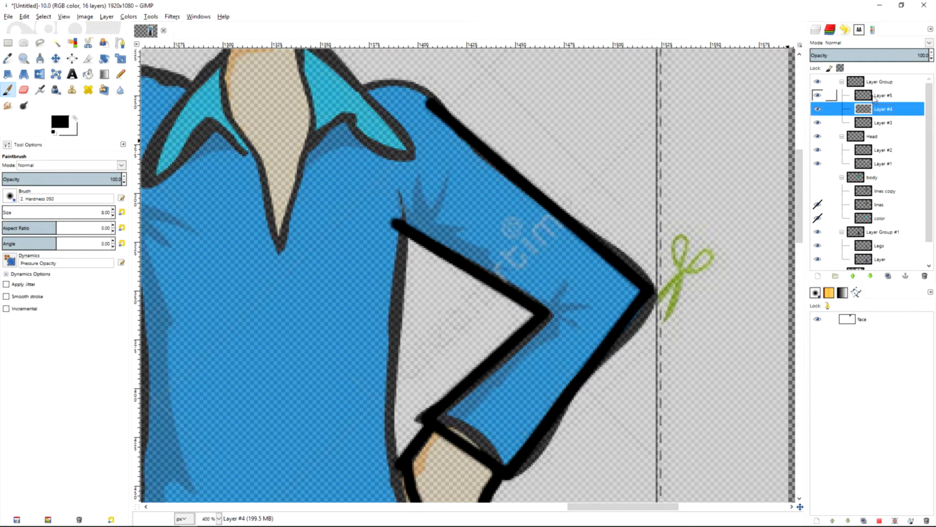
left_click(871, 96)
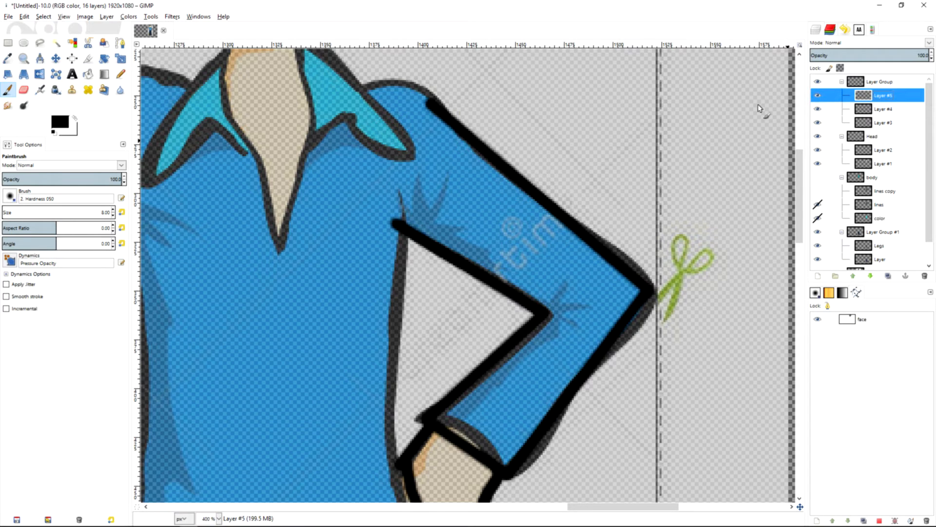
Show the body group and paint a curved black line on Layer #5 closing the sleeve at the shoulder.
left_click(818, 178)
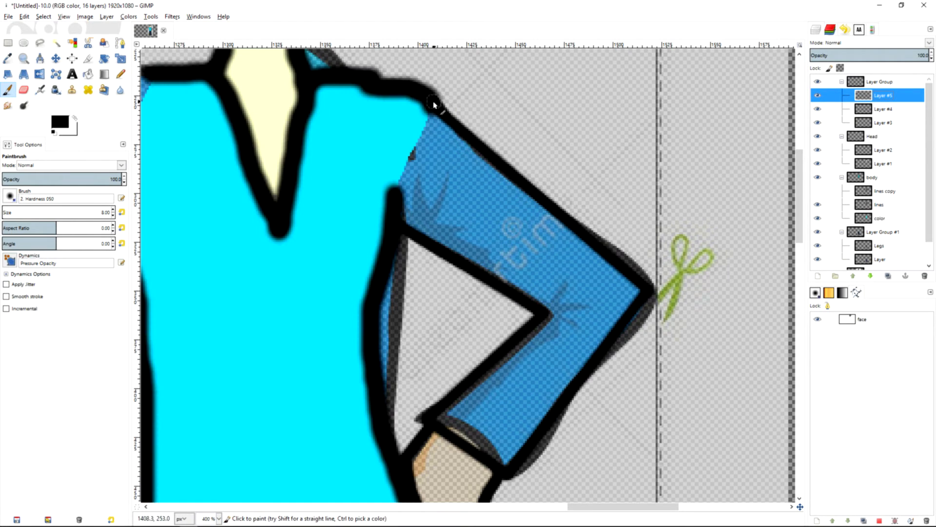
left_click(420, 100)
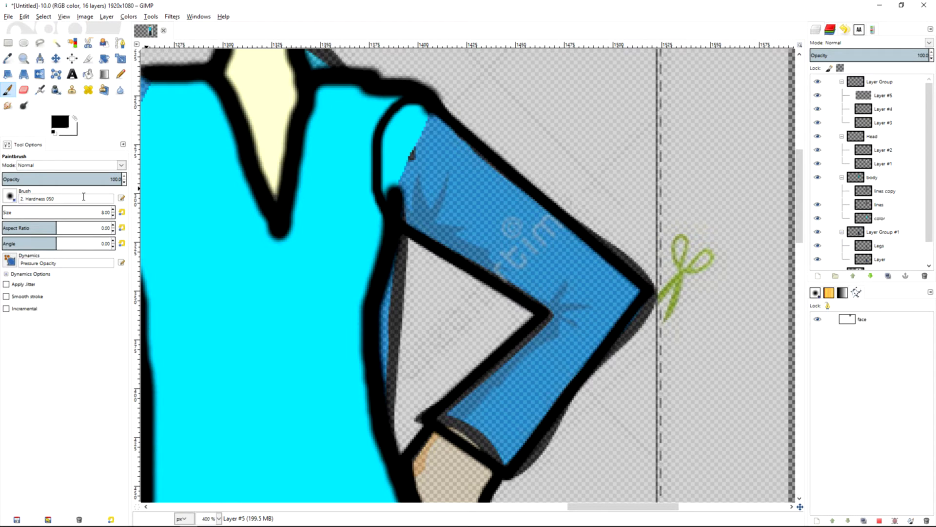
Fuzzy-select the sleeve interior and grow the selection into its outline.
left_click(57, 43)
left_click(506, 237)
key("alt+s")
key("g")
key("Return")
Set the foreground to the cyan swatch and bucket-fill the sleeve selection on Layer #3.
left_click(883, 122)
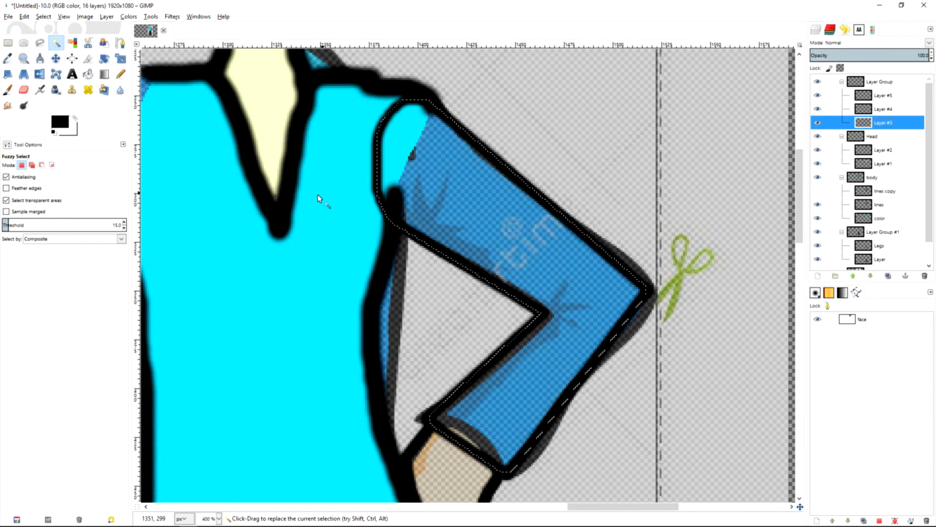
left_click(60, 122)
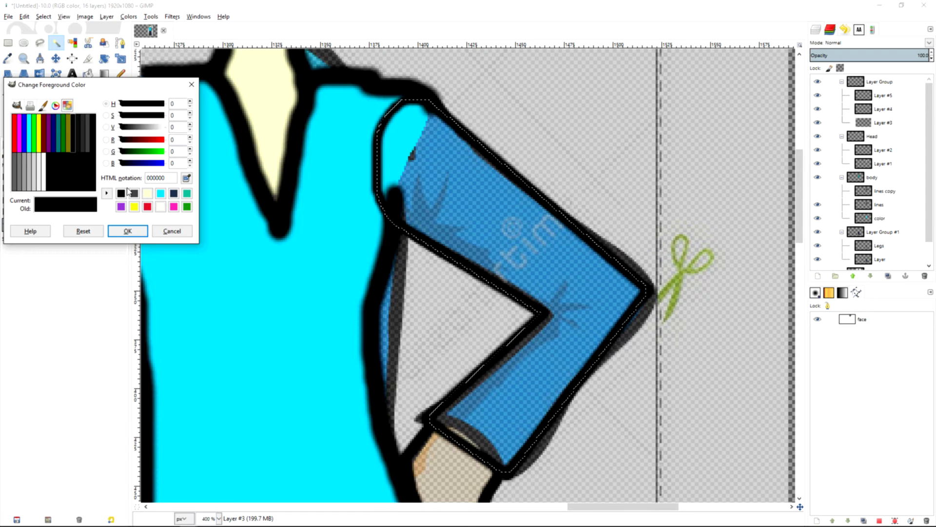
left_click(161, 194)
left_click(127, 231)
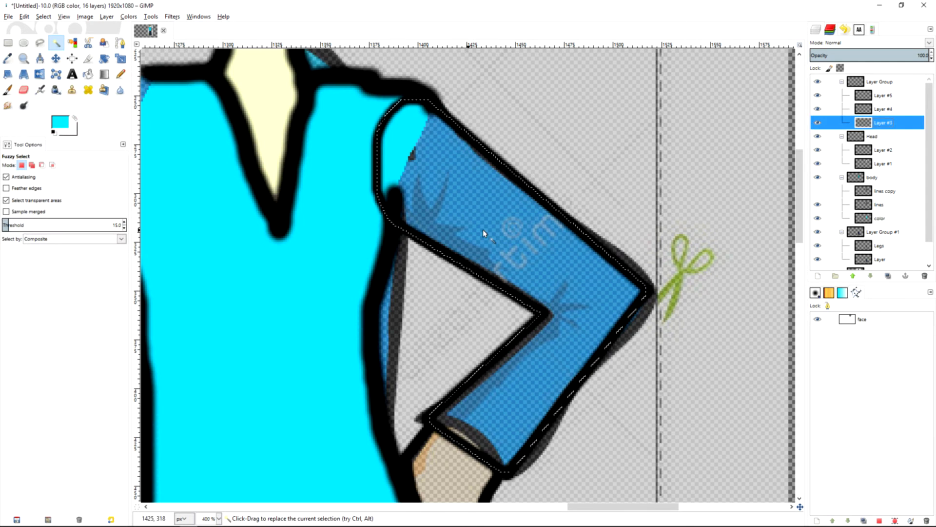
key("shift+b")
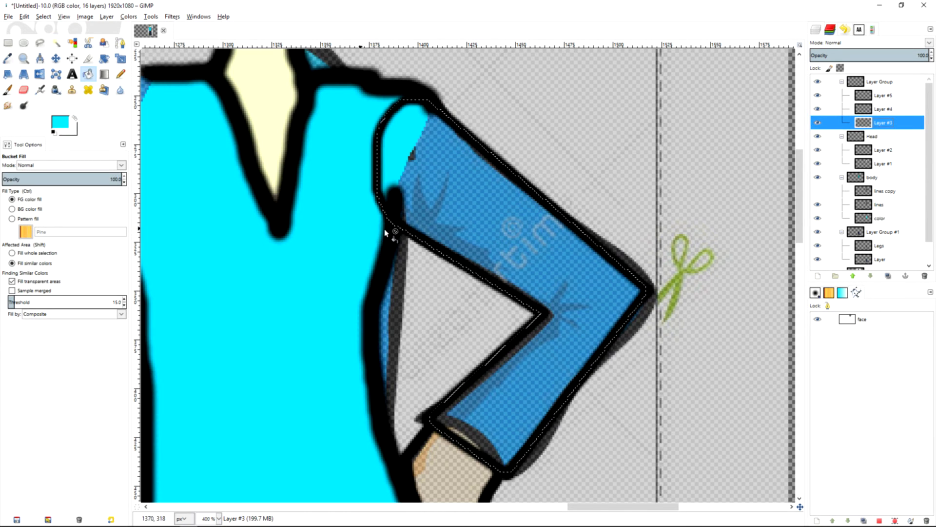
left_click(598, 309)
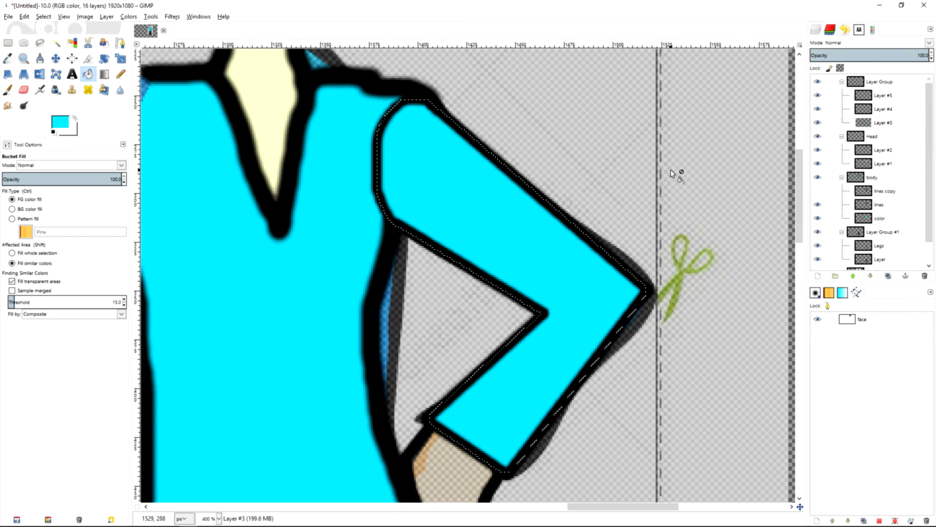
Fuzzy-select the wrist and hand interior on Layer #4.
left_click(878, 114)
scroll(528, 240, "down", 4)
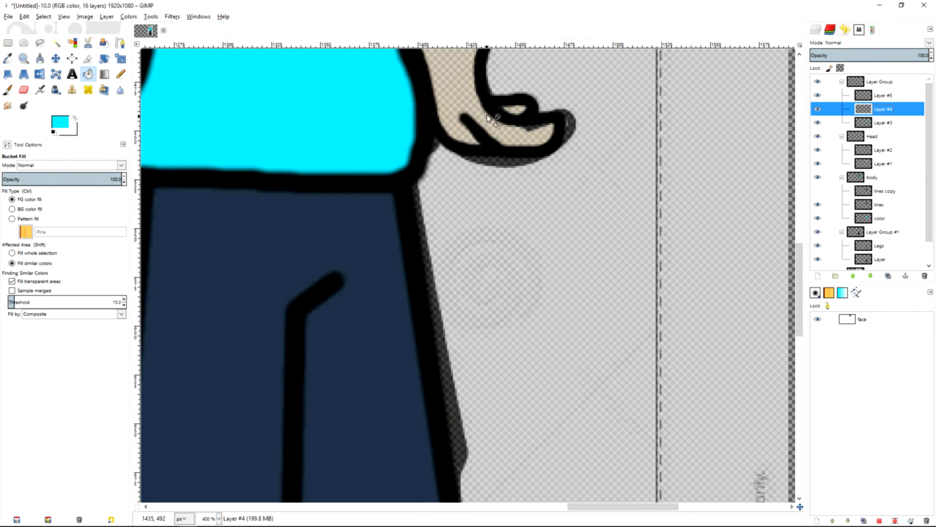
scroll(453, 149, "up", 2)
key("u")
left_click(452, 263)
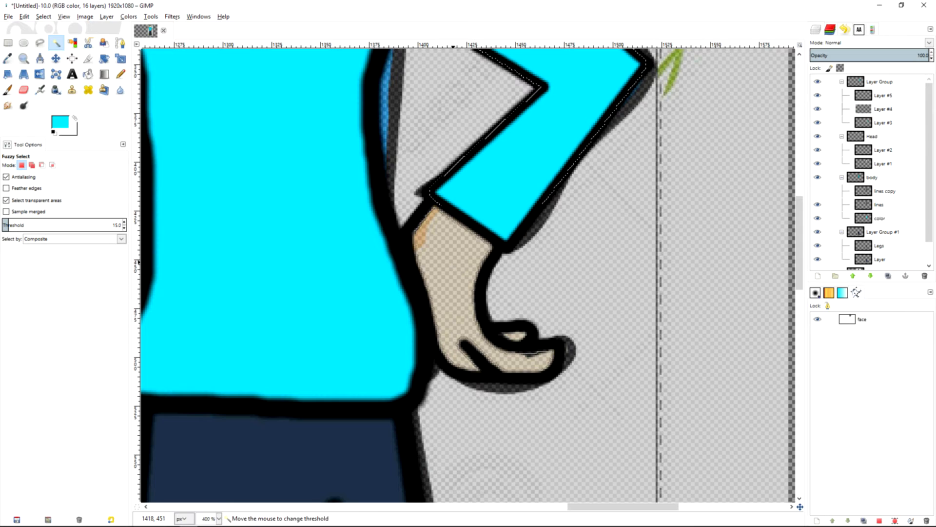
Try growing the hand selection into its outline.
key("alt+s")
key("g")
key("Return")
key("ctrl+z")
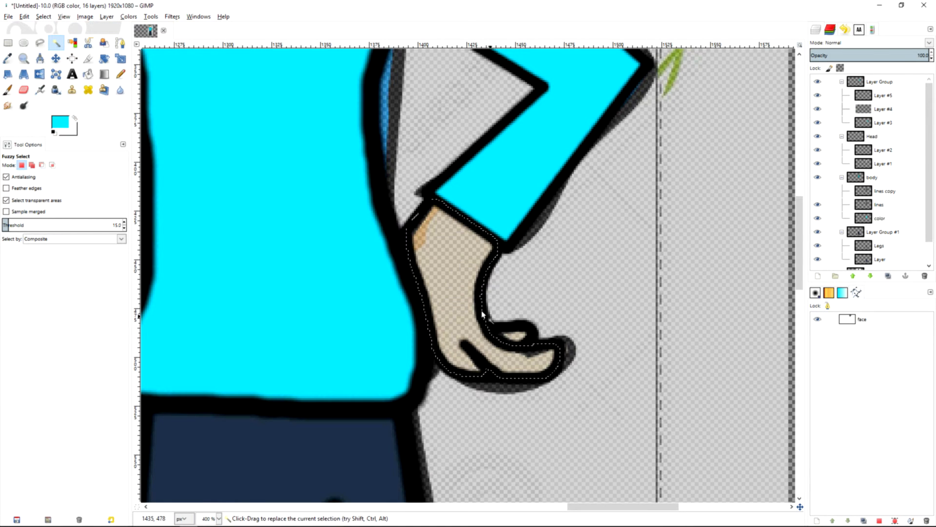
Add the thumb area to the hand selection and grow the selection into the black outline.
key("alt+s")
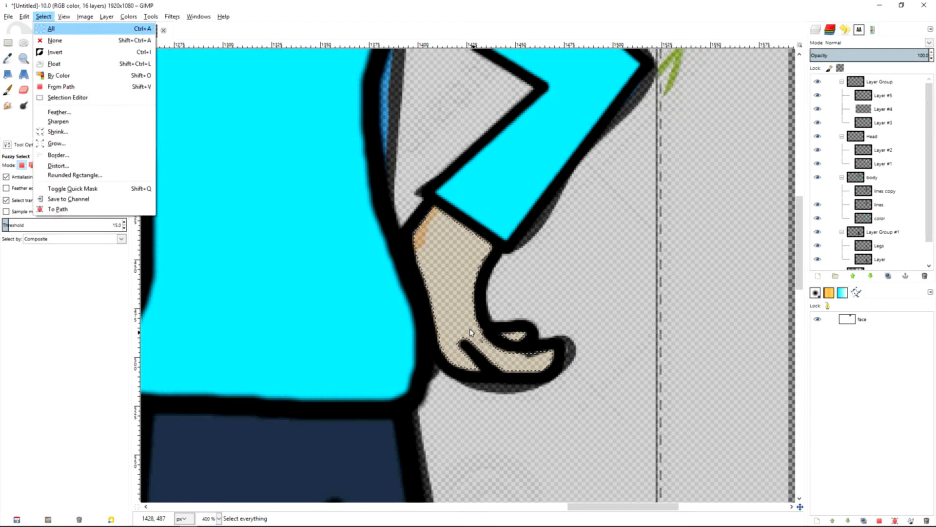
key("g")
key("Return")
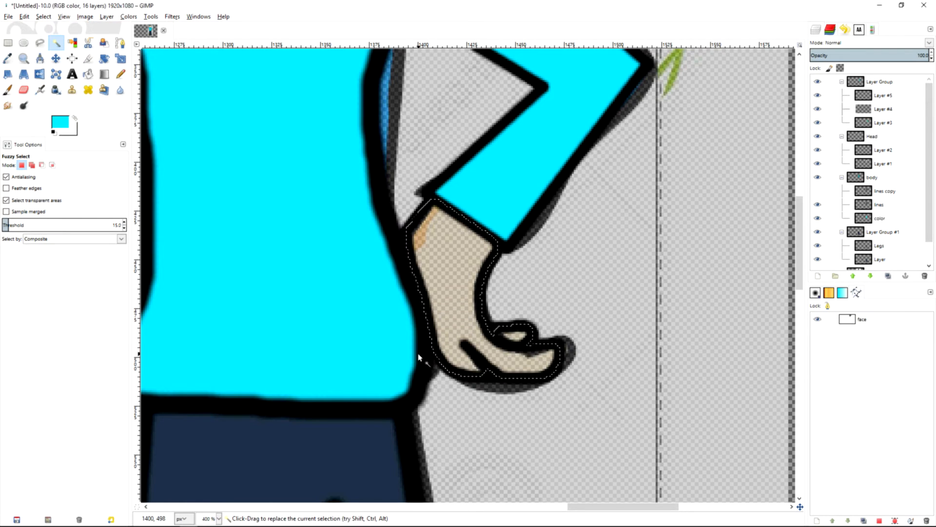
Set the foreground to the pale yellow swatch fdffcb and bucket-fill the hand selection on Layer #3.
left_click(881, 124)
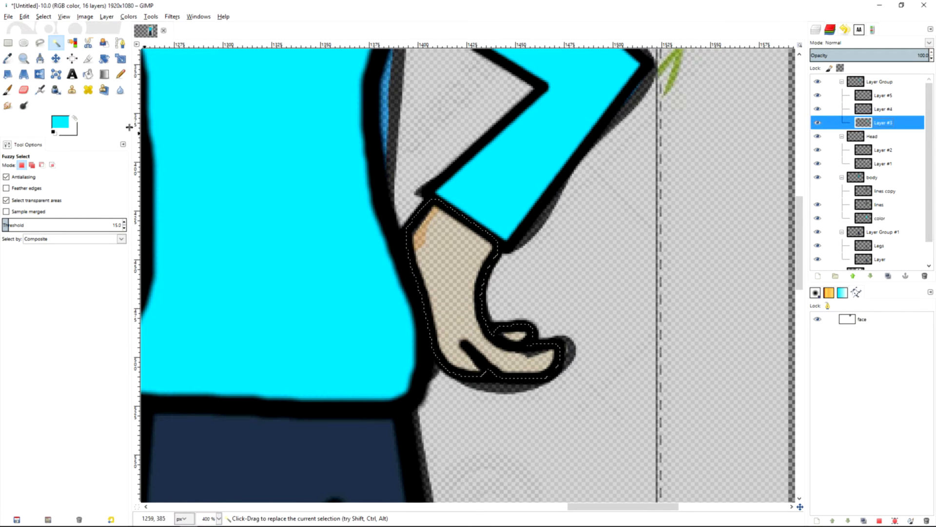
left_click(60, 121)
left_click(162, 198)
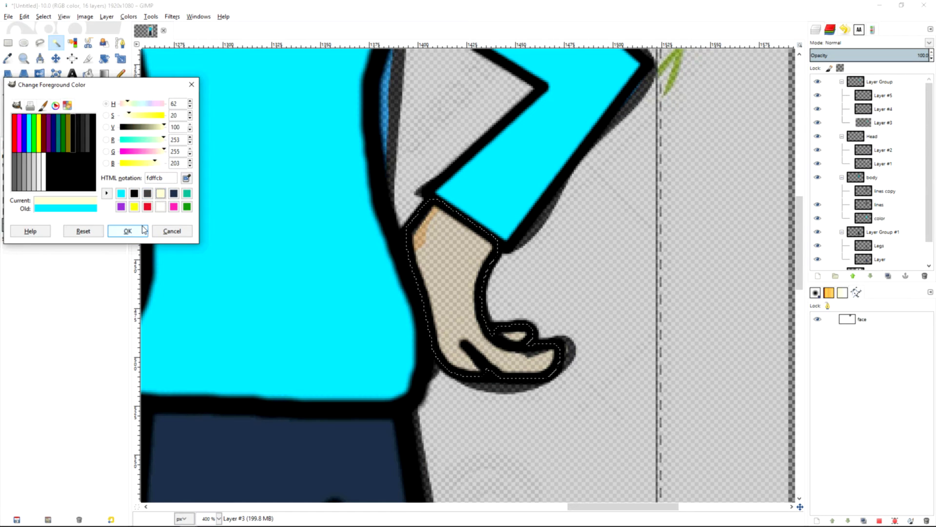
left_click(127, 230)
key("shift+b")
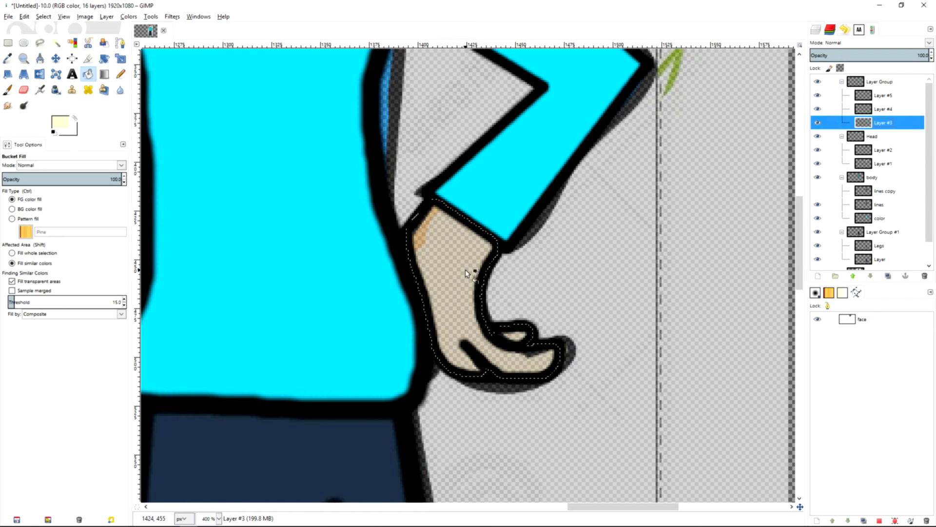
left_click(465, 269)
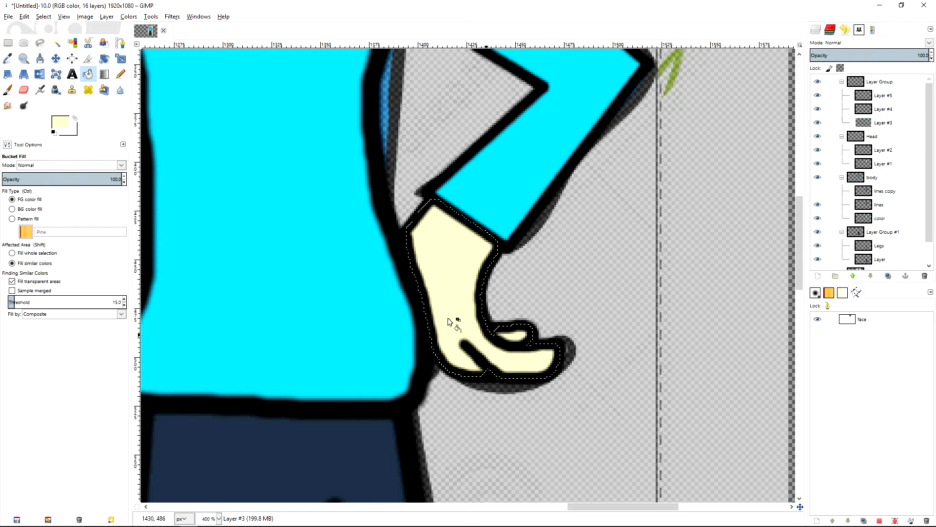
Hide Layer #5 in the top layer group and make Layer #3 the active layer.
left_click(817, 191)
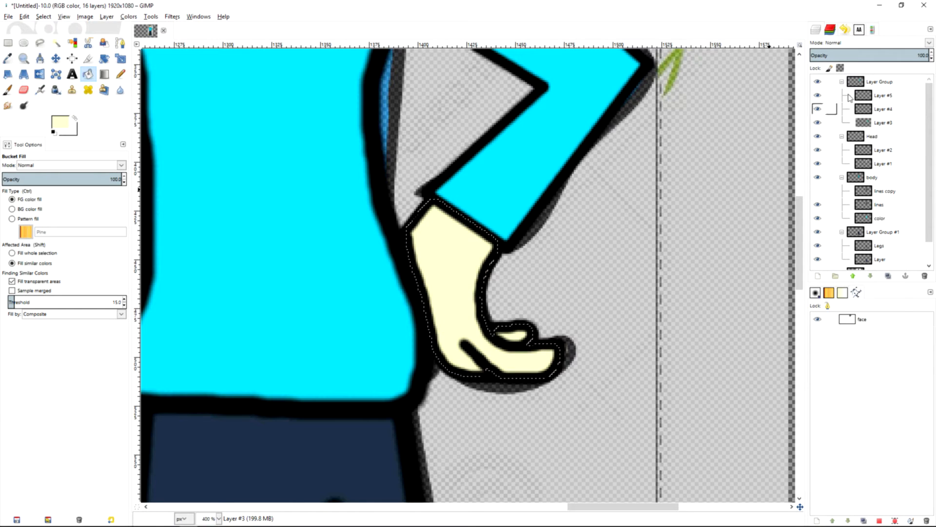
scroll(525, 157, "up", 10)
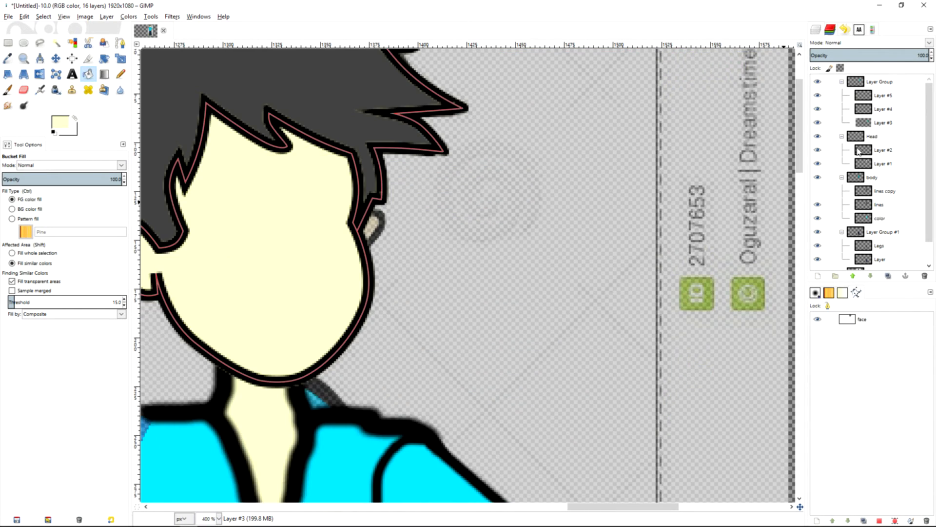
scroll(868, 108, "down", 1)
scroll(836, 108, "up", 1)
left_click(834, 122)
scroll(478, 238, "down", 7)
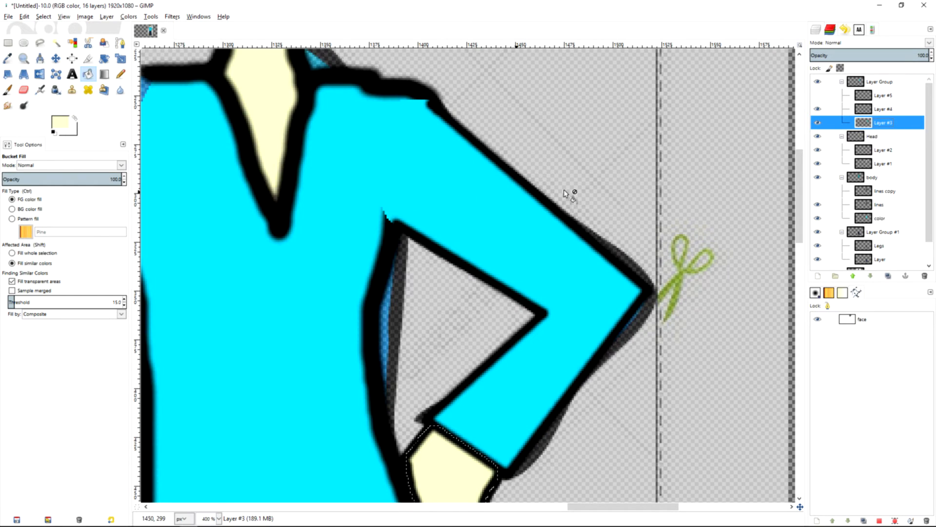
Clear the selection and erase the sleeve fill that covers the body outline at the shoulder and armpit on Layer #3.
left_click(829, 109)
key("shift+e")
left_click_drag(382, 227, 390, 218)
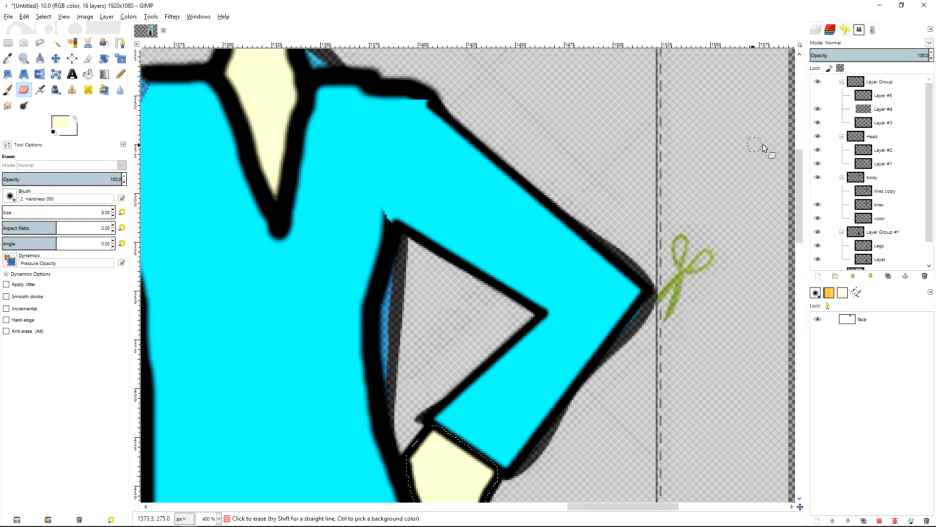
left_click(831, 125)
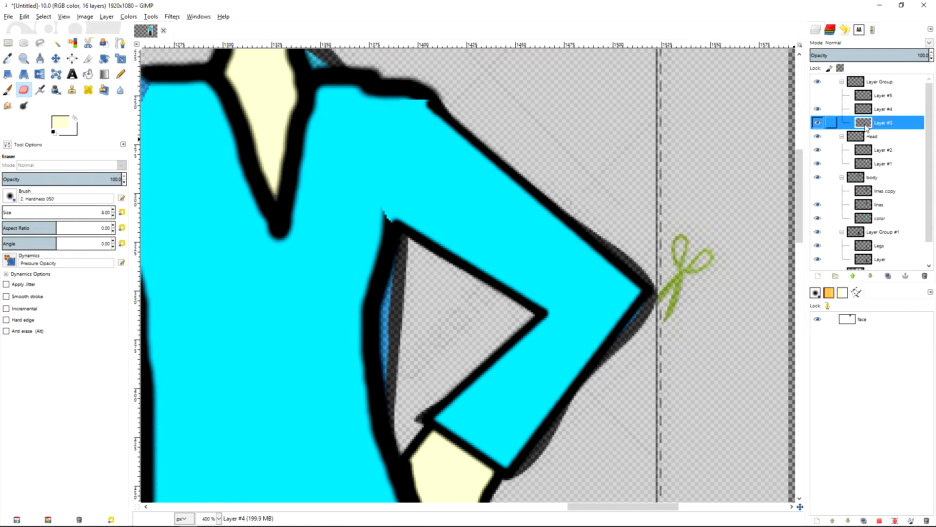
left_click(420, 104)
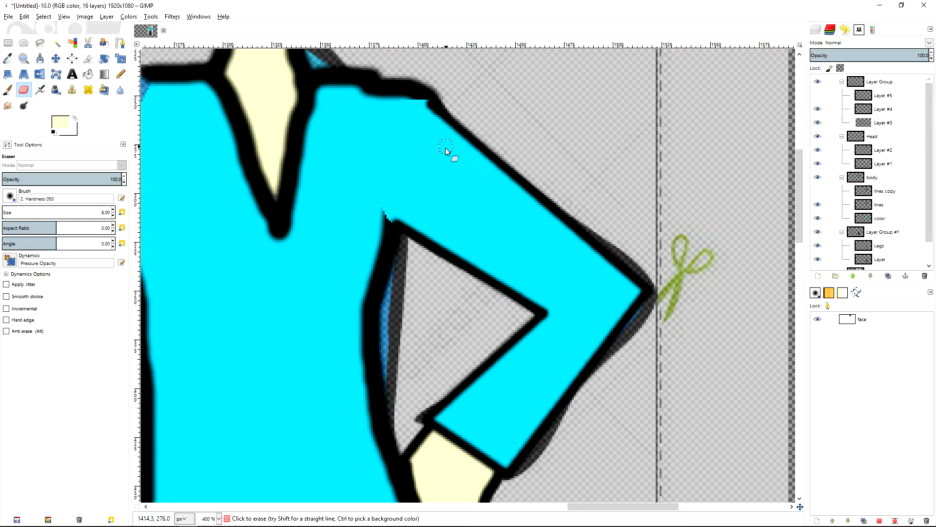
scroll(419, 142, "up", 5)
scroll(433, 207, "down", 8)
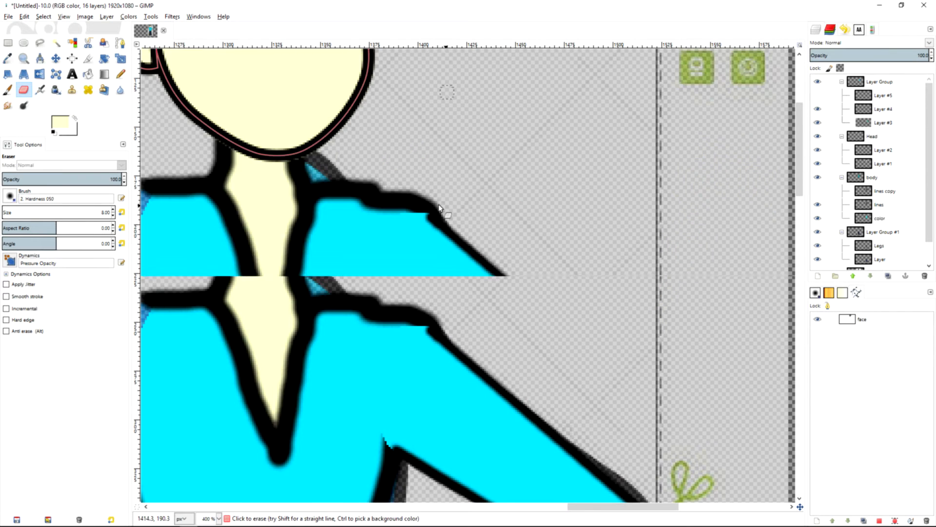
scroll(439, 190, "up", 7)
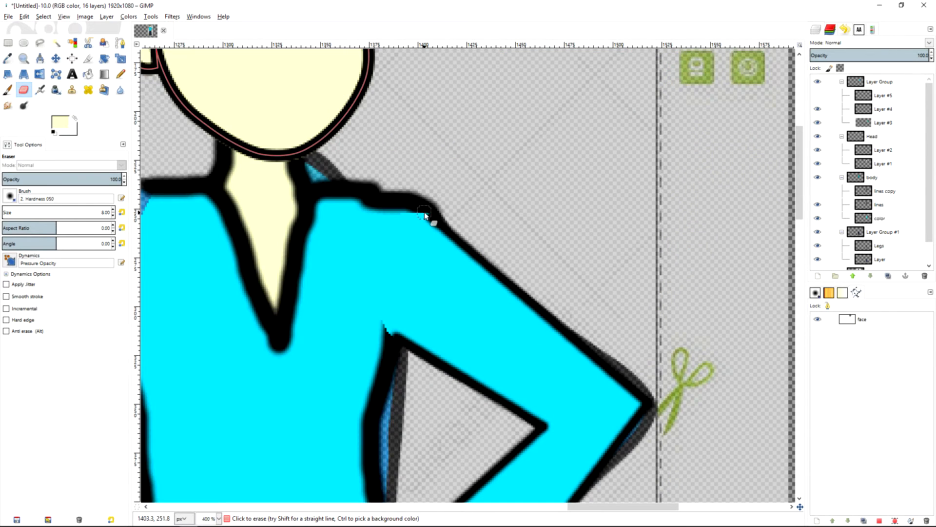
left_click_drag(410, 214, 429, 216)
mouse_move(391, 336)
left_mouse_down()
mouse_move(384, 327)
mouse_move(399, 344)
left_mouse_up()
Duplicate the arm's layer group and make the collapsed copy active.
scroll(320, 268, "down", 3)
scroll(323, 265, "down", 1)
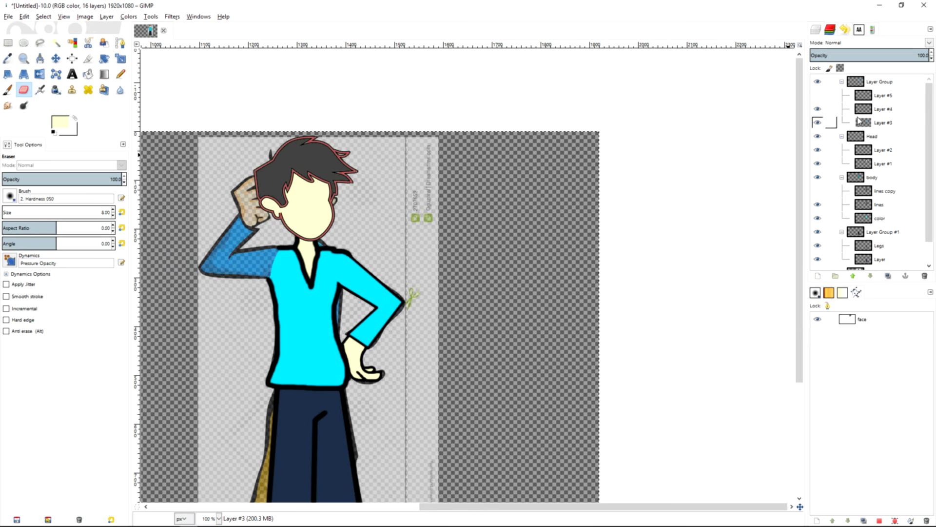
left_click(858, 84)
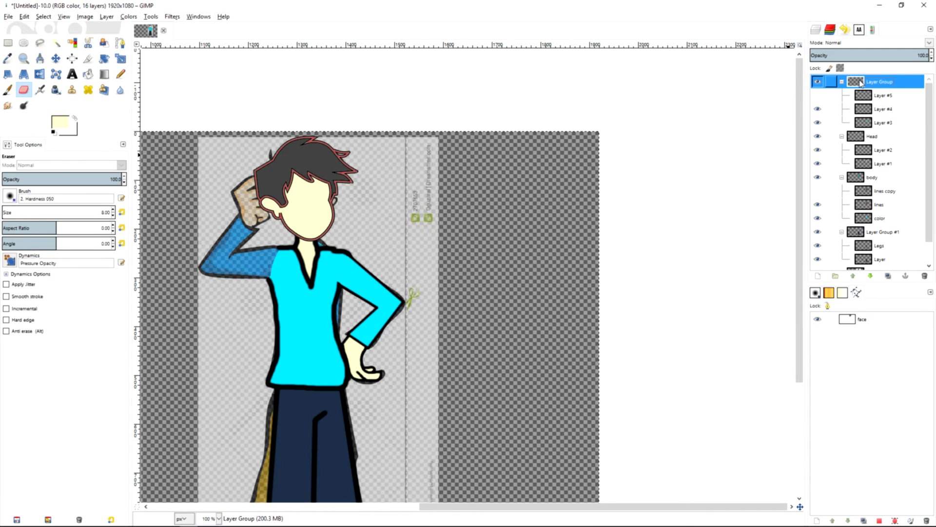
right_click(861, 84)
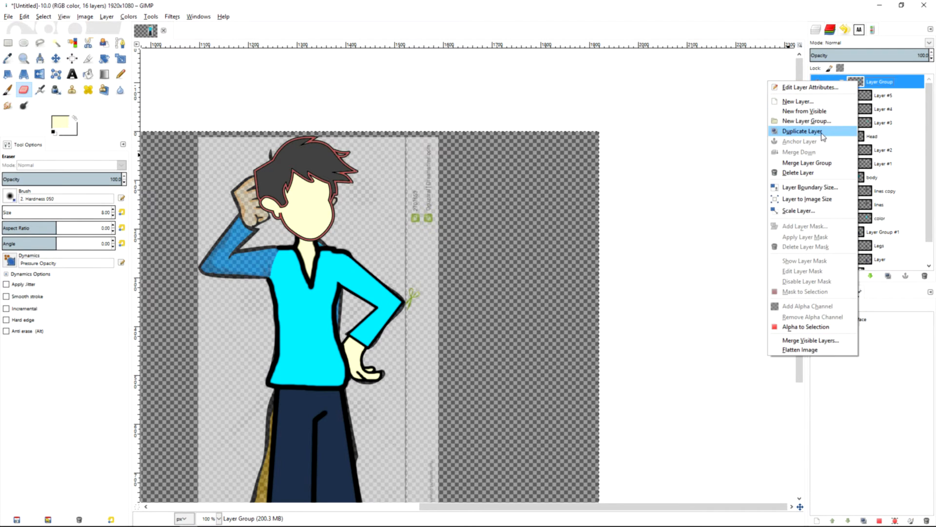
left_click(802, 132)
left_click(855, 99)
left_click(861, 84)
Flip the copied arm group horizontally.
left_click(103, 20)
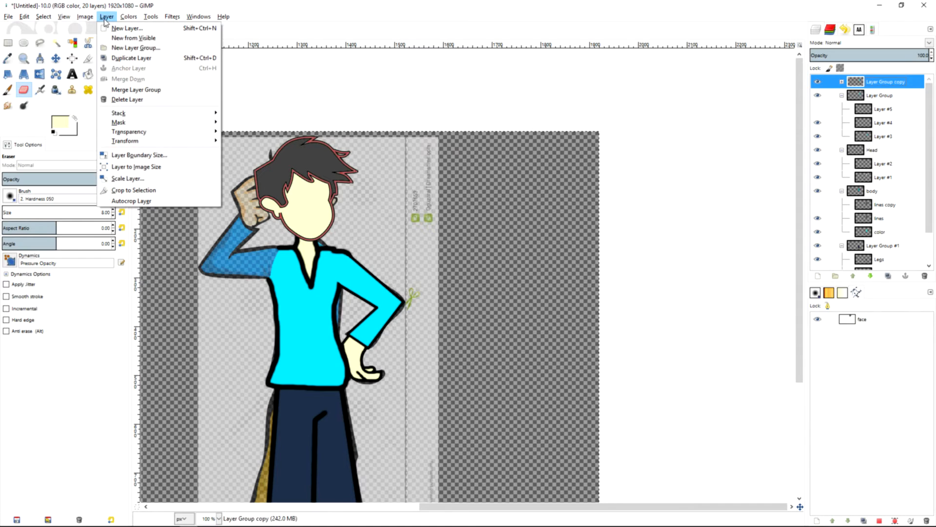
mouse_move(158, 144)
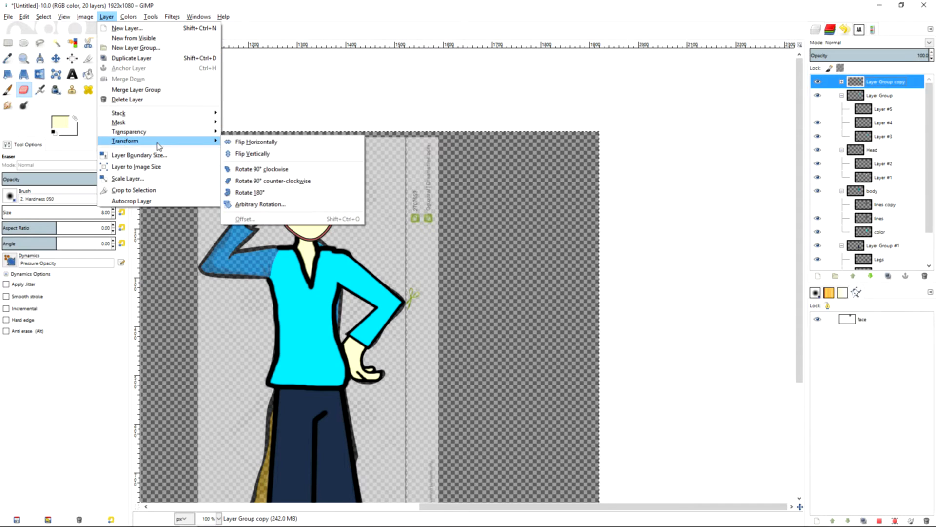
left_click(238, 142)
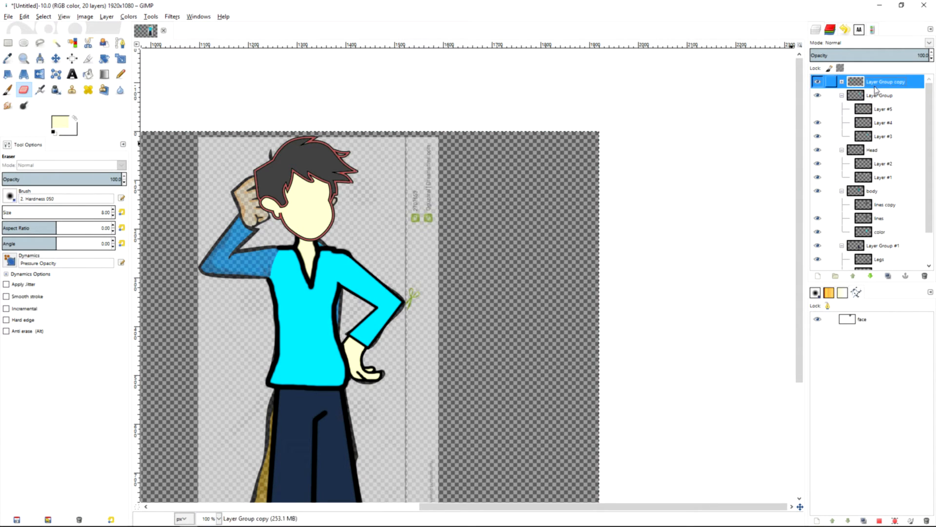
Move the mirrored arm group onto the body so it joins the opposite shoulder.
key("shift+ctrl+j")
key("minus")
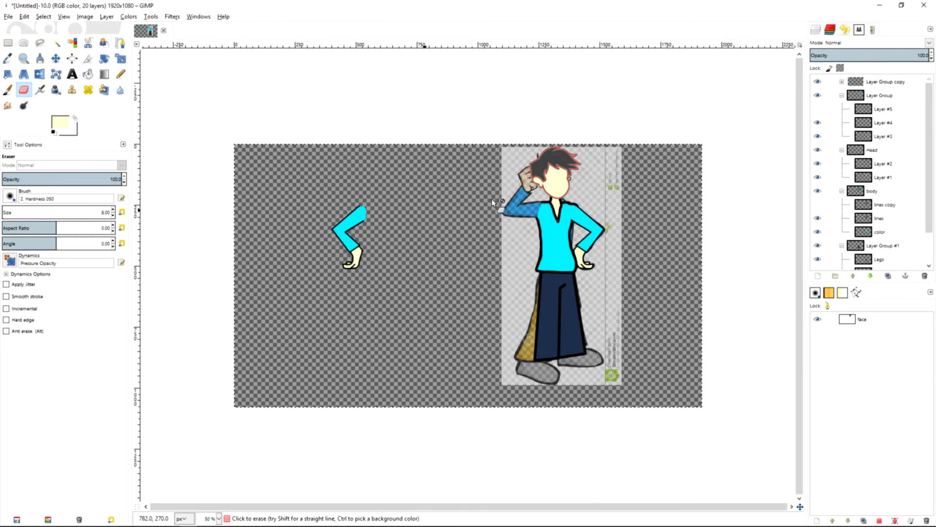
key("m")
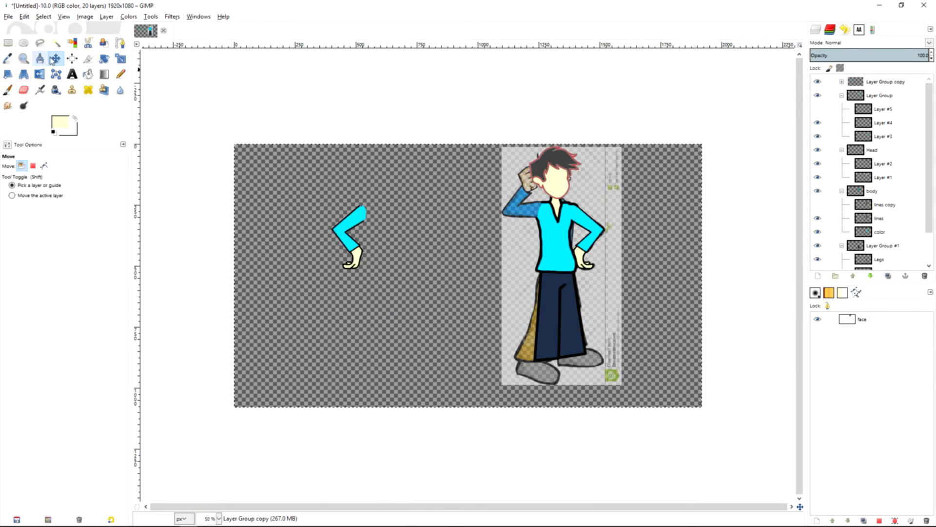
key("shift")
left_click_drag(349, 228, 523, 224)
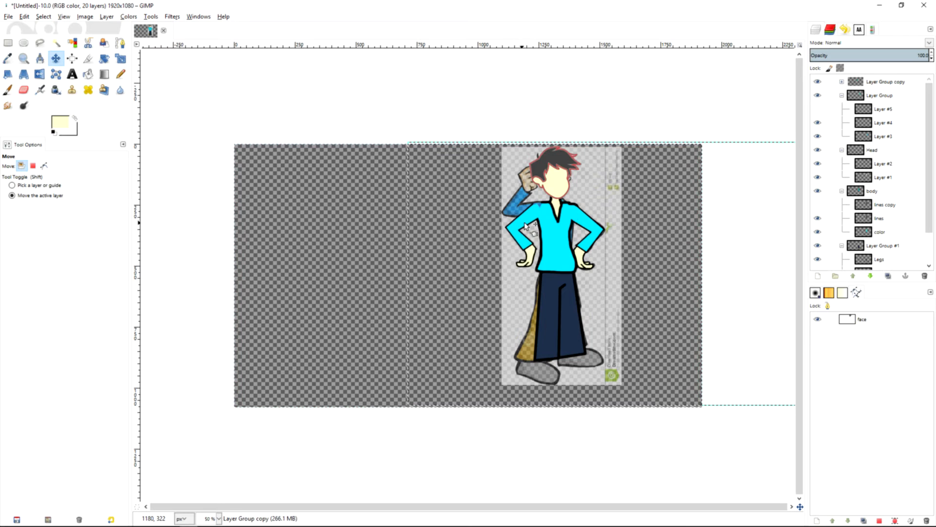
scroll(530, 229, "up", 5)
left_click_drag(570, 194, 362, 239)
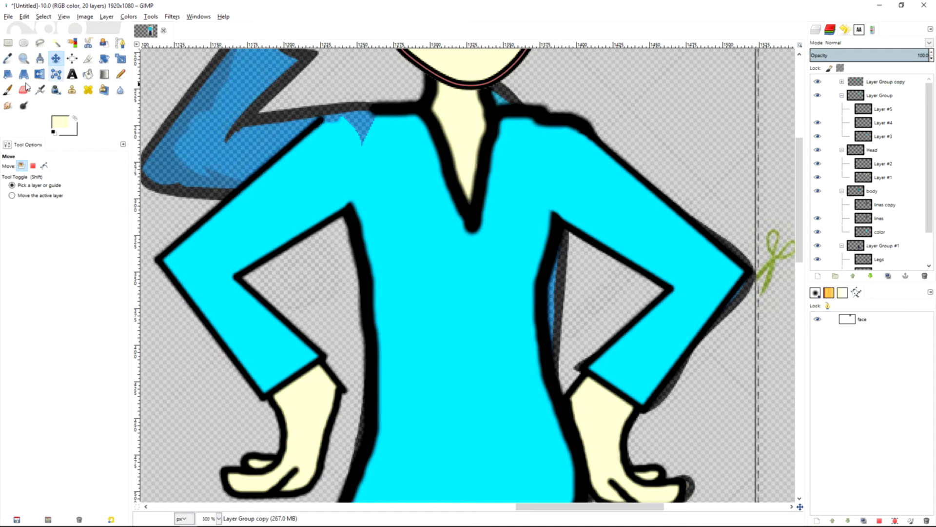
Try painting with the Paintbrush at the mirrored arm's shoulder on the copied layer group.
left_click(7, 89)
left_click(327, 119)
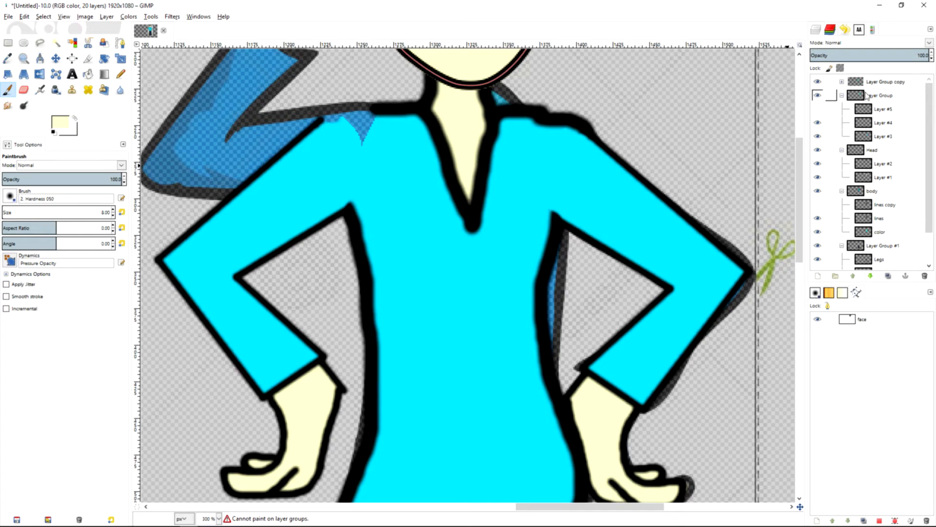
Paint black over the gap in the shoulder outline of the copied arm on Layer #7.
left_click(842, 82)
left_click(883, 108)
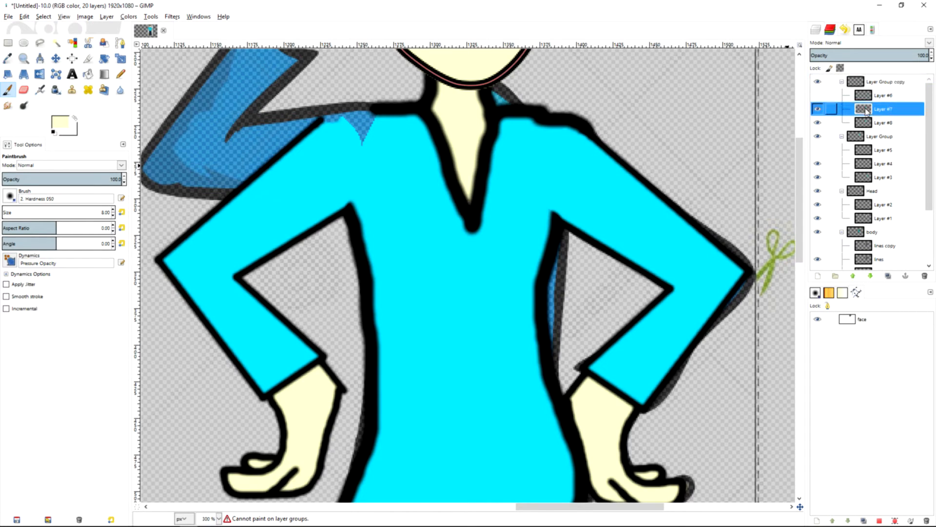
left_click_drag(322, 118, 338, 112)
key("ctrl+z")
left_click(67, 124)
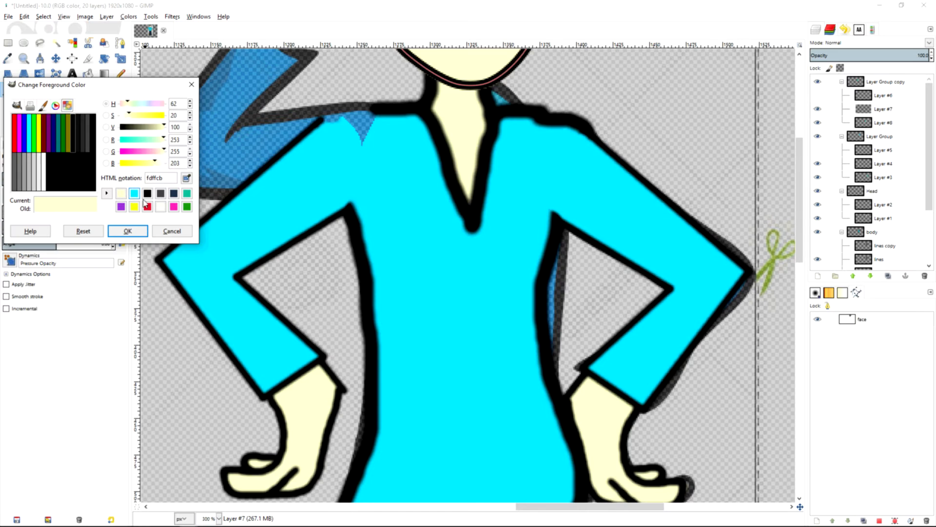
left_click(147, 193)
left_click(128, 231)
left_click_drag(320, 121, 336, 118)
left_click(371, 112)
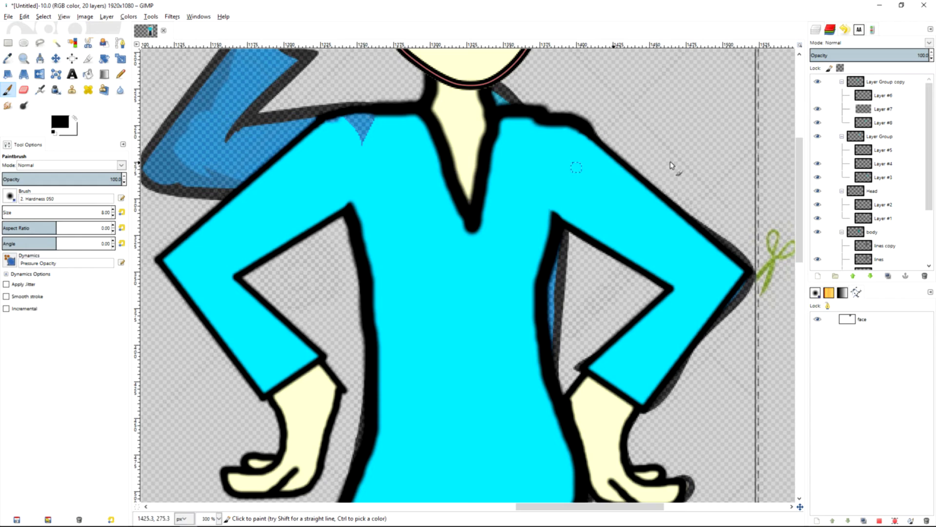
Fill the unpainted shoulder patch of the copied arm with cyan on Layer #8.
left_click(883, 123)
left_click(67, 124)
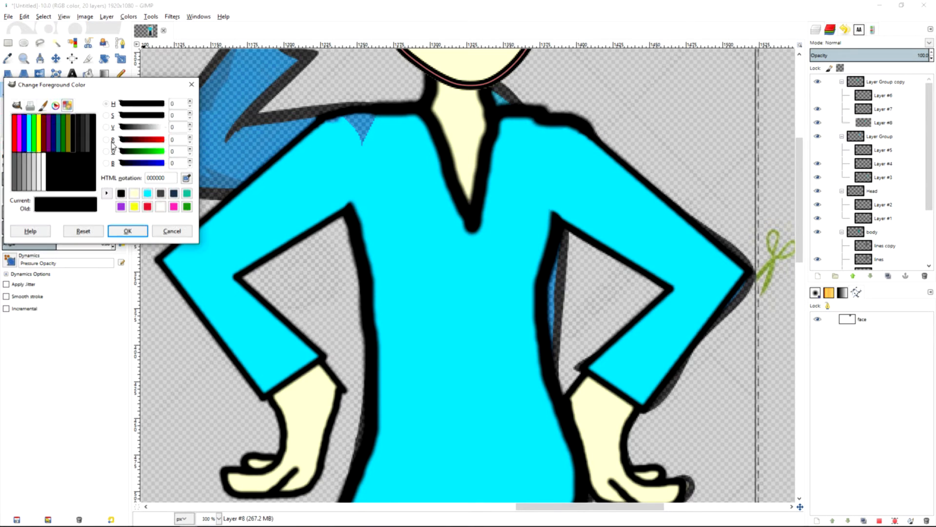
left_click(147, 194)
left_click(128, 231)
mouse_move(366, 139)
left_mouse_down()
mouse_move(371, 121)
mouse_move(341, 121)
left_mouse_up()
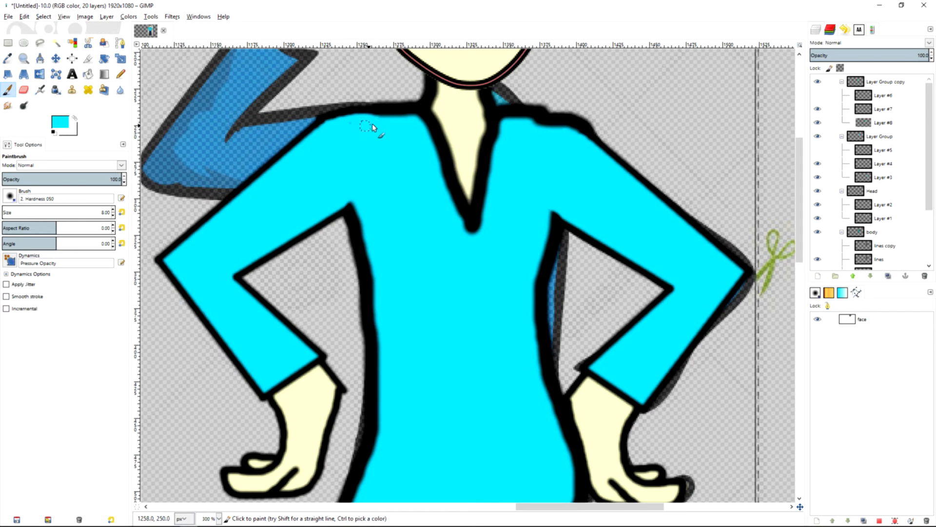
left_click(842, 82)
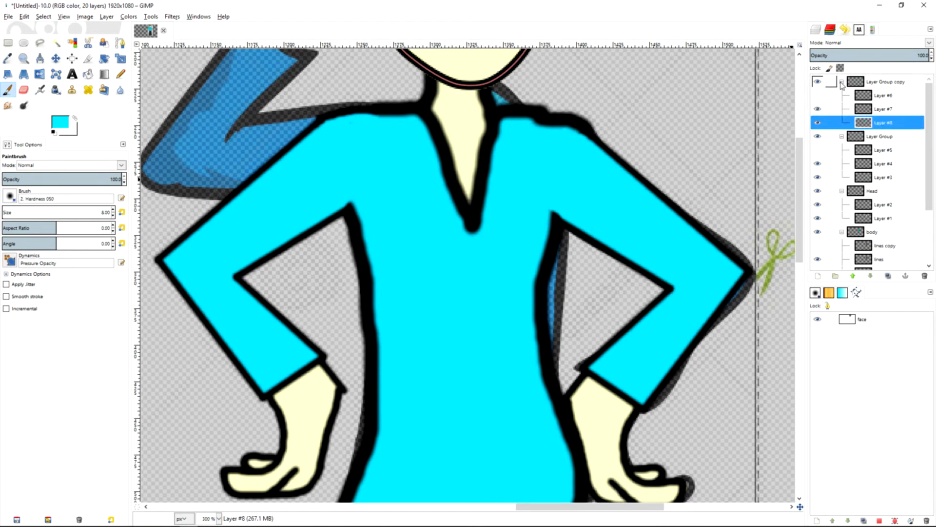
Rotate Layer Group copy by -6.15° around a pivot at the arm's shoulder (1236.67, 270 px).
scroll(484, 217, "down", 3)
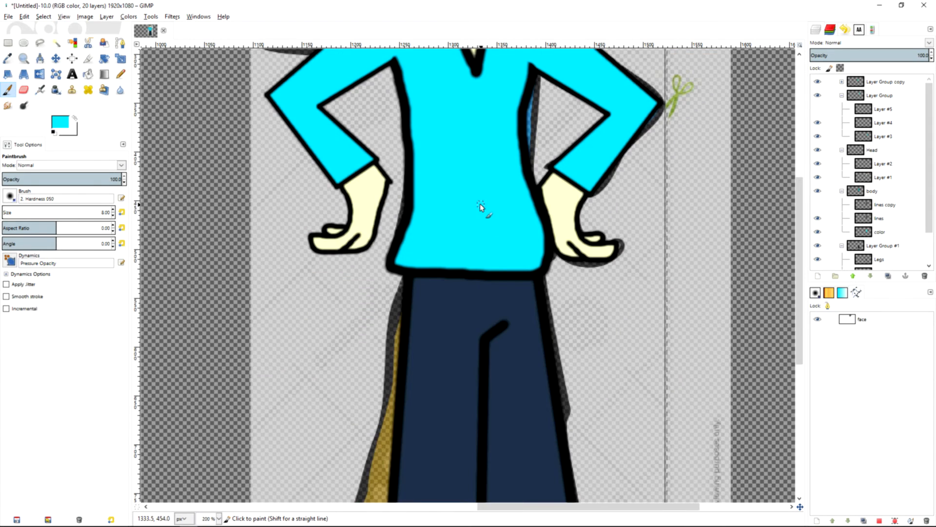
scroll(461, 201, "up", 1)
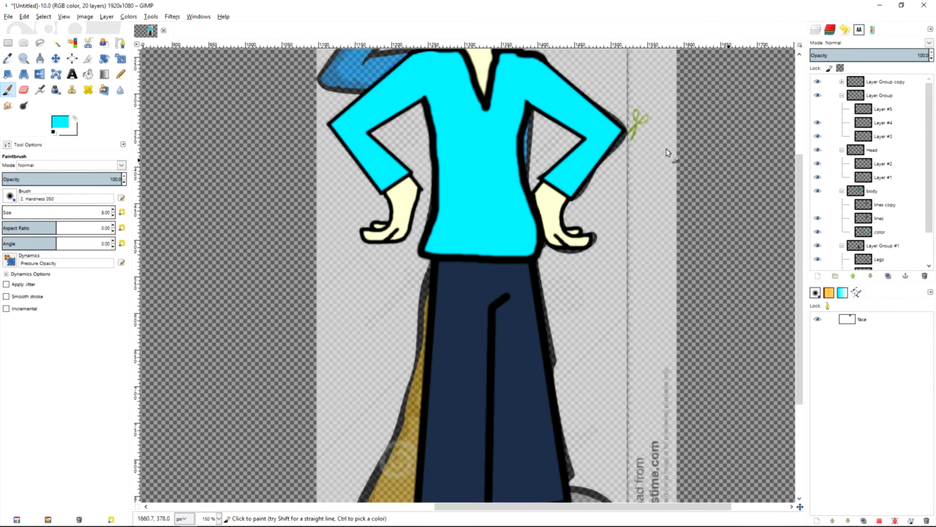
left_click(885, 82)
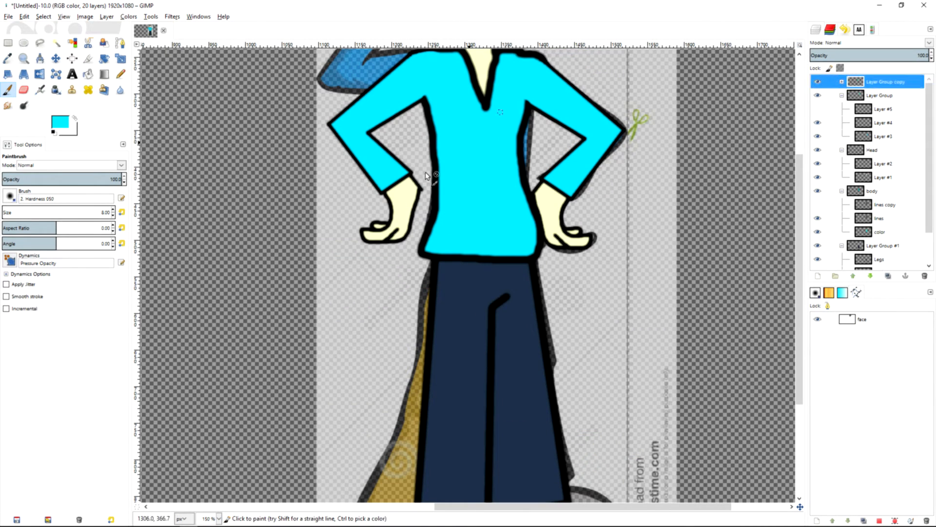
scroll(380, 180, "up", 3)
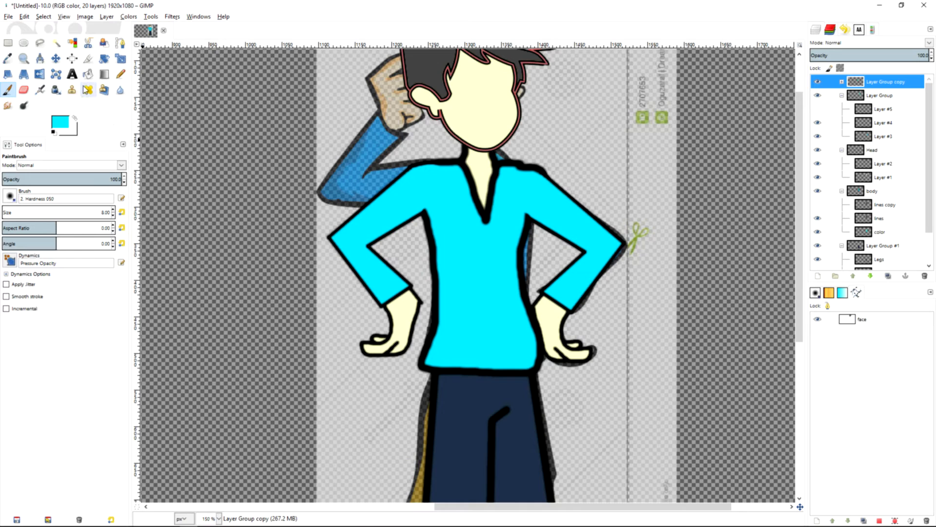
key("shift+r")
left_click(498, 343)
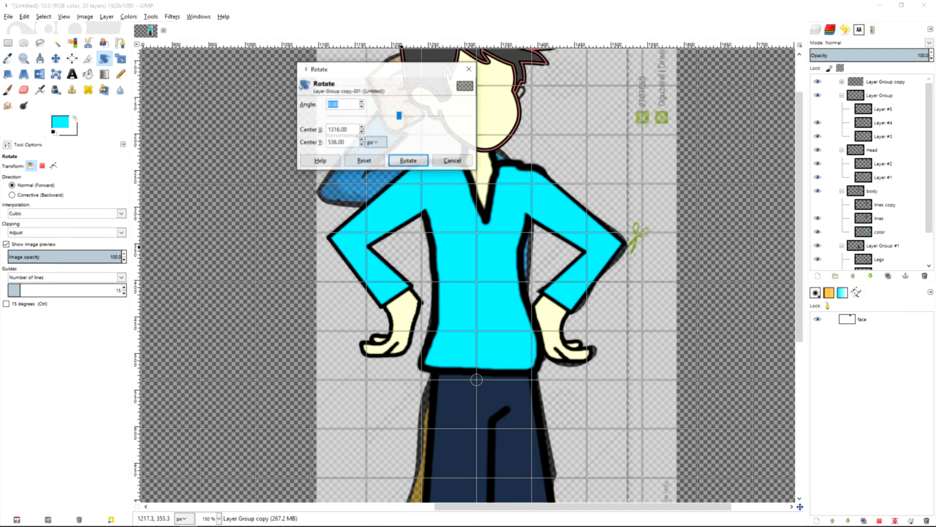
left_click_drag(477, 380, 422, 185)
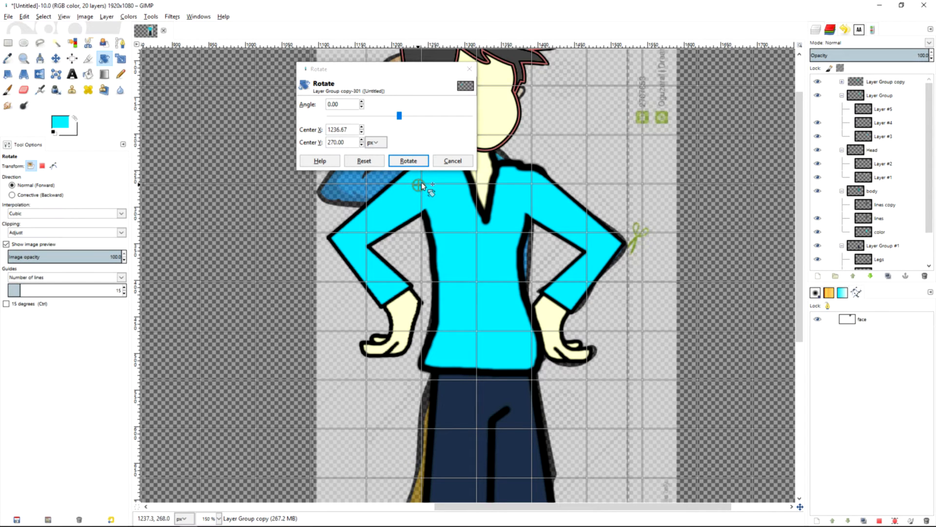
left_click_drag(694, 291, 700, 274)
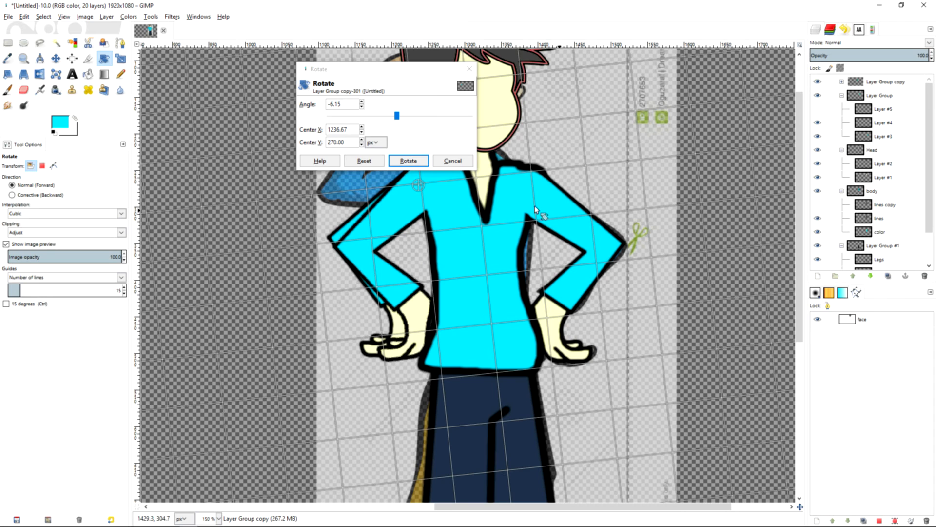
left_click(408, 161)
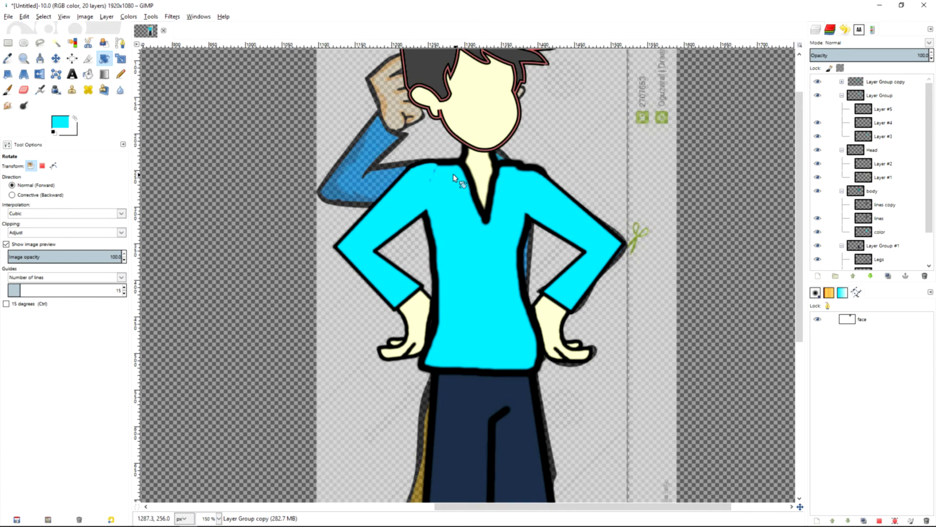
Paint cyan over the leftover specks near the rotated arm's shoulder on Layer #8.
scroll(437, 172, "up", 4)
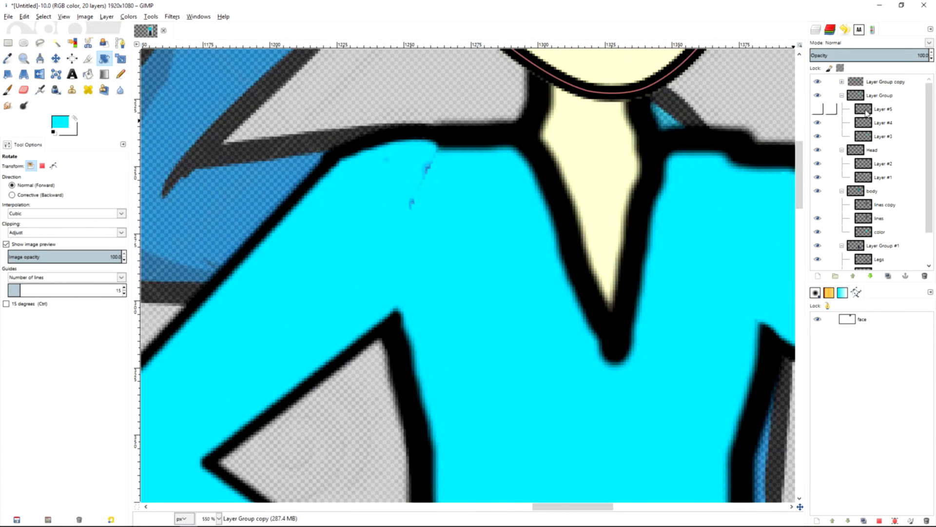
left_click(841, 81)
left_click(859, 123)
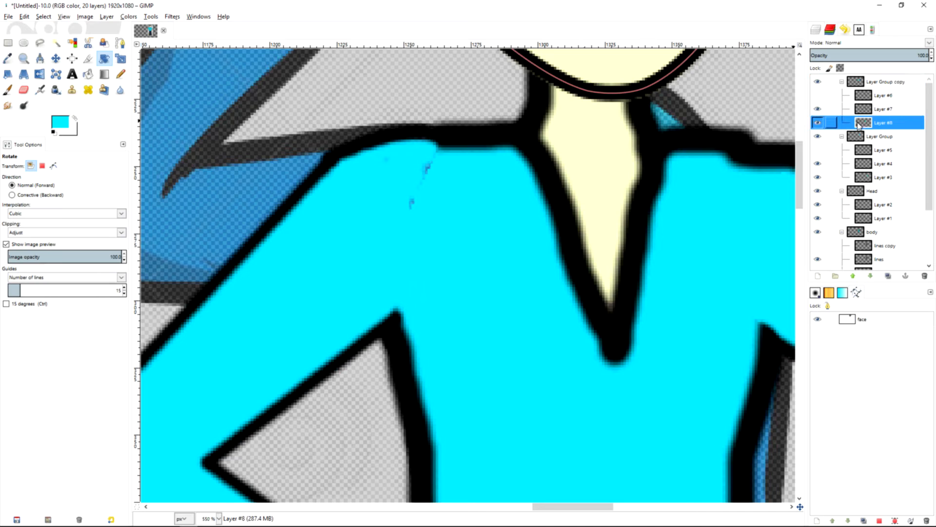
key("e")
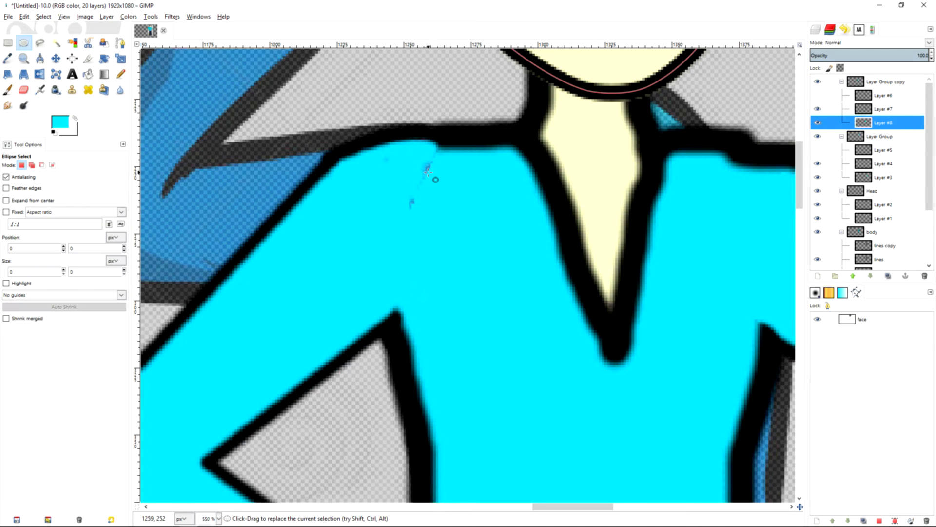
key("p")
left_click_drag(431, 160, 412, 208)
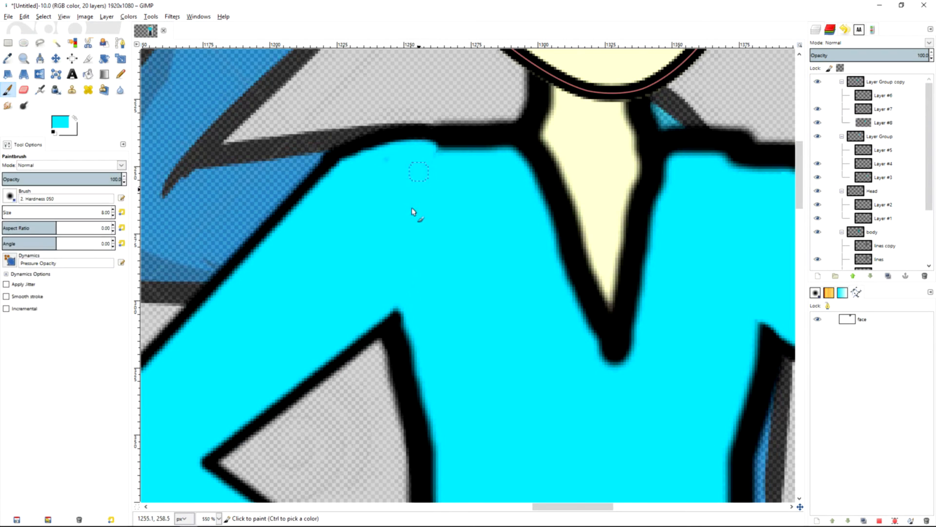
left_click_drag(386, 162, 432, 186)
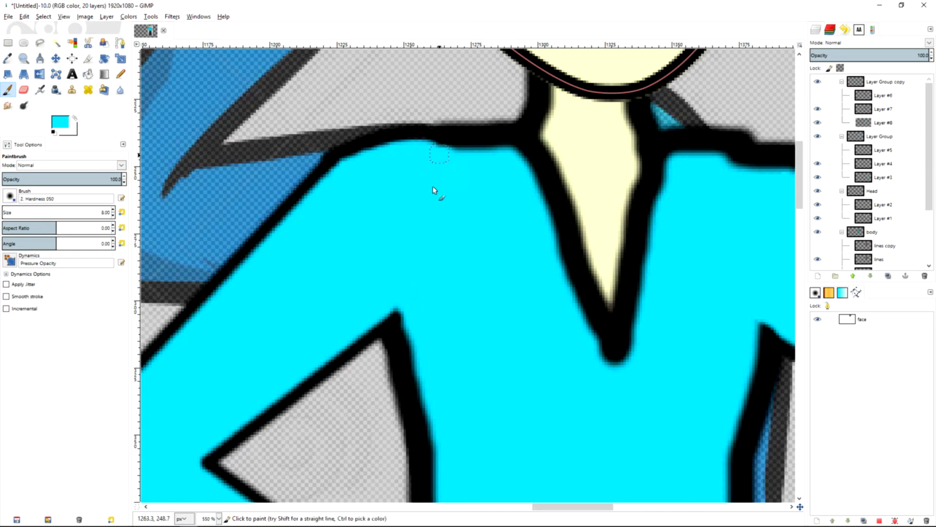
scroll(439, 205, "down", 5)
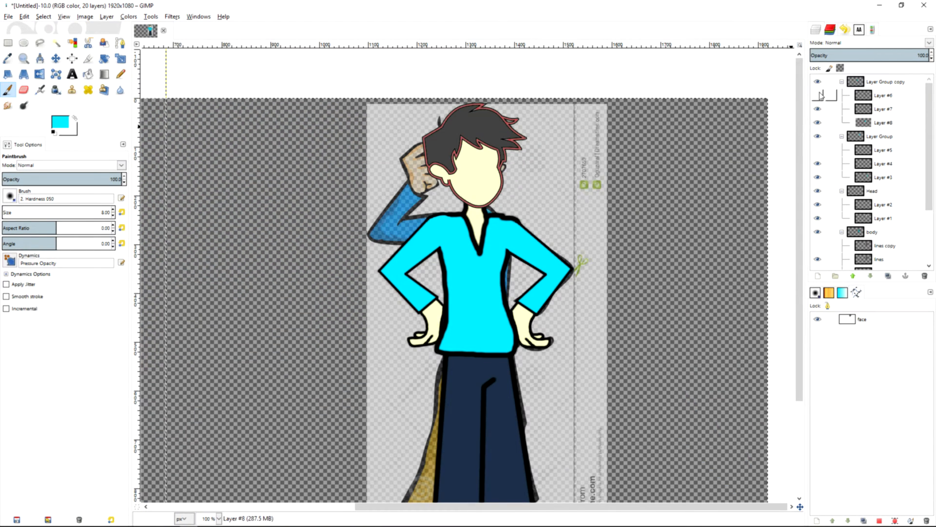
Create a new layer group above Layer Group copy and hide Layer Group copy.
left_click(842, 82)
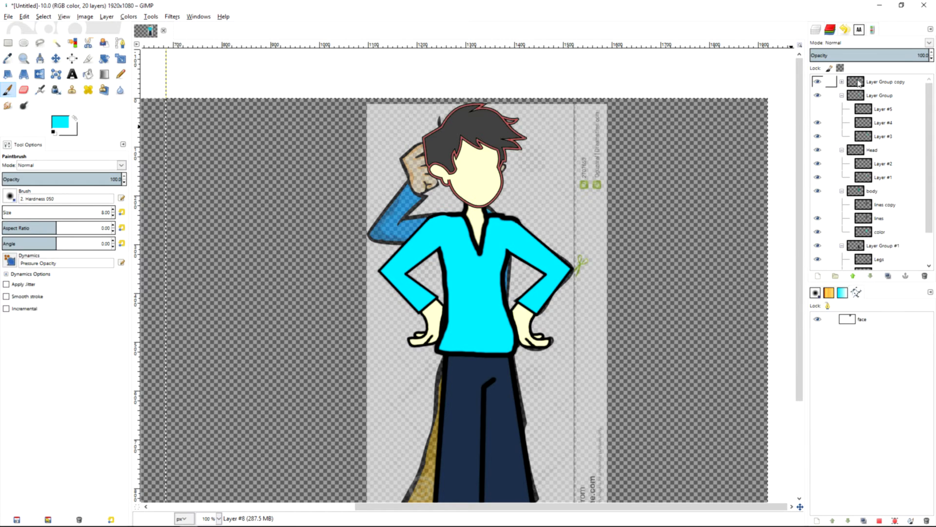
right_click(858, 82)
left_click(820, 120)
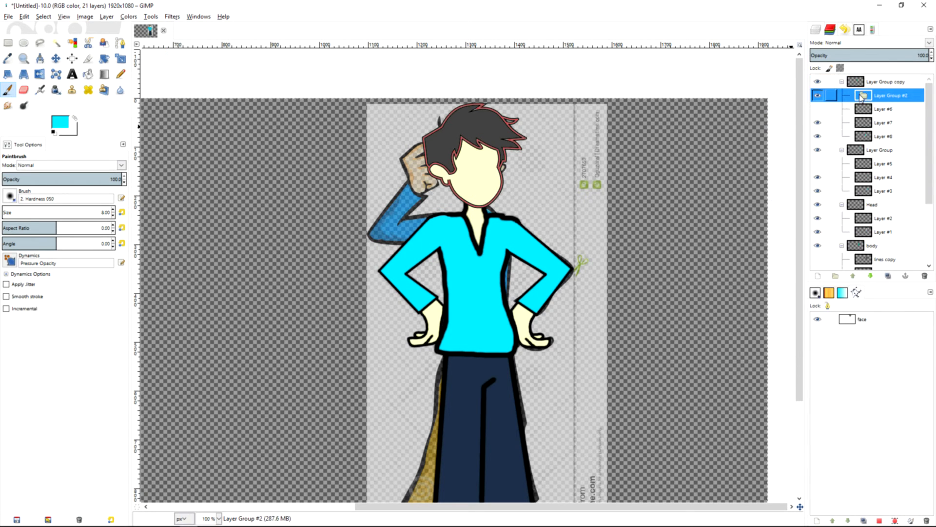
left_click_drag(858, 95, 861, 79)
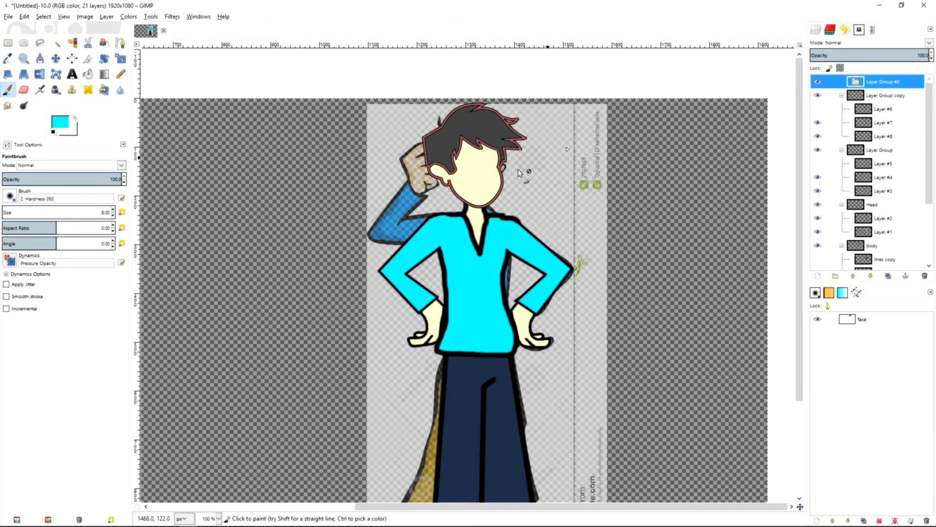
left_click(817, 96)
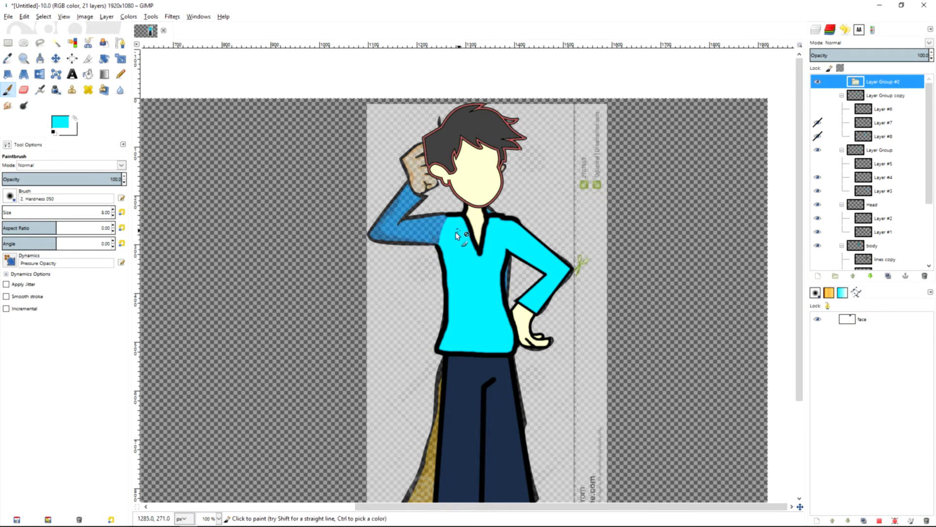
Reset the foreground color to black and add a new layer inside the new layer group.
scroll(456, 233, "up", 2)
key("d")
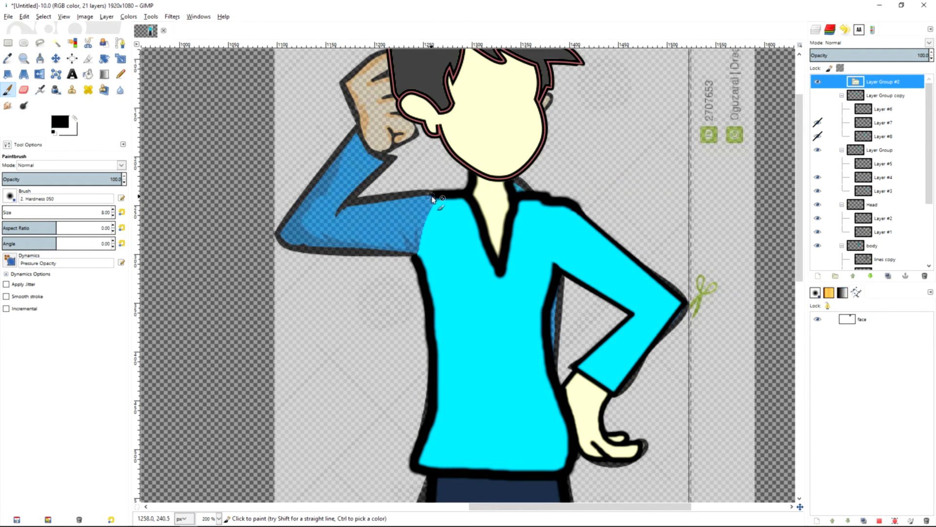
right_click(831, 82)
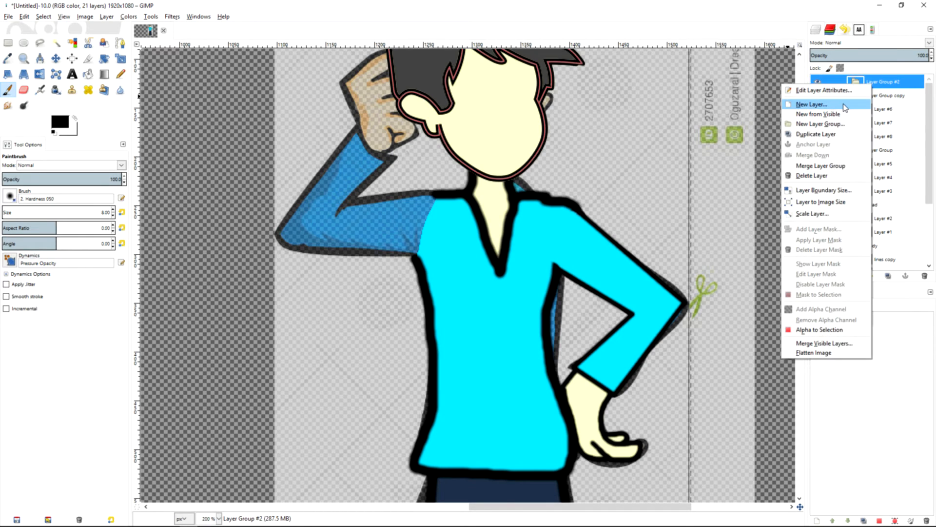
left_click(812, 105)
left_click(847, 185)
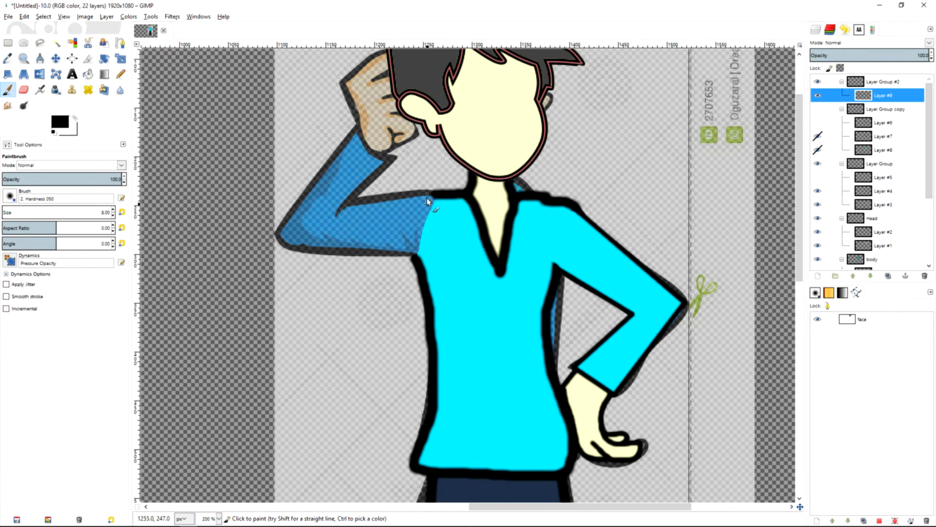
Outline an outstretched sleeve with straight black 8 px brush lines, from the shoulder out to the cuff and back to the armpit.
left_click(431, 196)
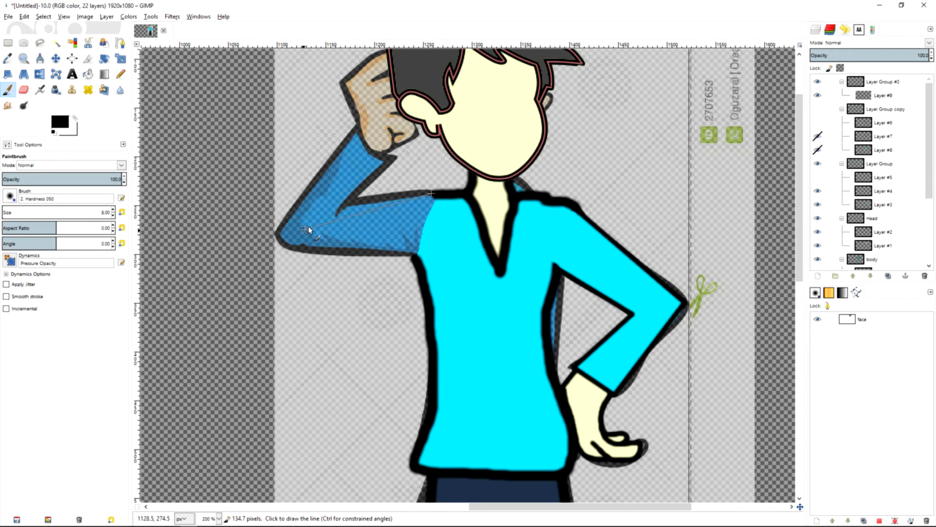
left_click(334, 210, "shift")
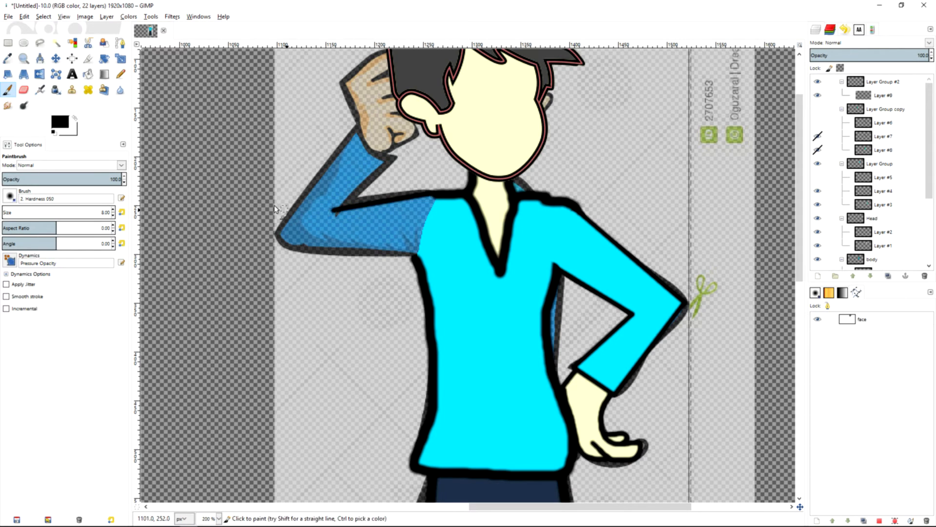
left_click(213, 192, "shift")
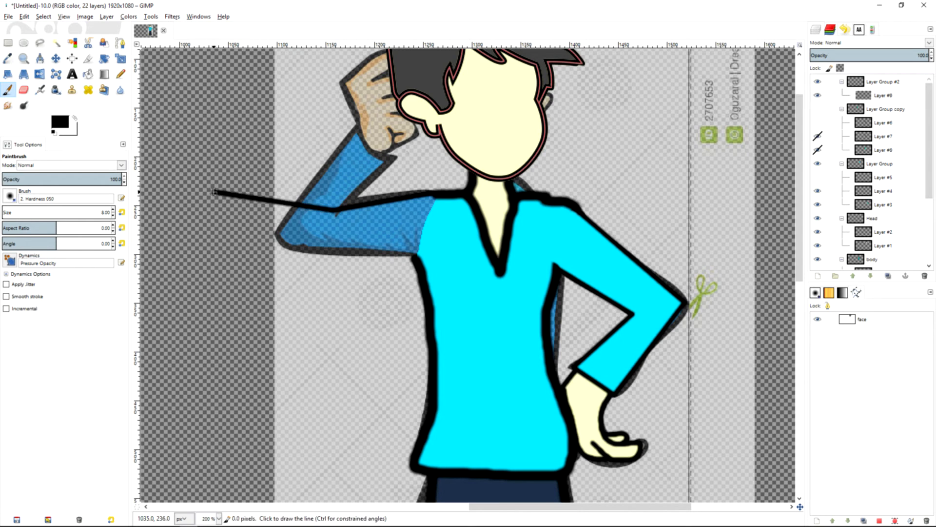
left_click(206, 238, "shift")
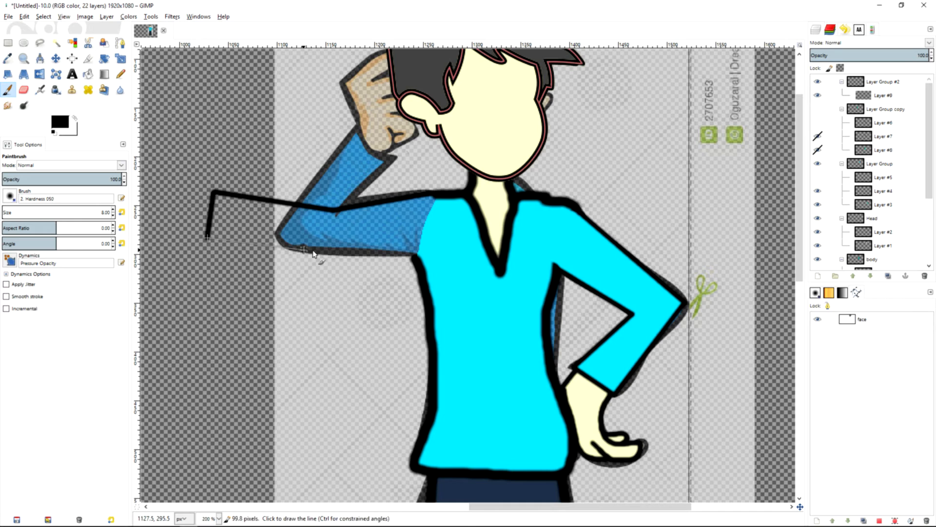
left_click(325, 259, "shift")
left_click(414, 257, "shift")
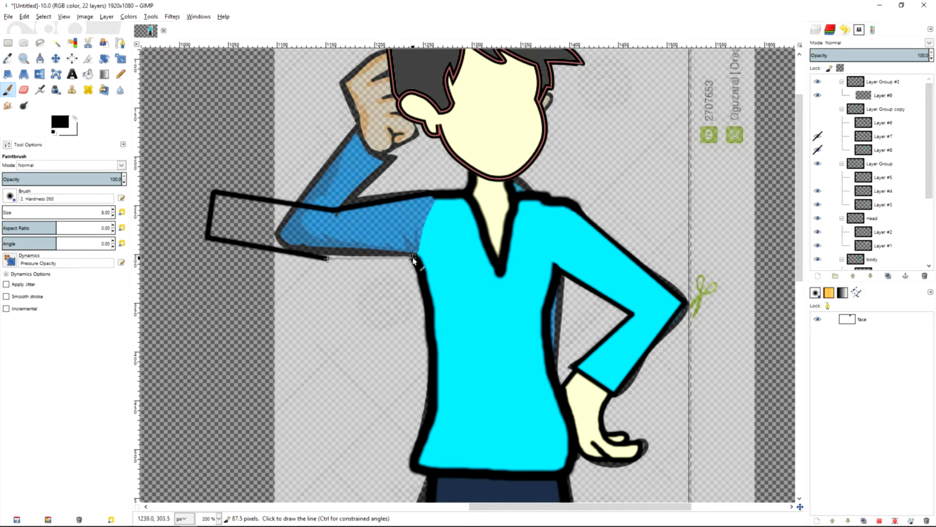
Draw the wrist, raised thumb and upper finger edge of a hand beyond the cuff with straight black 8 px brush lines.
left_click_drag(236, 215, 391, 233)
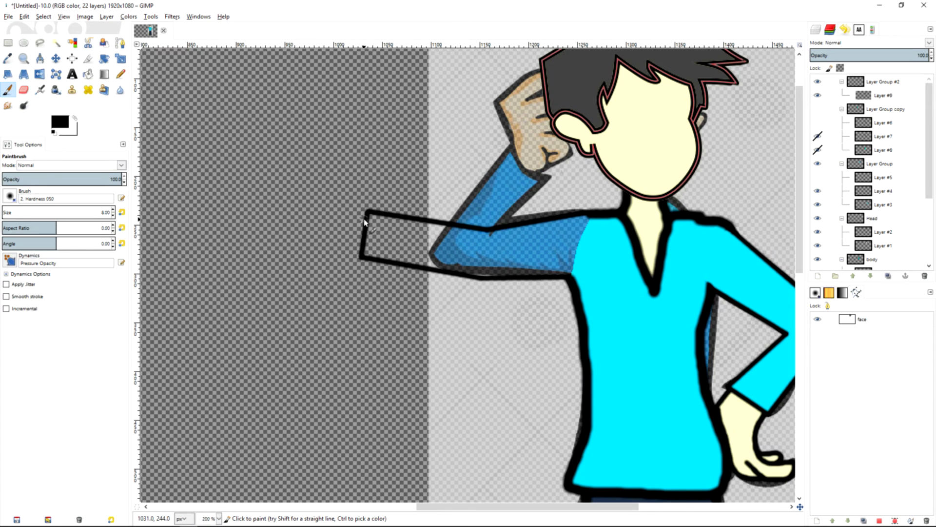
left_click(334, 202, "shift")
left_click(344, 150, "shift")
left_click(320, 147, "shift")
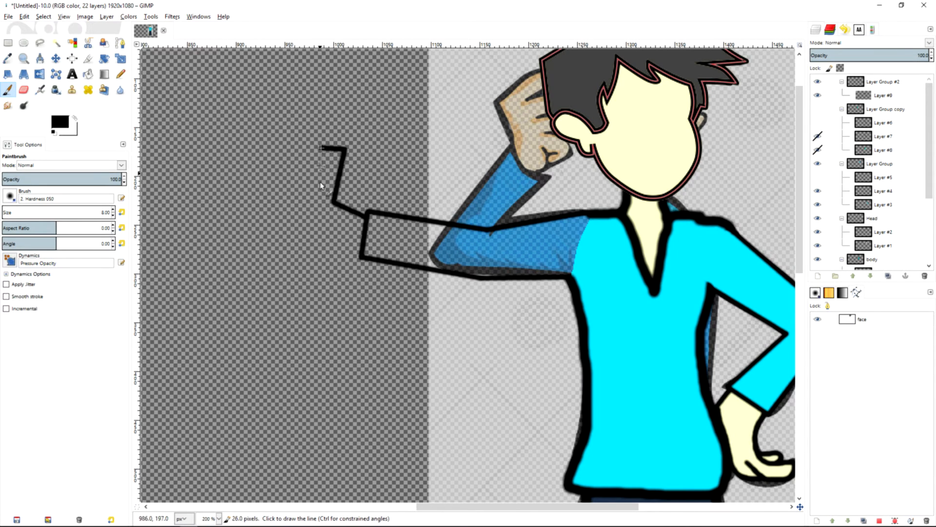
left_click(320, 191, "shift")
left_click(247, 175, "shift")
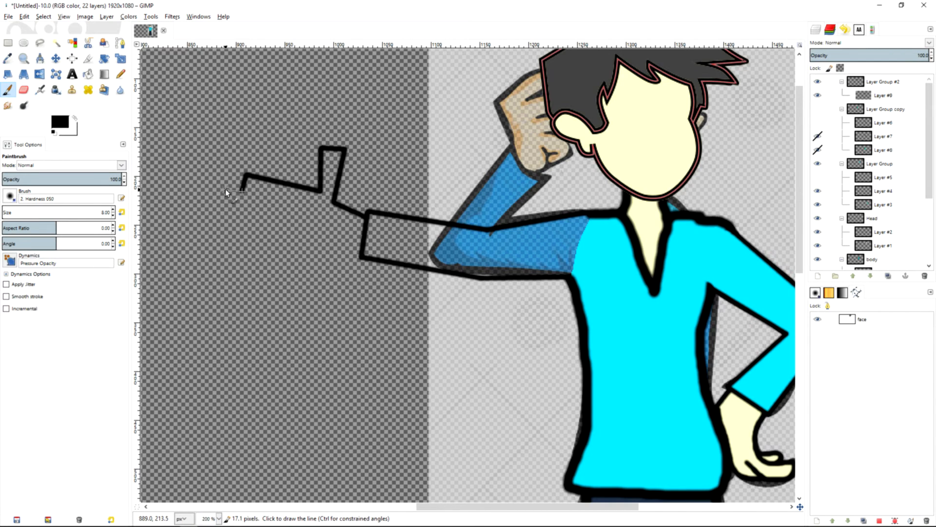
Complete the hand outline around the fingertips and underside back to the cuff, and add finger separations and a palm crease.
left_click(238, 223, "shift")
left_click(237, 238, "shift")
left_click(325, 253, "shift")
left_click(331, 234, "shift")
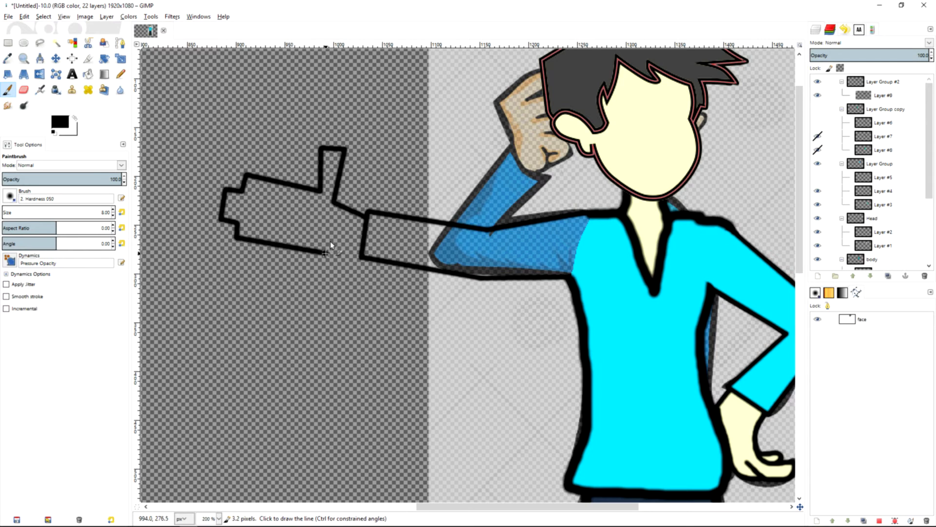
left_click(362, 241, "shift")
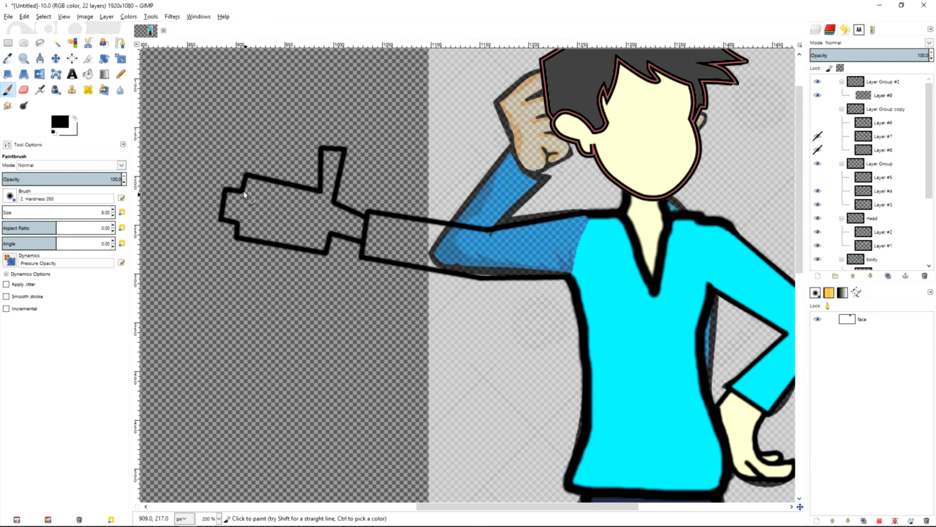
mouse_move(245, 189)
left_mouse_down()
mouse_move(269, 195)
mouse_move(265, 211)
mouse_move(280, 227)
left_mouse_up()
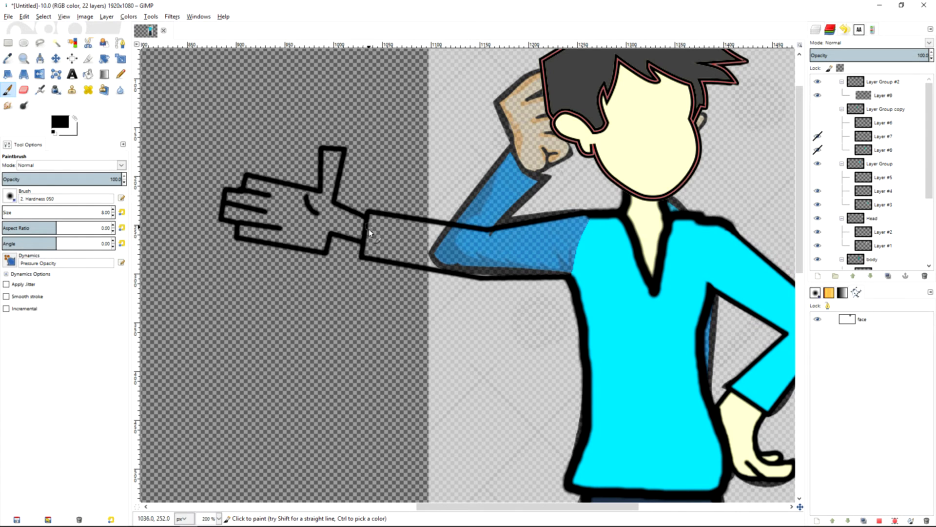
left_click(40, 42)
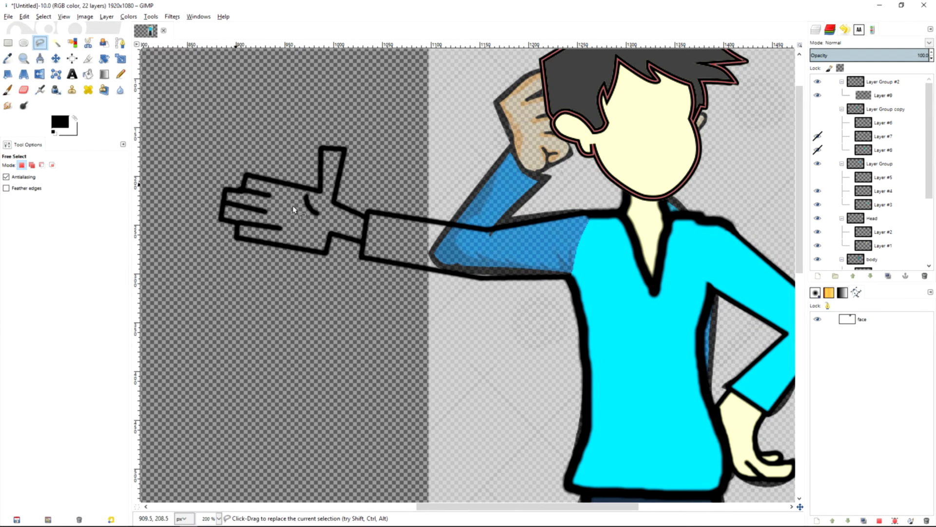
left_click(356, 246)
left_click(356, 246)
key("shift+r")
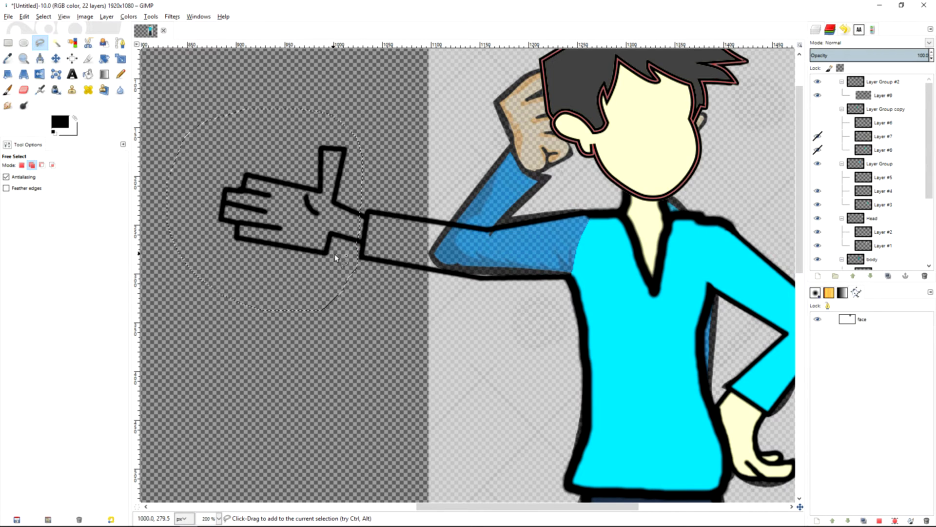
left_click(336, 253)
left_click(456, 163)
key("ctrl+shift+a")
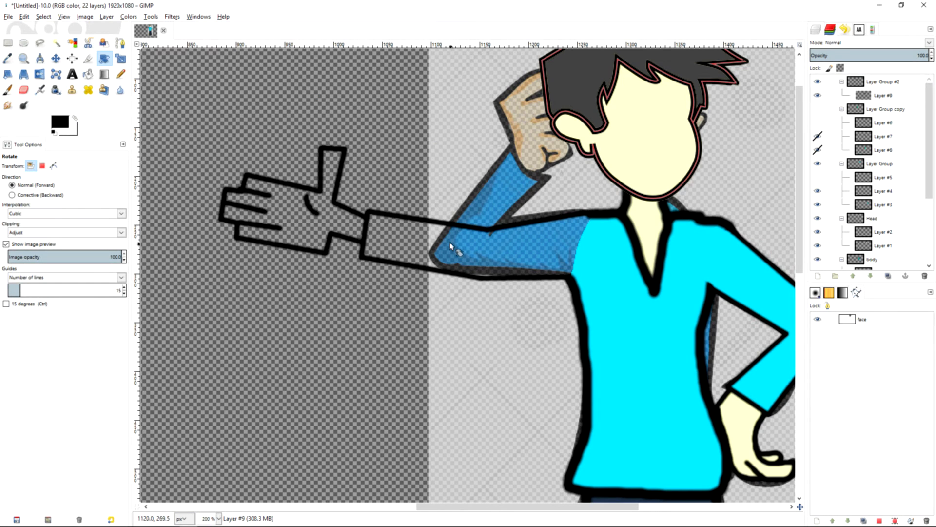
Duplicate Layer #9, which holds the outstretched arm's line art.
scroll(503, 238, "down", 1)
scroll(502, 238, "down", 1)
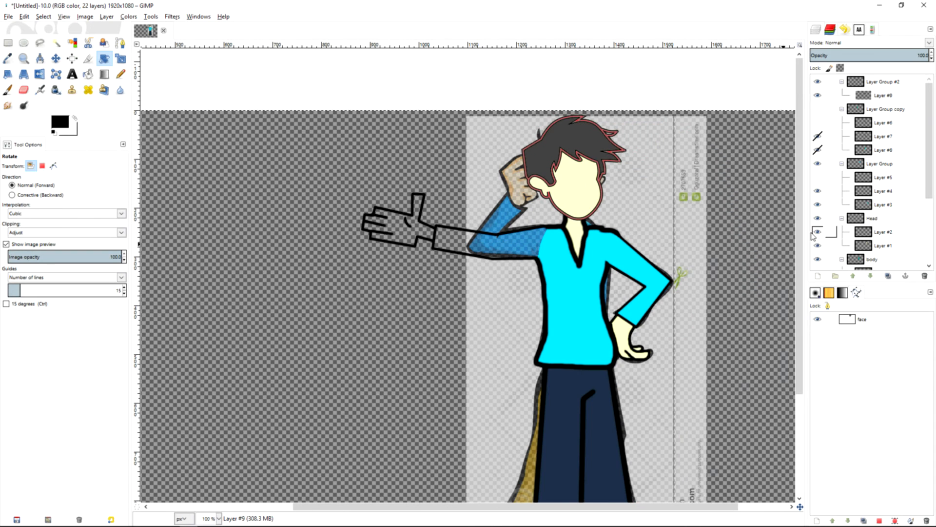
right_click(878, 96)
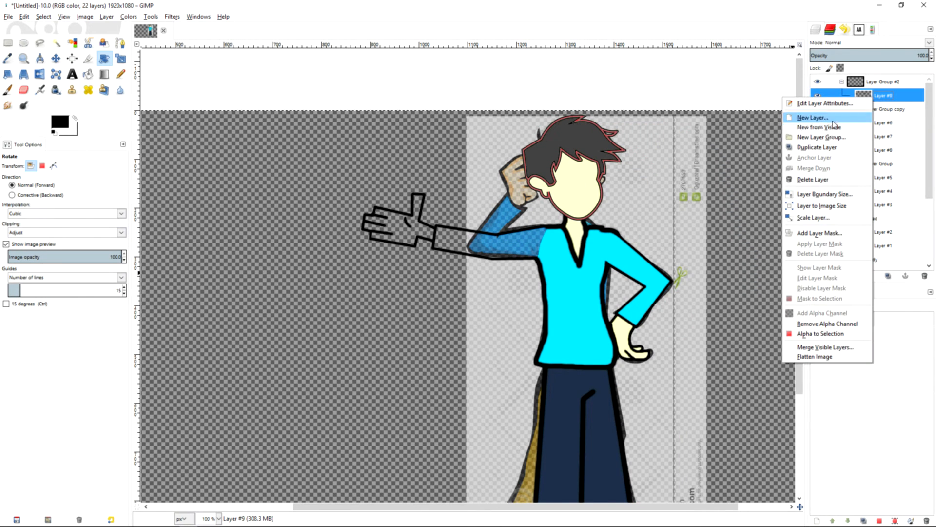
left_click(827, 148)
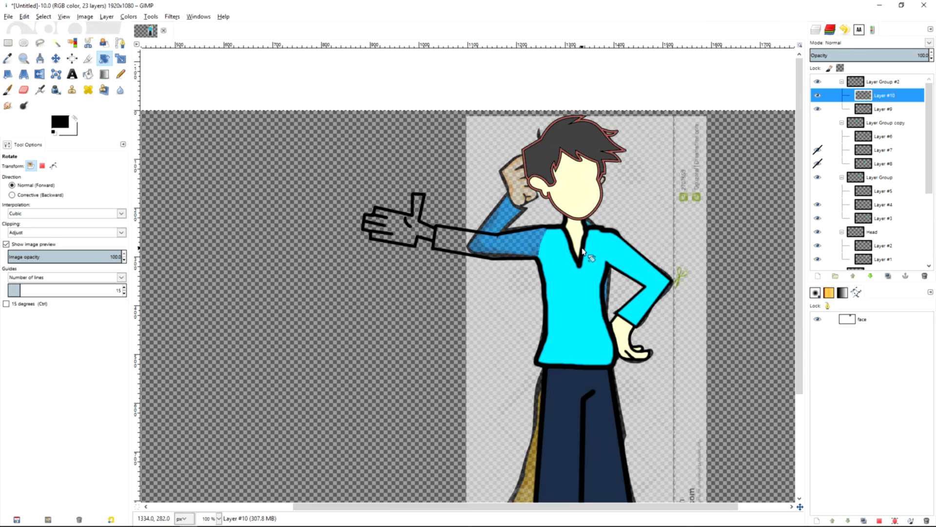
Hide the body layer group so the shirt no longer covers the outstretched arm's shoulder area.
scroll(554, 229, "up", 3)
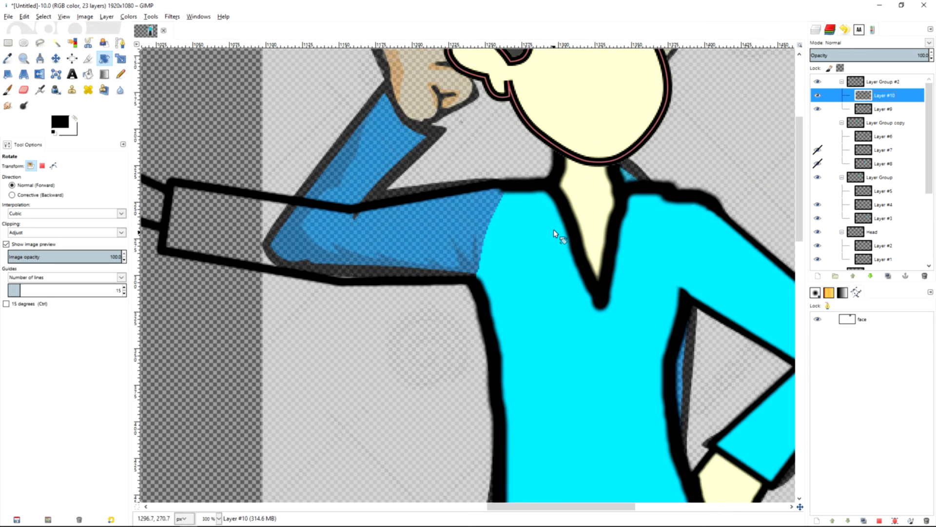
left_click(818, 178)
scroll(848, 170, "down", 3)
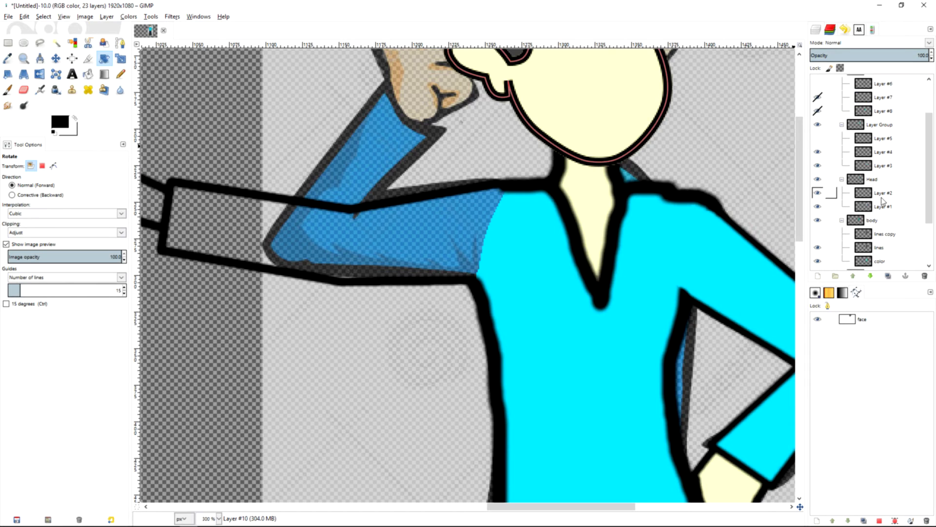
left_click(818, 194)
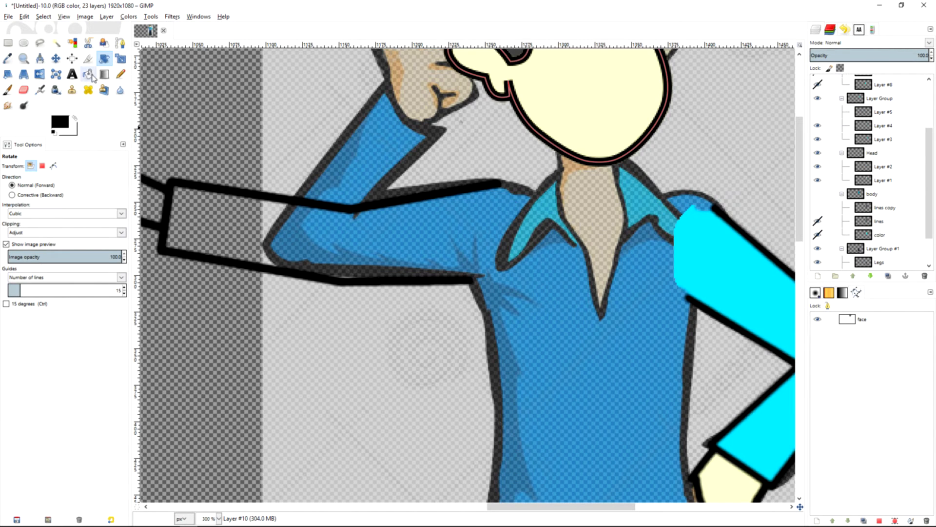
Close the sleeve at the shoulder on Layer #10 with a rounded black 8 px brush line down to the armpit.
left_click(7, 89)
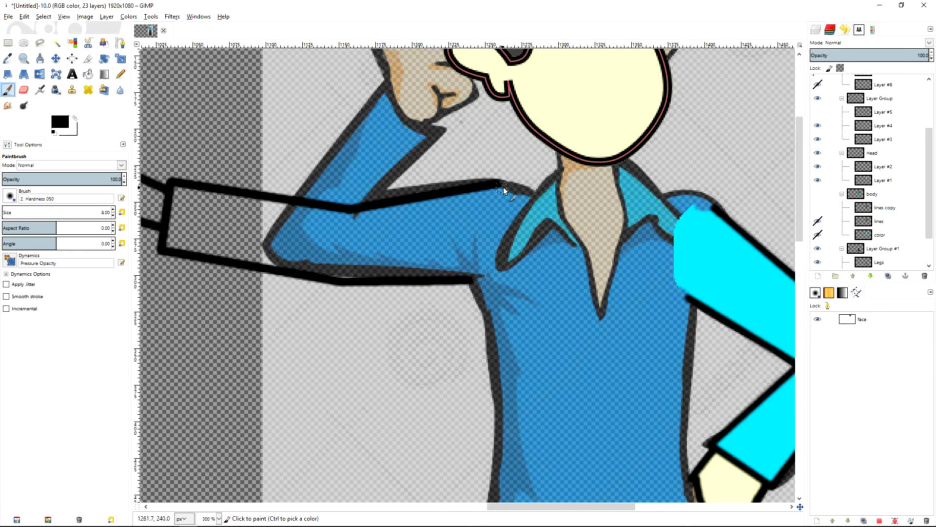
left_click_drag(499, 188, 516, 193)
scroll(861, 206, "up", 3)
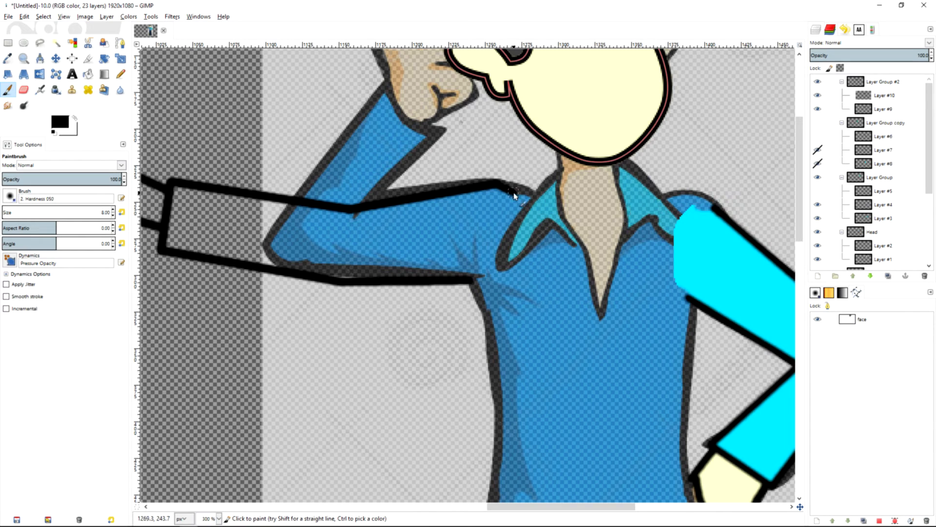
mouse_move(521, 239)
left_mouse_down()
mouse_move(499, 272)
mouse_move(482, 279)
left_mouse_up()
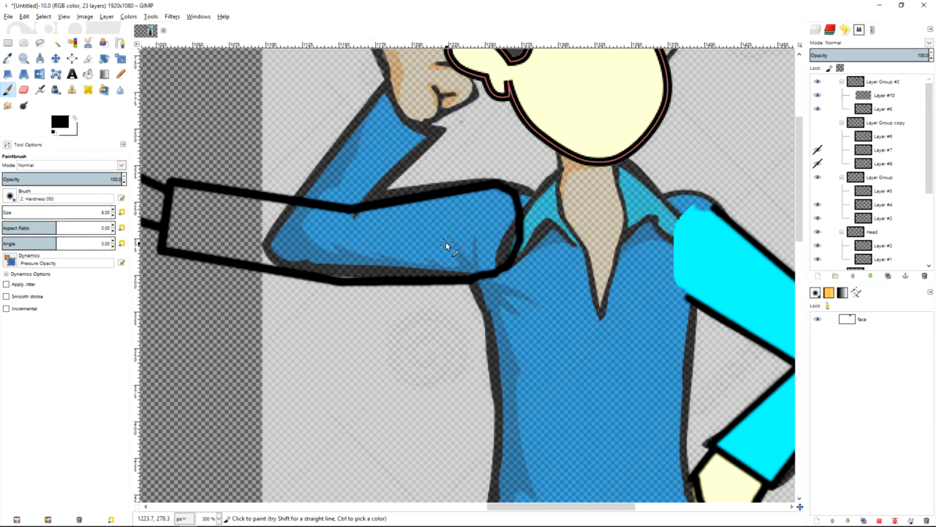
Hide Layer #9, fuzzy-select the sleeve's interior on Layer #10 and grow the selection into the outline.
left_click(56, 43)
left_click(251, 204)
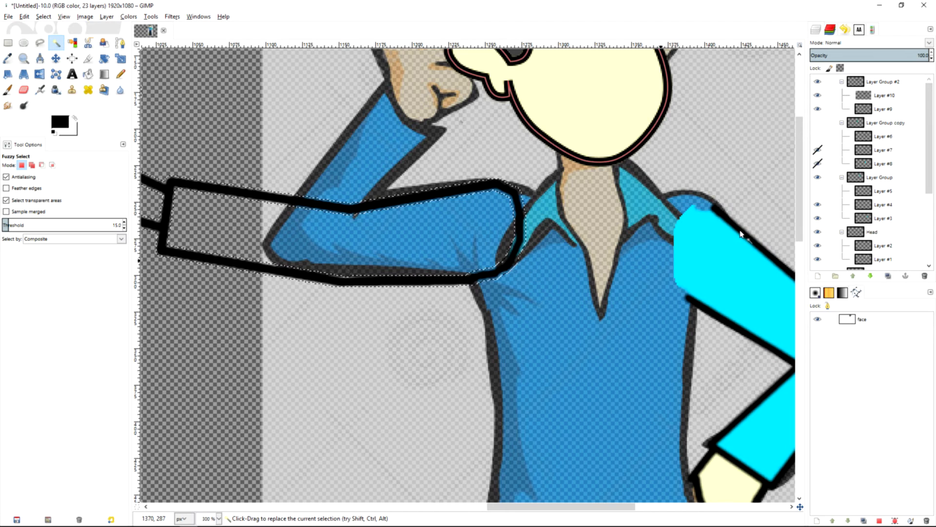
left_click(824, 97)
key("ctrl+shift+a")
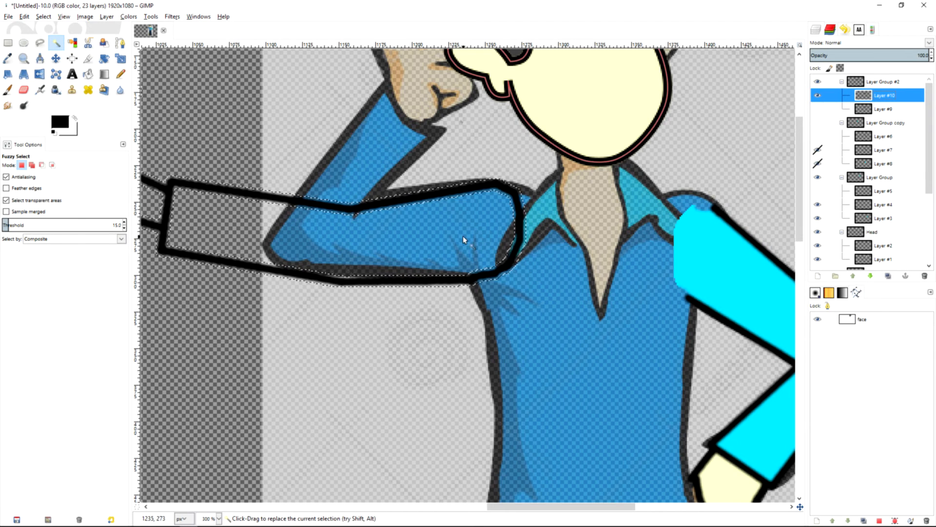
left_click(439, 249)
key("alt+s")
key("g")
left_click(442, 283)
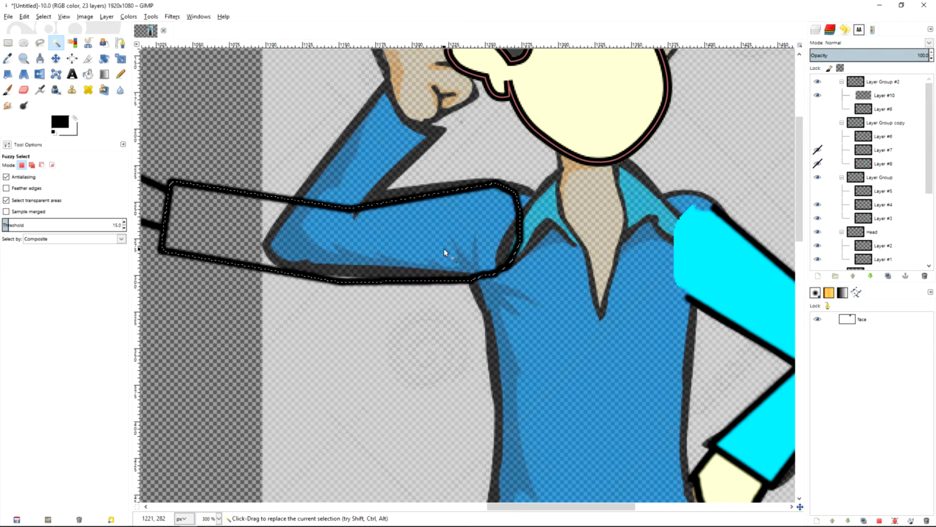
Switch to Bucket Fill and set the foreground color to the shirt's cyan.
key("shift+b")
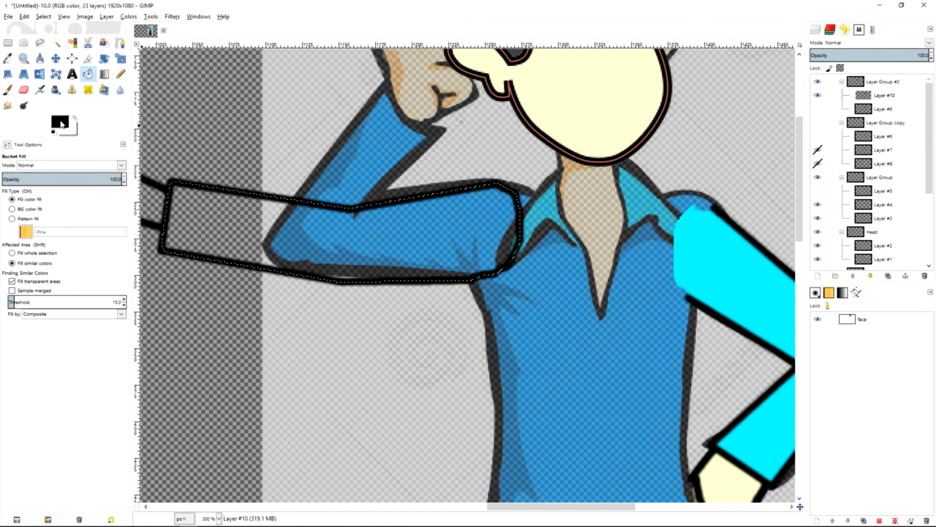
left_click(60, 122)
left_click(122, 194)
left_click(113, 231)
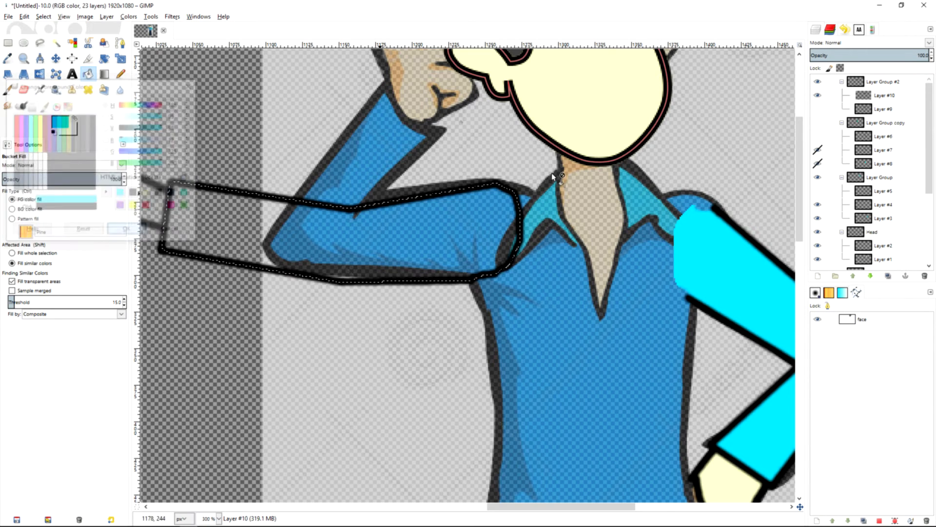
Create a transparent 1920 x 1080 px layer named color and place it below Layer #9 in Layer Group #2.
left_click(876, 115)
right_click(876, 115)
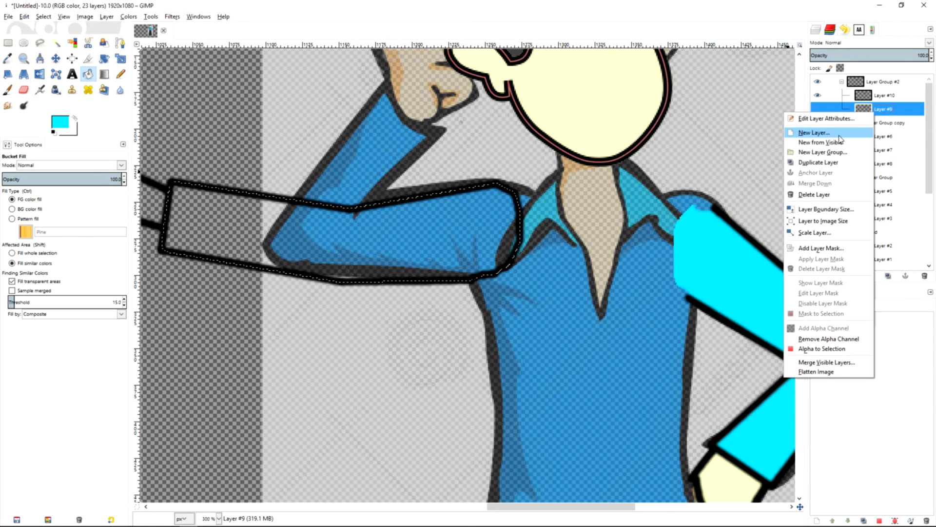
left_click(819, 132)
type("color")
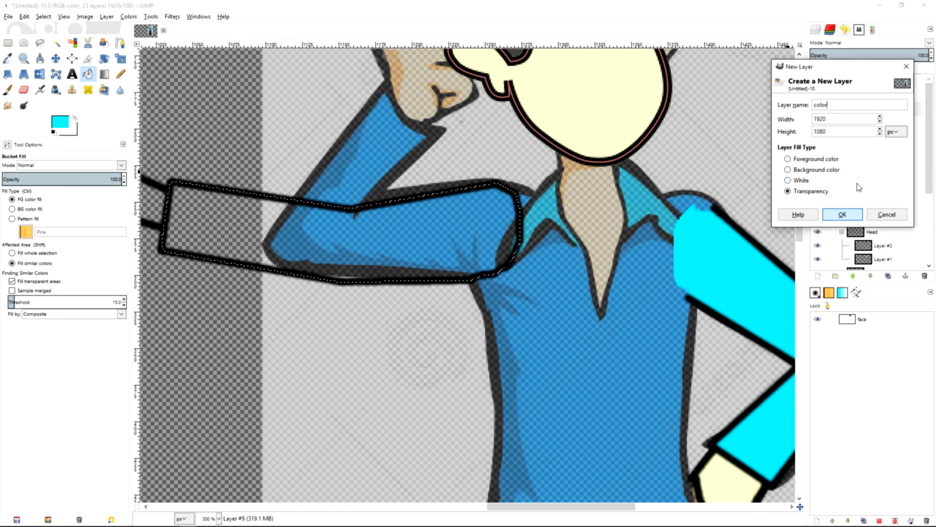
key("Return")
left_click_drag(895, 110, 891, 129)
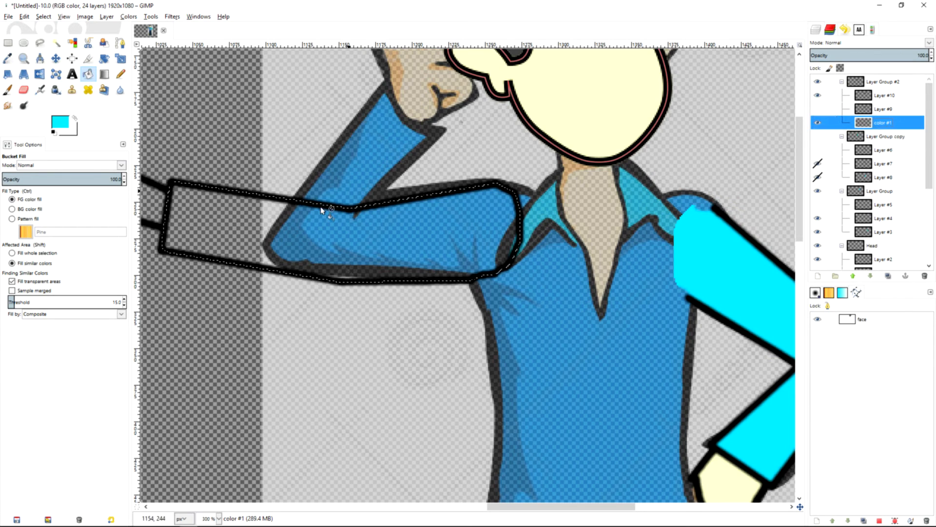
Fill the selected sleeve with cyan on the new color layer, show Layer #9 and hide Layer #10.
left_click(298, 219)
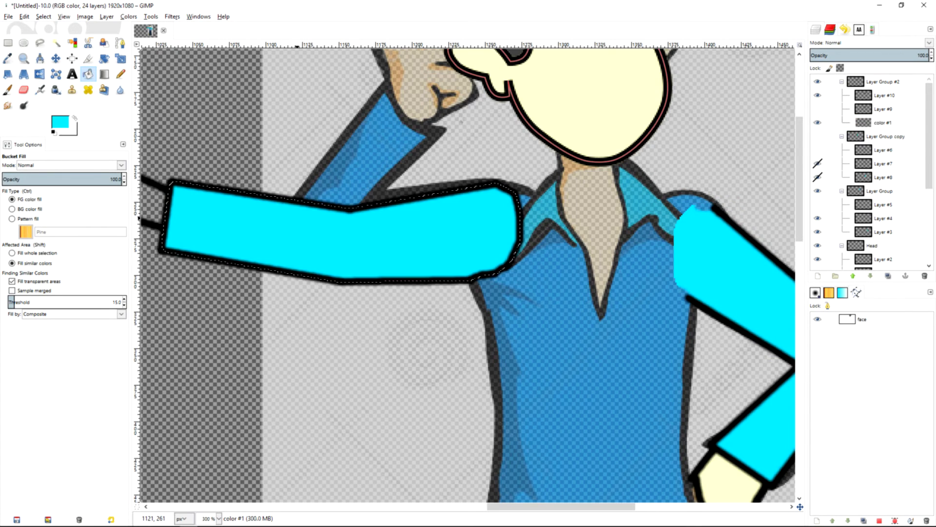
left_click(818, 109)
left_click(818, 95)
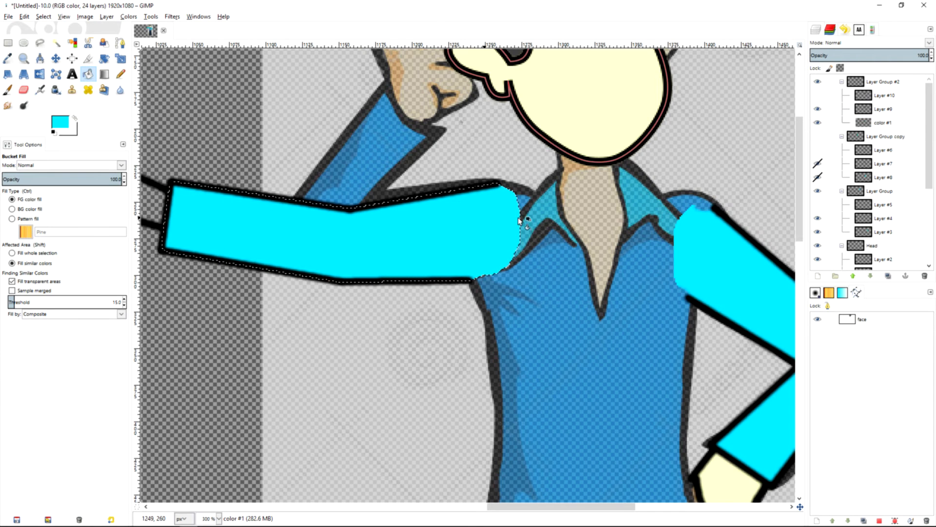
Fuzzy-select the interior of the outstretched hand on Layer #9 and grow the selection into its outline.
scroll(487, 224, "right", 2)
scroll(746, 177, "left", 10)
scroll(746, 178, "up", 2)
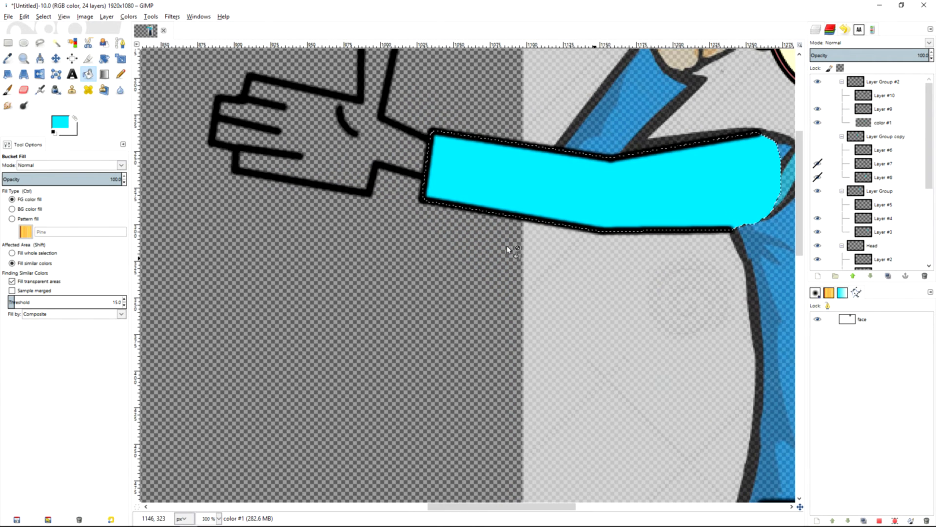
left_click(854, 112)
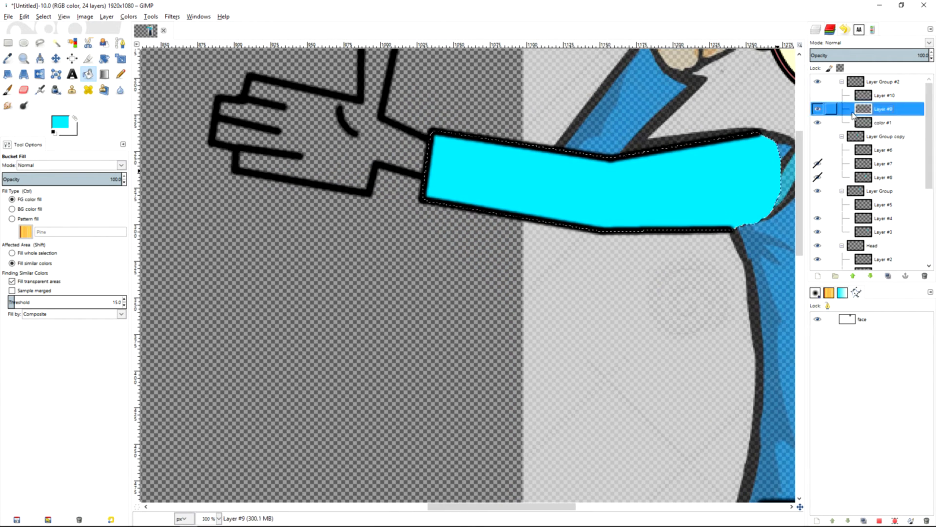
key("u")
left_click(320, 166)
key("alt+s")
key("g")
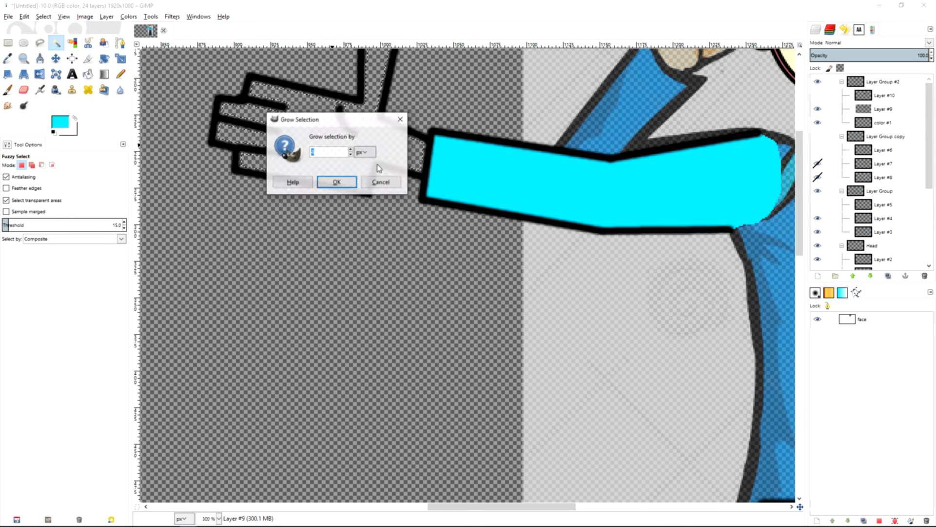
left_click(337, 182)
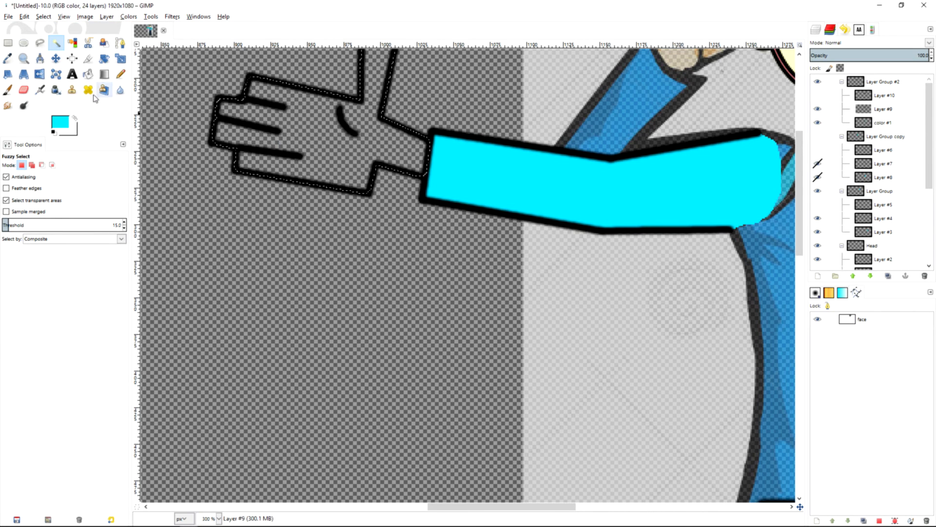
Set the foreground color to the pale skin tone and fill the selected hand on the color #1 layer.
left_click(61, 122)
left_click(146, 193)
left_click(128, 231)
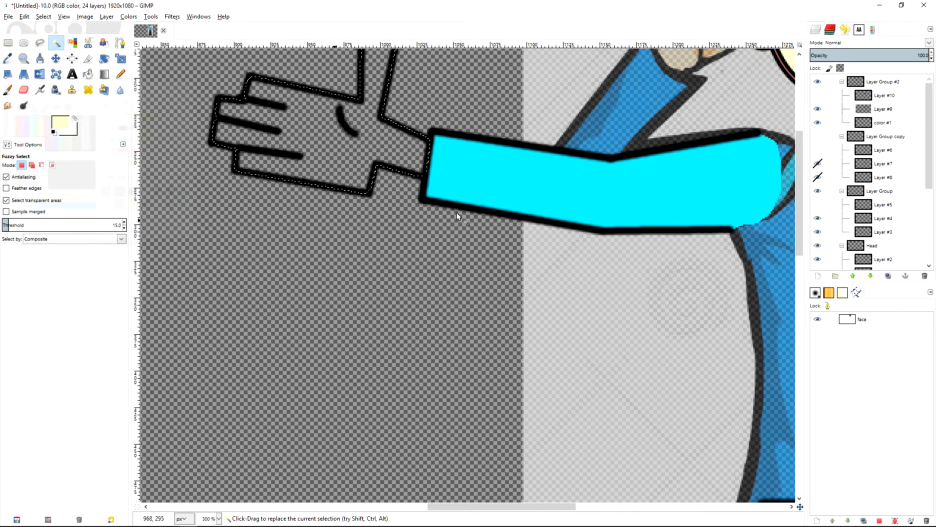
left_click(868, 125)
key("shift+b")
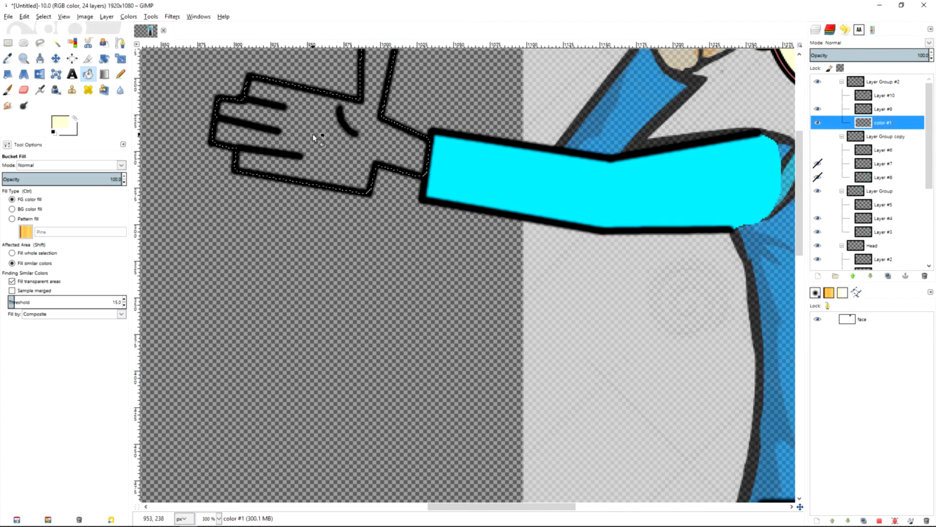
left_click(309, 140)
key("1")
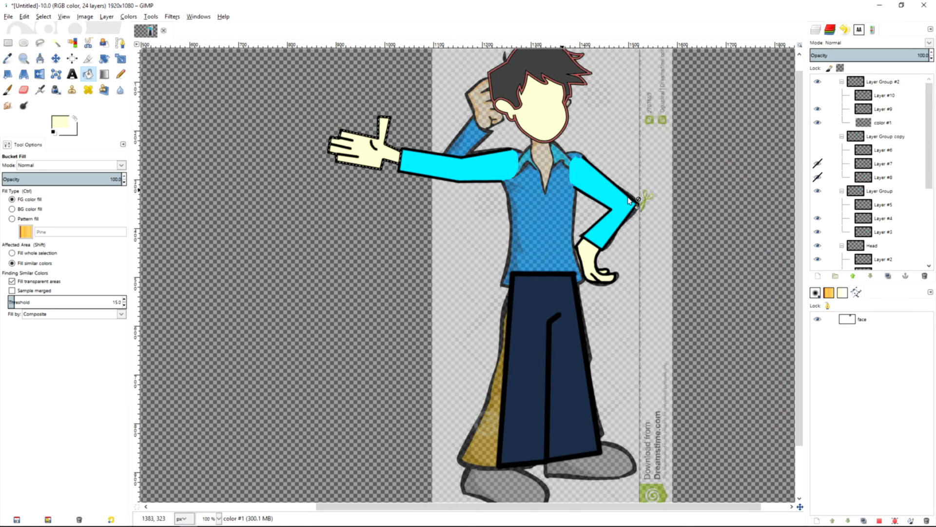
Collapse and hide Layer Group #2, and show Layer Group copy with the hand-on-hip arm.
left_click(841, 81)
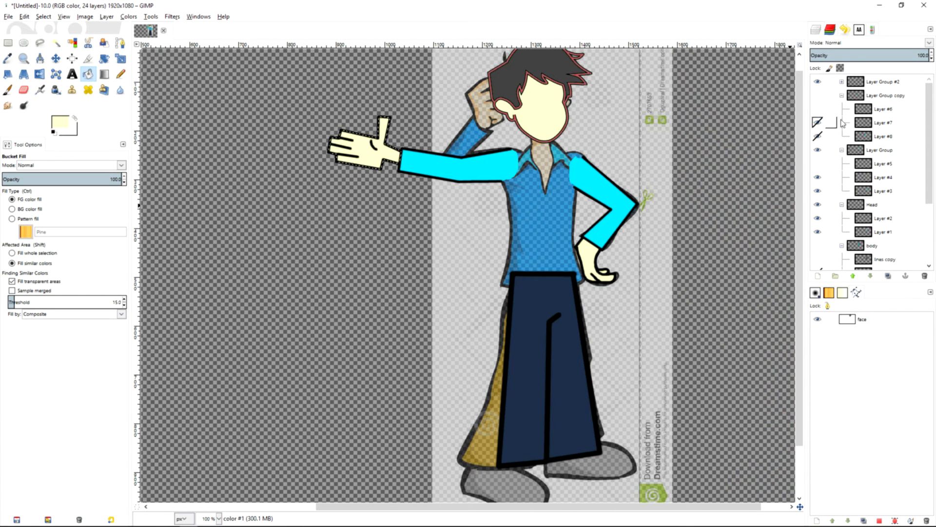
left_click(818, 82)
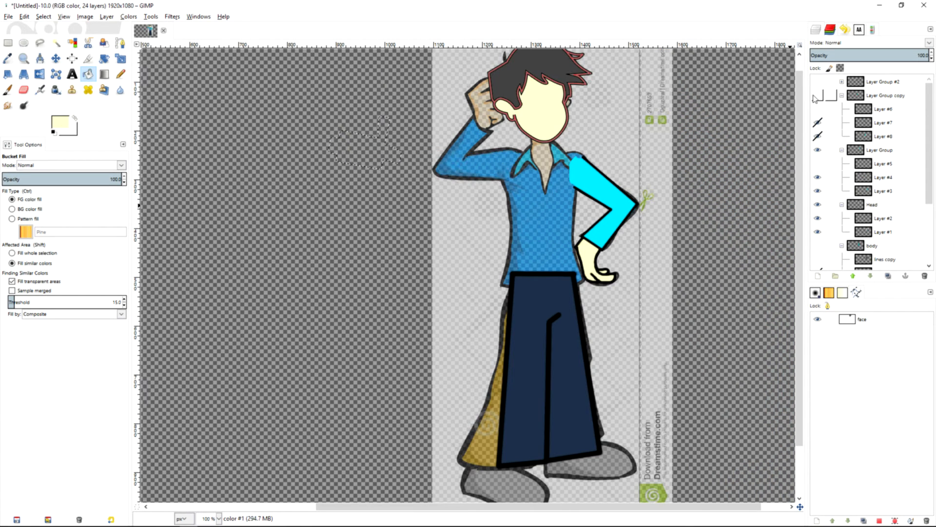
left_click(818, 95)
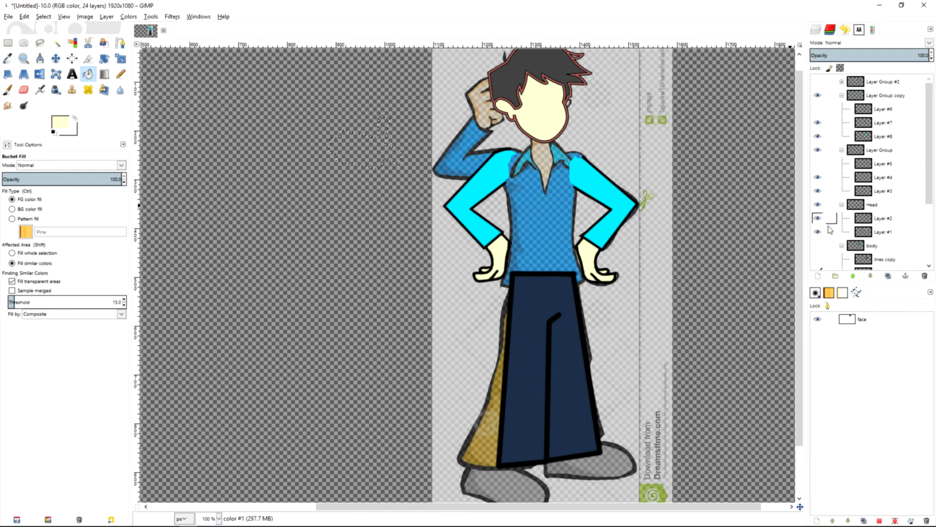
Show the body layer group and hide the Pasted Layer holding the reference drawing.
left_click(818, 246)
scroll(868, 171, "down", 5)
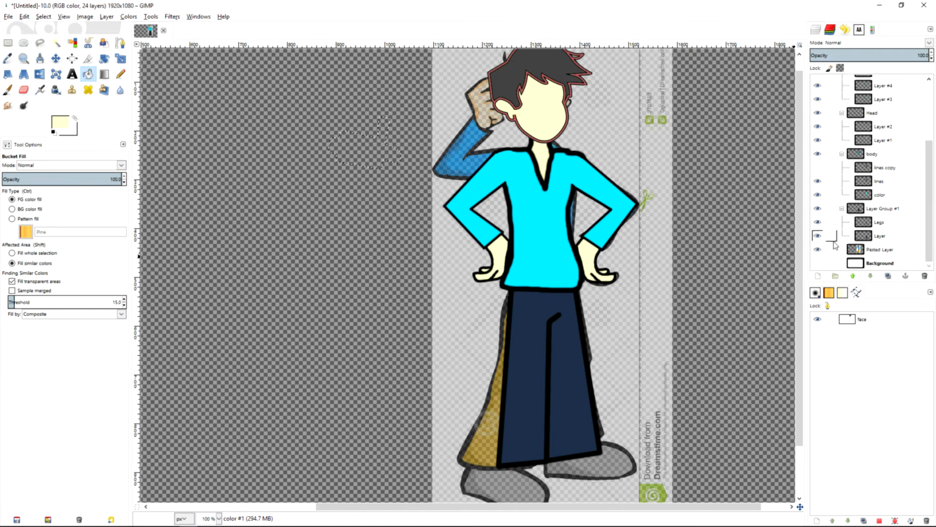
left_click(818, 249)
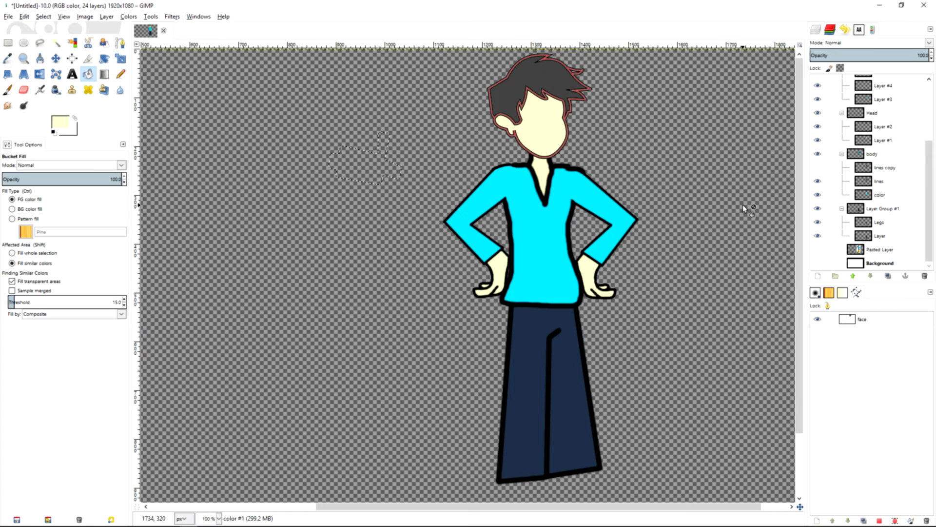
Show the white Background layer and extend it to the full image size.
left_click(817, 263)
key("ctrl+x")
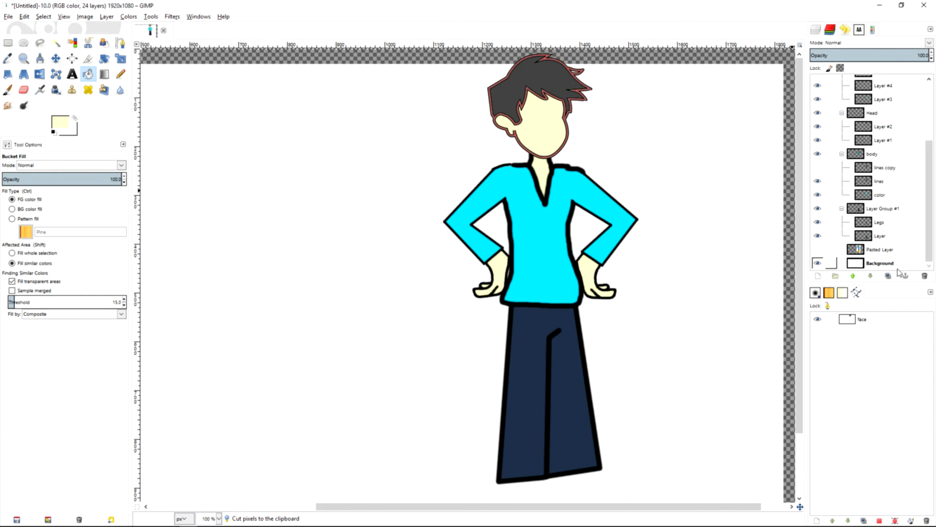
right_click(882, 264)
key("Escape")
right_click(882, 267)
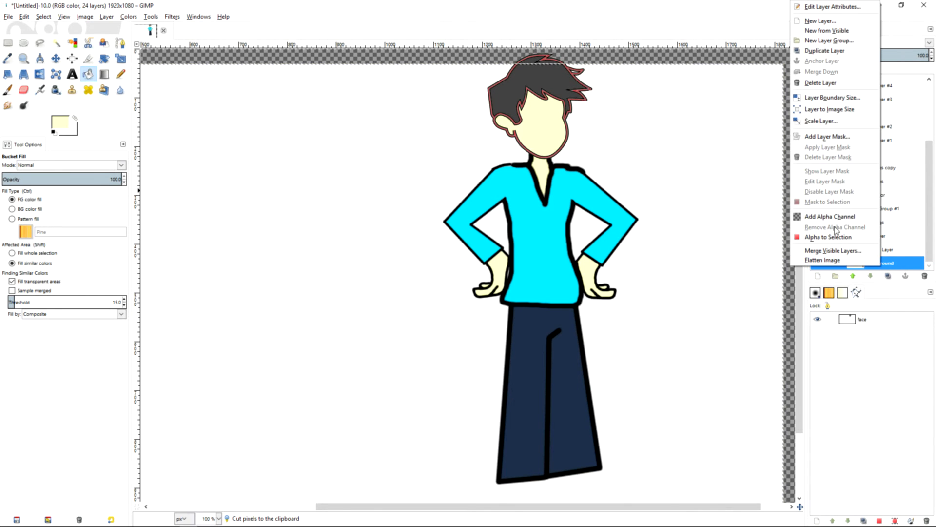
left_click(829, 110)
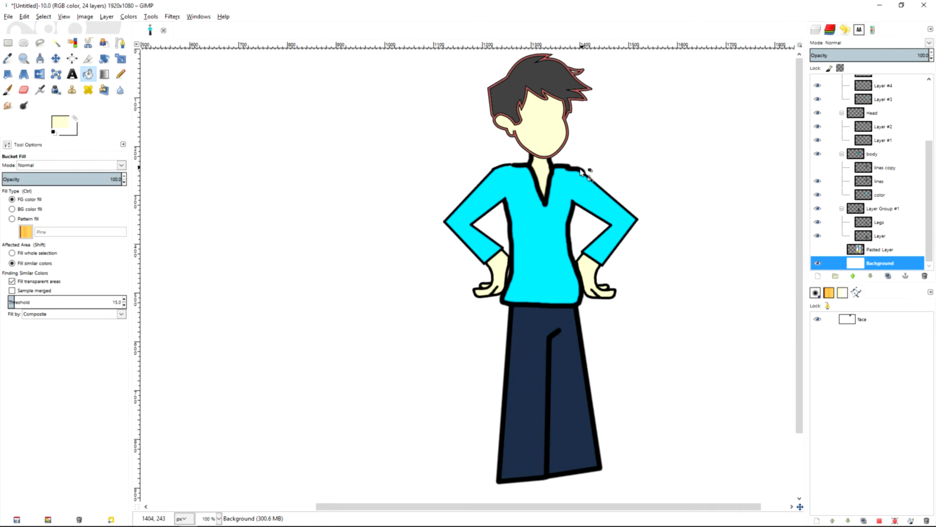
Inspect the assembled figure and toggle the layers of Layer Group #2 to check the outstretched-arm artwork, leaving that group hidden.
scroll(564, 229, "down", 3)
scroll(560, 234, "up", 2)
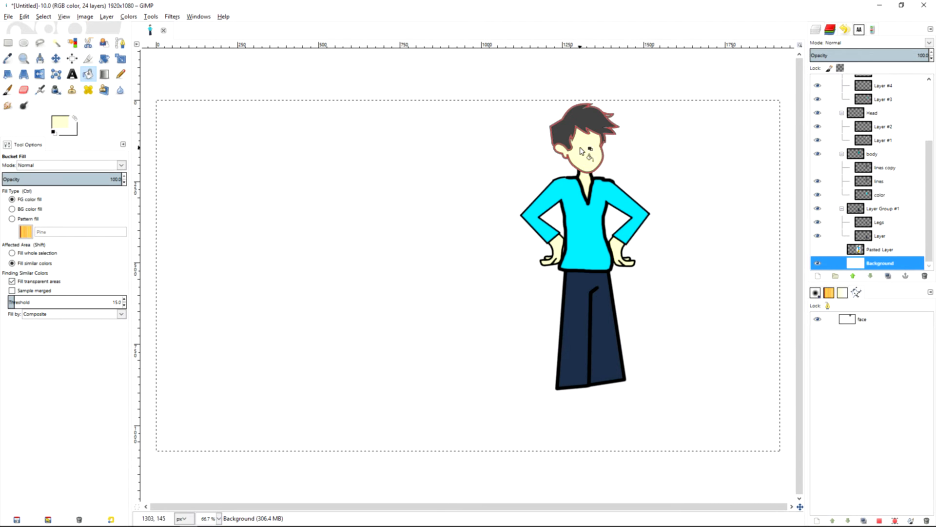
scroll(581, 149, "up", 3)
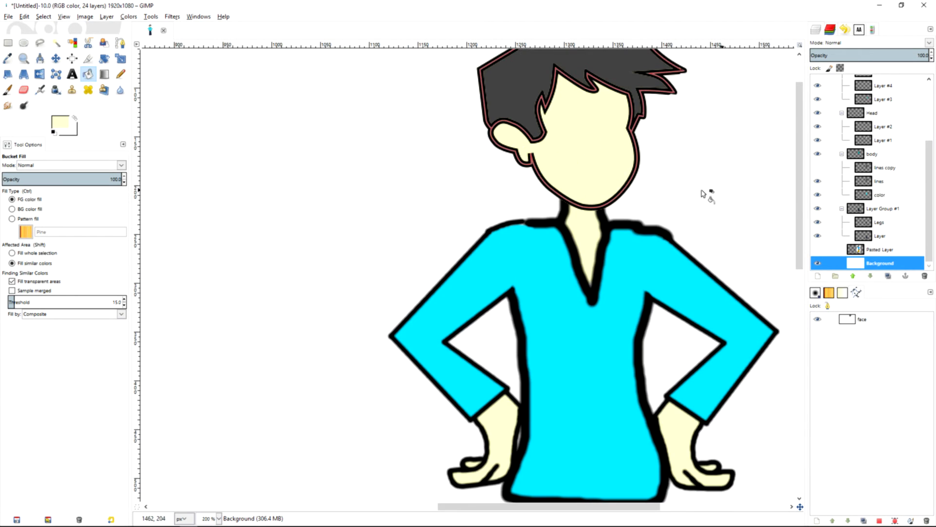
left_click_drag(929, 174, 929, 105)
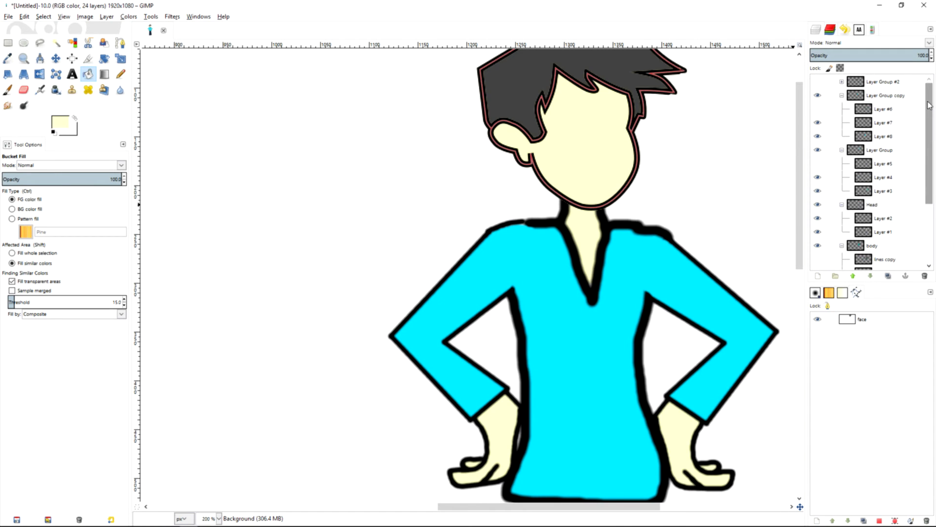
scroll(649, 238, "down", 3)
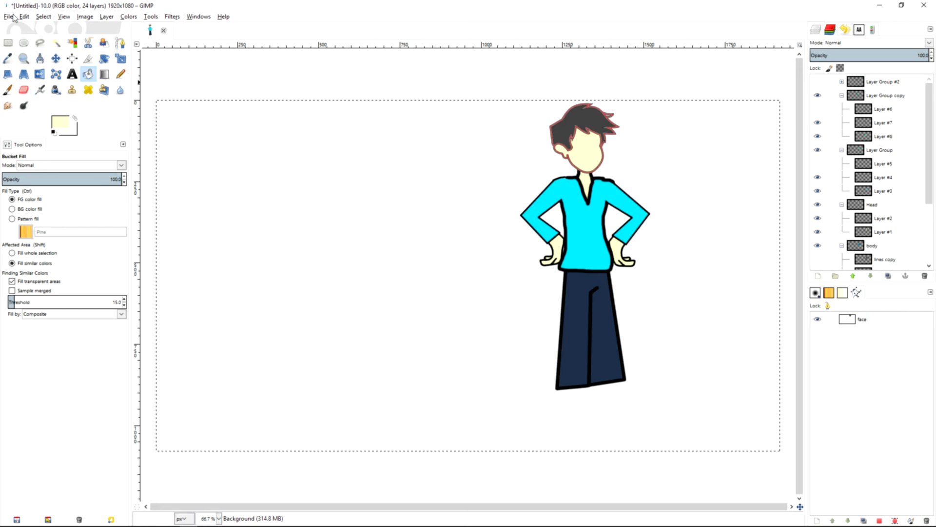
left_click(817, 81)
left_click(841, 82)
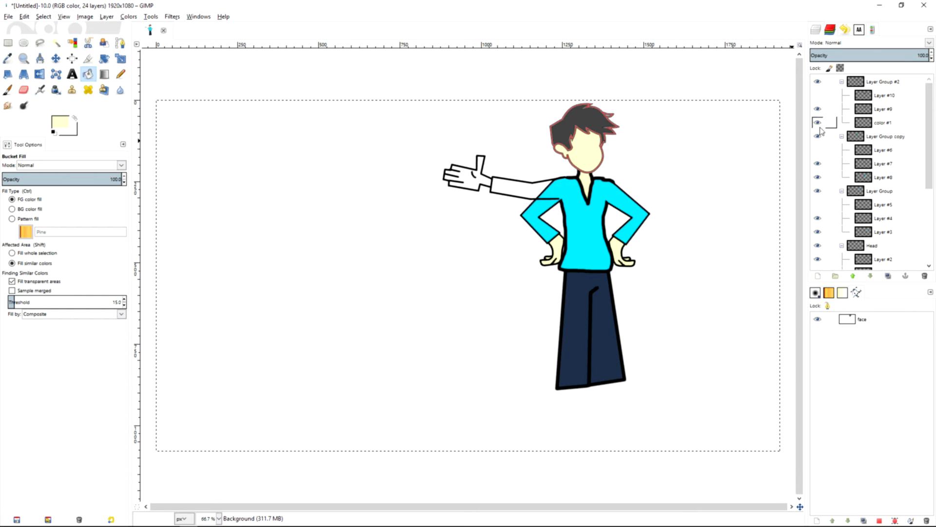
left_click(818, 95)
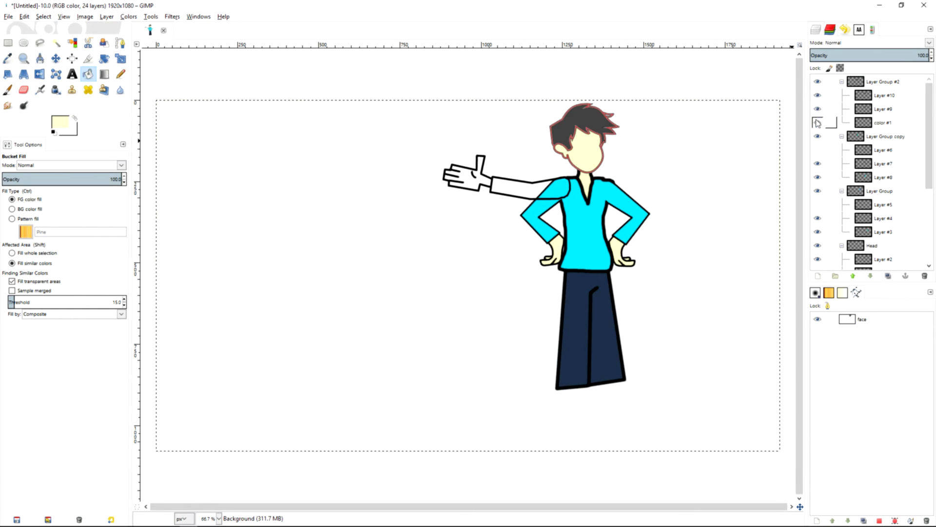
left_click(817, 112)
left_click(818, 98)
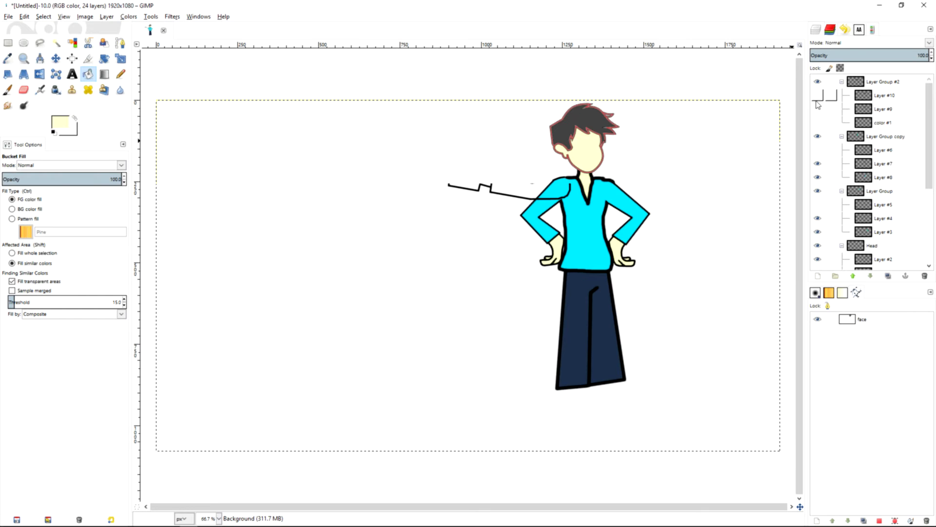
left_click(818, 109)
left_click(818, 81)
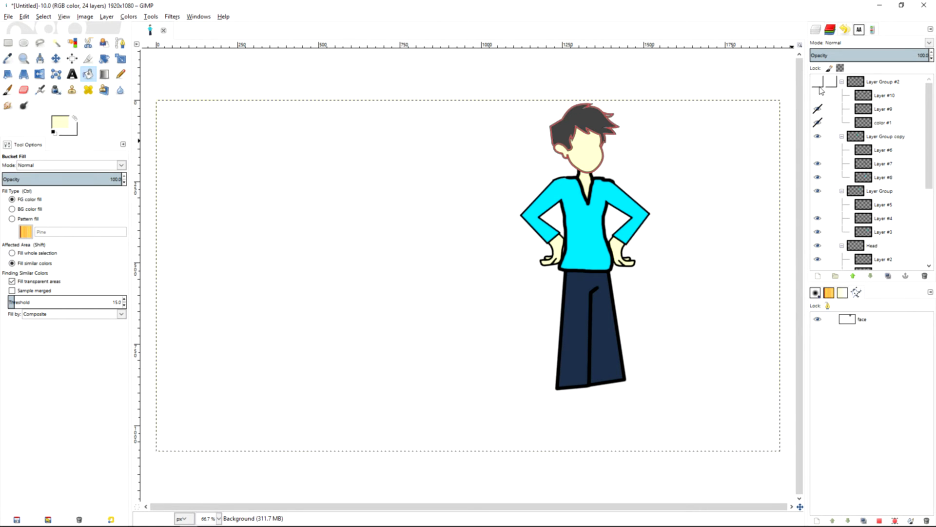
left_click(818, 136)
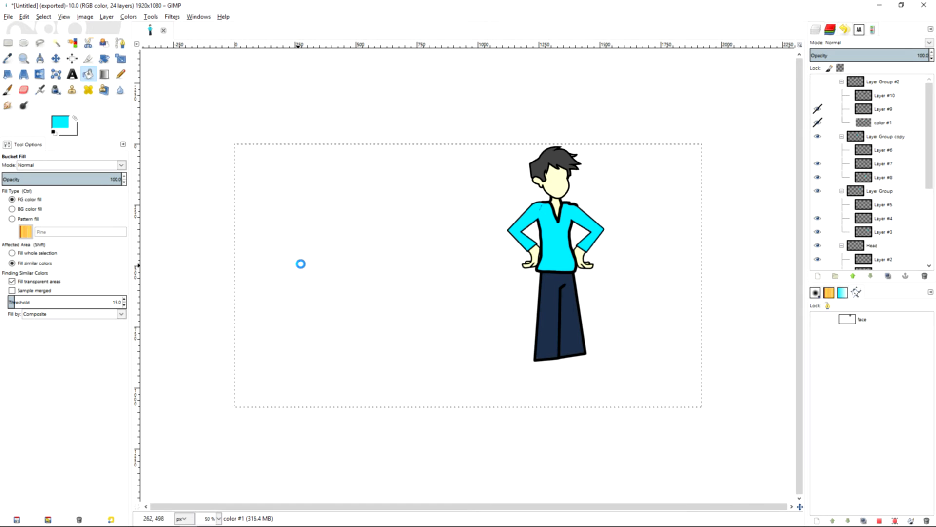
Export the hands-on-hips pose to the Downloads folder as frame 01.png with the current PNG options.
key("ctrl+z")
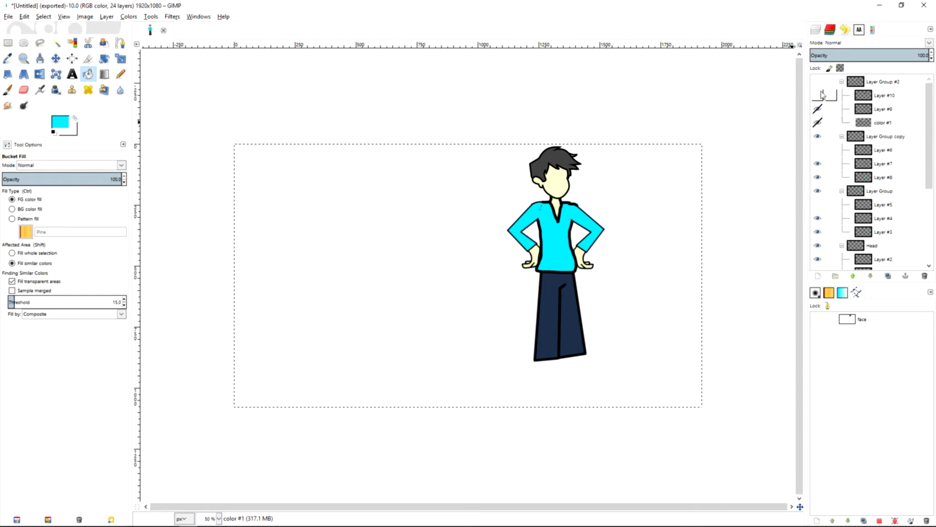
left_click(878, 123)
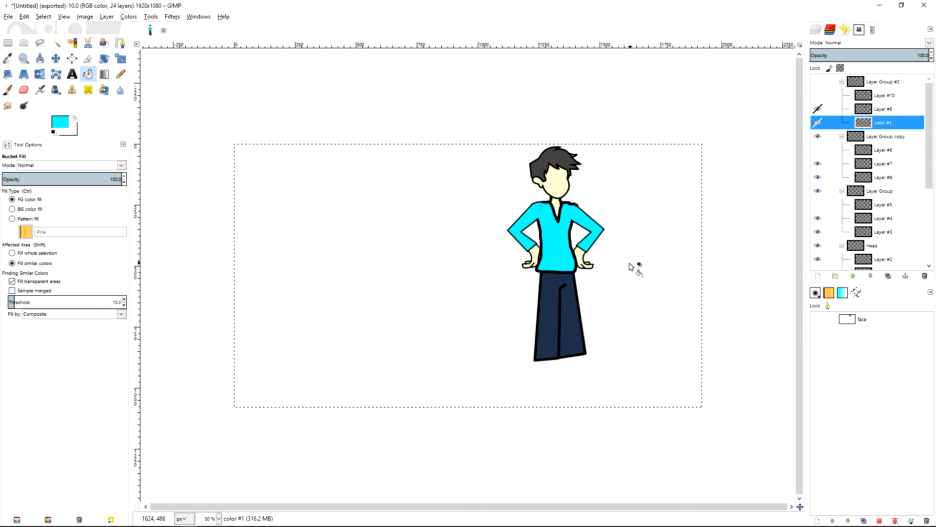
scroll(571, 248, "up", 2)
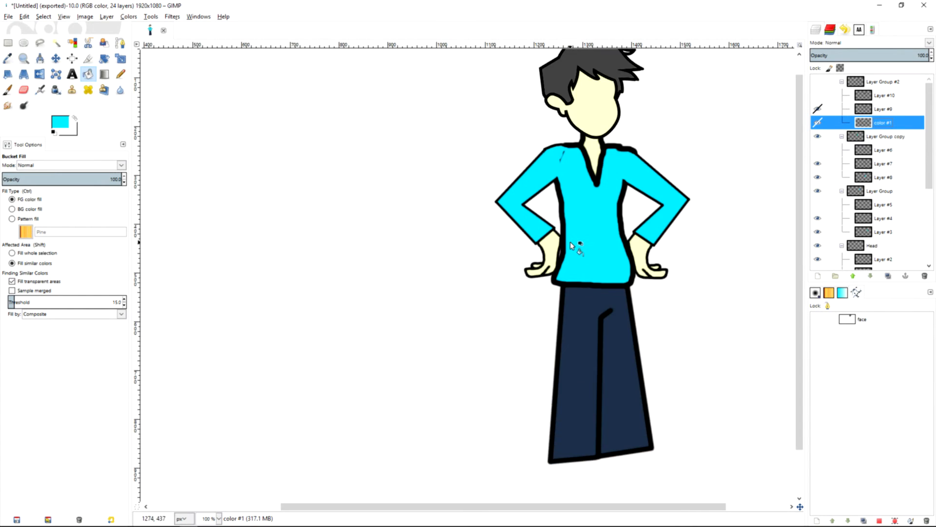
scroll(577, 202, "down", 2)
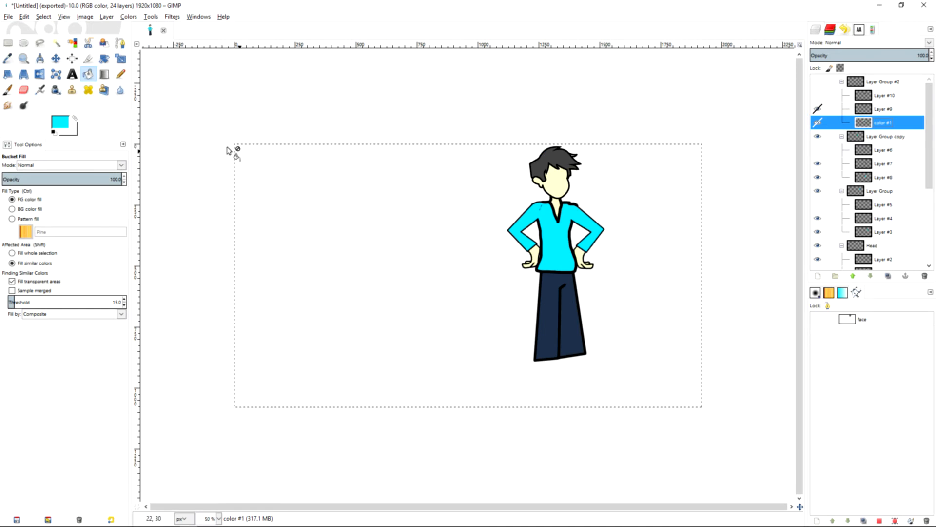
left_click(8, 17)
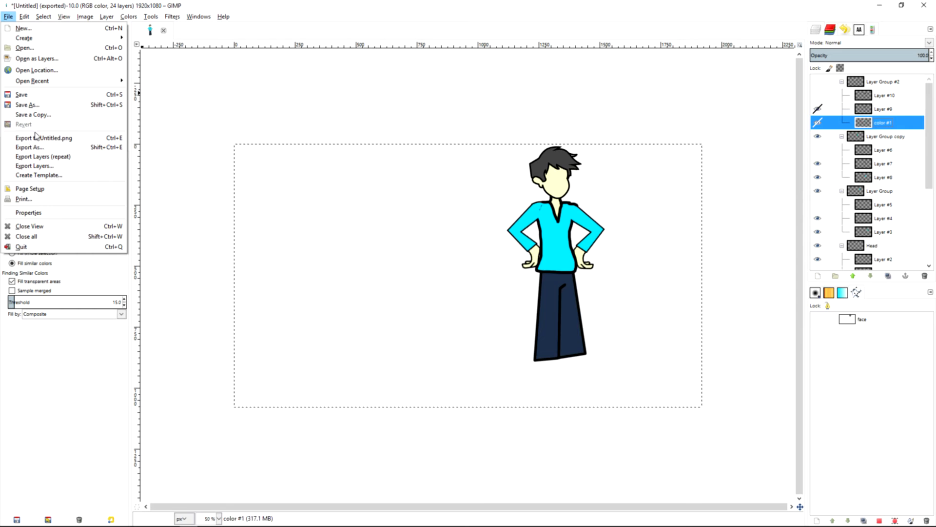
left_click(39, 147)
type("fiame 01")
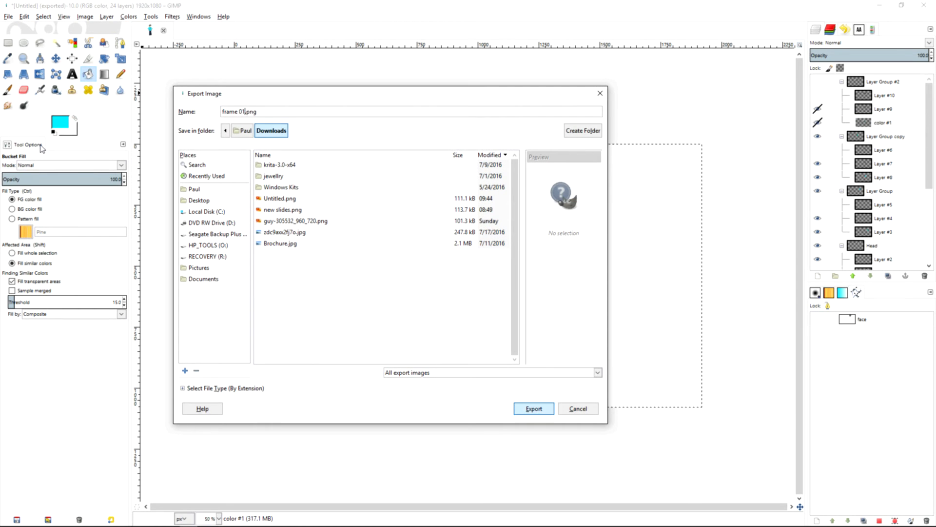
key("Return")
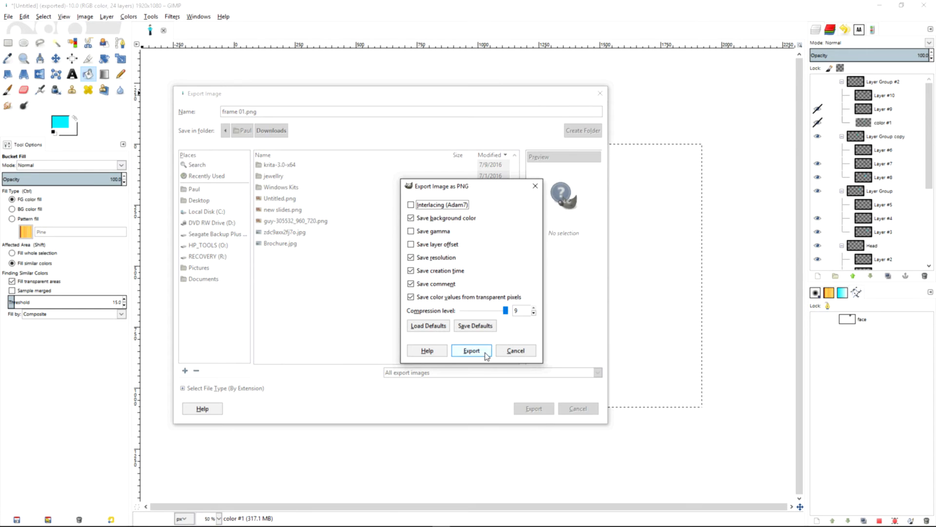
left_click(484, 351)
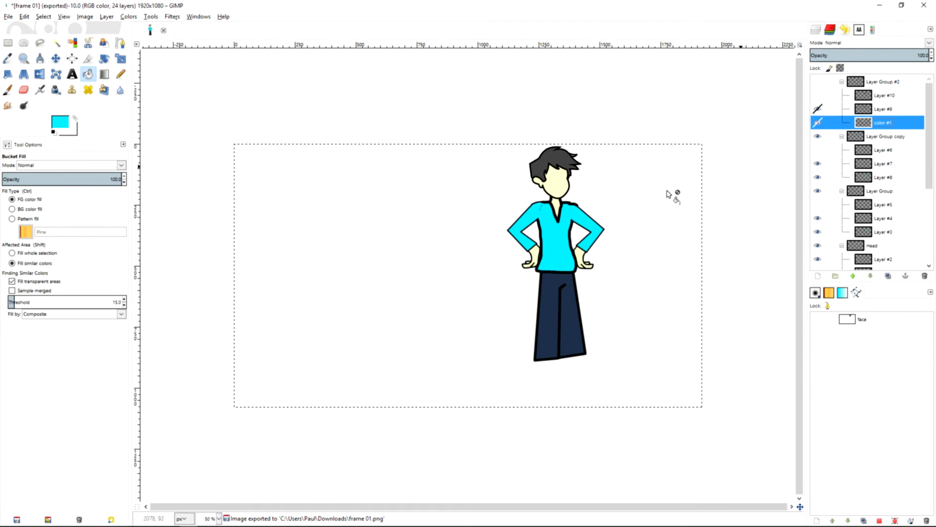
Switch to the outstretched-arm pose by hiding Layer Group copy and showing Layer Group #2.
scroll(563, 190, "up", 3)
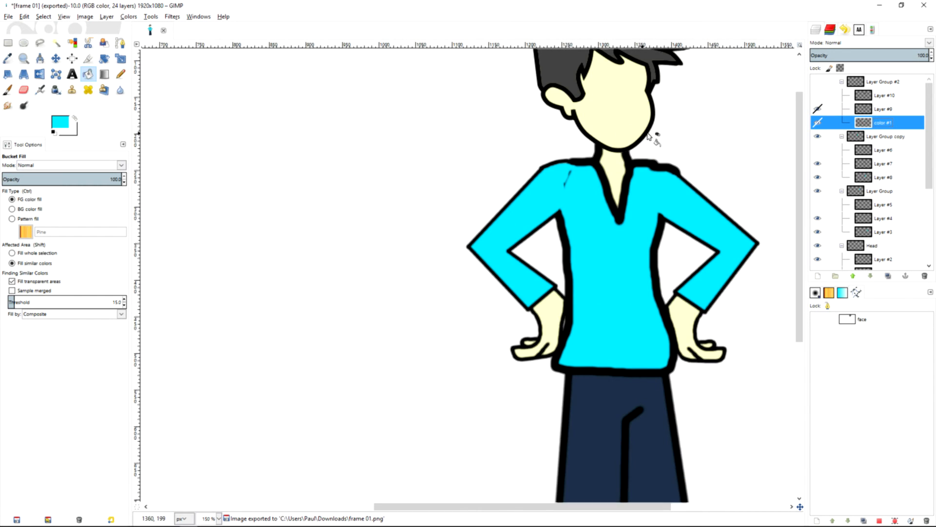
scroll(654, 132, "down", 2)
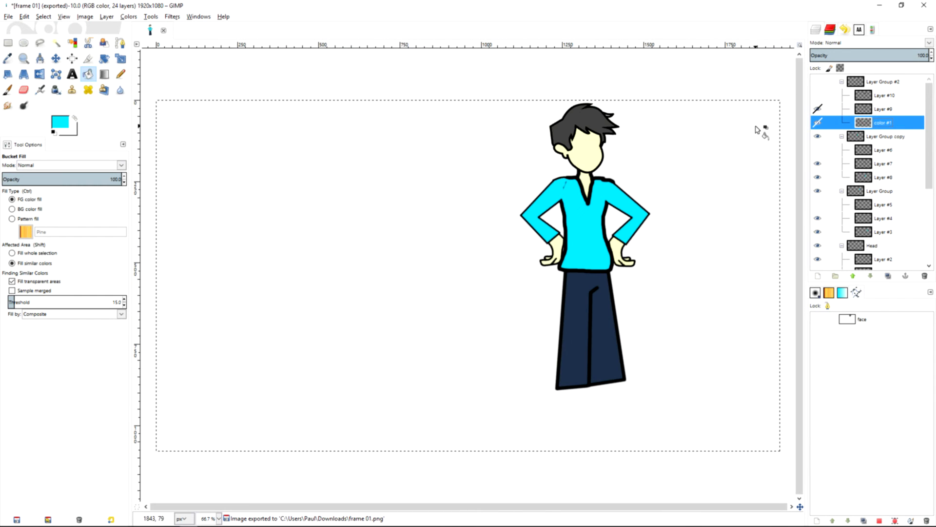
left_click(817, 136)
left_click(817, 81)
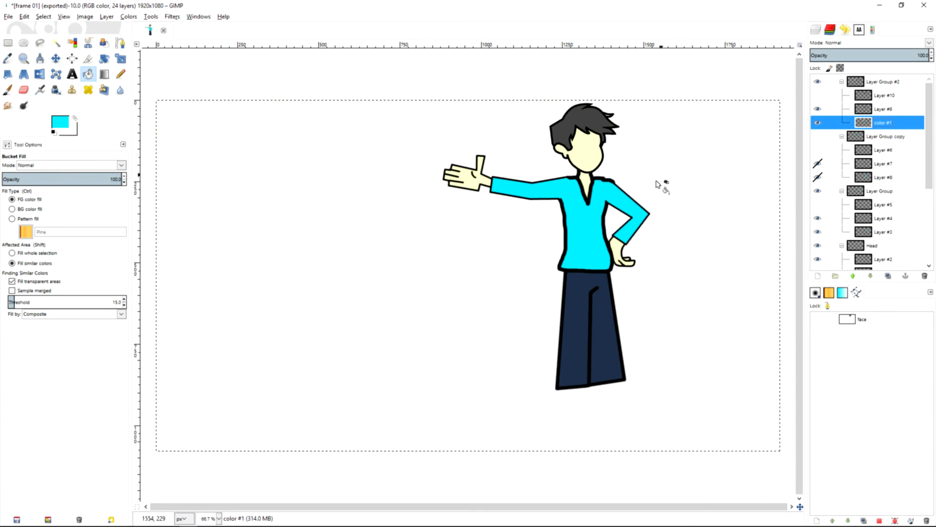
Export the outstretched-arm pose to the Downloads folder as frame 02.png.
key("ctrl+shift+e")
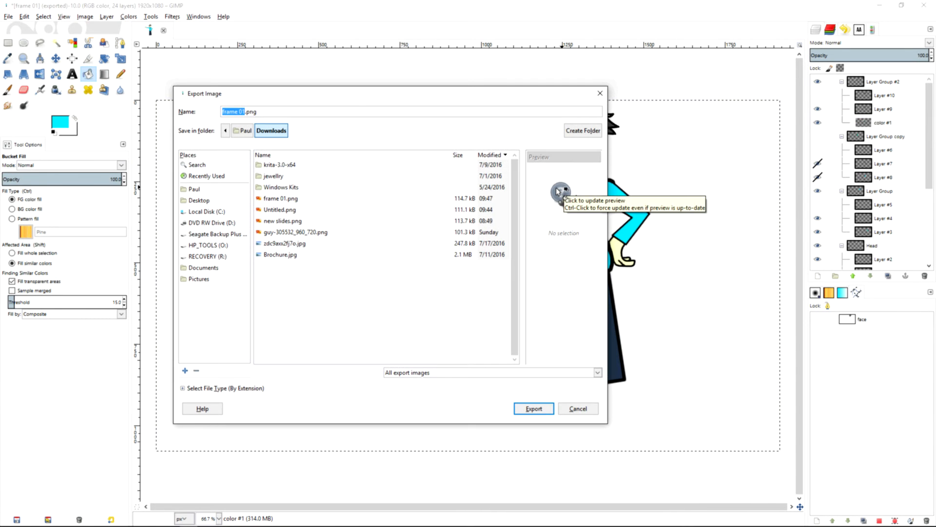
key("Right")
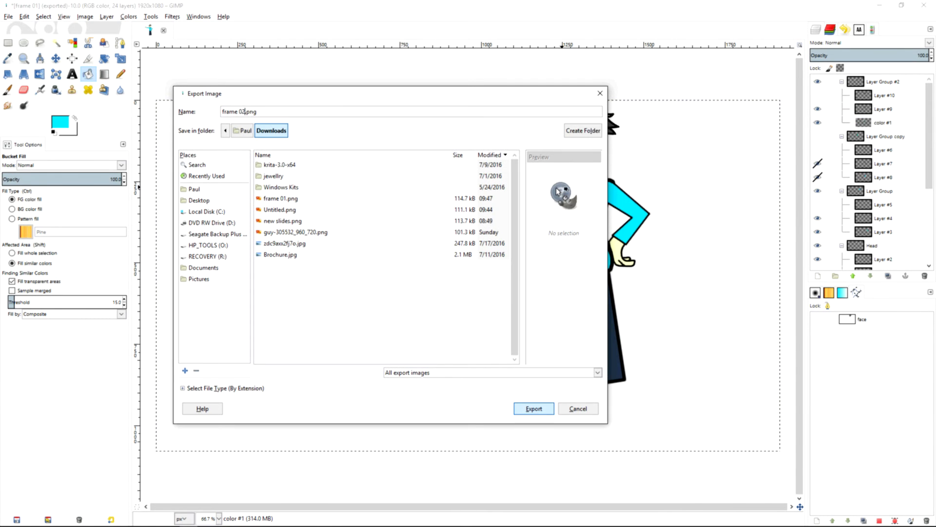
key("Return")
key("Return")
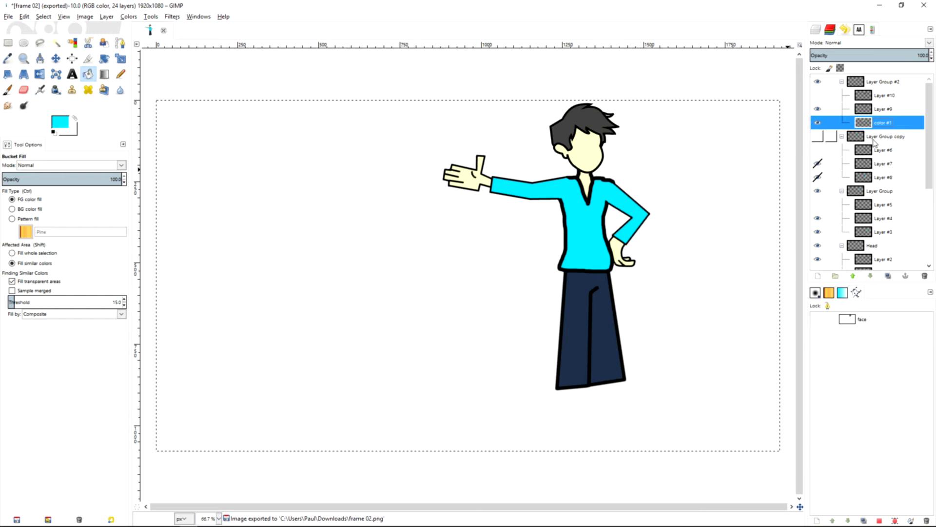
Autocrop the Head layer group to its content and flip it horizontally.
left_click(872, 248)
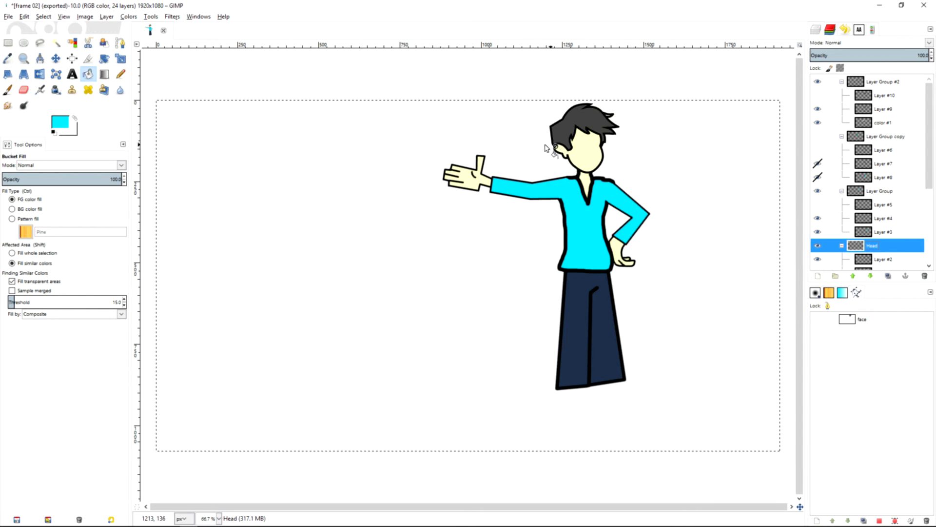
left_click(105, 17)
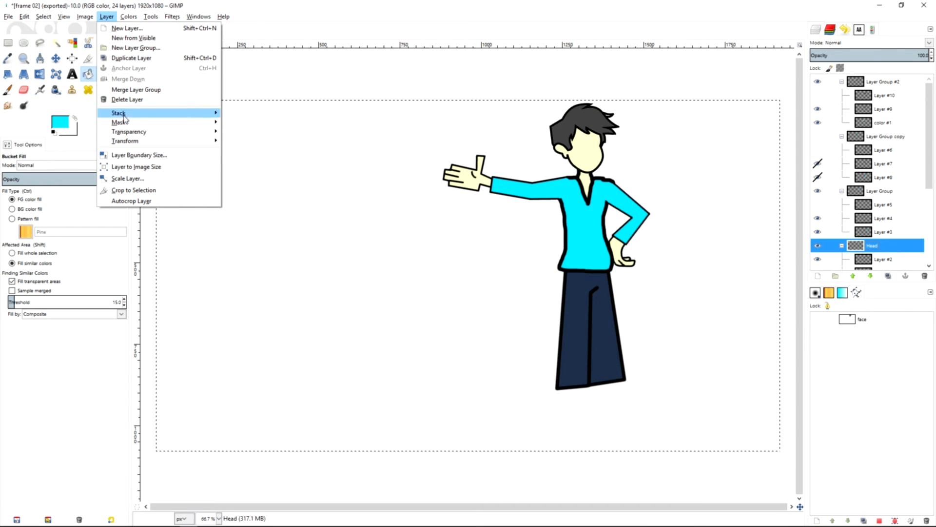
left_click(131, 201)
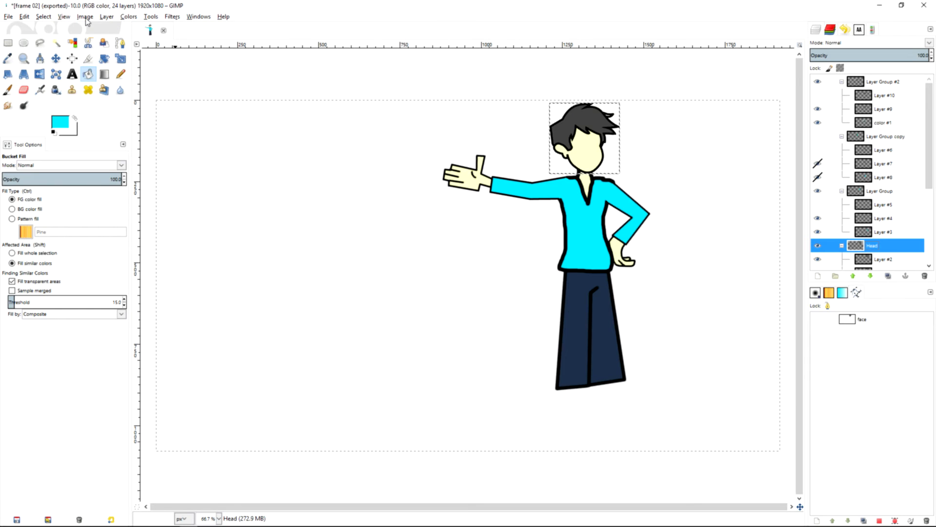
left_click(106, 17)
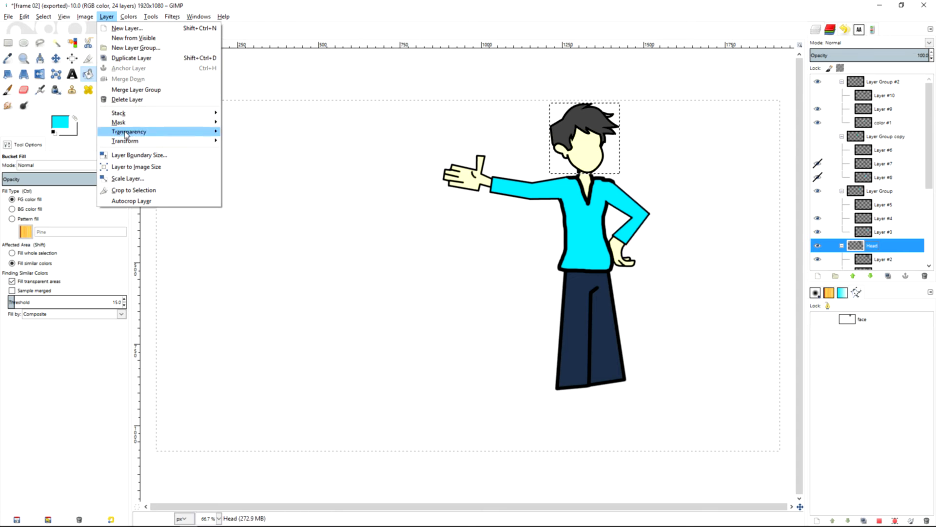
mouse_move(127, 142)
left_click(244, 143)
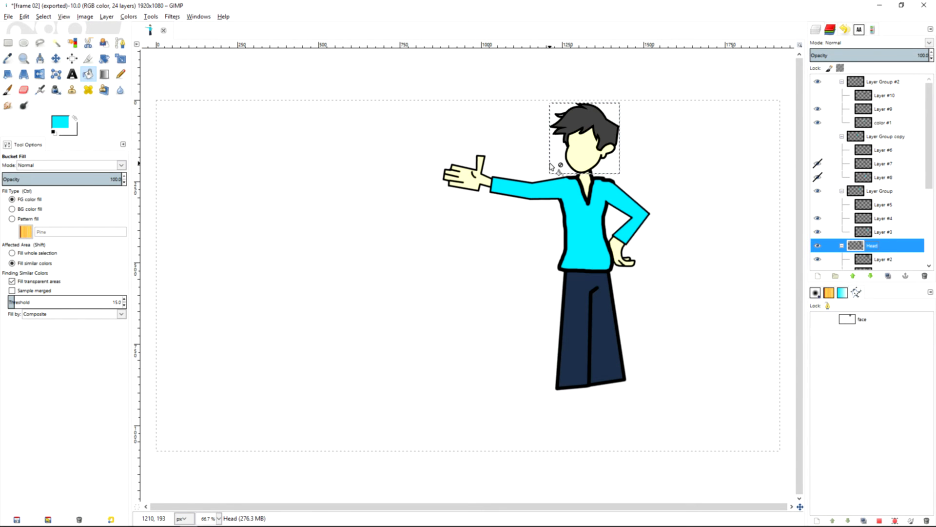
Export the flipped-head pose to the Downloads folder as frame 03.png with the current PNG options.
key("ctrl+shift+e")
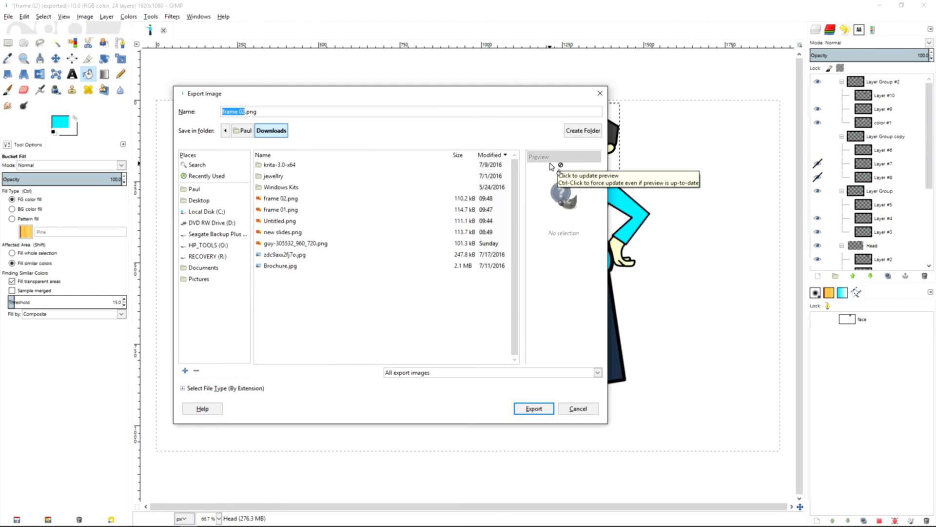
key("Right")
key("BackSpace")
type("3")
key("Return")
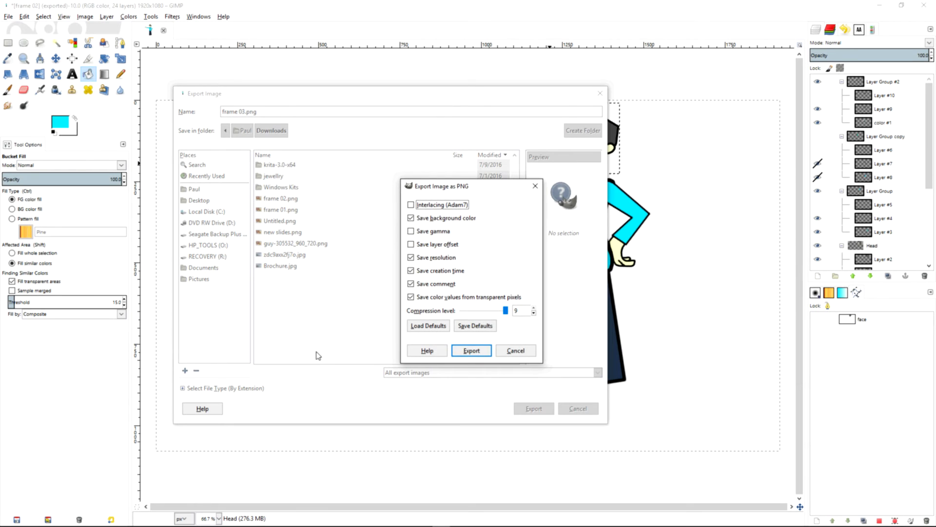
key("Return")
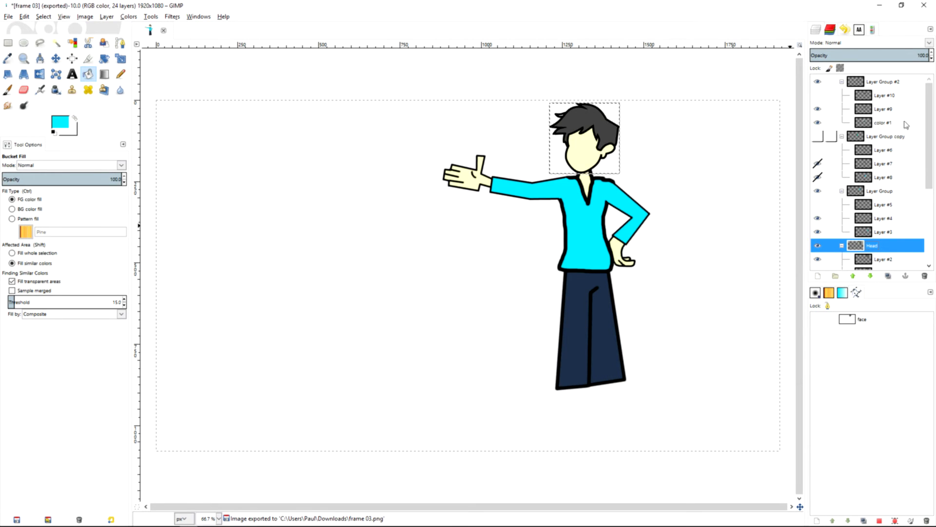
Collapse all the layer groups, from Layer Group #2 down to Layer Group #1.
left_click(842, 81)
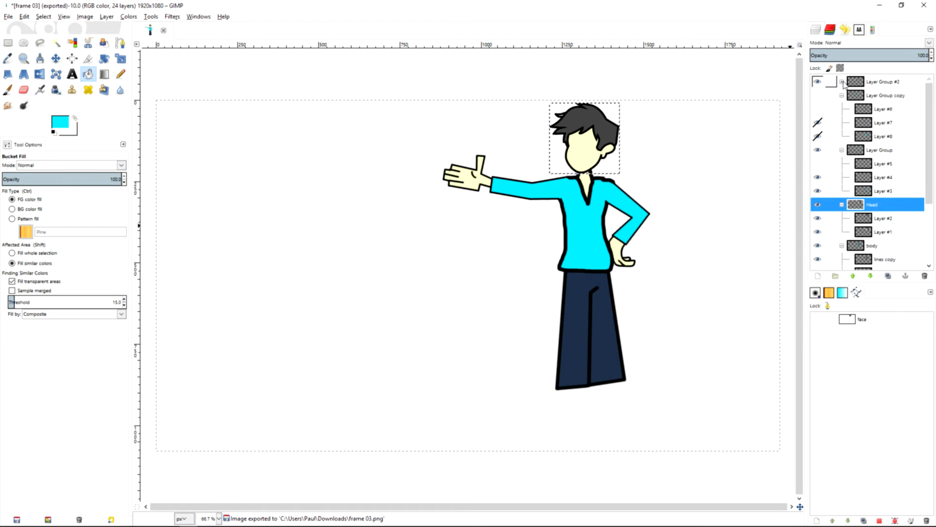
left_click(842, 95)
left_click(842, 108)
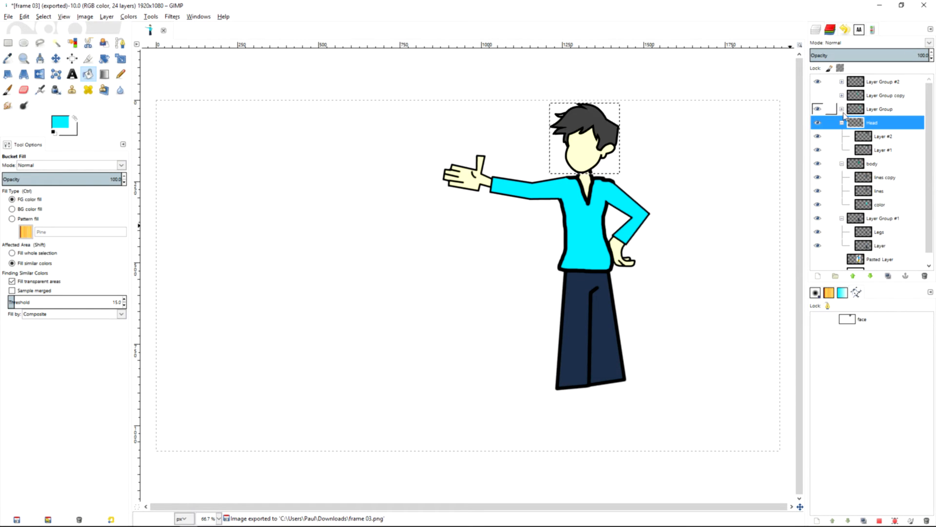
left_click(842, 123)
left_click(842, 136)
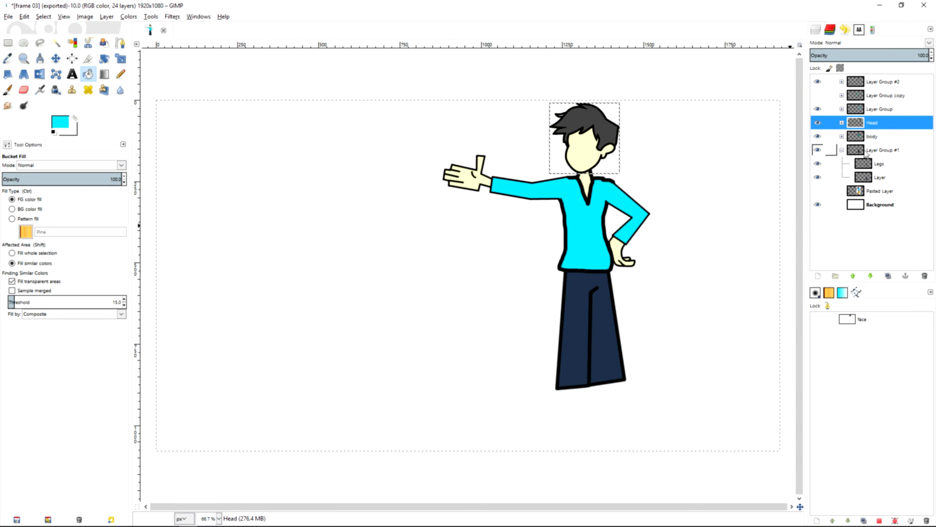
left_click(842, 150)
Create a new layer group at the top of the layer stack and name it Ralph.
right_click(857, 82)
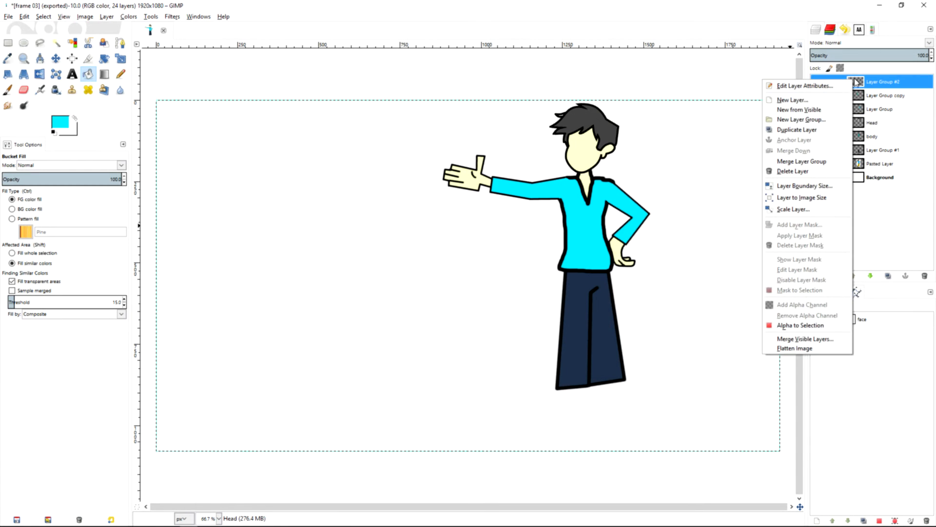
left_click(831, 120)
left_click_drag(866, 96, 871, 81)
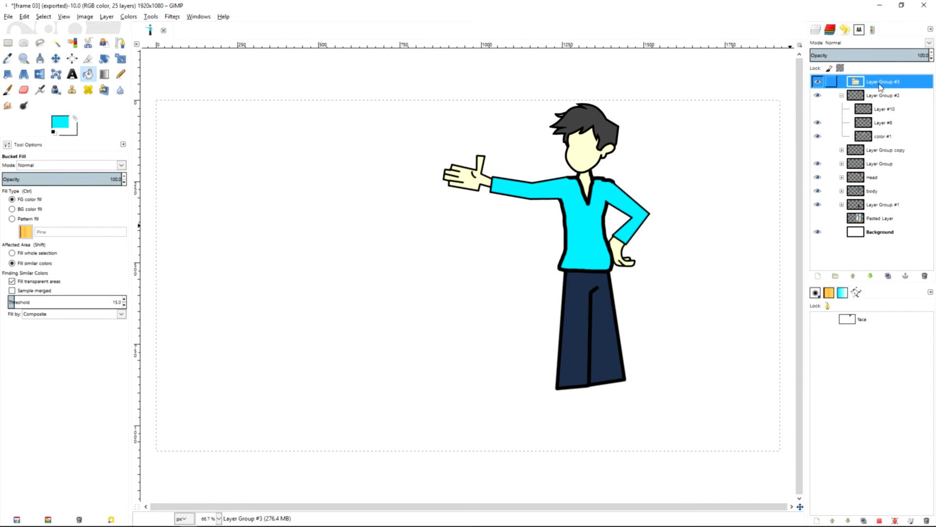
double_click(887, 85)
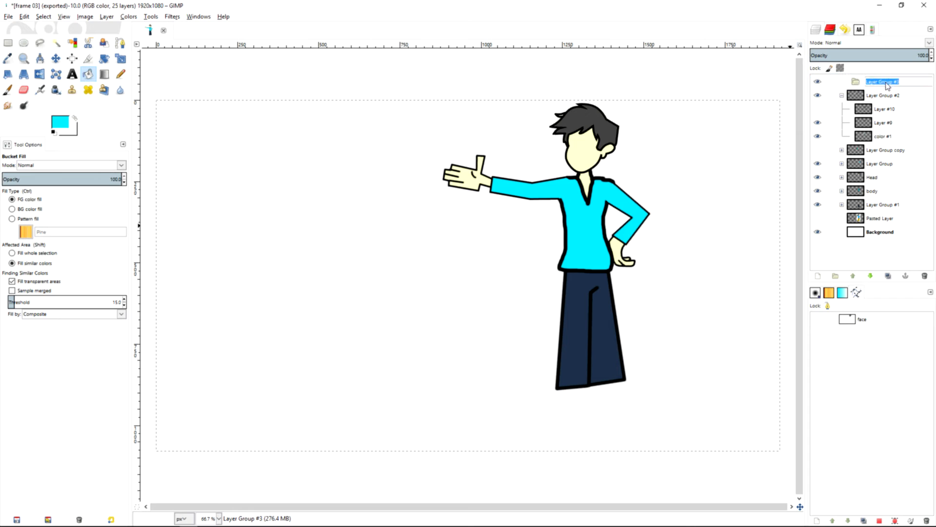
type("Ralph")
key("Return")
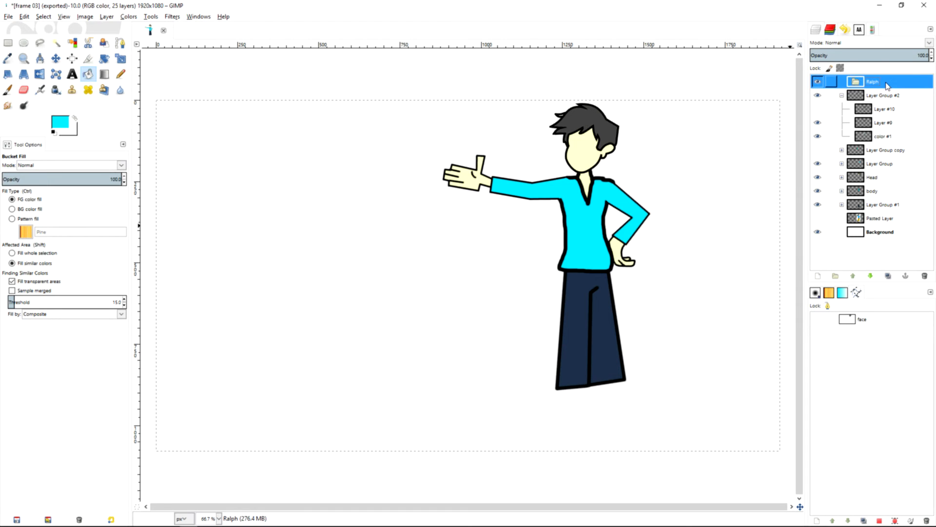
Create a layer group named L Arm below Ralph and move Layer Group #2 and Layer Group copy into it.
left_click(841, 96)
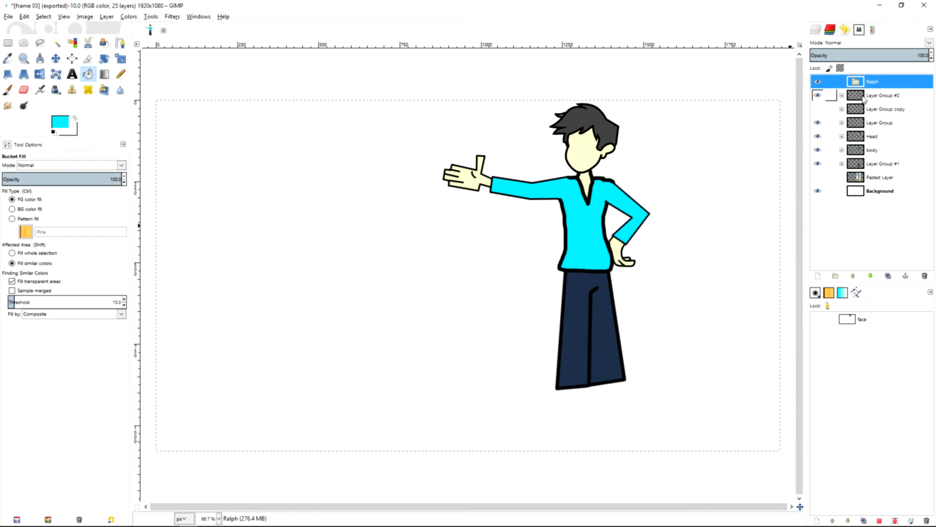
right_click(861, 96)
left_click(809, 136)
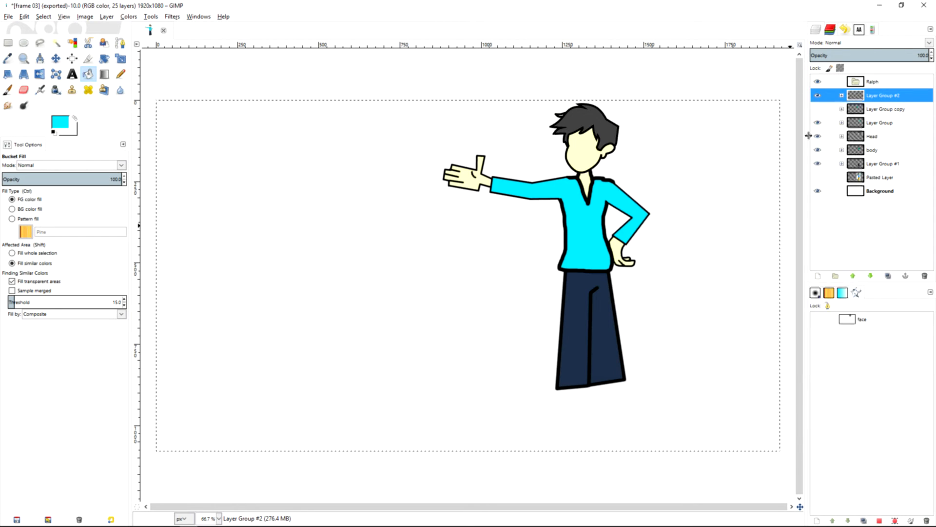
mouse_move(878, 111)
left_mouse_down()
mouse_move(888, 104)
mouse_move(880, 93)
left_mouse_up()
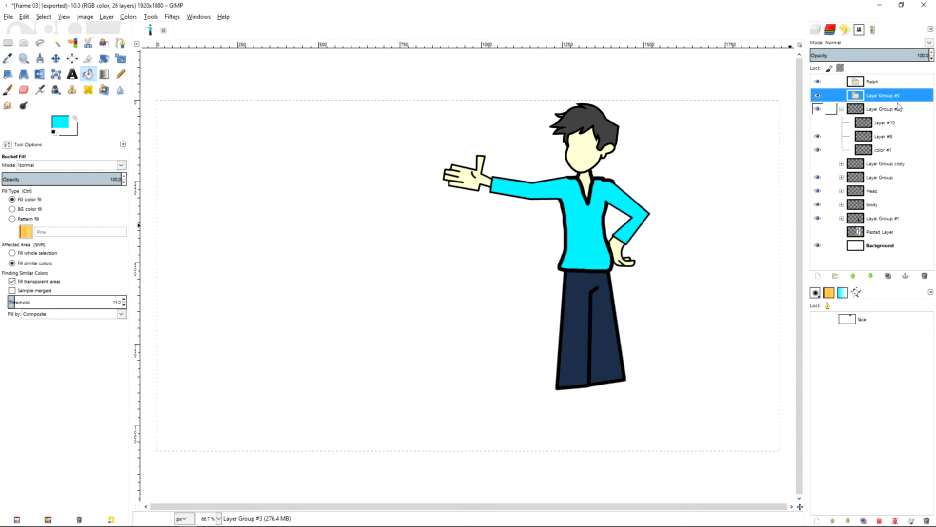
double_click(894, 95)
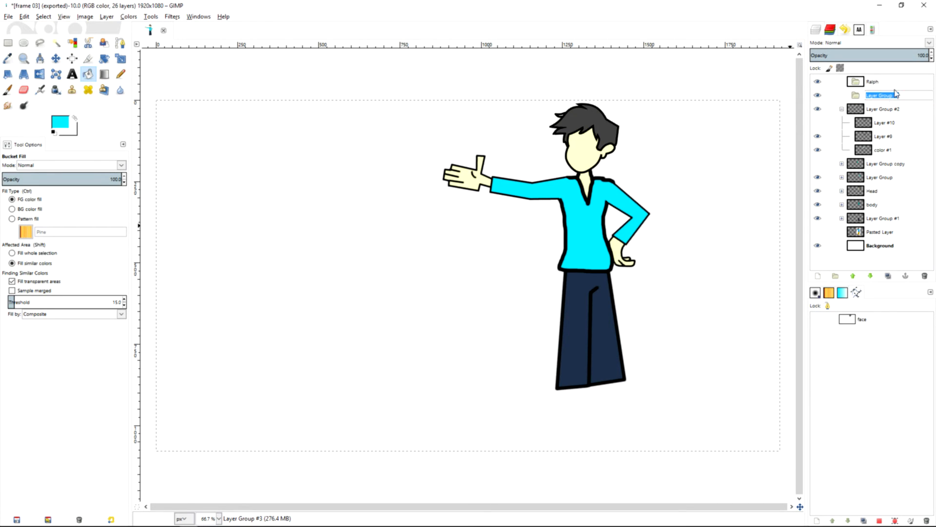
type("L Arm")
key("Return")
mouse_move(872, 111)
left_mouse_down()
mouse_move(871, 96)
mouse_move(873, 116)
left_mouse_up()
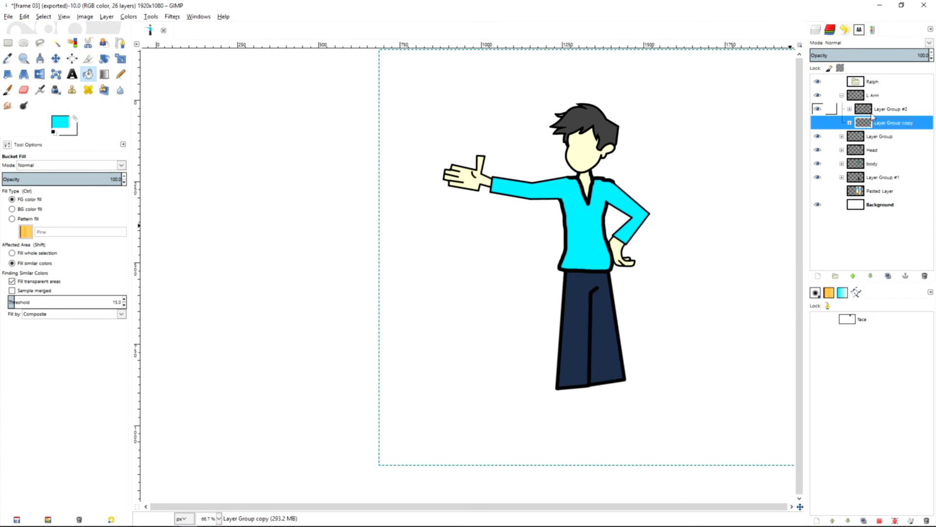
left_click(841, 95)
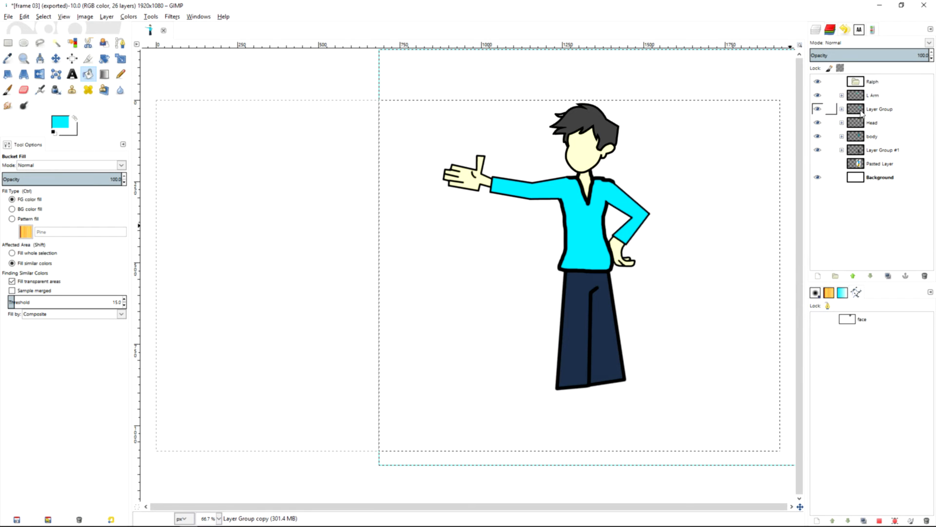
Create a layer group named R Arm below L Arm and move Layer Group, the bent-arm artwork, into it.
left_click(819, 110)
left_click(819, 110)
left_click(863, 109)
right_click(863, 109)
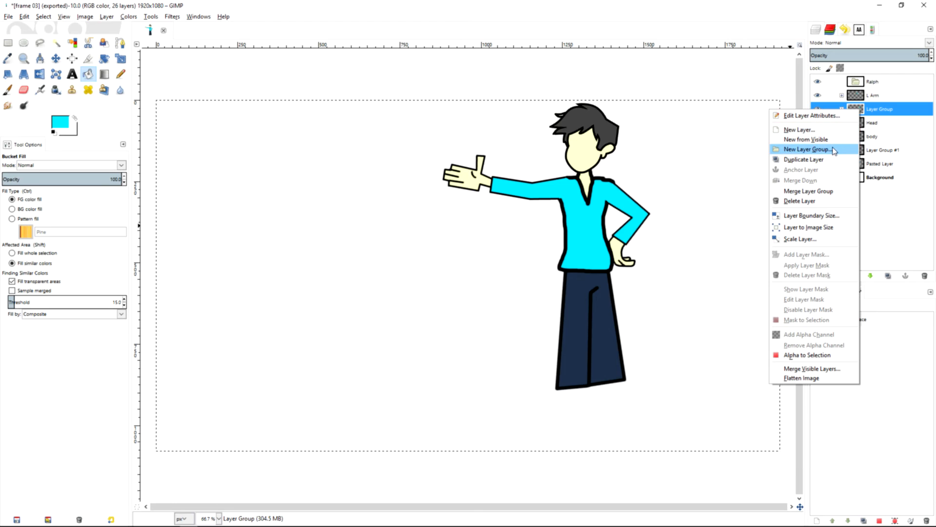
left_click(838, 146)
left_click_drag(868, 129, 878, 112)
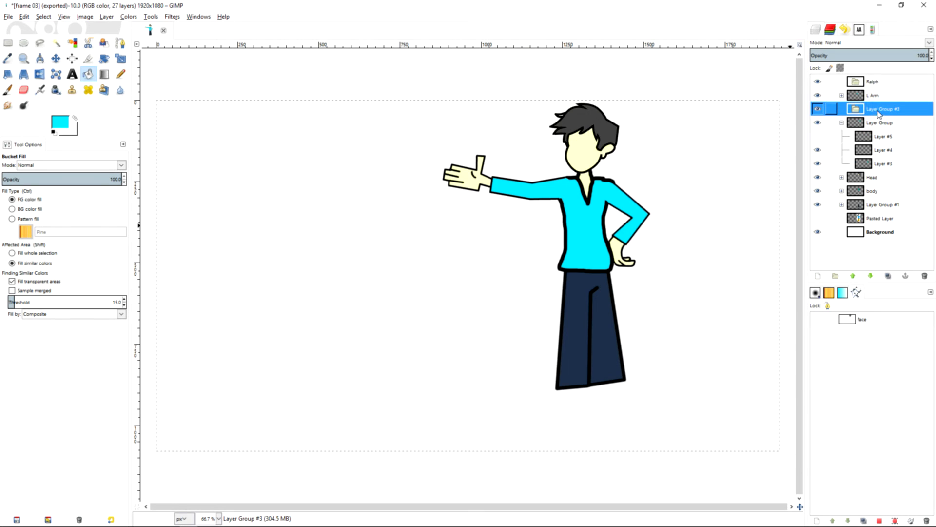
double_click(877, 109)
type("R Arm")
key("Return")
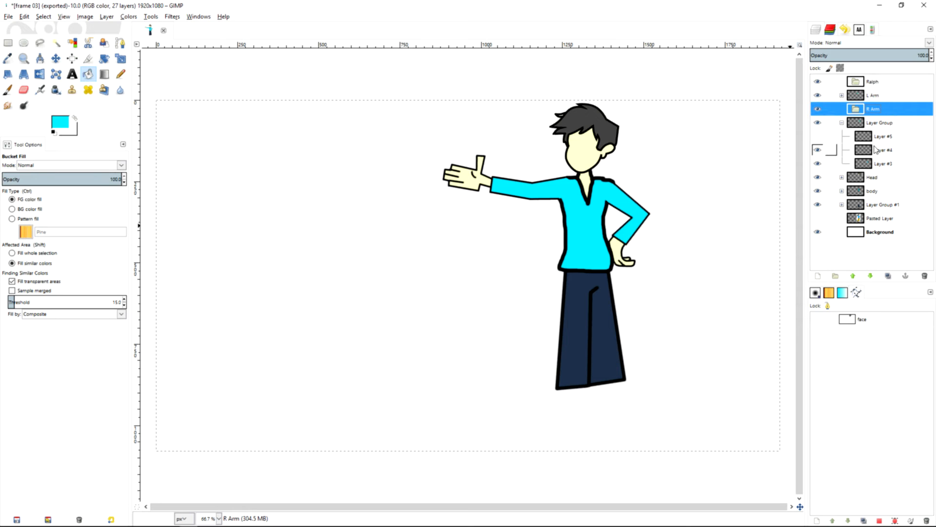
left_click_drag(857, 123, 871, 117)
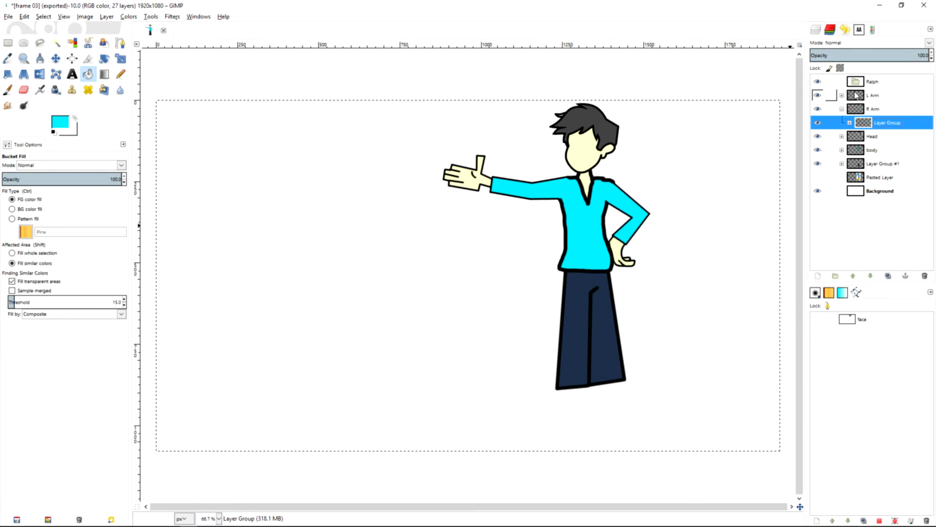
Move the L Arm and R Arm groups into the Ralph group.
right_click(856, 97)
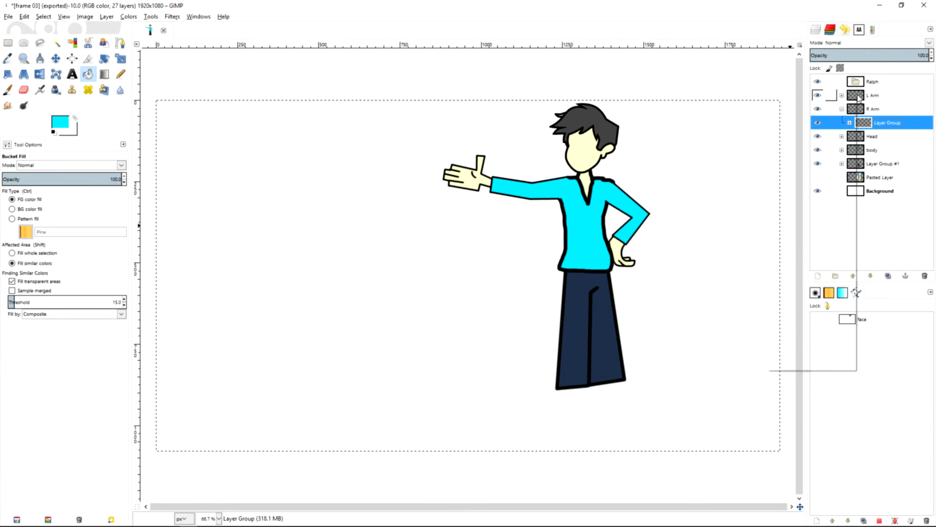
left_click(870, 112)
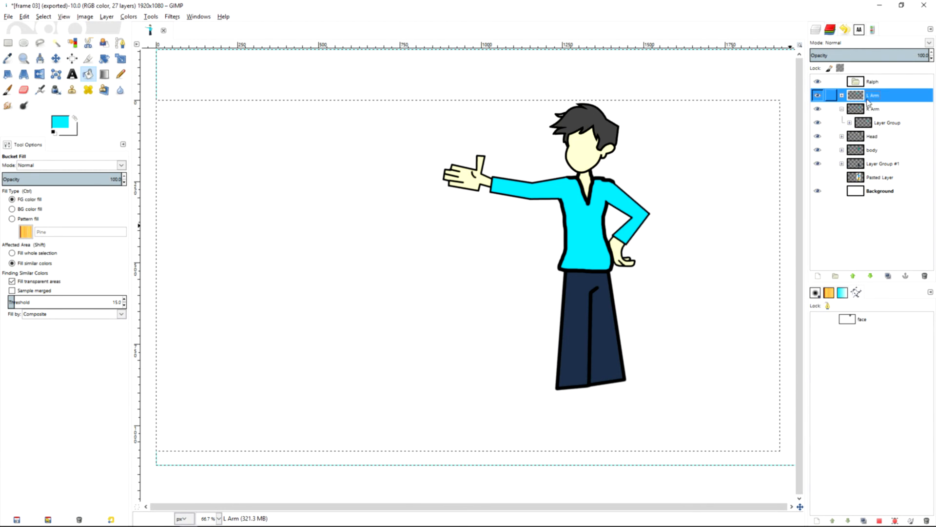
mouse_move(867, 99)
left_mouse_down()
mouse_move(869, 83)
mouse_move(876, 107)
left_mouse_up()
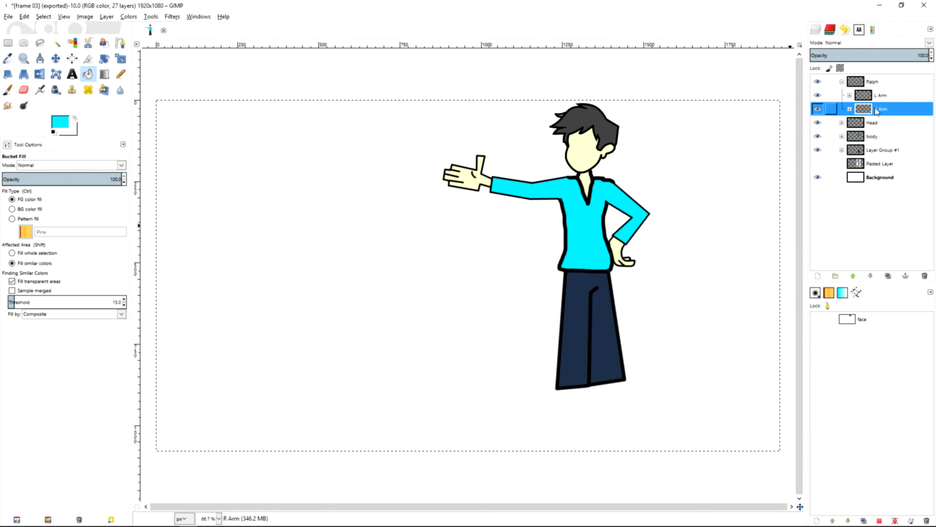
Create a layer group named BOdy inside Ralph, placed above the L Arm group.
right_click(868, 96)
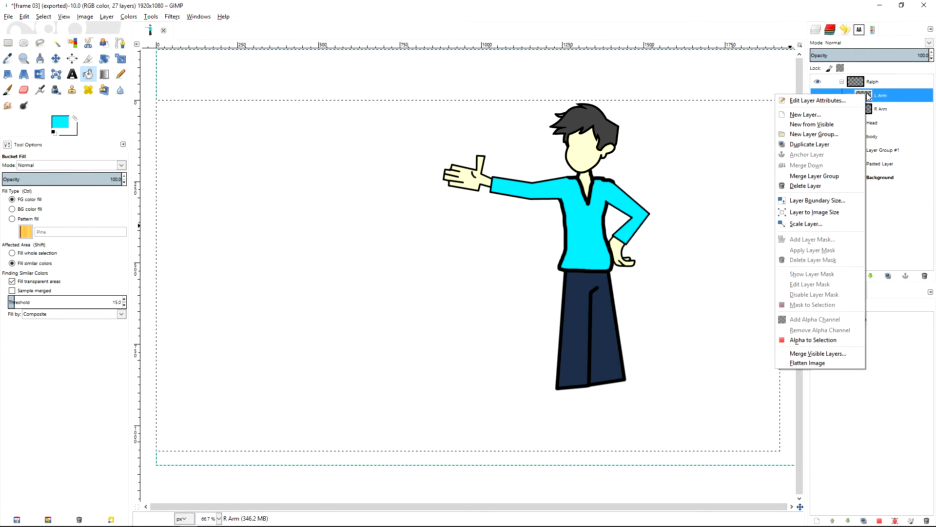
left_click(829, 133)
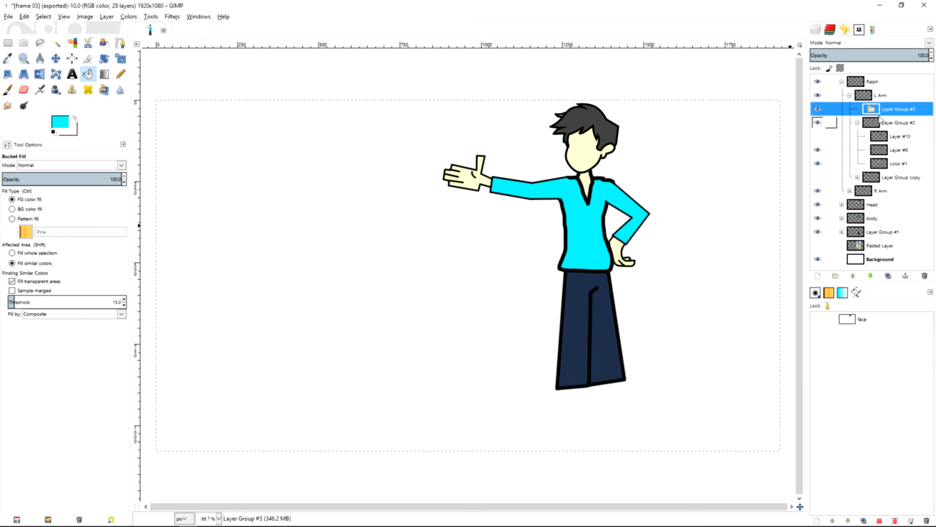
left_click_drag(875, 108, 864, 96)
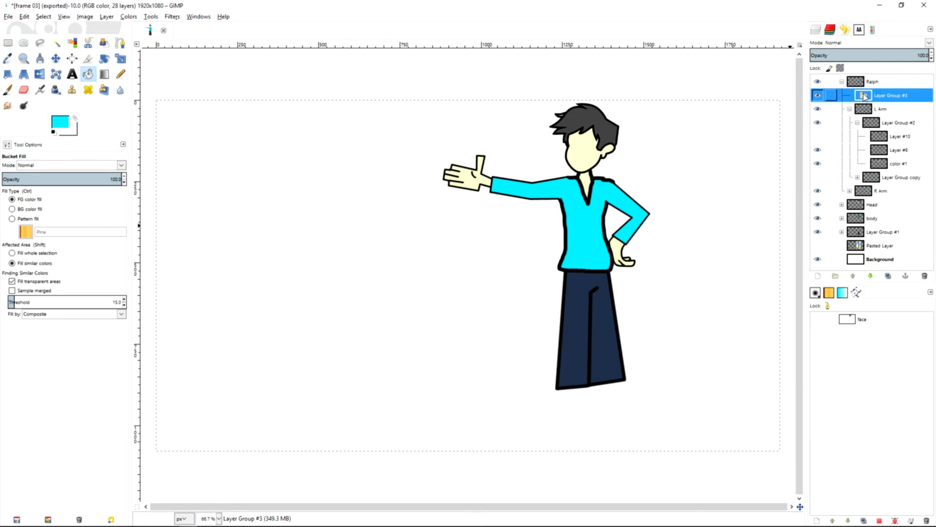
double_click(864, 96)
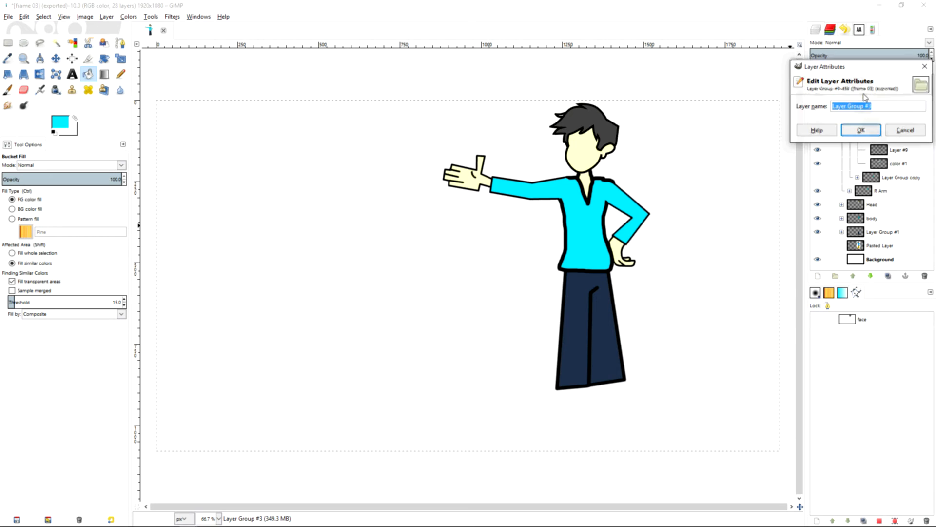
type("BOdy")
key("Return")
Move the R Arm, L Arm and body groups into the BOdy group, and select BOdy.
left_click(875, 109)
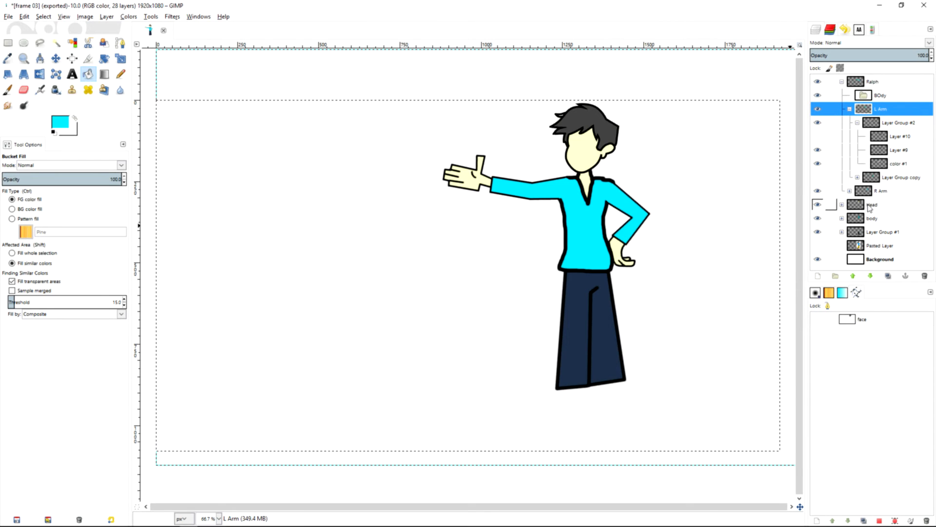
left_click_drag(869, 222, 883, 110)
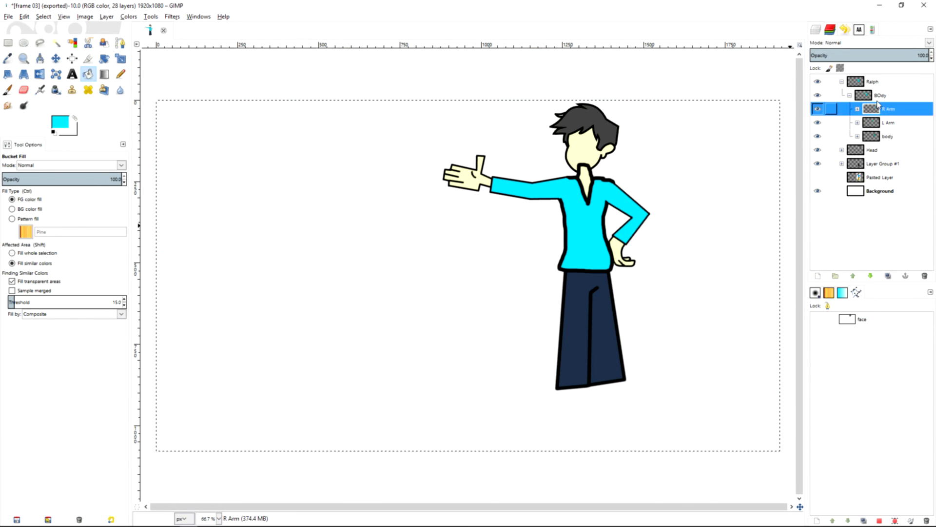
left_click(869, 96)
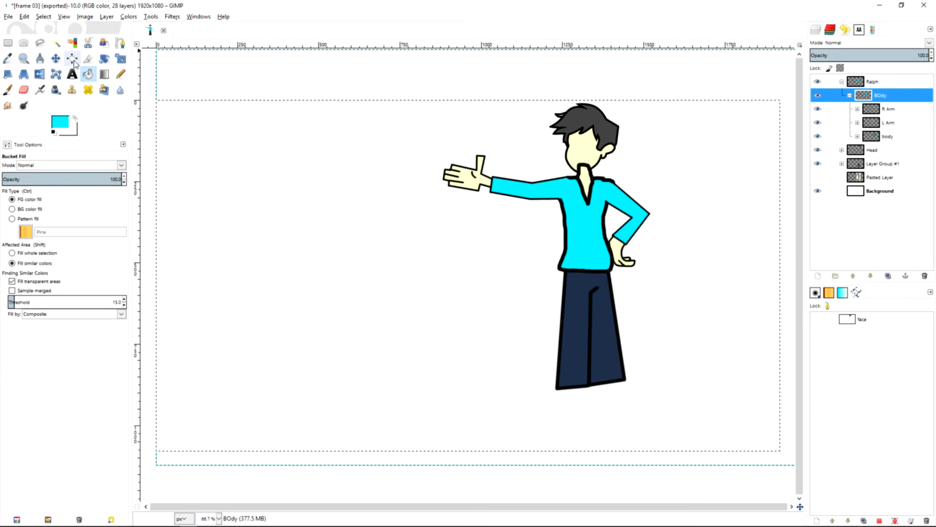
left_click(121, 59)
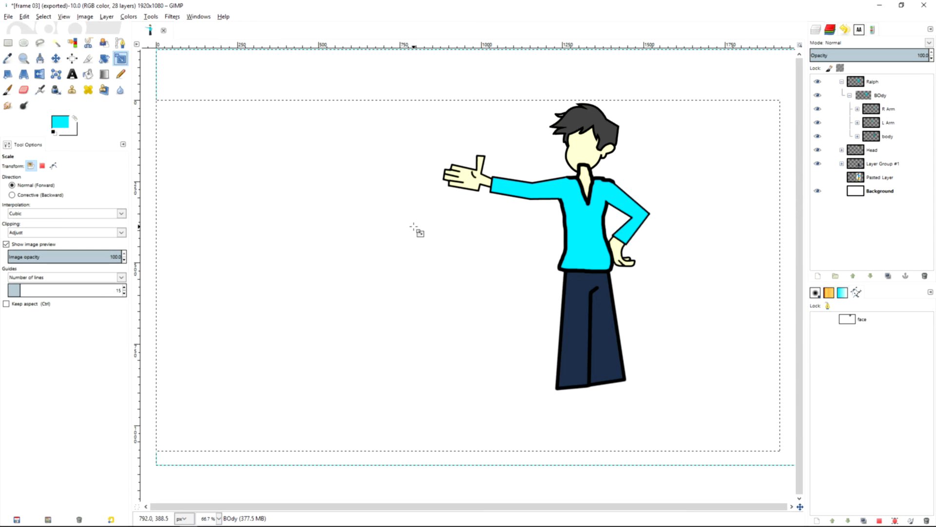
scroll(419, 227, "down", 2, "ctrl")
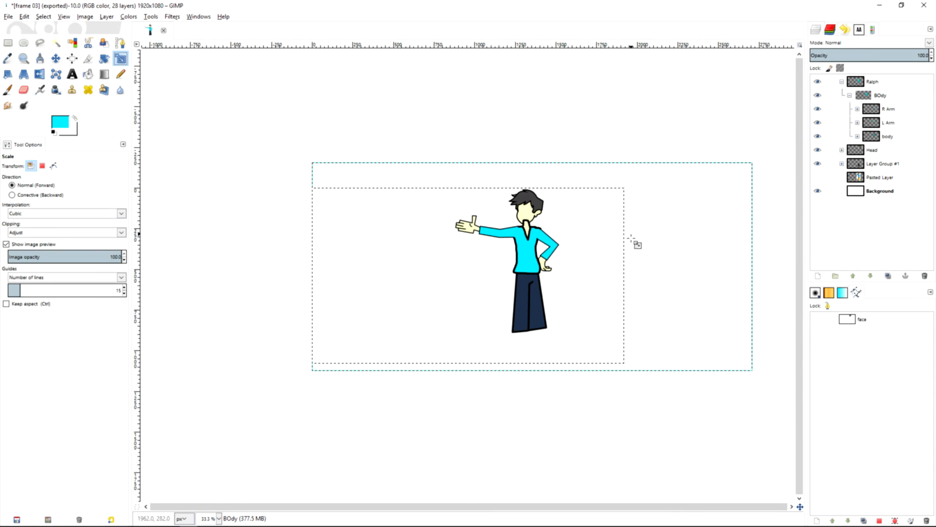
left_click(873, 95)
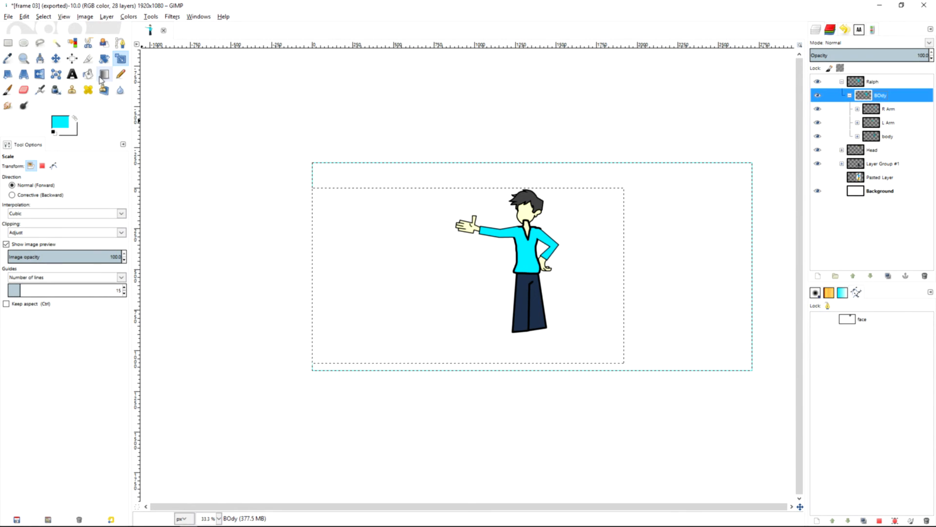
key("shift+r")
left_click(476, 274)
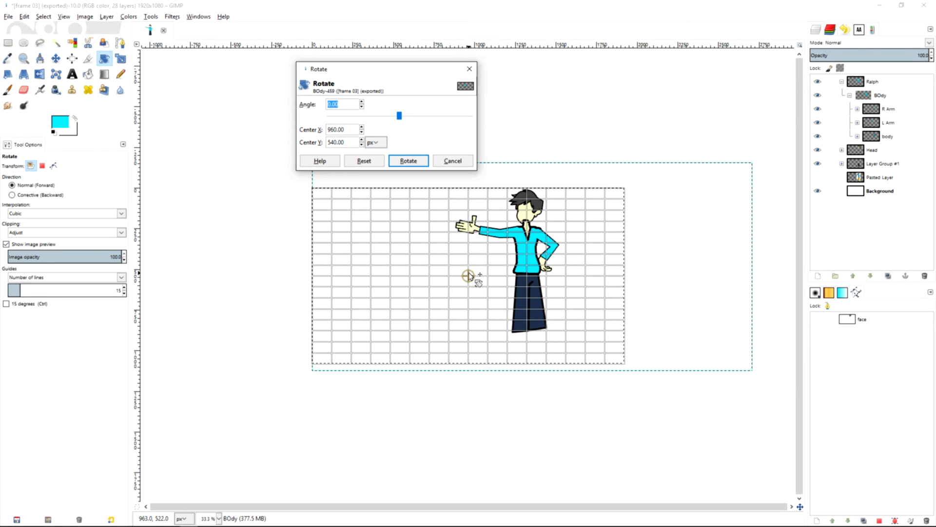
left_click_drag(519, 272, 537, 270)
left_click_drag(700, 264, 692, 224)
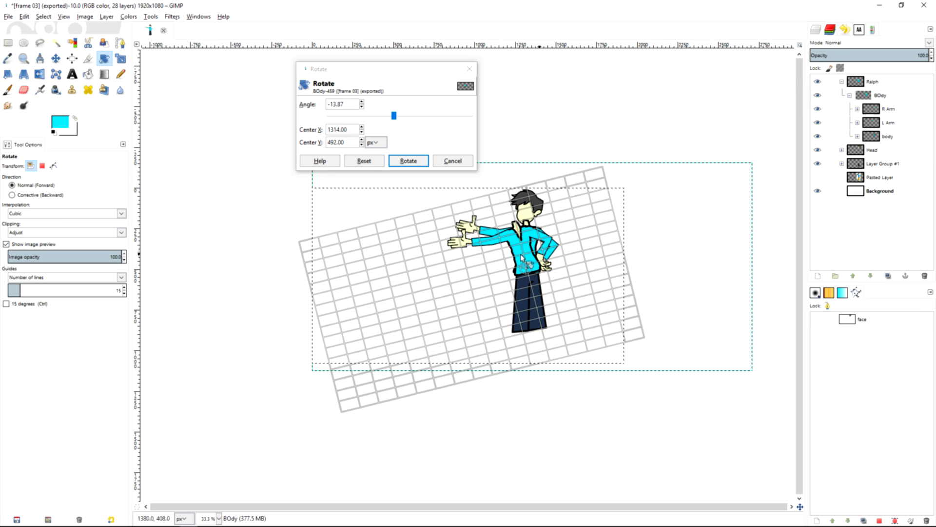
key("Escape")
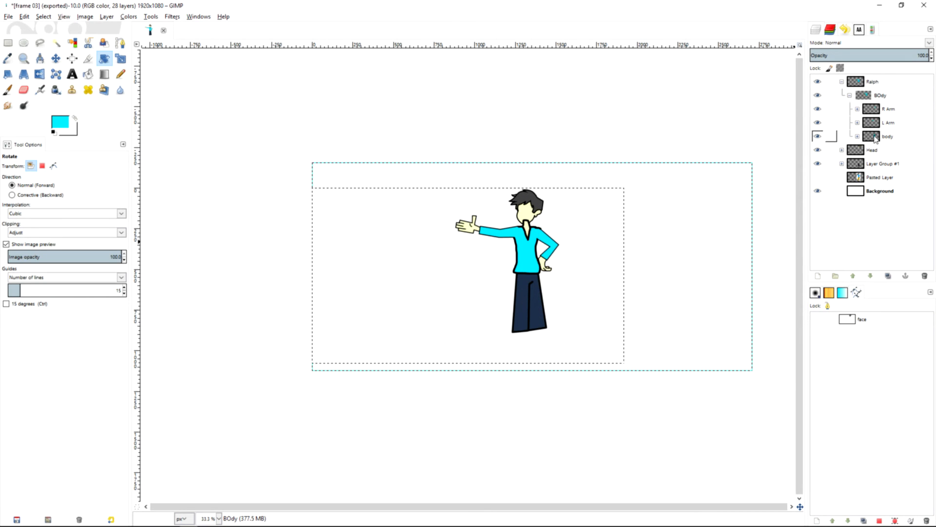
Move the Head group into the BOdy group, placed above R Arm.
left_click_drag(868, 153, 879, 110)
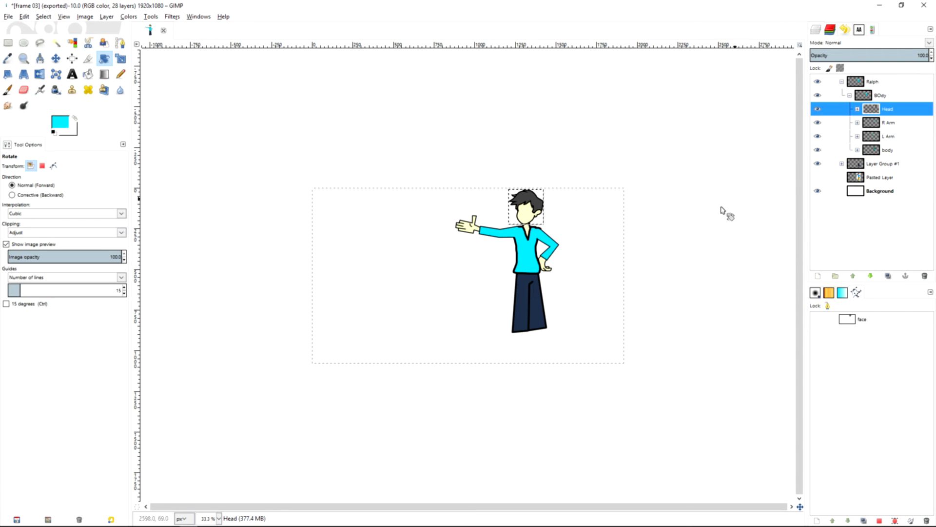
left_click(629, 257)
key("Escape")
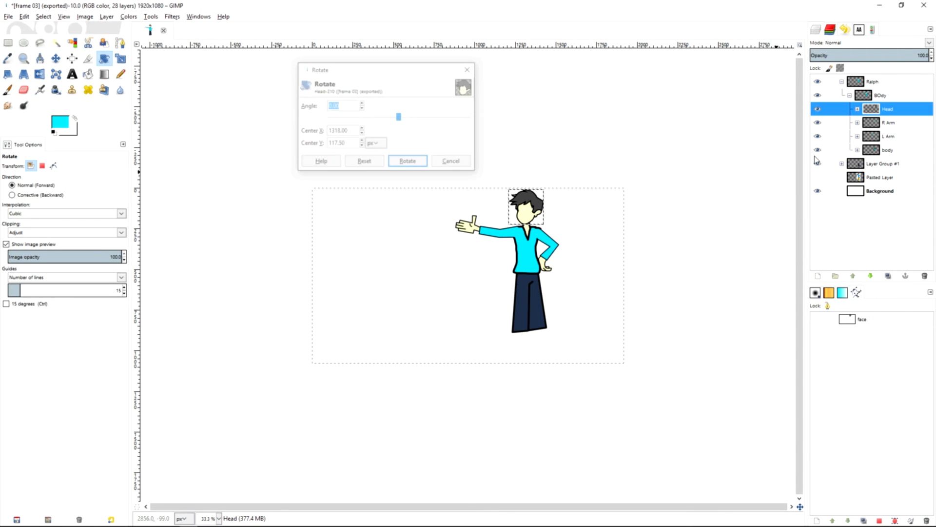
Rotate the BOdy group by about -17.69° around the waist, with the centre at about 1302, 504 px.
left_click(876, 96)
left_click(600, 256)
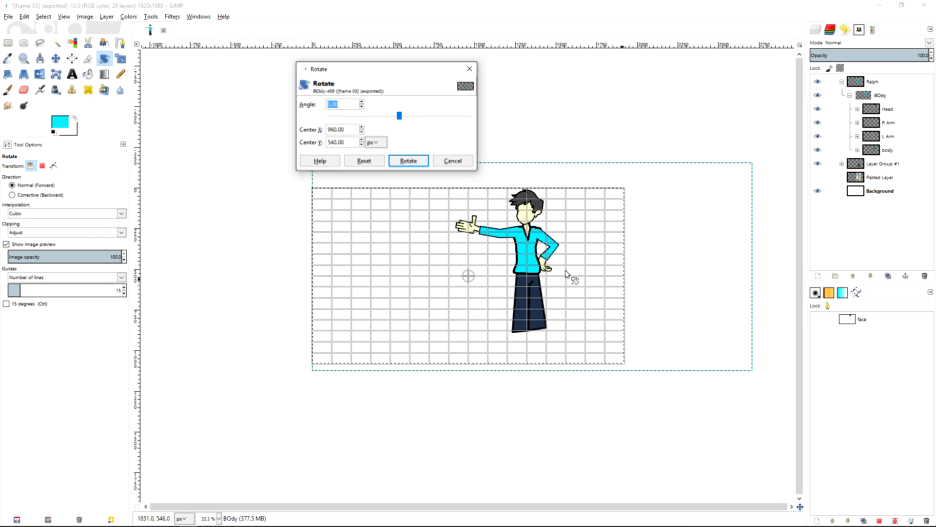
left_click_drag(530, 269, 529, 272)
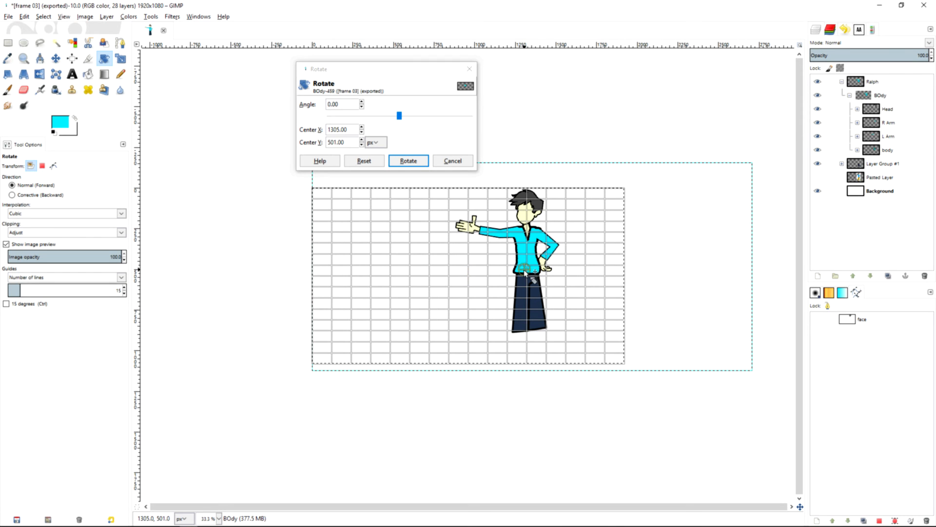
left_click_drag(705, 322, 701, 267)
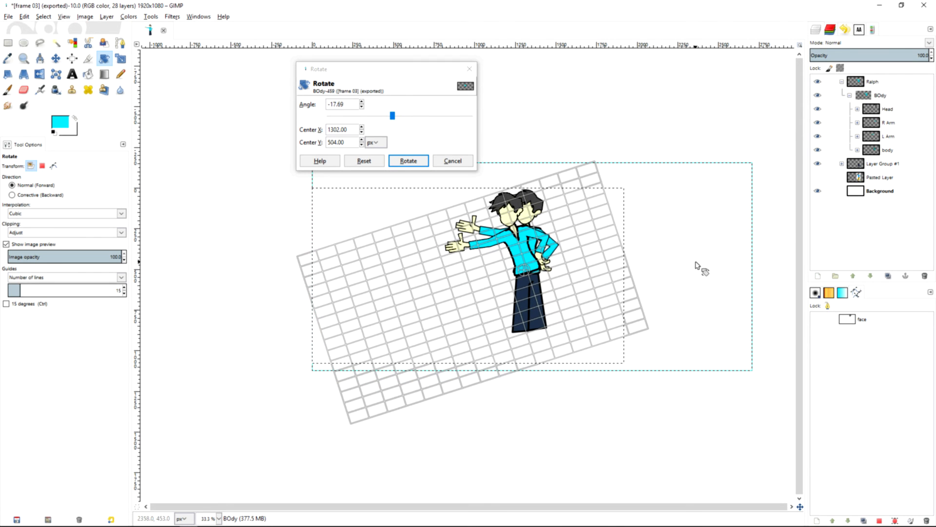
key("Return")
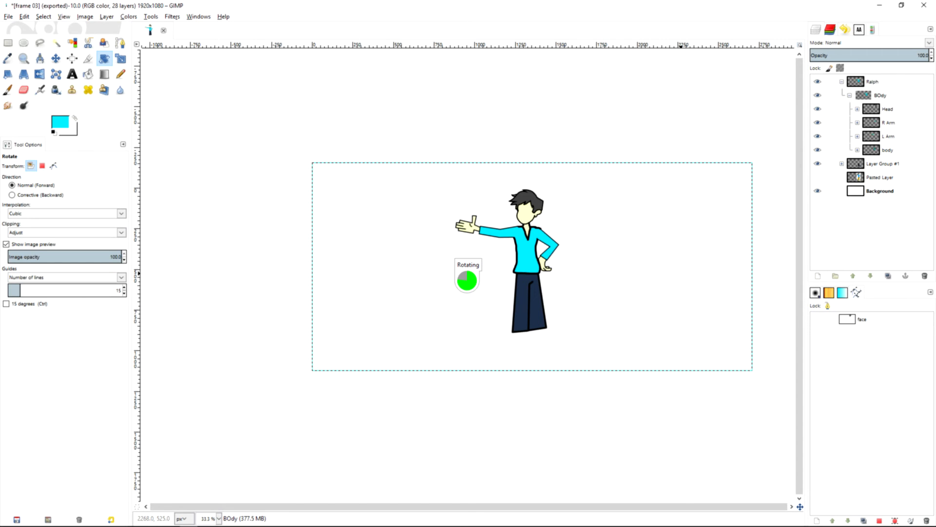
scroll(635, 249, "up", 2)
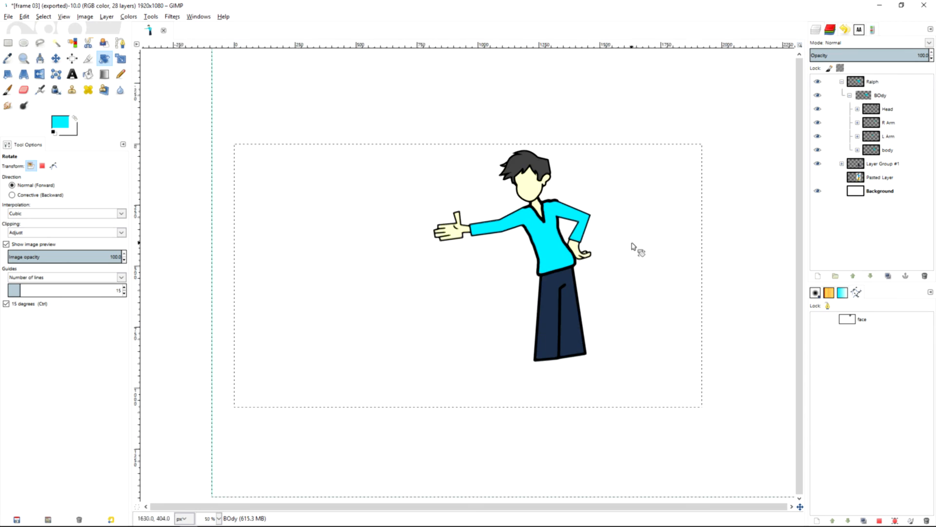
Export the leaning pose as frame 04.png in the Downloads folder with the current PNG options.
key("ctrl+shift+e")
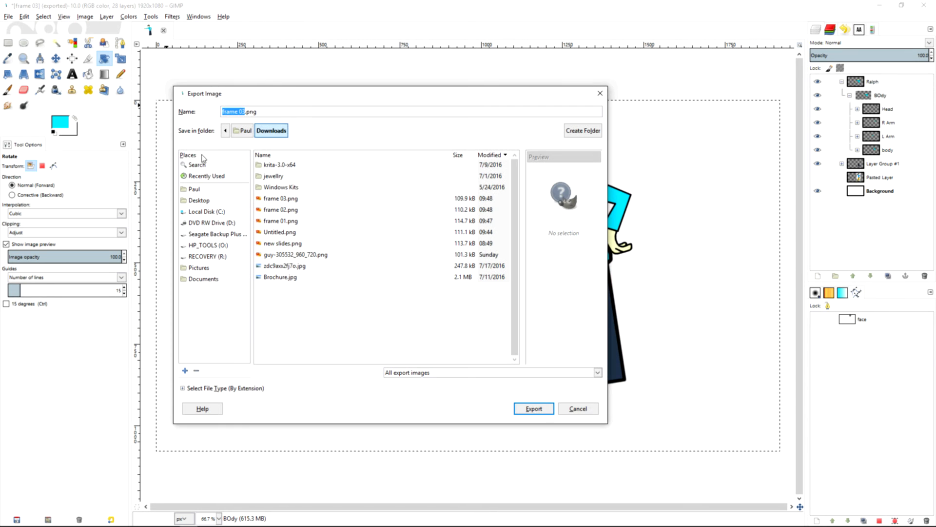
left_click(245, 112)
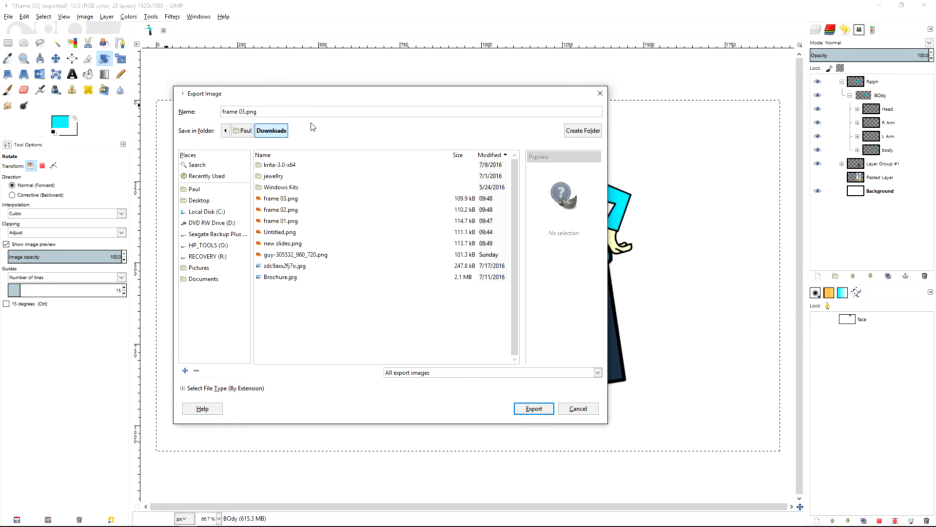
key("BackSpace")
type("4")
key("Return")
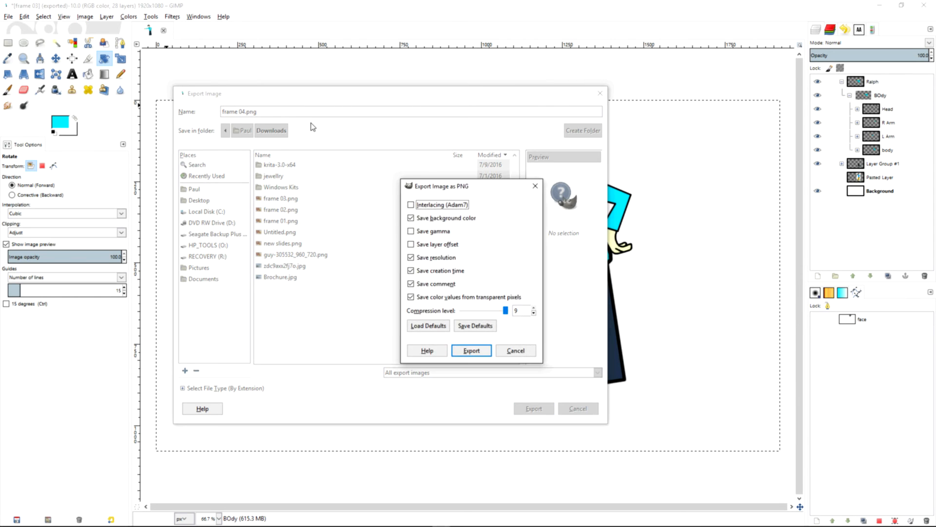
key("Return")
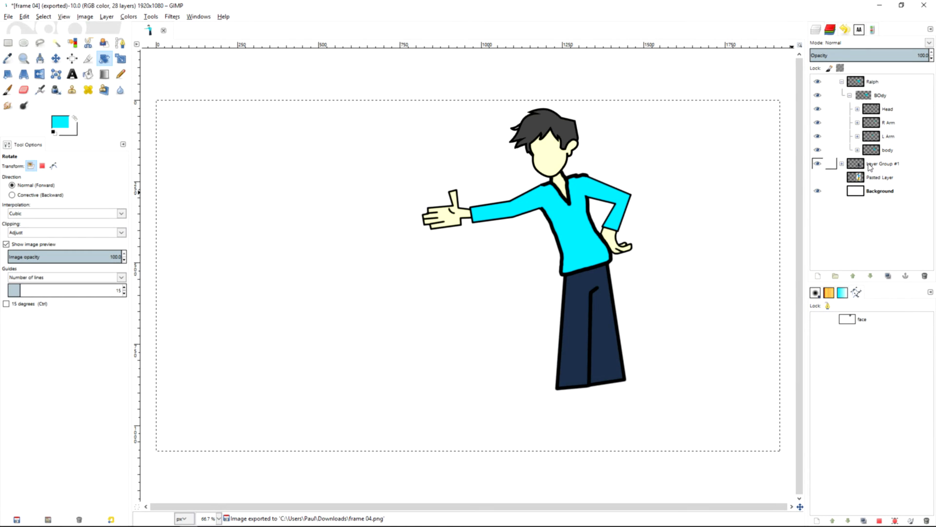
Try to create a new layer group inside BOdy and nest the R Arm and L Arm groups in it.
left_click(880, 123)
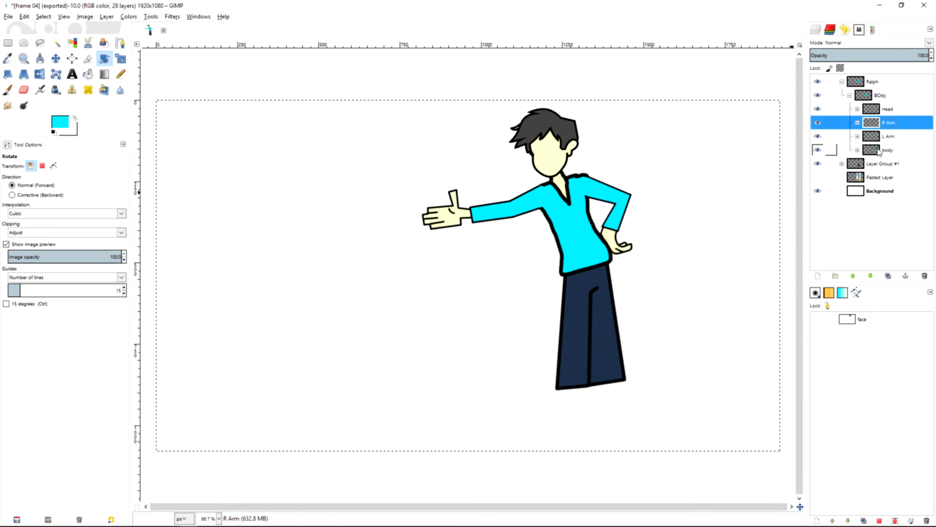
right_click(878, 122)
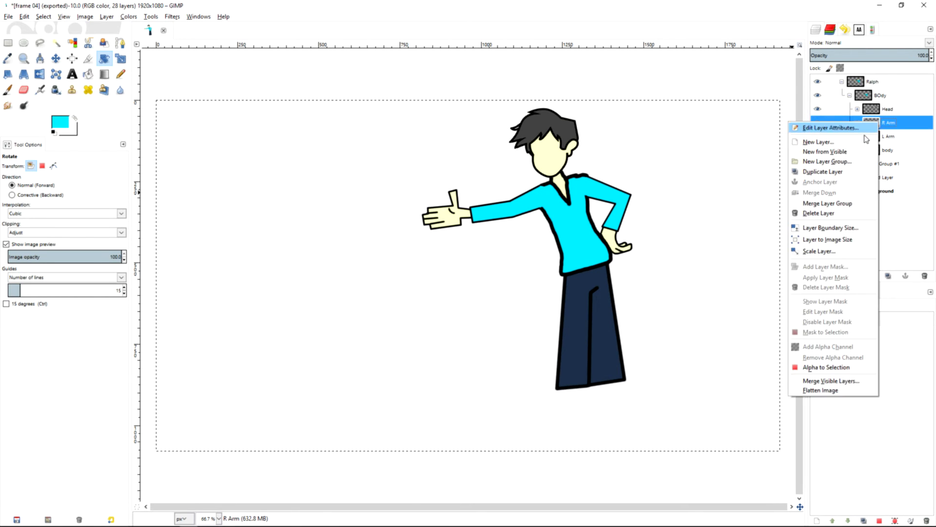
left_click(845, 161)
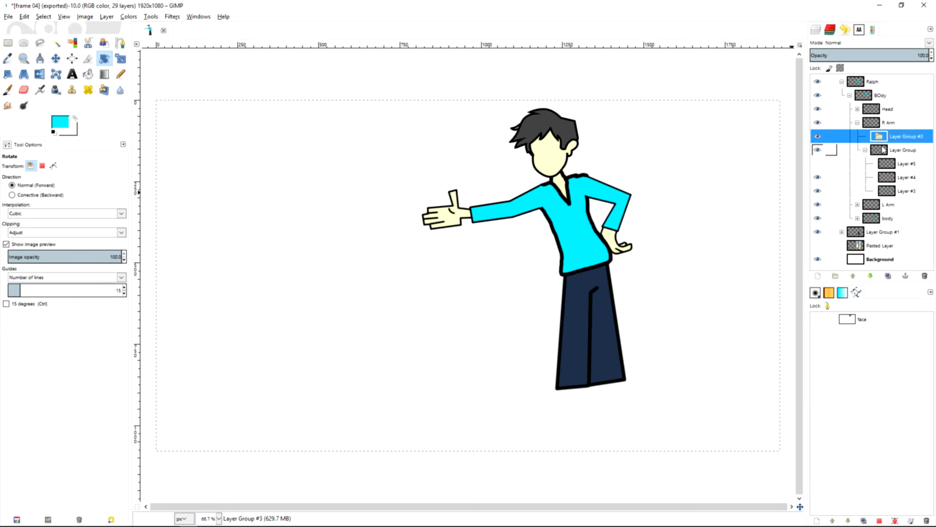
left_click(883, 149)
mouse_move(884, 150)
left_mouse_down()
mouse_move(885, 142)
mouse_move(891, 155)
left_mouse_up()
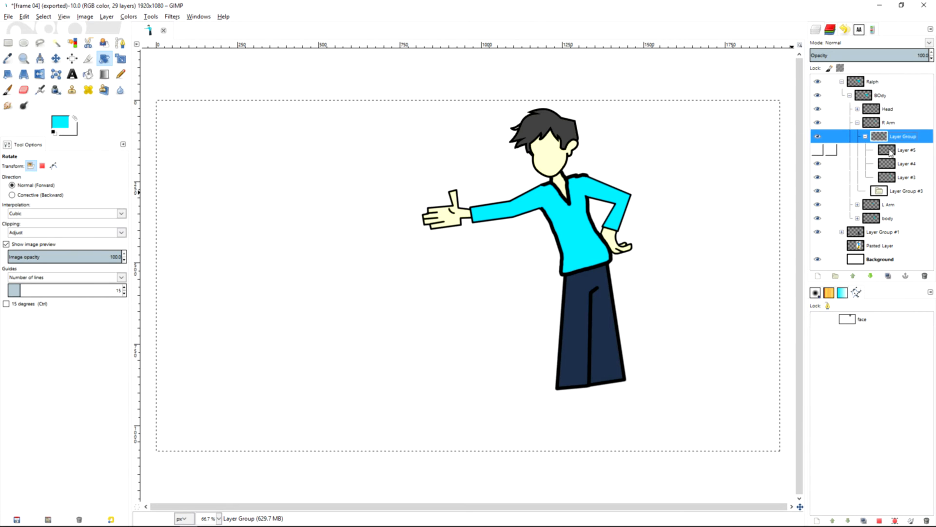
left_click_drag(892, 191, 895, 157)
left_click(899, 137)
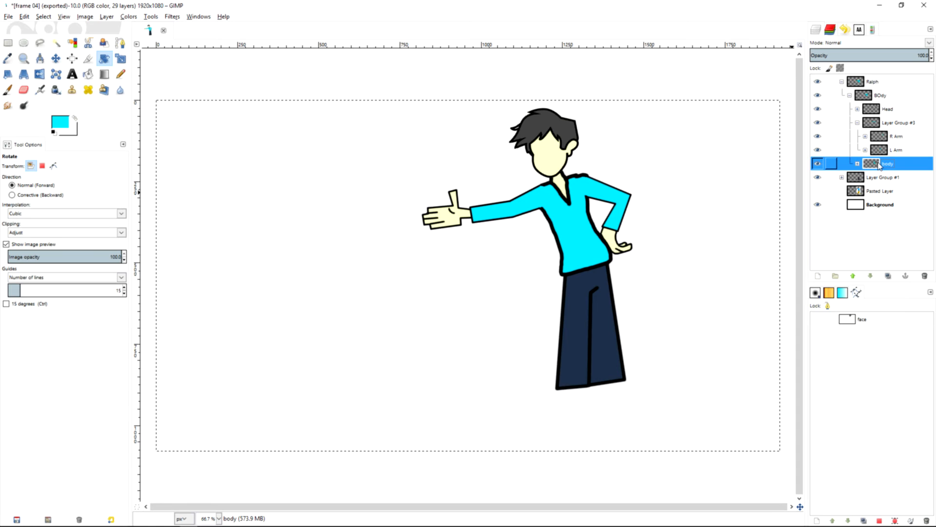
Undo the regrouping of the two arms and the creation of their shared layer group.
key("ctrl+z")
key("ctrl+z")
key("ctrl+z")
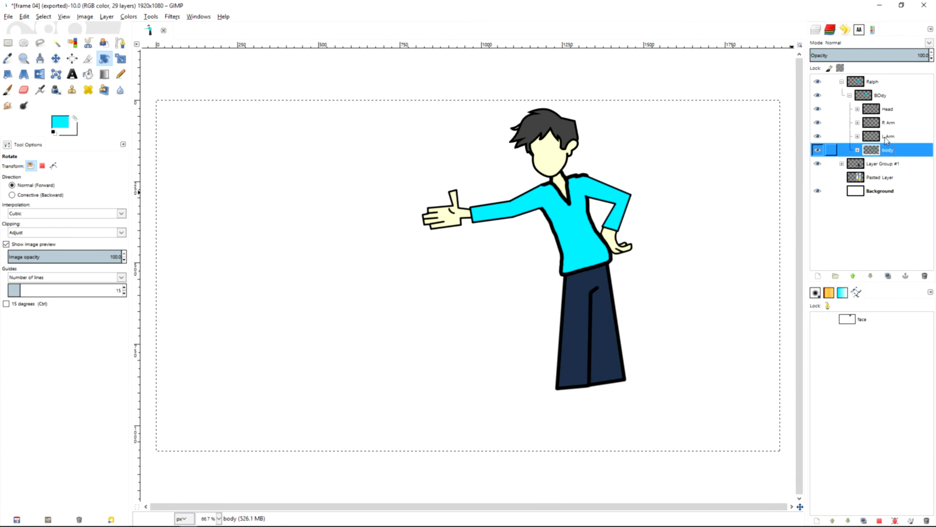
Try rotating the Head group by about -25.91° around the neck, with the centre at about 1221, 220.5 px.
left_click(887, 108)
left_click(545, 162)
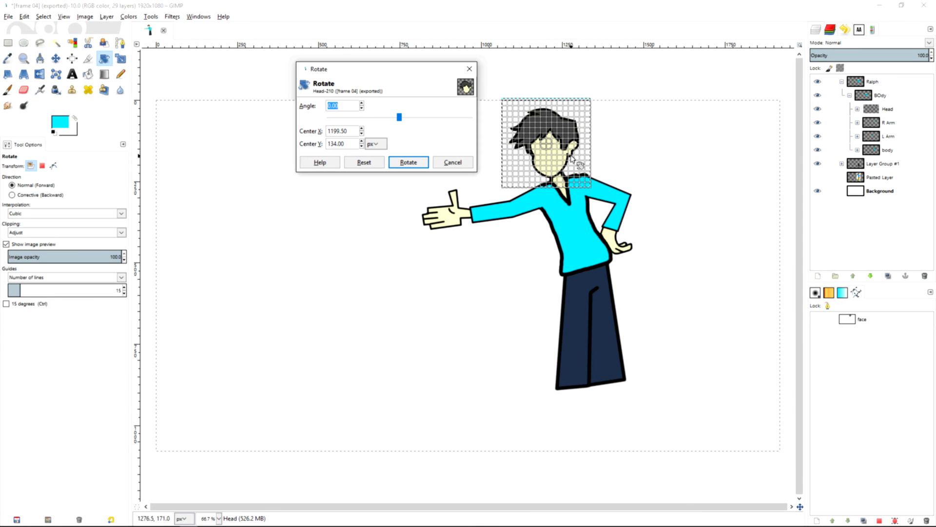
left_click_drag(546, 145, 555, 174)
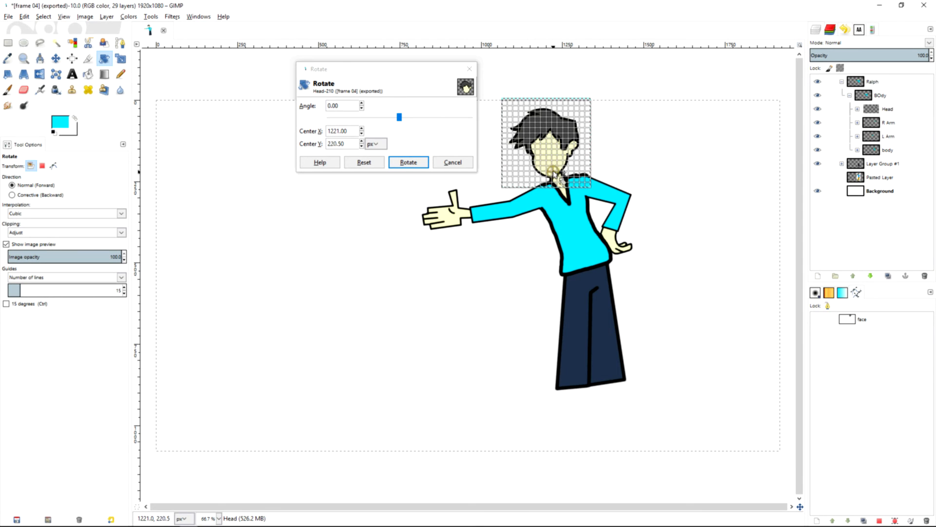
left_click_drag(585, 142, 571, 122)
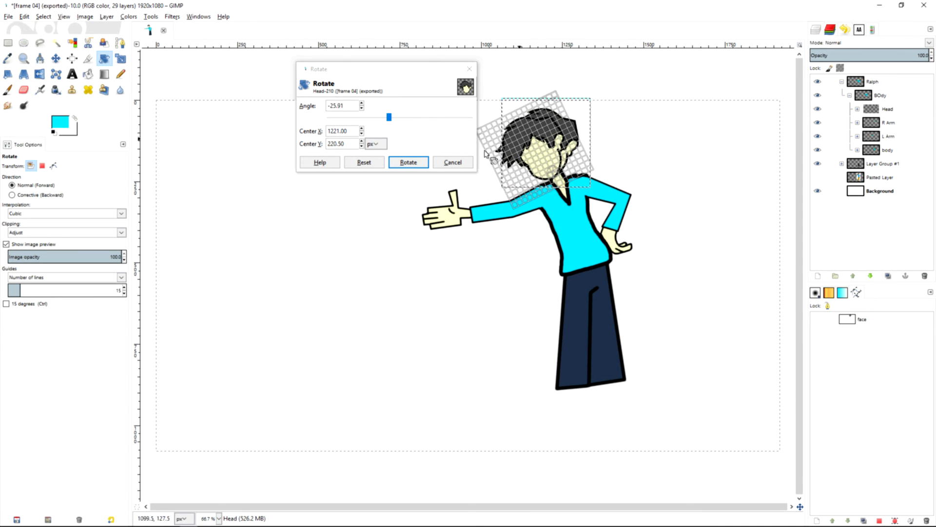
left_click(408, 162)
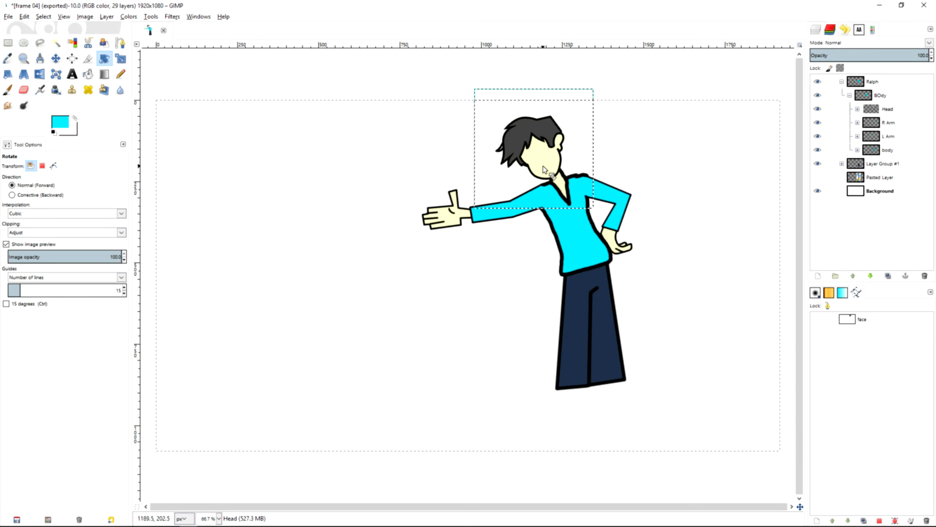
left_click(576, 152)
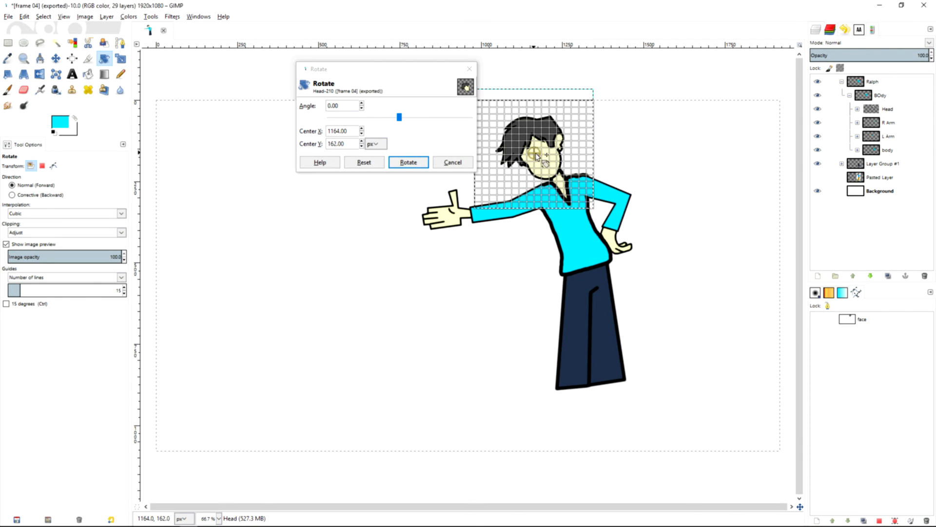
key("Escape")
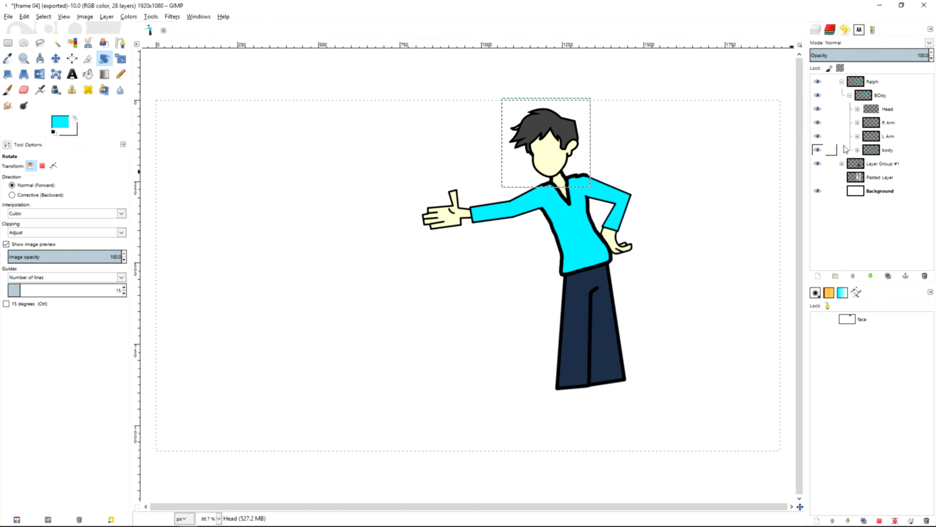
Rotate the BOdy group back upright by about 18.31° around the waist, with the centre at about 1327.5, 487.5 px.
left_click(876, 96)
left_click(468, 274)
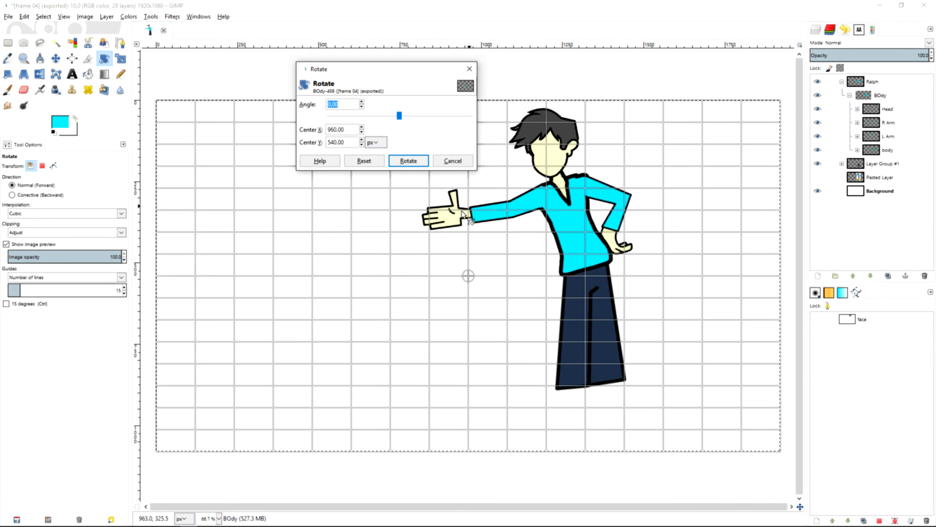
left_click_drag(471, 278, 588, 261)
left_click_drag(765, 183, 783, 237)
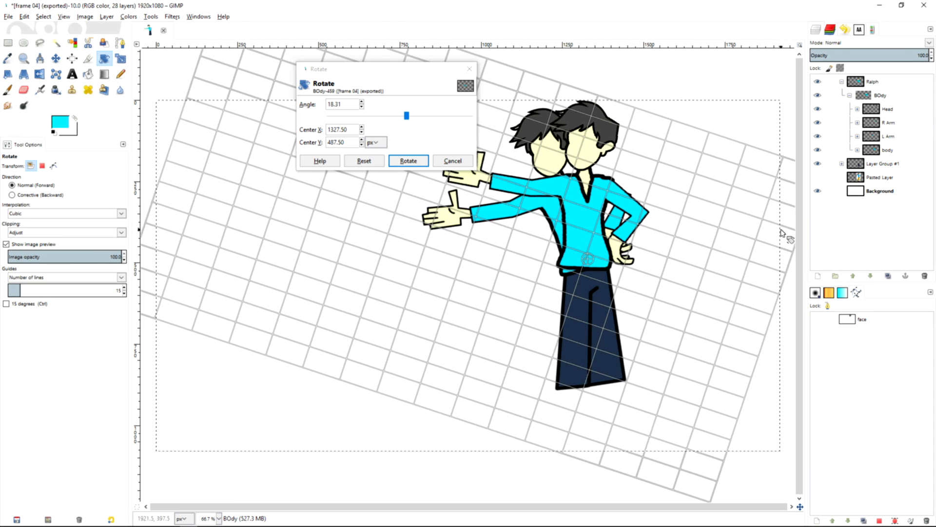
key("Return")
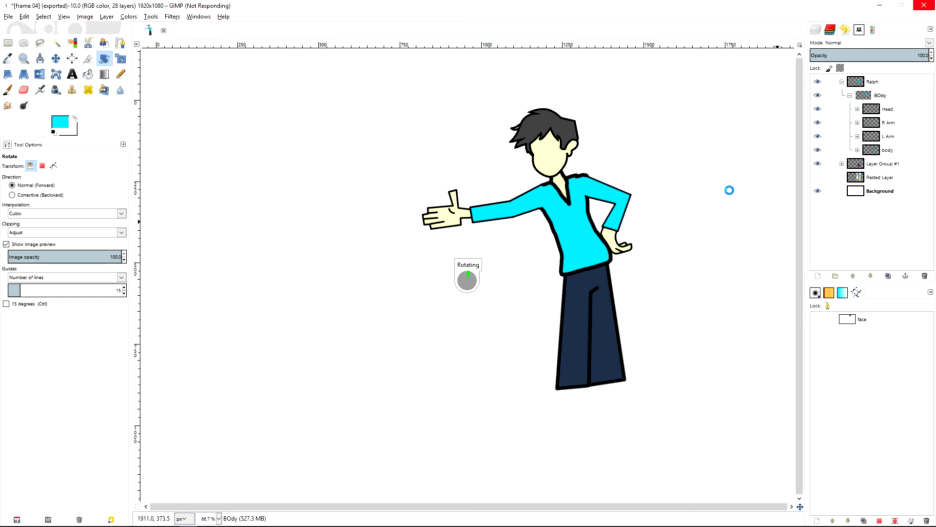
mouse_move(539, 514)
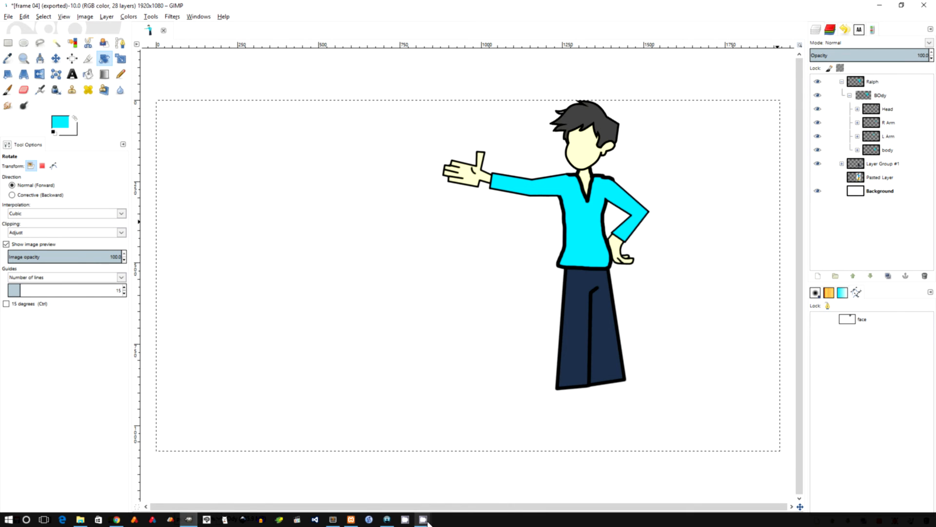
Collapse the BOdy group in the layer list while keeping its parent group Ralph expanded.
left_click(842, 82)
left_click(869, 97)
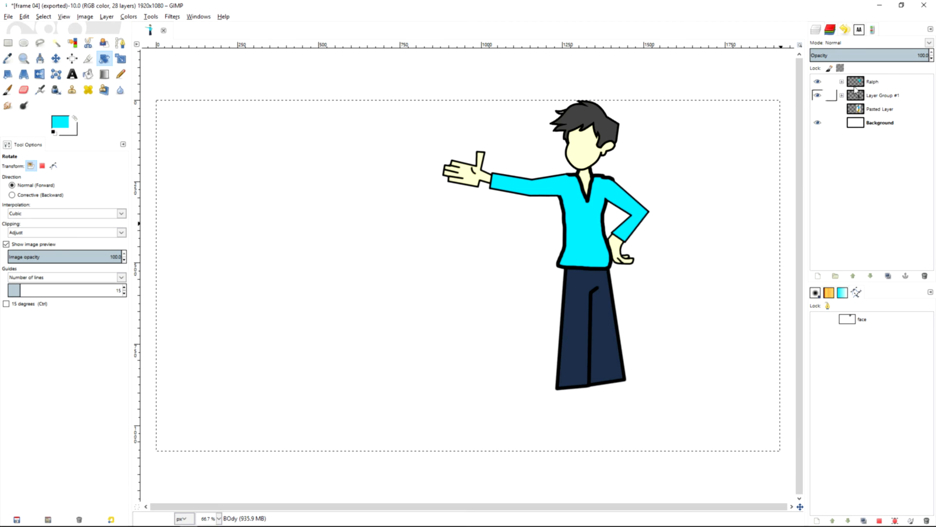
left_click(842, 82)
left_click(849, 95)
left_click(849, 95)
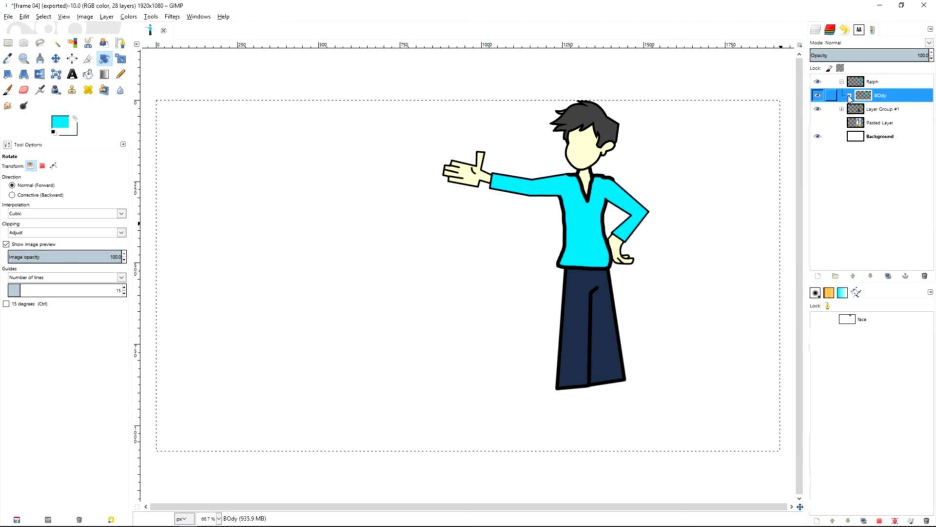
Nest Layer Group #1 inside the Ralph group below BOdy, and move the whole Ralph group left to the left-centre of the canvas.
left_click_drag(857, 108, 866, 104)
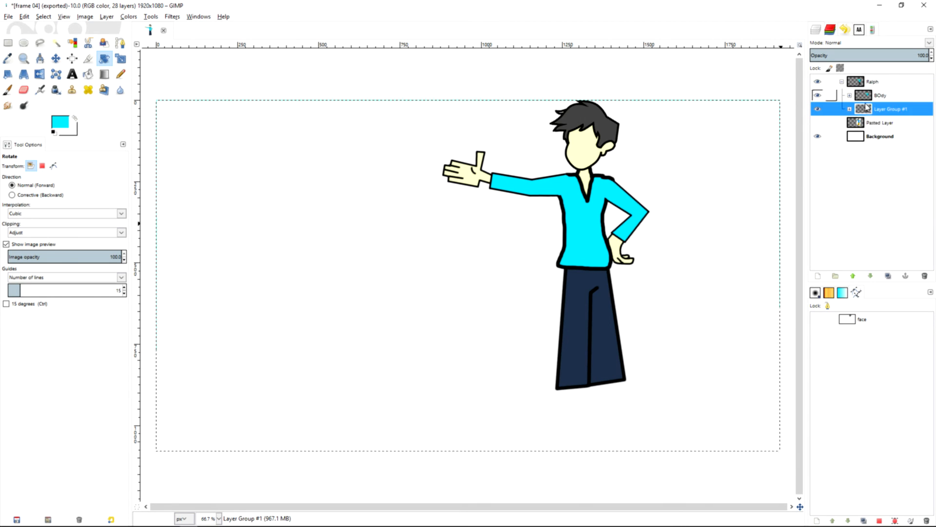
left_click(870, 81)
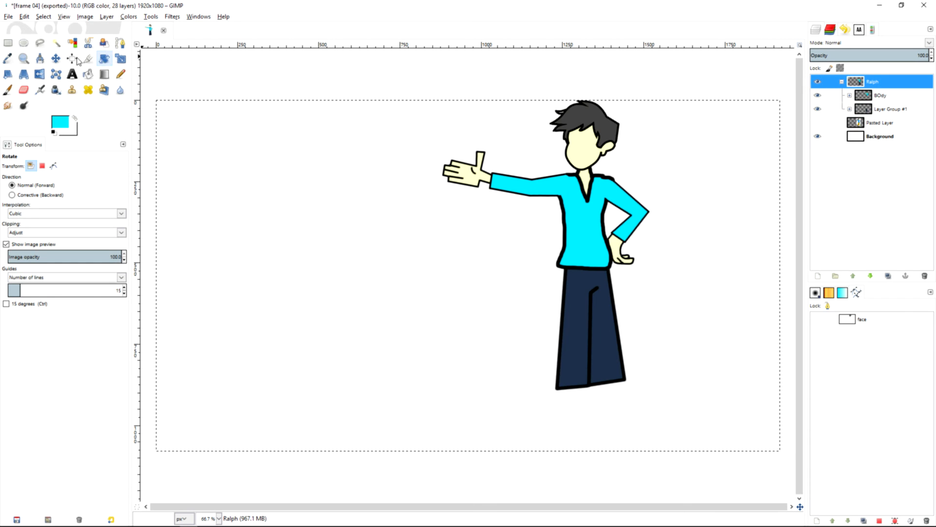
left_click(56, 58)
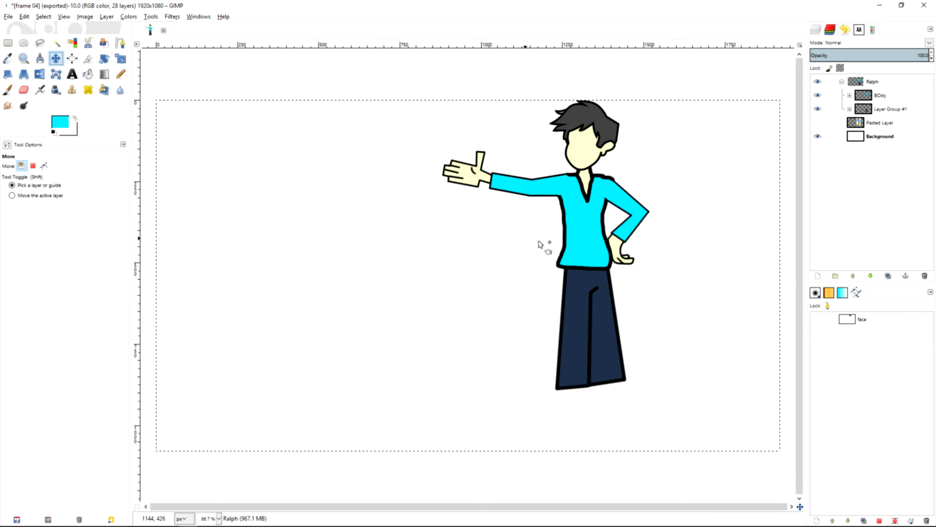
left_click_drag(586, 235, 418, 244)
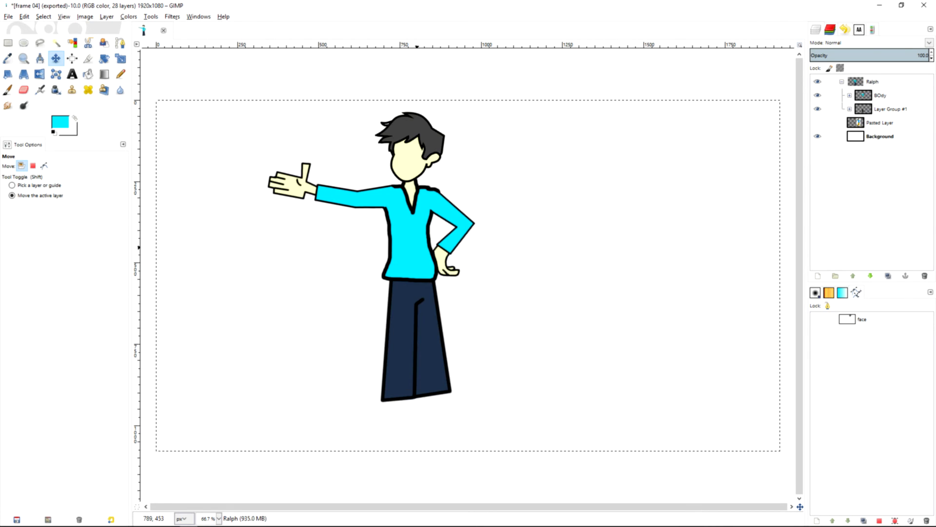
Export the current pose to the Downloads folder as frame 05.png with the default PNG options.
key("ctrl+shift+e")
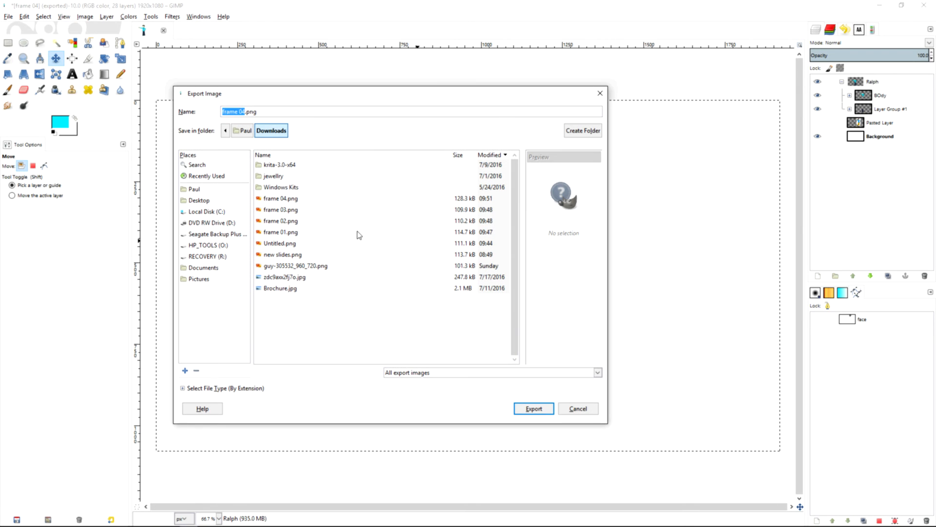
left_click(242, 112)
type("5")
key("Return")
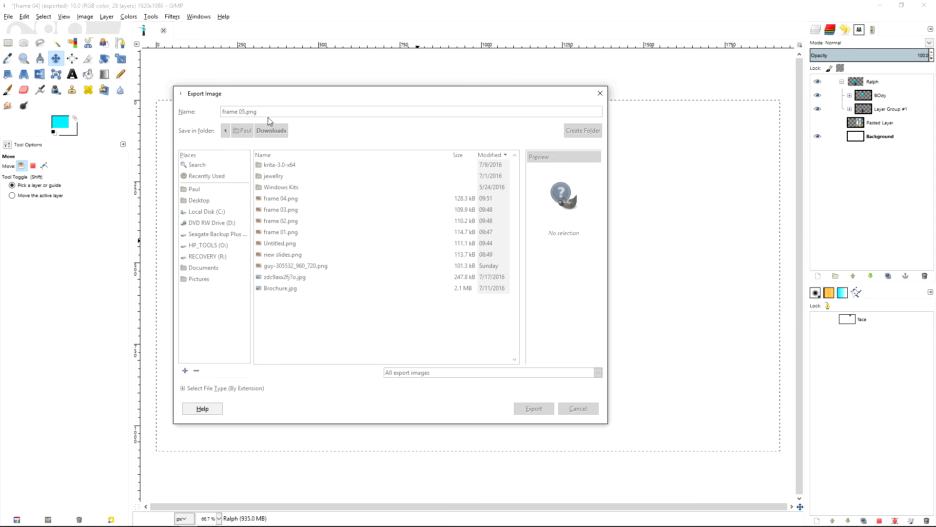
left_click(468, 348)
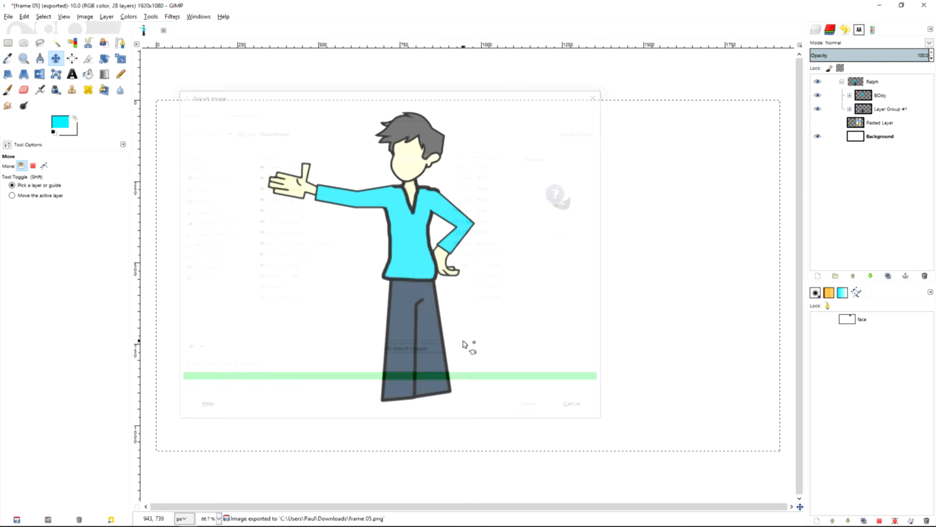
Expand the BOdy group and flip its Head group horizontally so the face points the other way.
left_click(850, 95)
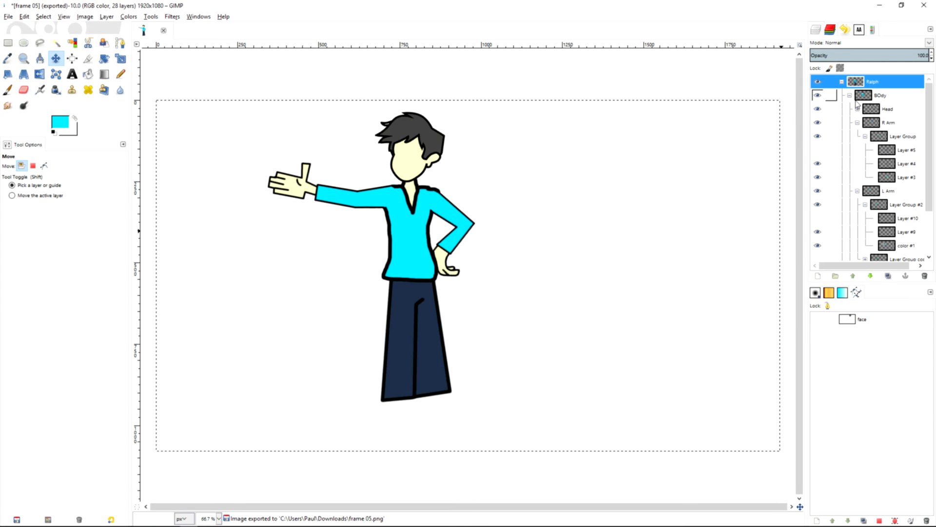
right_click(875, 108)
key("Escape")
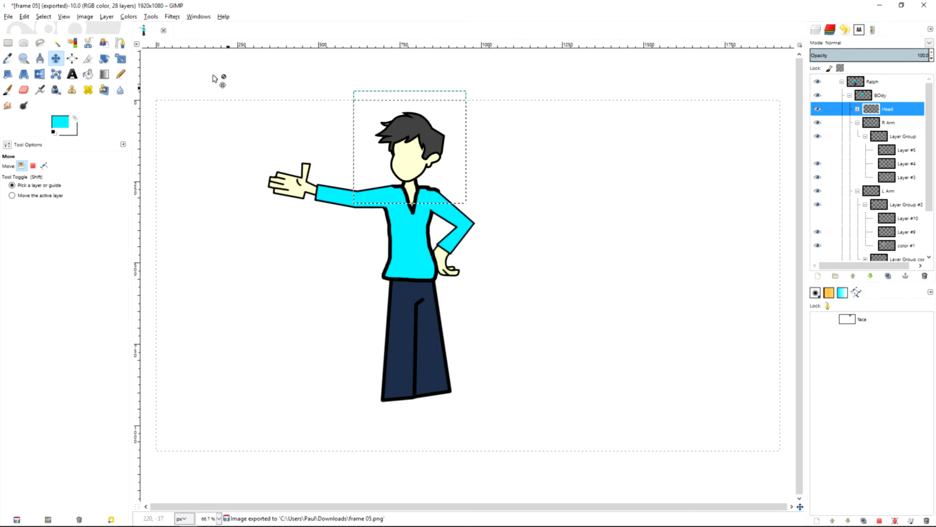
left_click(107, 18)
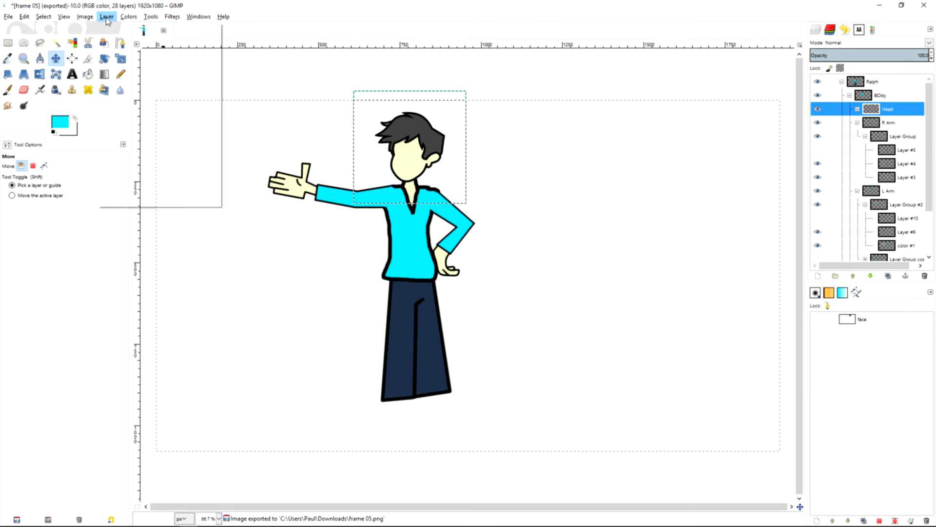
mouse_move(125, 140)
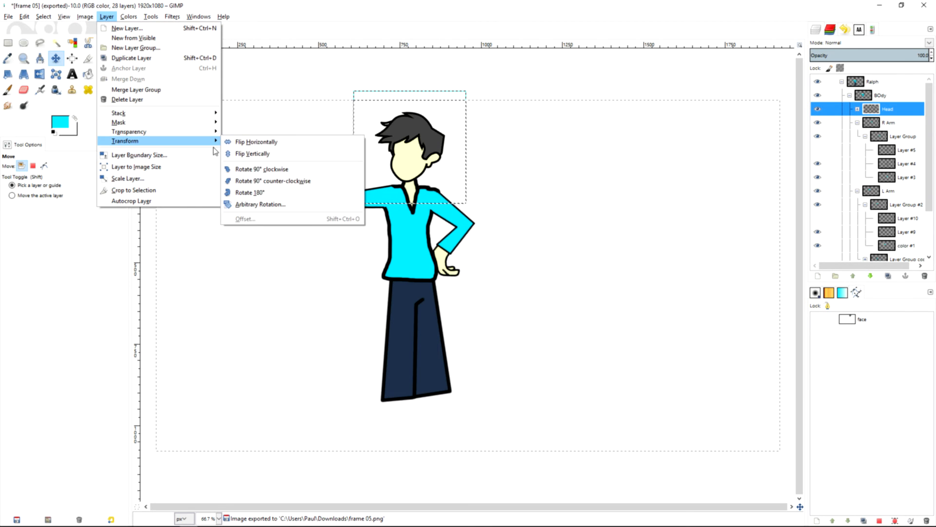
left_click(249, 141)
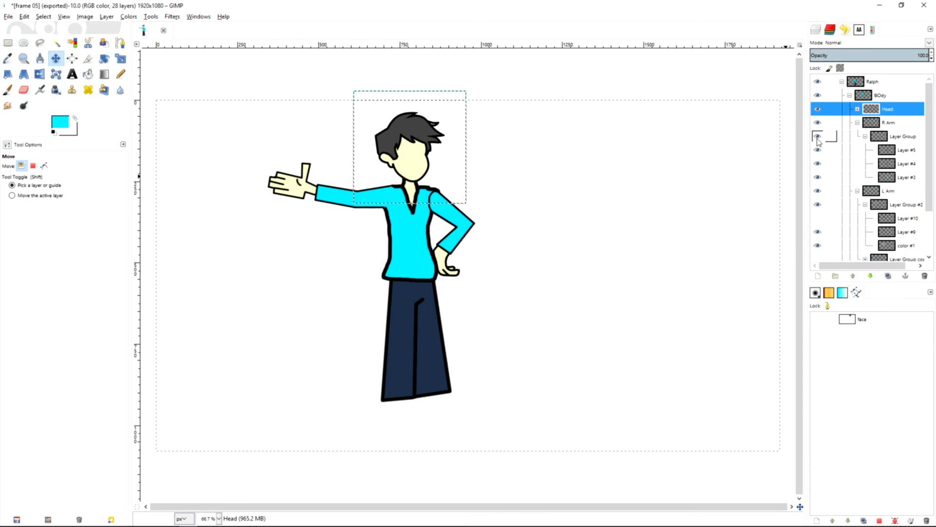
Swap the arm pose in the L Arm group by hiding Layer Group #2 and showing Layer Group copy.
left_click(865, 137)
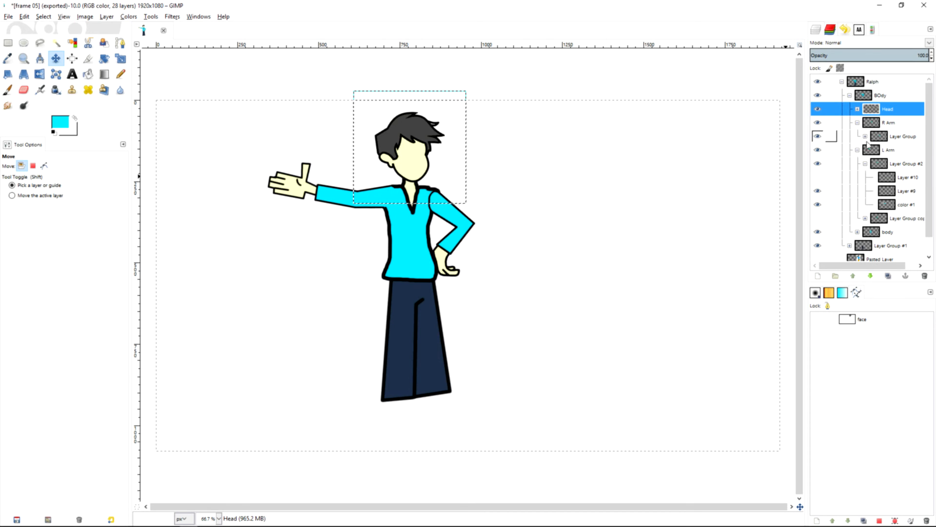
left_click(822, 164)
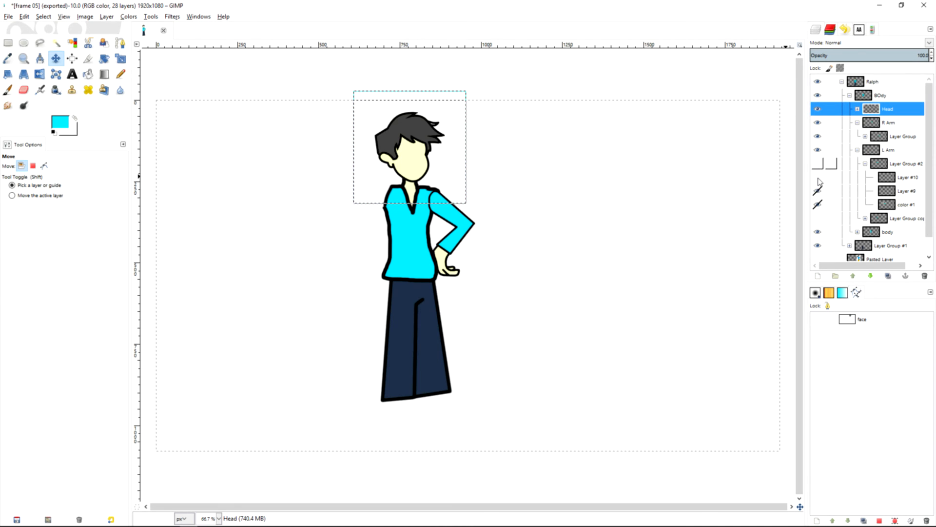
left_click(817, 179)
left_click(818, 164)
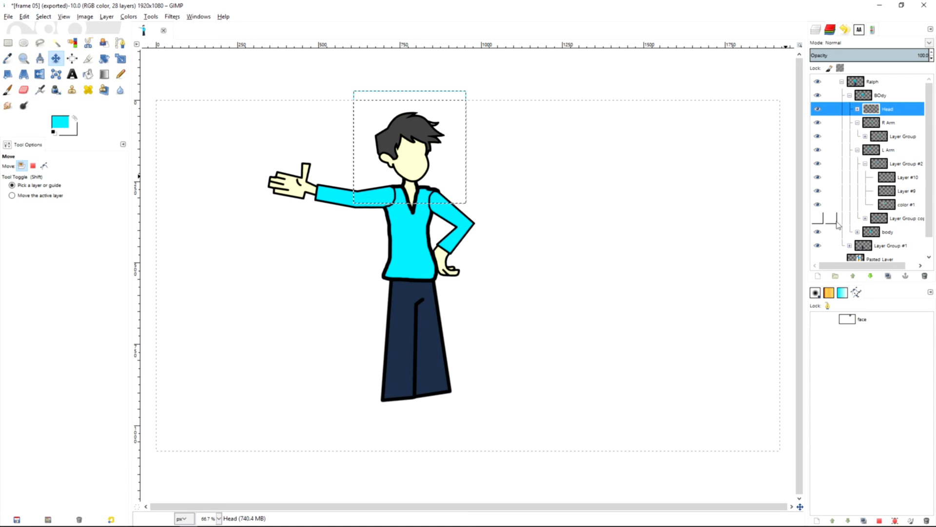
left_click(819, 220)
left_click(865, 163)
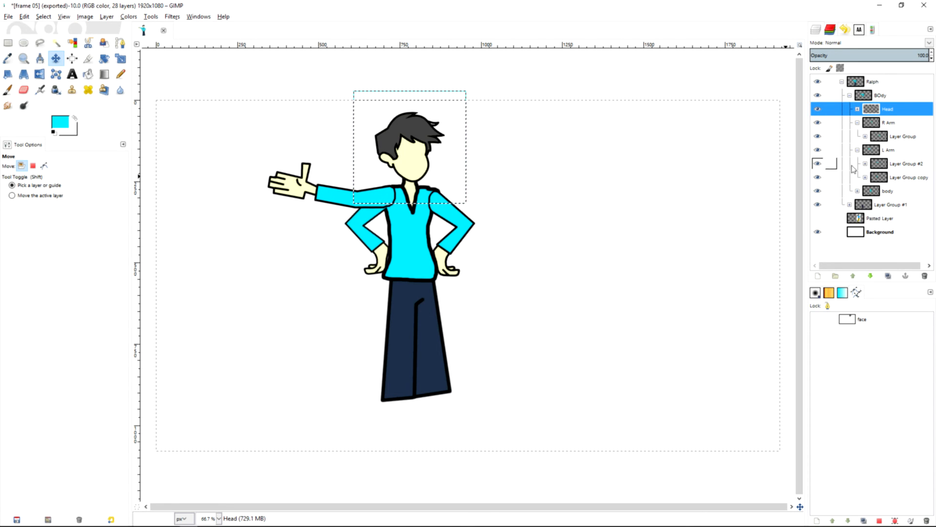
left_click(818, 166)
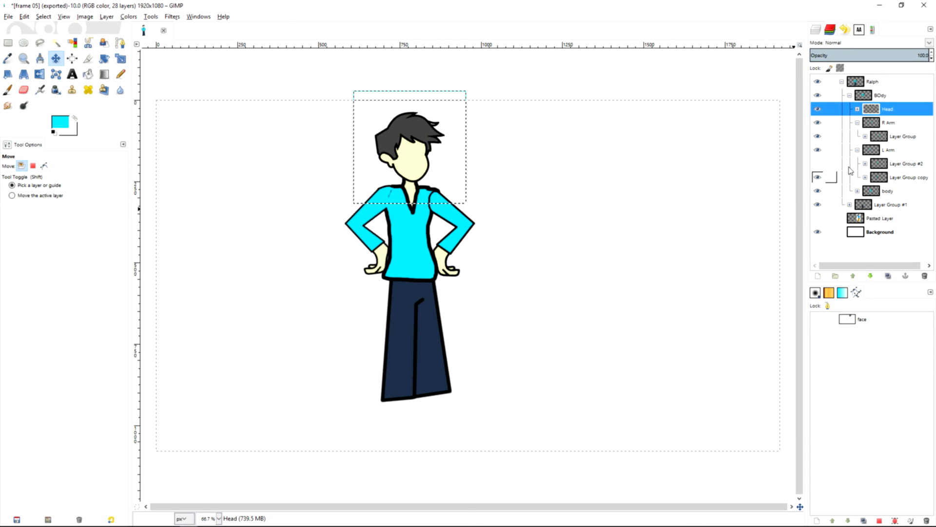
Move the whole Ralph group left until the bent elbow reaches the canvas's left edge.
left_click(876, 97)
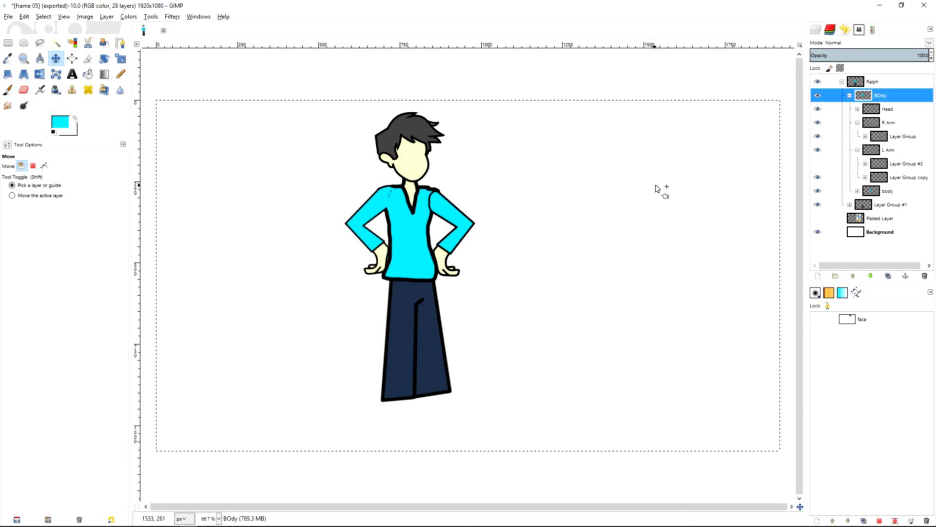
left_click(870, 84)
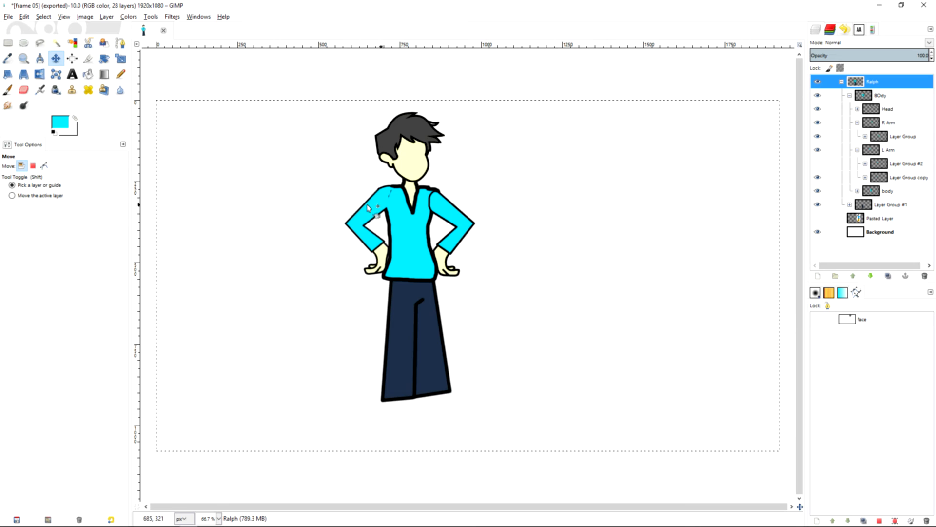
left_click_drag(331, 241, 233, 251)
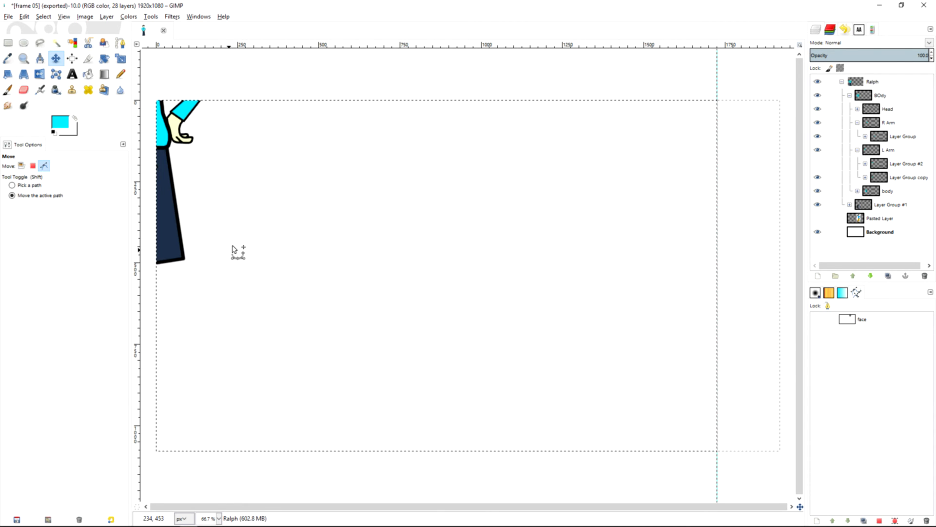
Export the hands-on-hips pose to the Downloads folder as frame 06.png with the default PNG options.
key("ctrl+shift+e")
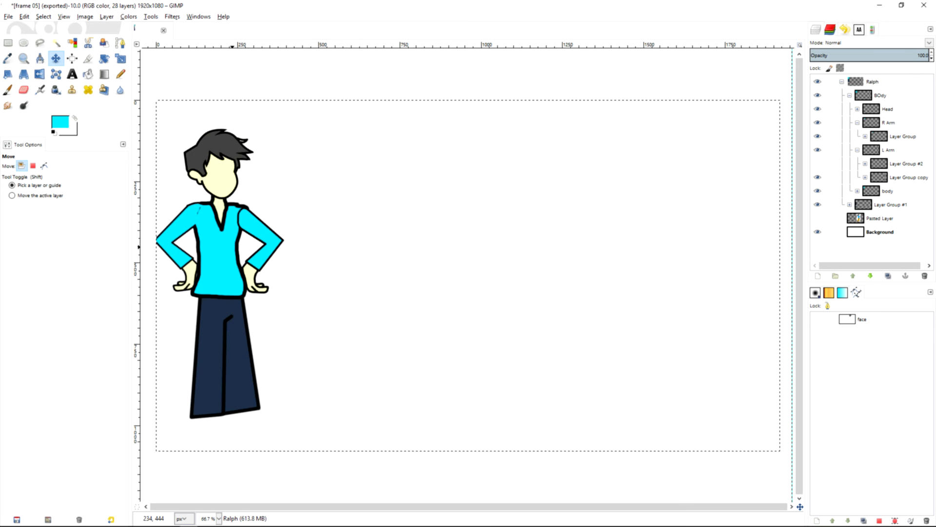
type("frame 06")
key("Return")
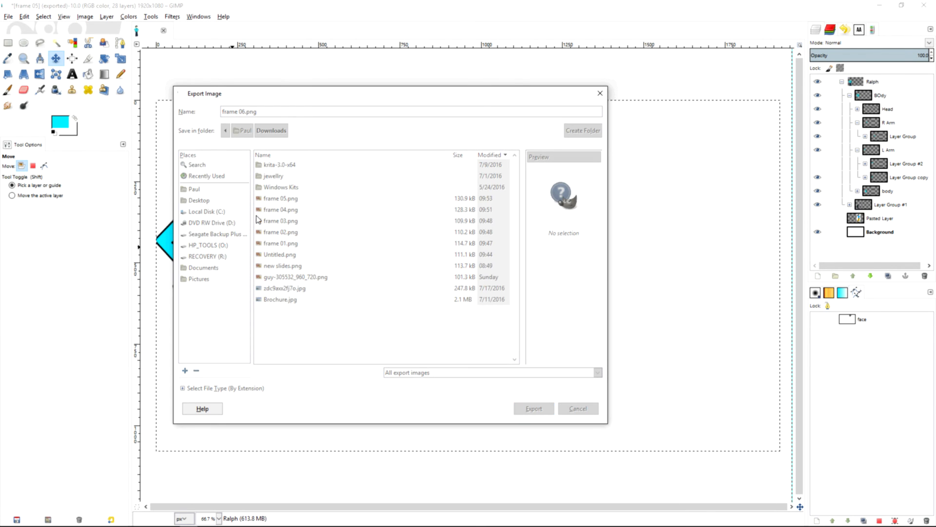
key("Return")
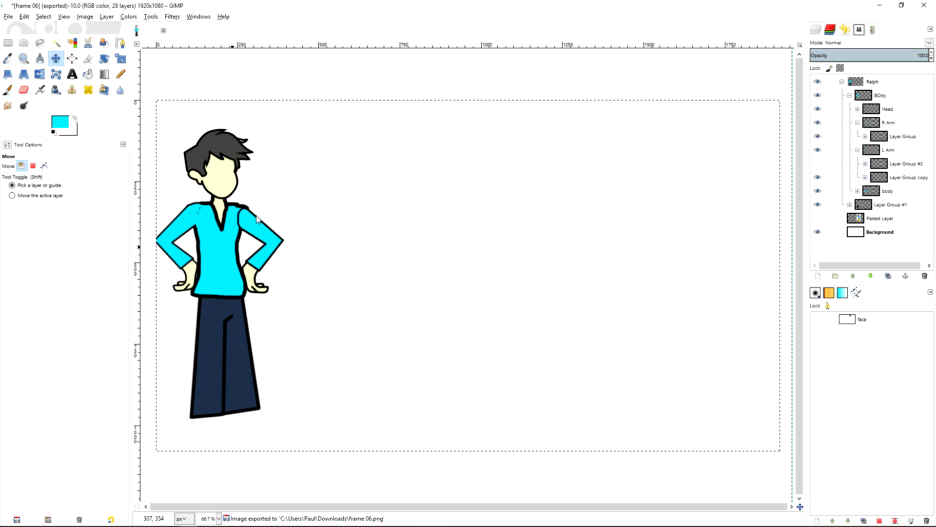
Move the Ralph group about 90 px to the right and export the image as frame 07.png.
left_click_drag(226, 240, 256, 244)
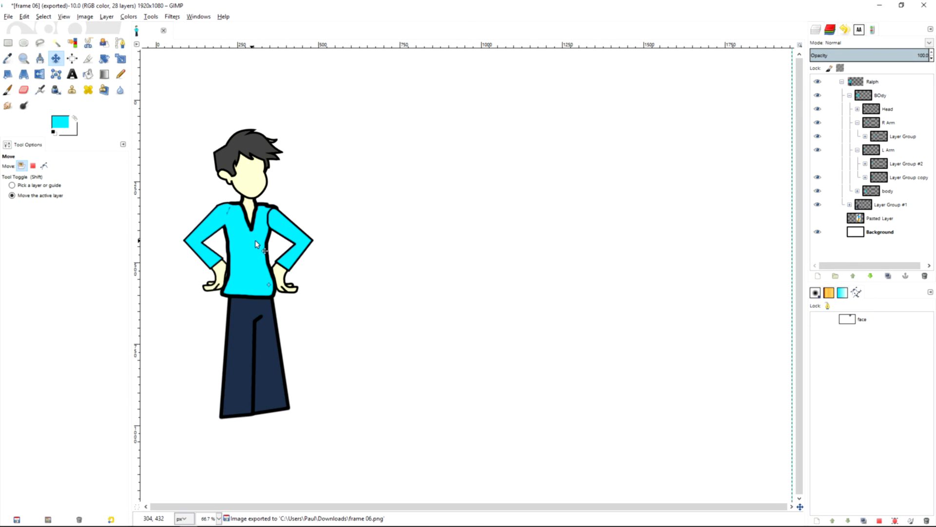
key("shift+ctrl+e")
key("Right")
key("BackSpace")
key("Return")
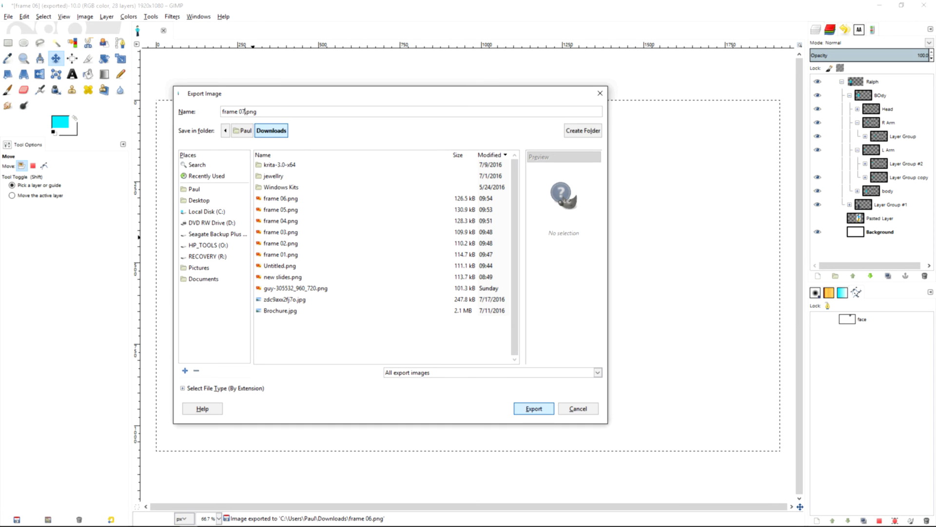
key("Return")
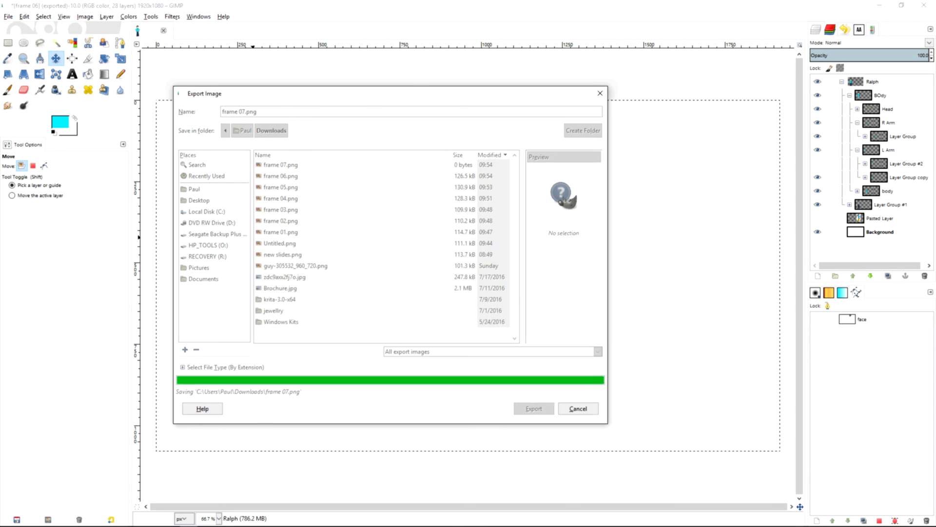
Shift the Ralph group another 90 px or so to the right and export the image as frame 08.png.
key("shift")
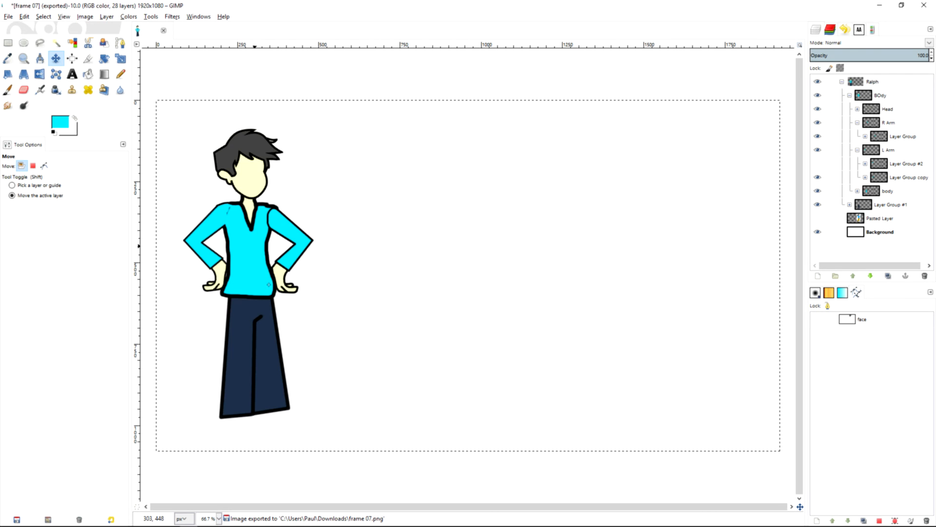
left_click_drag(256, 246, 285, 243)
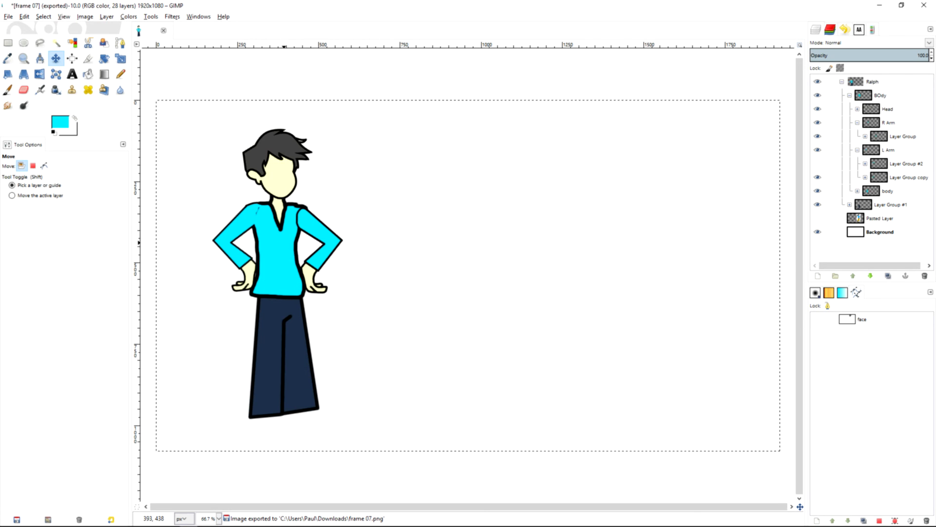
key("ctrl+shift+e")
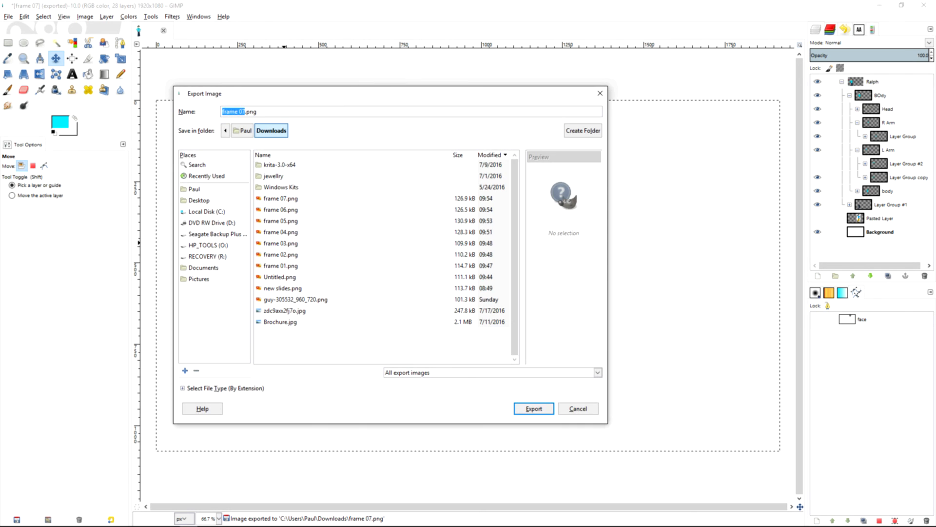
type("8")
key("Return")
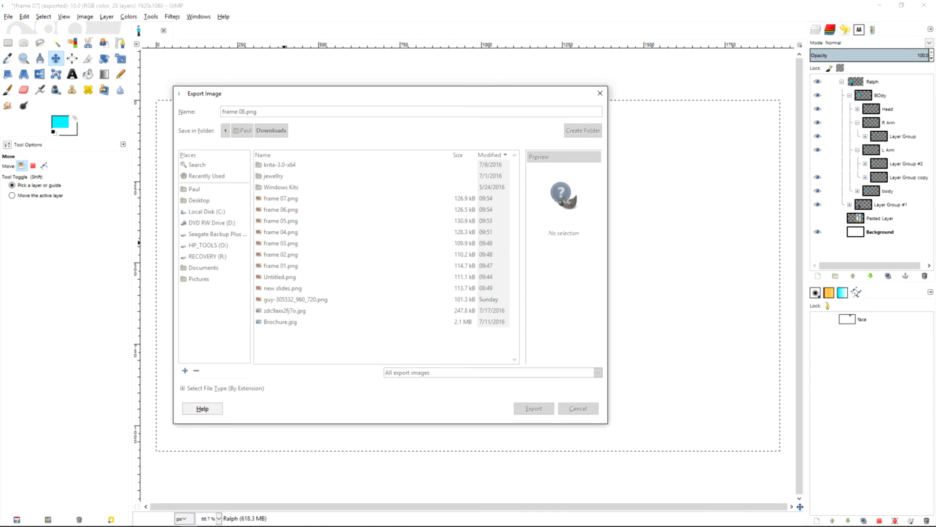
key("Return")
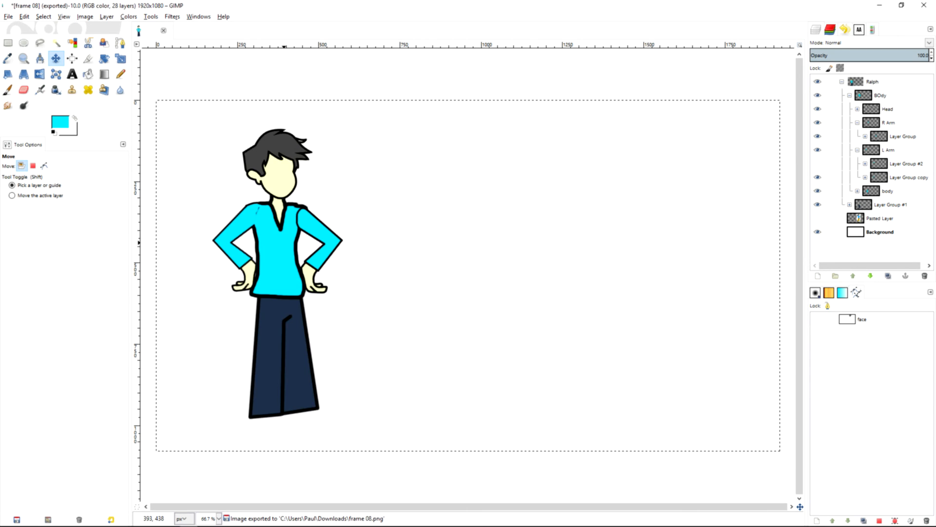
Switch to the Downloads folder in File Explorer, open frame 08.png in Photos and page back through the exported frames.
key("ctrl+shift+e")
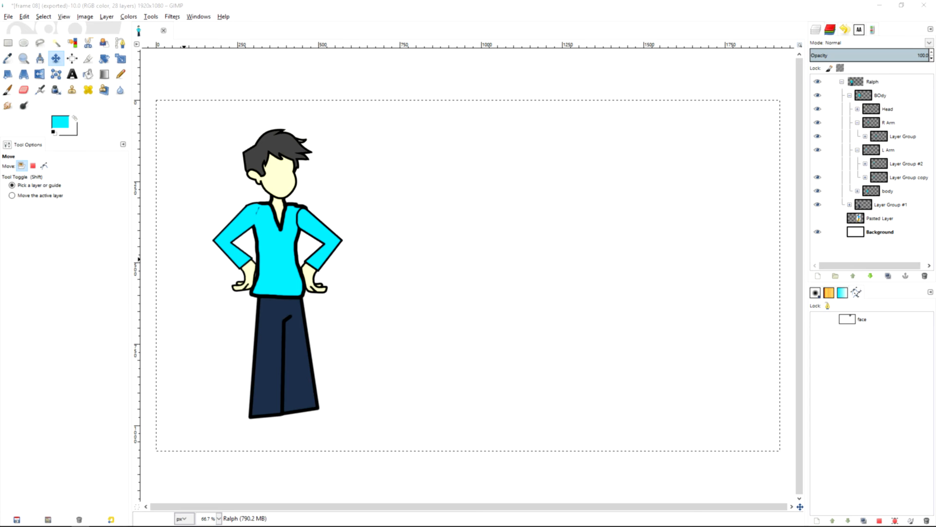
left_click(87, 517)
left_click_drag(505, 67, 490, 22)
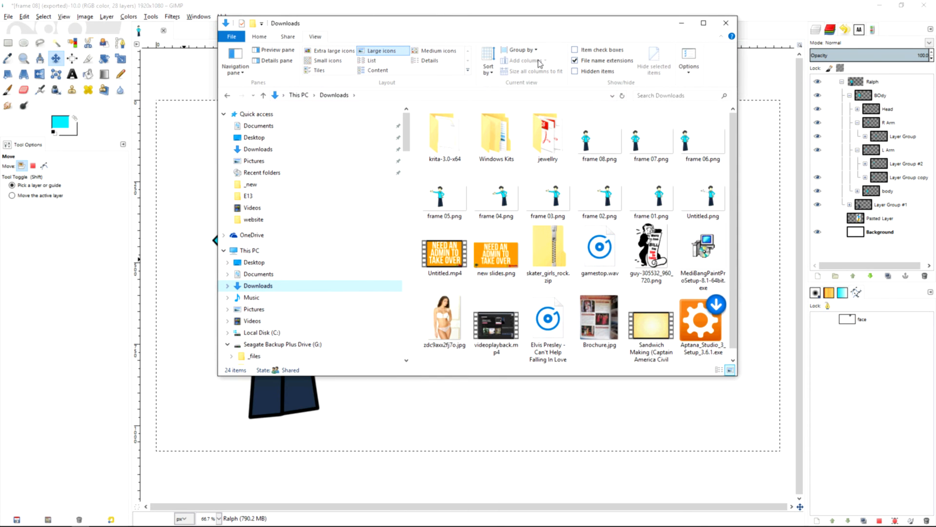
double_click(599, 142)
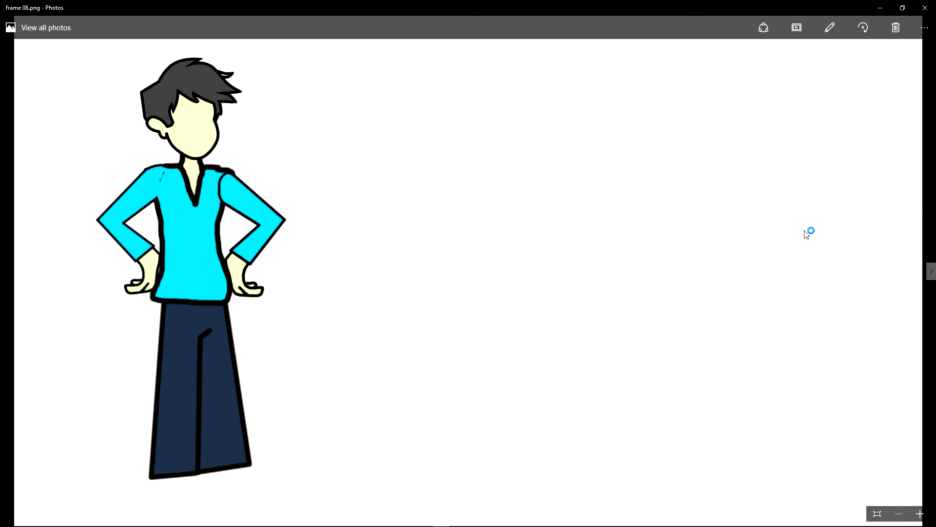
key("Left")
key("Left")
key("Left")
key("Right")
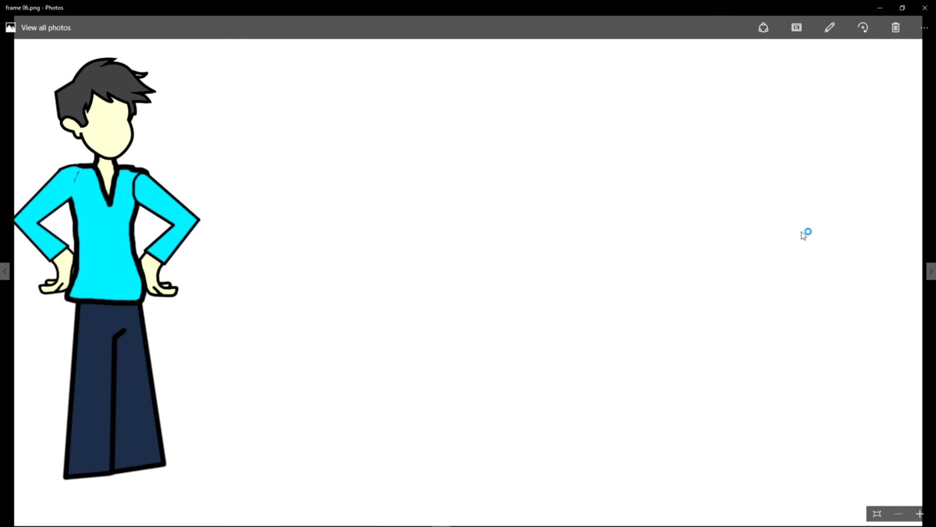
Flip back and forth between frame 06.png and frame 08.png to preview the character's sideways movement.
key("Right")
key("Right")
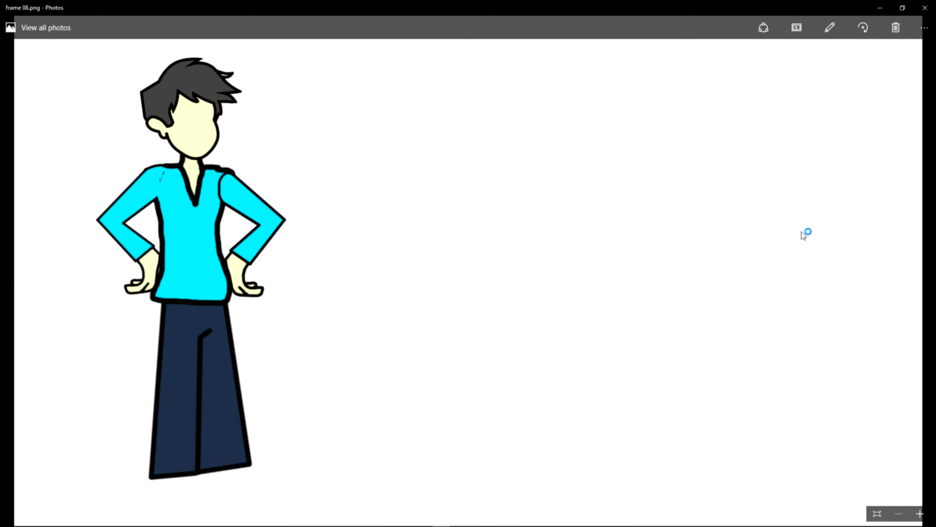
key("Left")
key("Left")
key("Right")
key("Right")
key("Left")
key("Left")
key("Right")
key("Right")
key("Left")
key("Left")
key("Left")
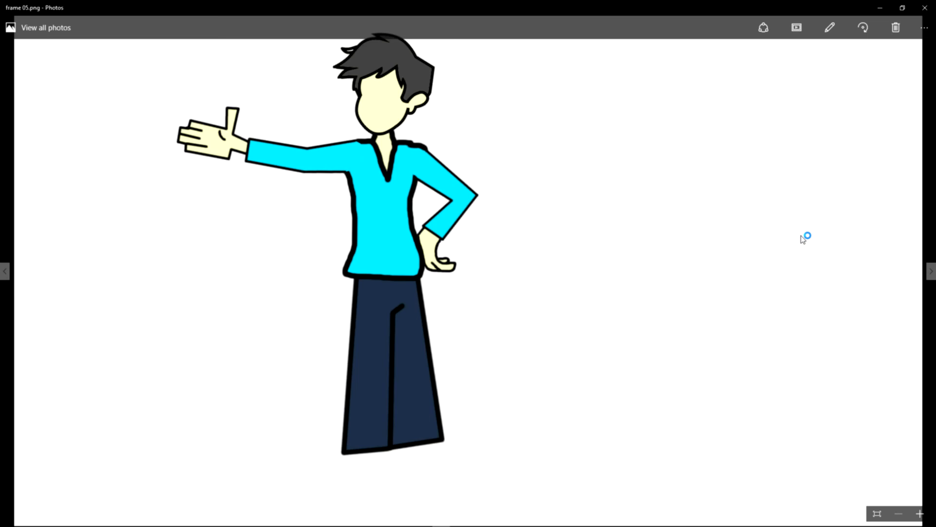
Alternate between frame 05.png and frame 04.png to check the motion, ending on frame 03.png.
key("Left")
key("Right")
key("Left")
key("Right")
key("Left")
key("Right")
key("Left")
key("Right")
key("Left")
key("Right")
key("Left")
key("Right")
key("Left")
key("Left")
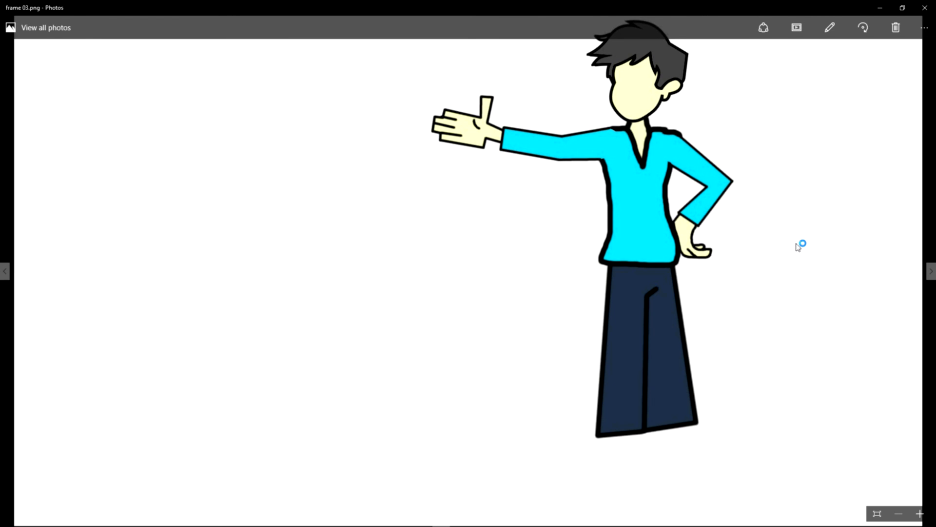
Alternate between frame 03.png and frame 02.png to examine the head turn.
key("Left")
key("Right")
key("Left")
key("Right")
key("Left")
key("Right")
key("Left")
key("Right")
key("Left")
key("Right")
key("Left")
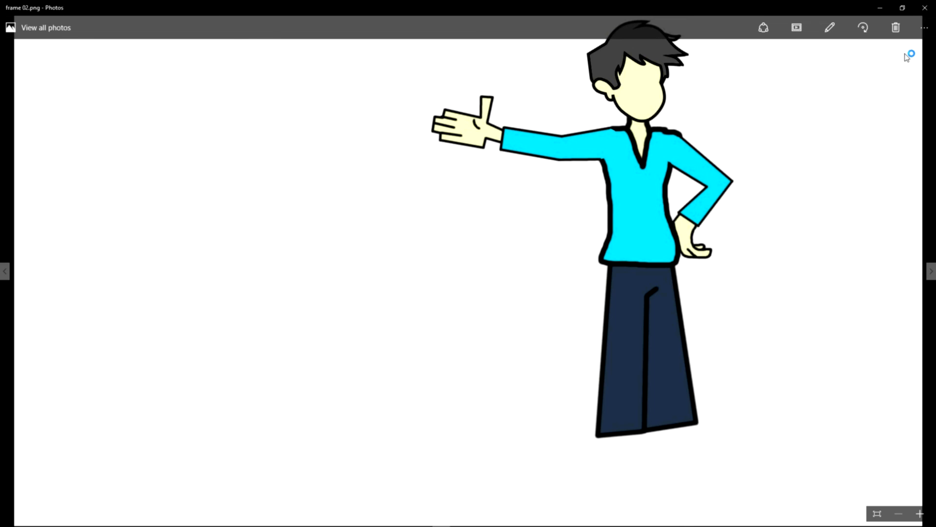
Page to the earliest exported frames and compare frame 01.png with frame 02.png for the change in arm pose.
key("Left")
key("Left")
key("Left")
key("Left")
key("Left")
key("Left")
key("Left")
key("Left")
key("Left")
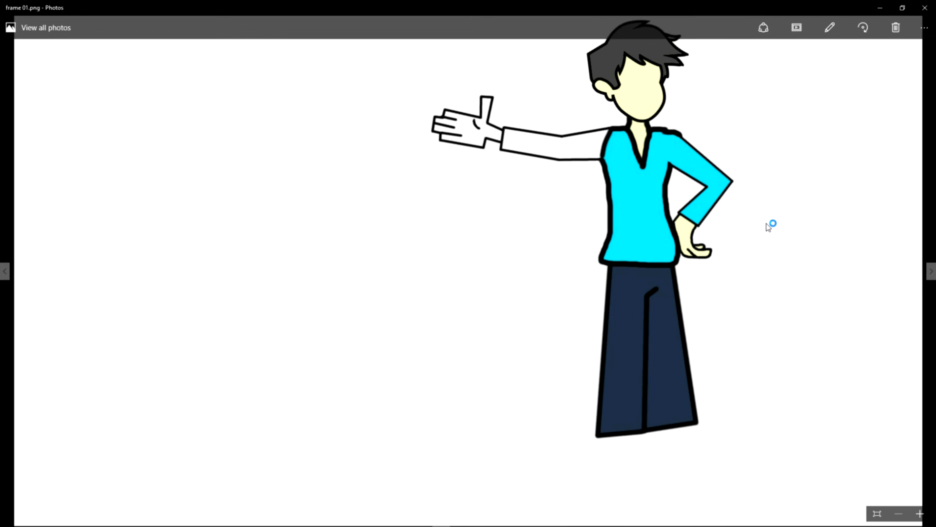
key("Left")
key("Left")
key("Left")
key("Left")
key("Left")
key("Left")
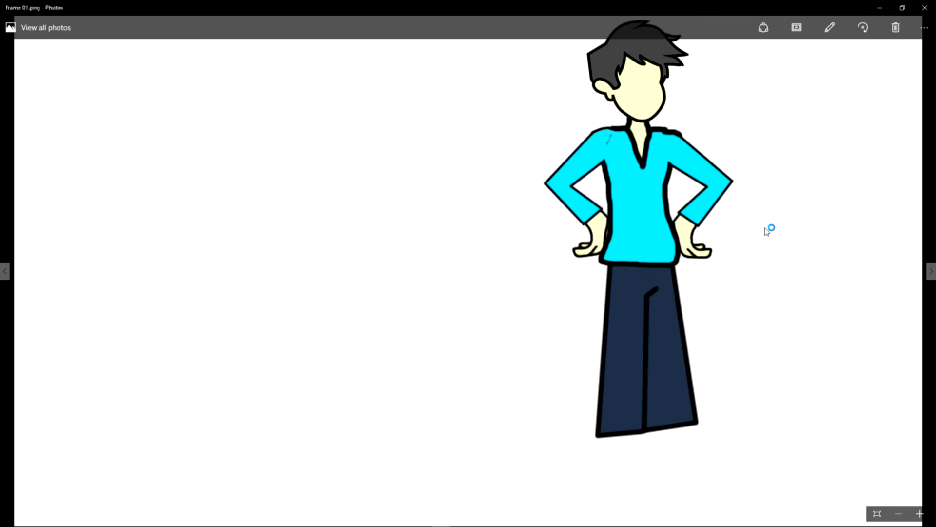
key("Left")
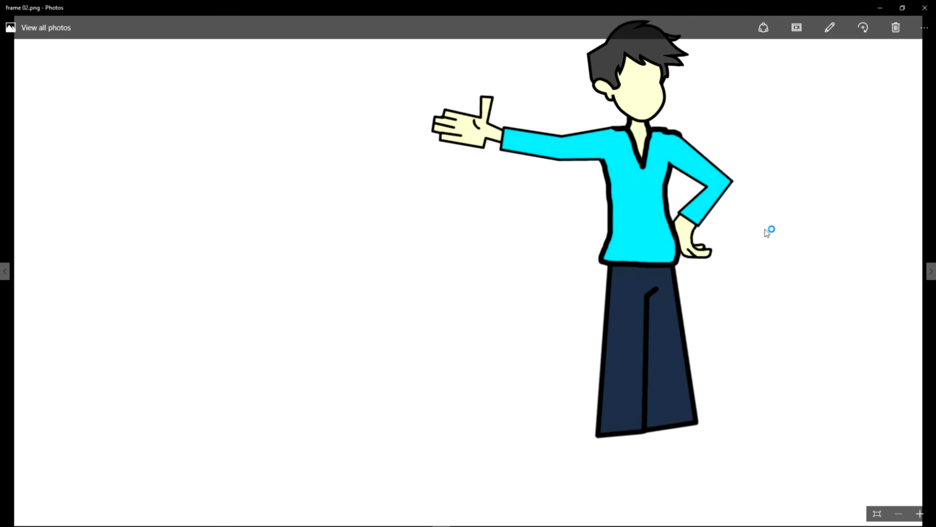
key("Left")
key("Right")
key("Left")
key("Right")
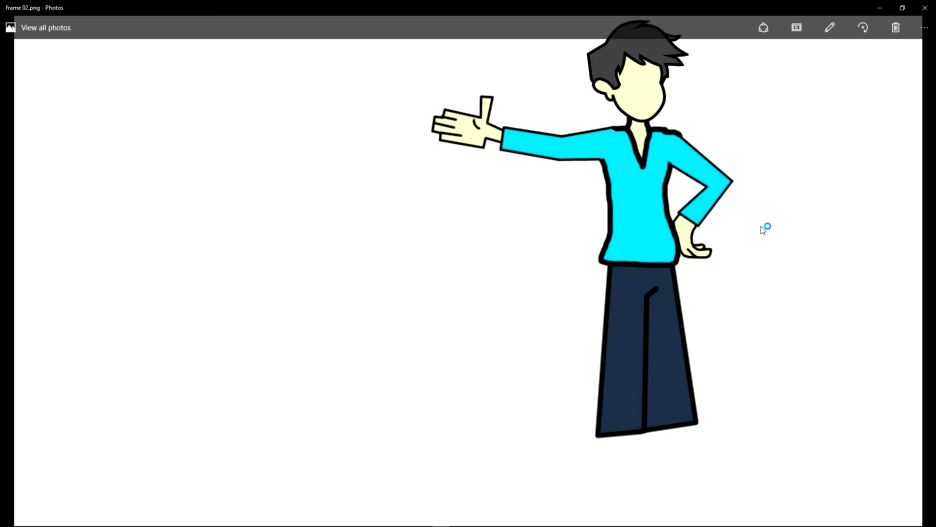
Close the Photos preview and switch back to the character image in GIMP, at the blank face.
left_click(925, 9)
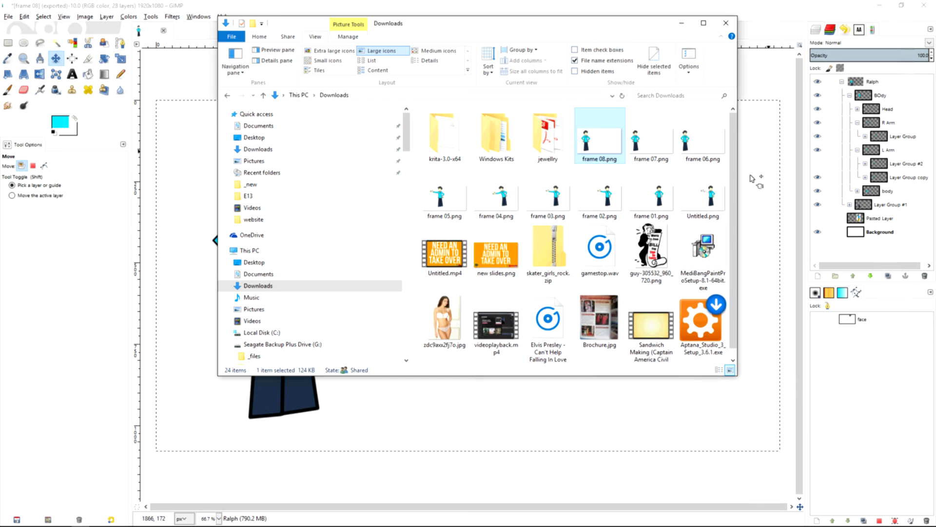
left_click(167, 13)
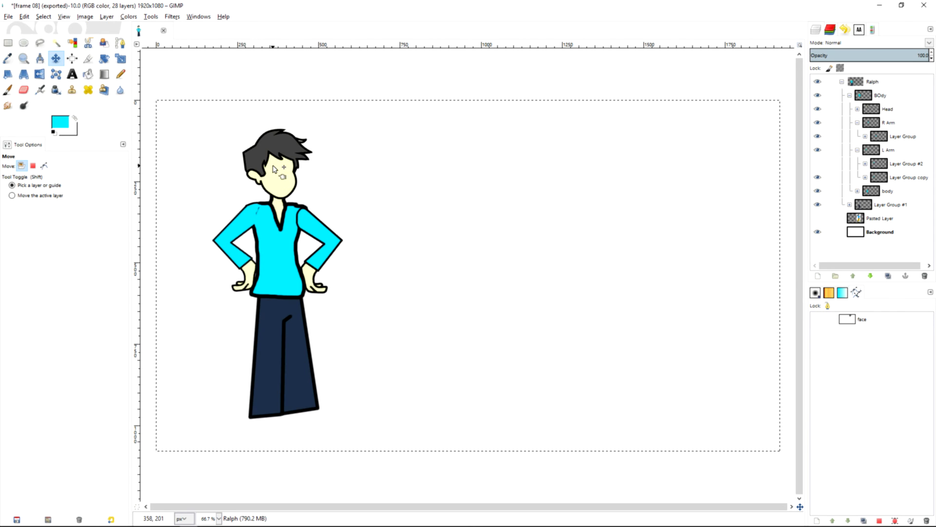
scroll(275, 170, "up", 1)
scroll(277, 168, "up", 2)
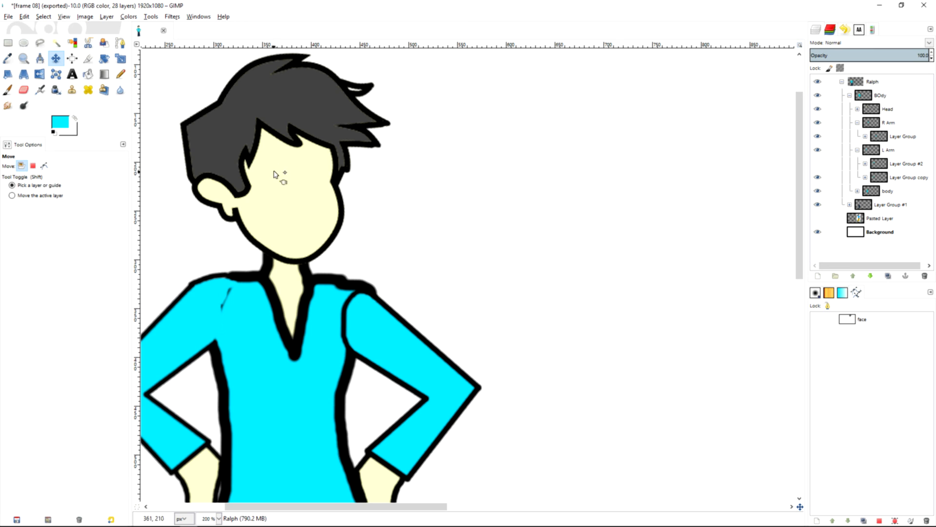
Add a new layer at the top inside the Ralph group for drawing with the Pencil tool.
left_click(120, 74)
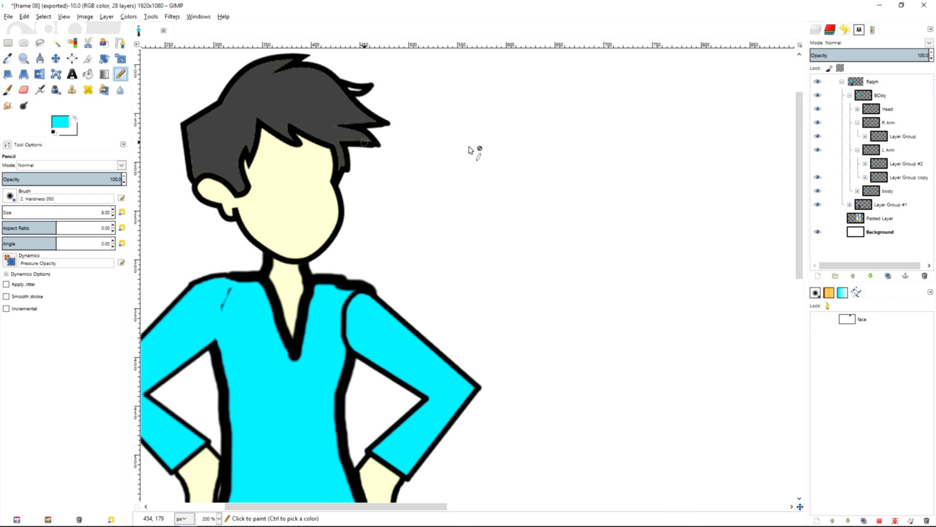
right_click(869, 79)
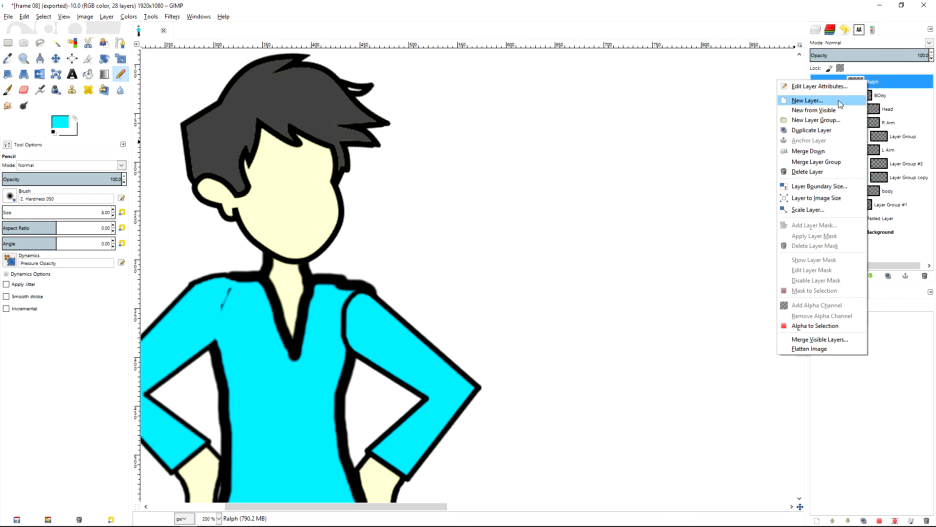
left_click(856, 97)
left_click(842, 179)
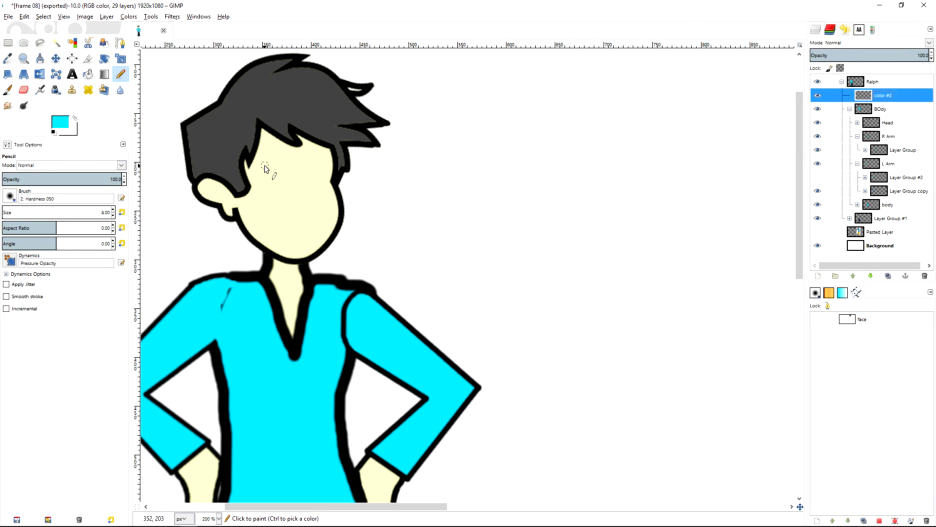
Sketch rough cyan eyes, eyebrows and an open mouth on the face with the size 8 Pencil.
left_click(266, 164)
mouse_move(273, 168)
left_mouse_down()
mouse_move(278, 188)
mouse_move(266, 165)
mouse_move(319, 170)
mouse_move(281, 146)
mouse_move(311, 154)
left_mouse_up()
key("ctrl")
key("ctrl+z")
key("ctrl+z")
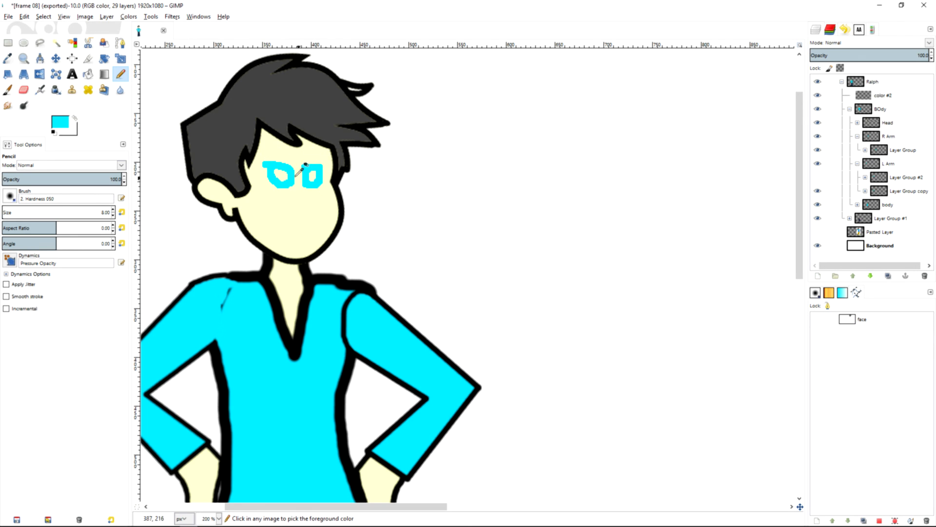
mouse_move(267, 143)
left_mouse_down()
mouse_move(287, 156)
mouse_move(321, 151)
mouse_move(263, 155)
mouse_move(326, 157)
left_mouse_up()
key("ctrl+z")
key("ctrl+z")
key("ctrl")
mouse_move(277, 215)
left_mouse_down()
mouse_move(314, 217)
mouse_move(298, 235)
mouse_move(282, 220)
left_mouse_up()
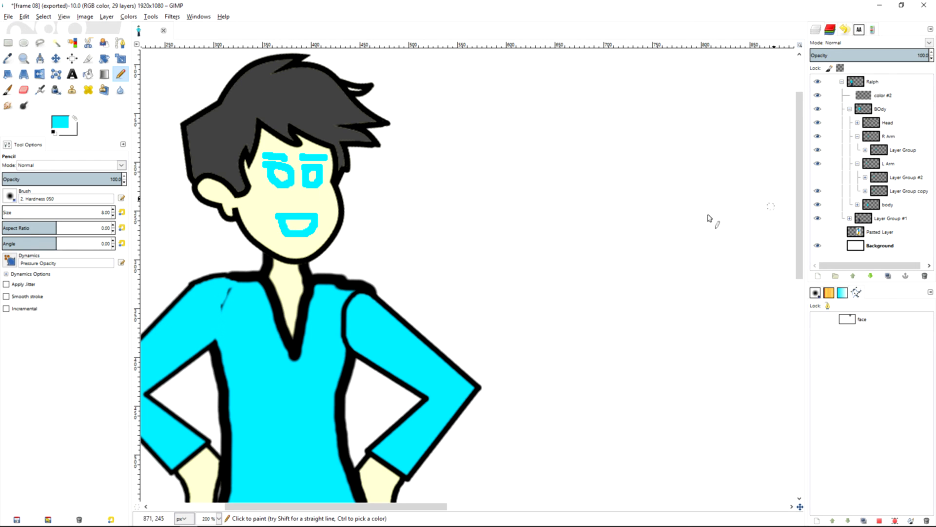
Draw a closed mouth-shaped path with a curved lower edge in the empty area beside the head.
left_click(120, 43)
left_click_drag(418, 195, 479, 194)
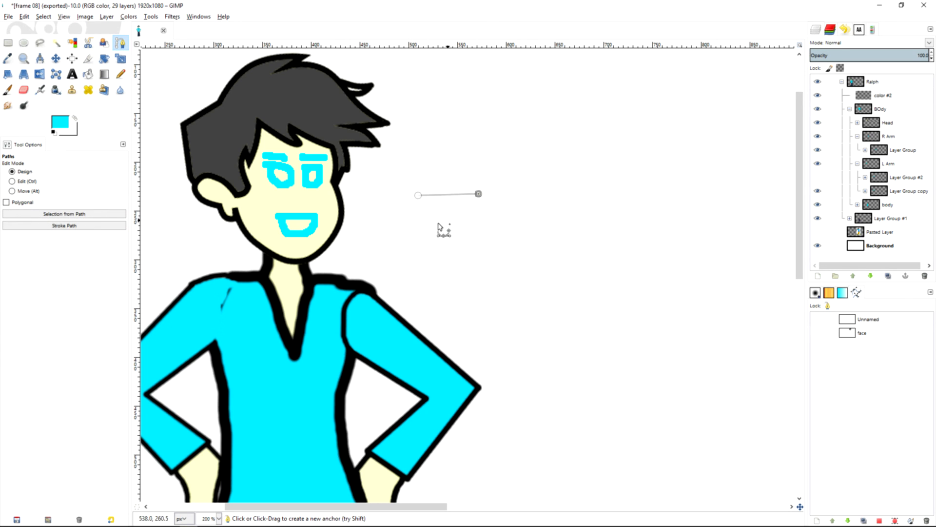
left_click(428, 212)
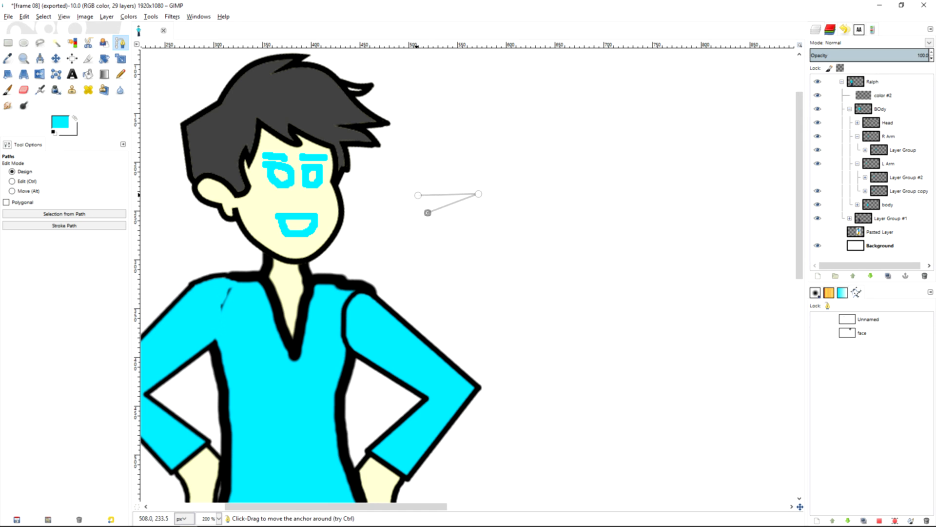
left_click_drag(445, 210, 458, 225)
Rename the new path mouth and stroke it with a 6 px solid-color line.
left_click(98, 226)
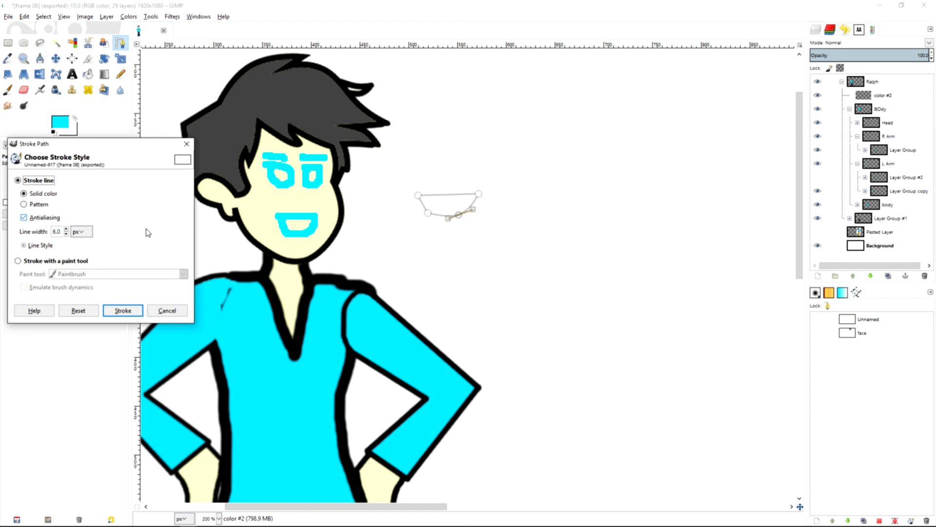
double_click(859, 320)
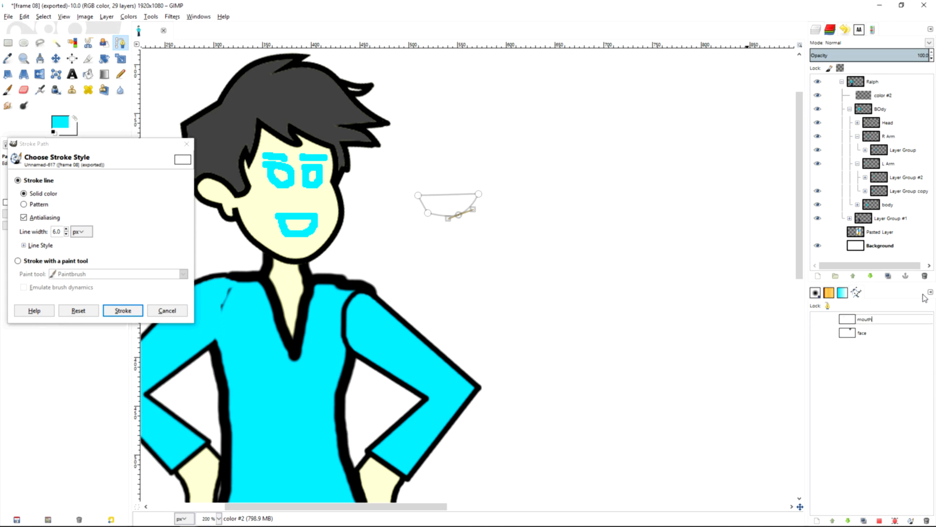
key("Return")
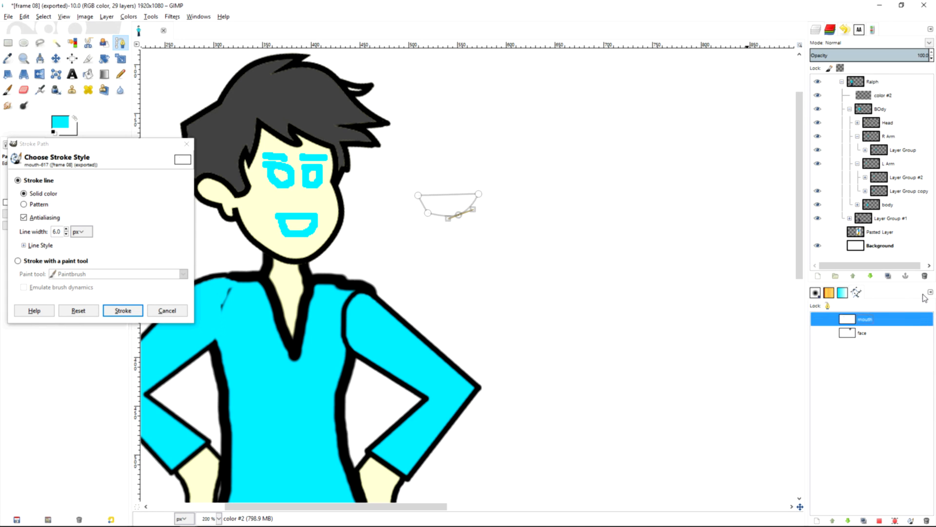
left_click(122, 310)
scroll(470, 223, "up", 3)
scroll(464, 224, "down", 6)
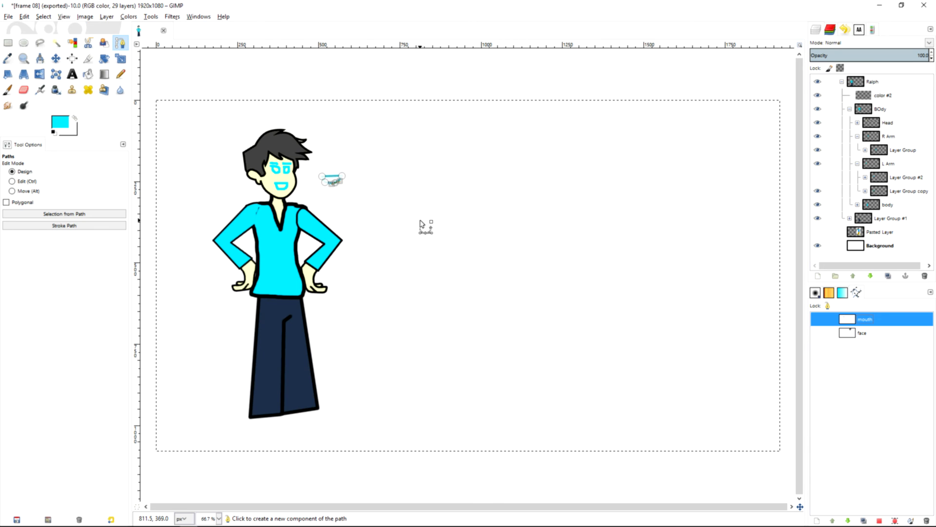
Hide the Background layer and delete the layer holding the sketched facial features.
left_click(857, 83)
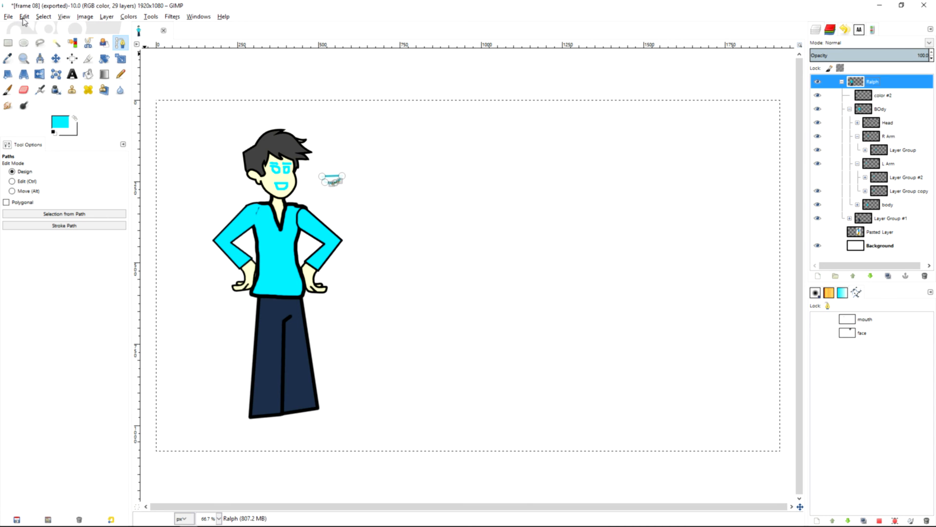
left_click(818, 245)
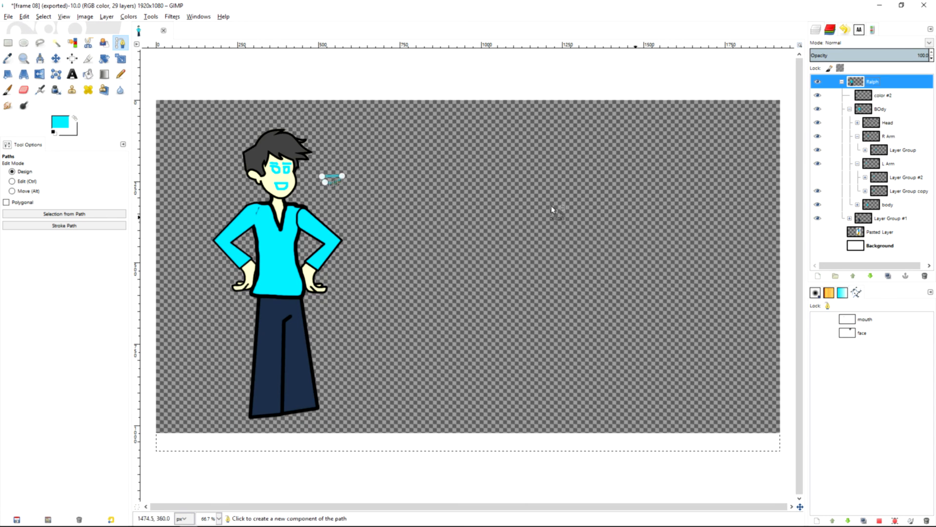
key("r")
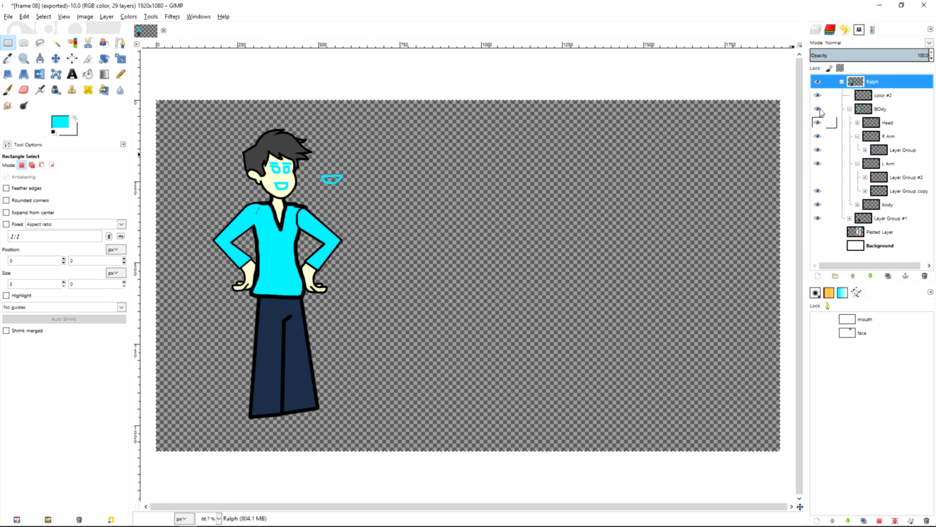
left_click(863, 97)
right_click(864, 99)
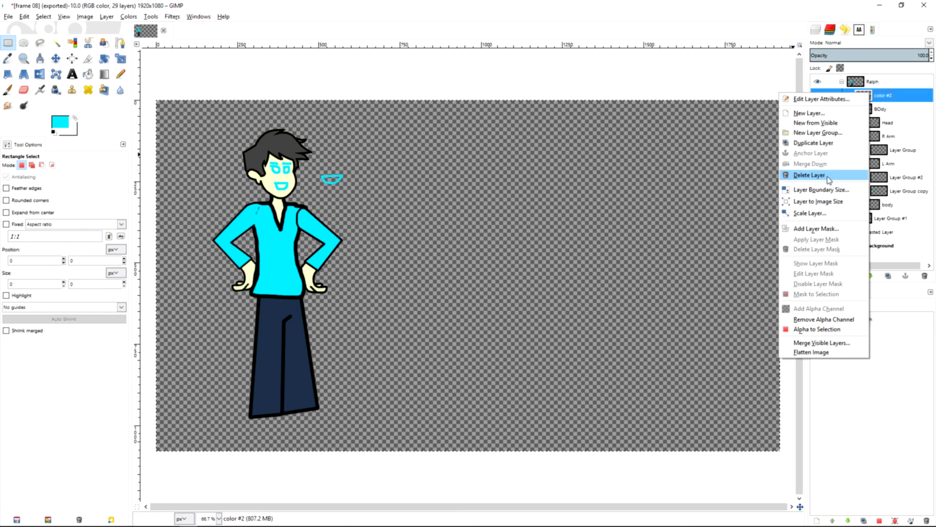
left_click(810, 175)
Select a rectangle of about 474 × 948 px around the character, copy the visible pixels and paste them as a new layer.
left_click_drag(197, 121, 352, 429)
key("ctrl+shift")
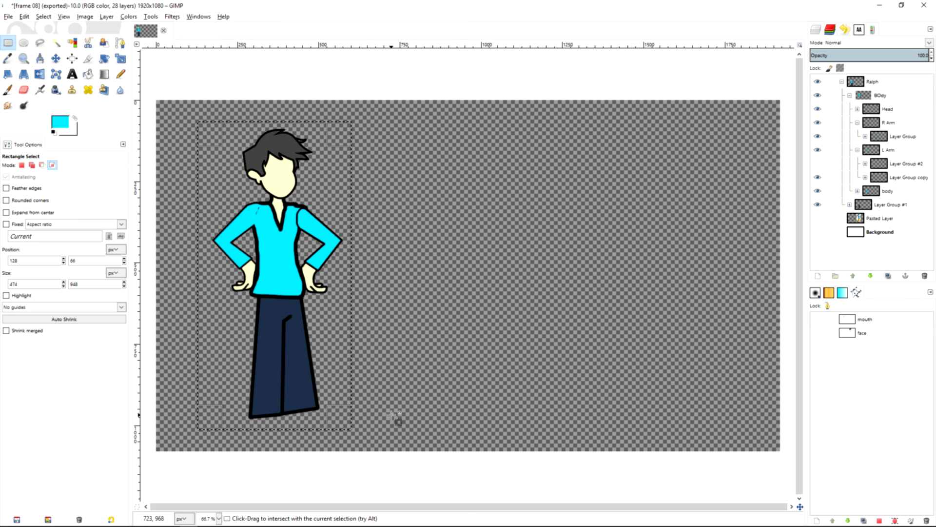
key("ctrl+c")
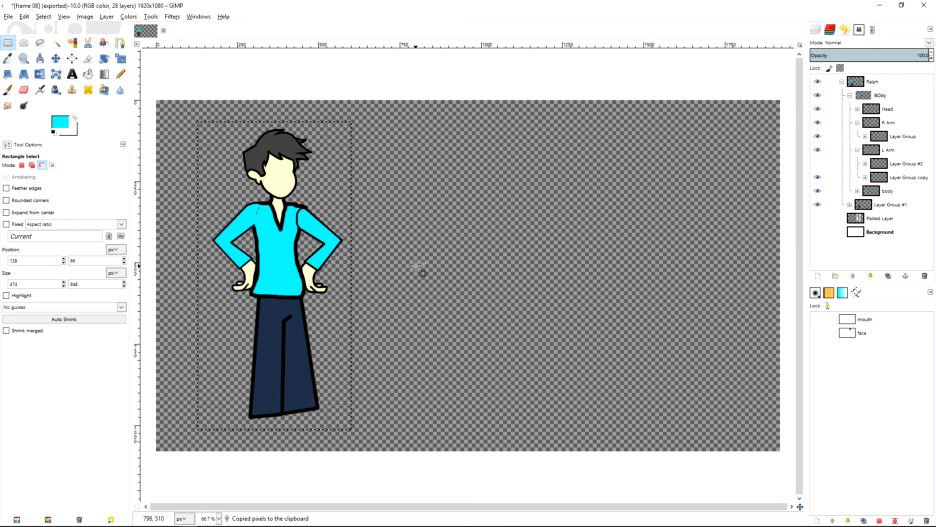
left_click(879, 83)
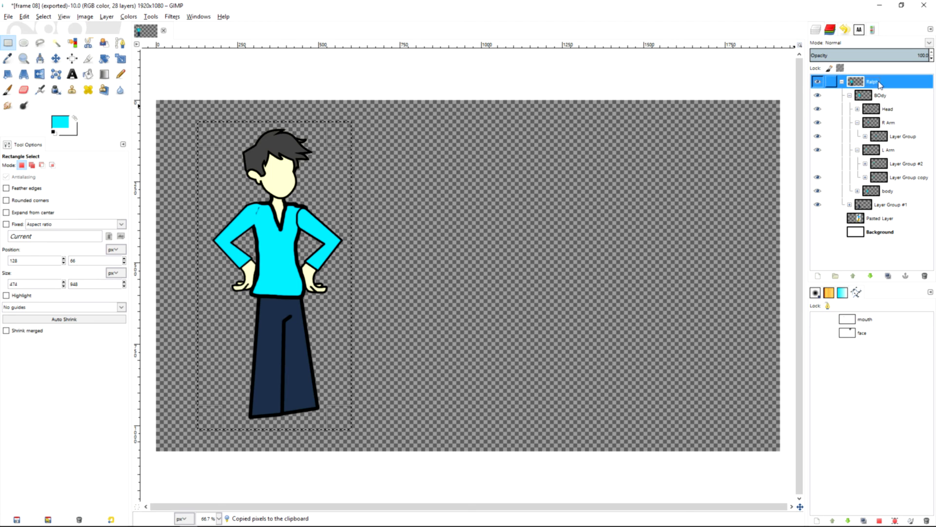
left_click(24, 18)
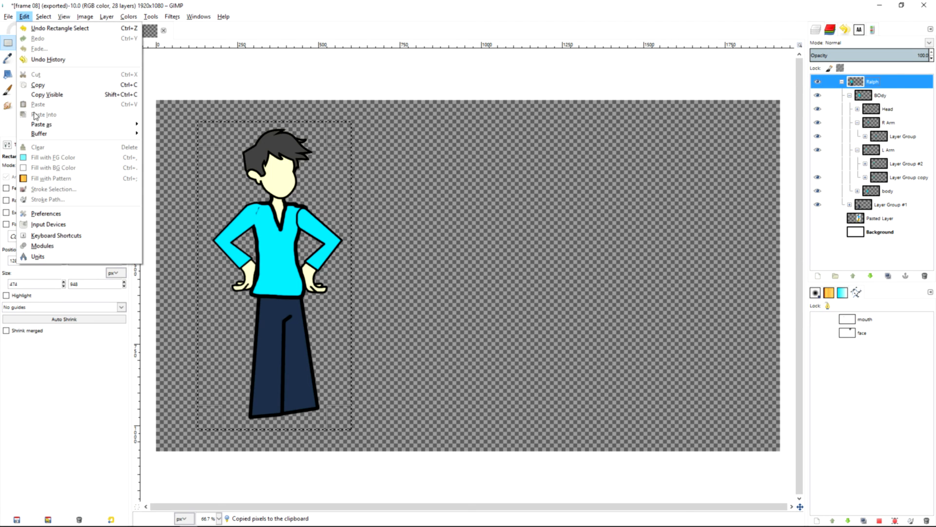
mouse_move(42, 125)
left_click(162, 139)
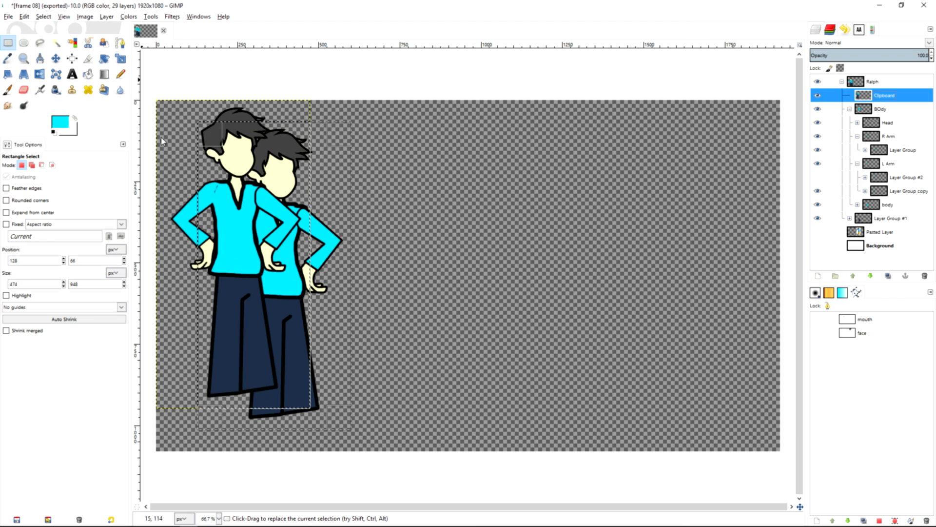
Align the pasted character copy over the original, place its layer above the Ralph group and hide that group.
key("m")
left_click_drag(232, 194, 271, 215)
left_click_drag(873, 95, 873, 79)
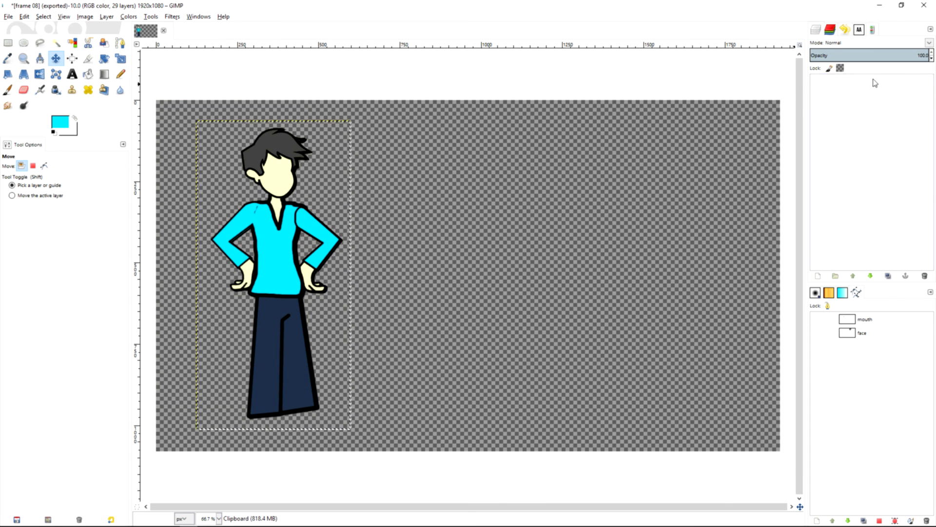
left_click(819, 97)
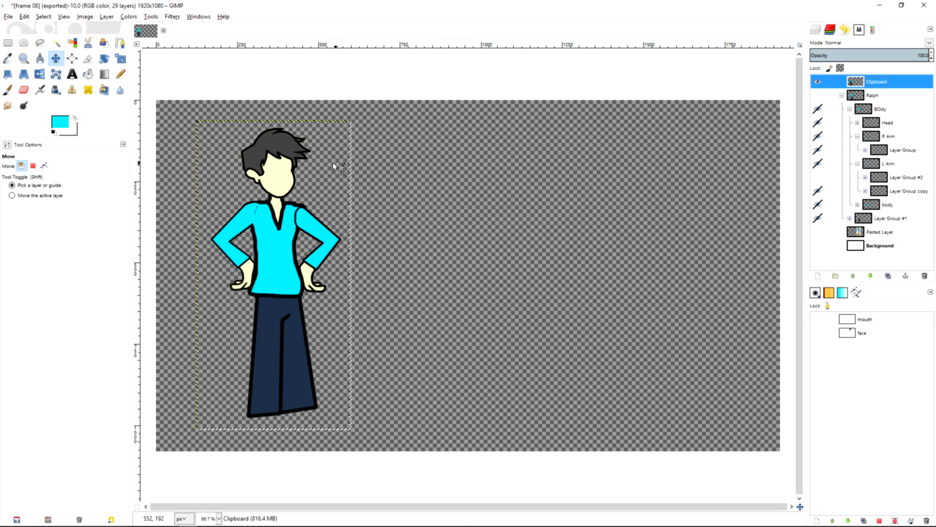
Try to squash the pasted character copy vertically from its upper edge to 469 × 894 px with the Scale tool.
key("shift+s")
left_click(278, 139)
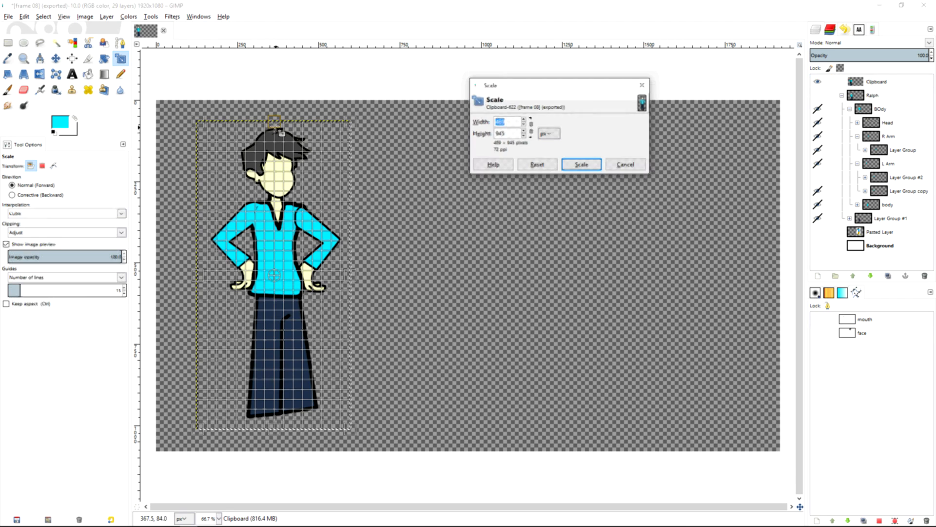
left_click_drag(279, 128, 279, 144)
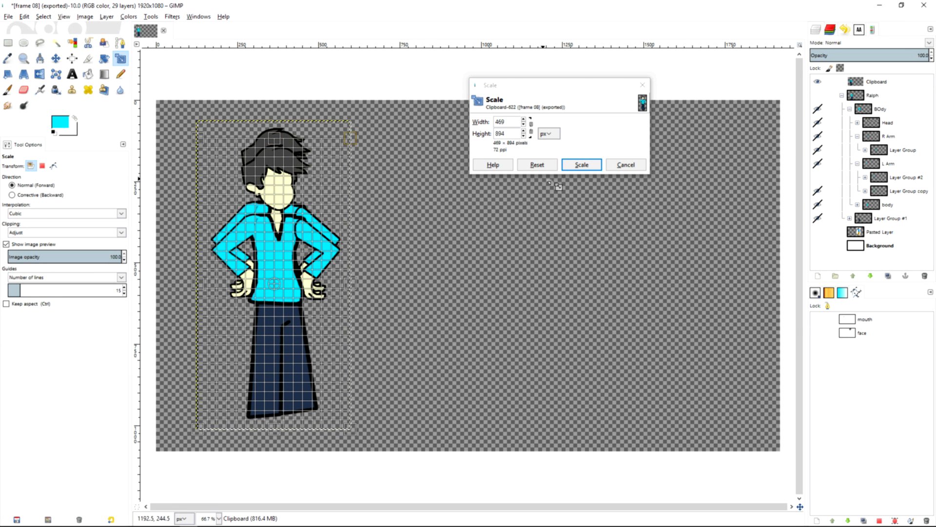
left_click(582, 164)
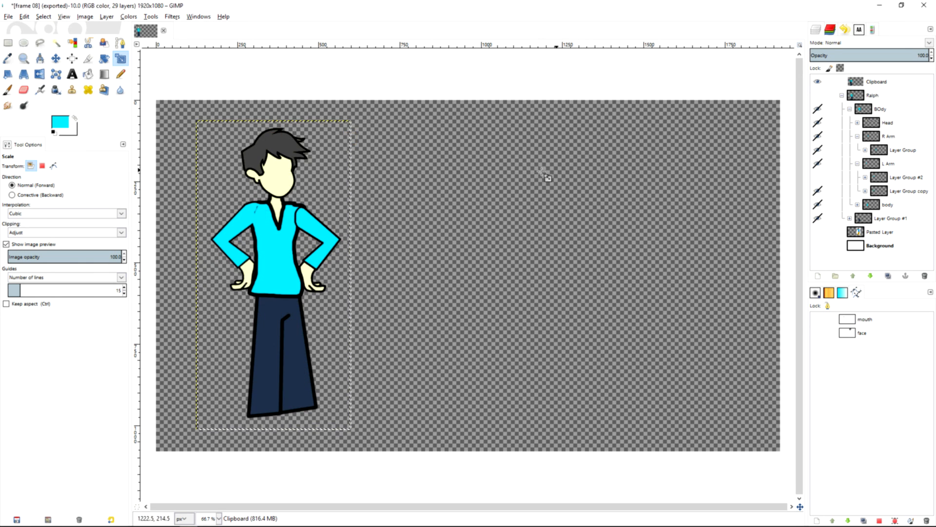
Export the current pose of the character copy as frame 10.png in the Downloads folder.
key("ctrl+shift+e")
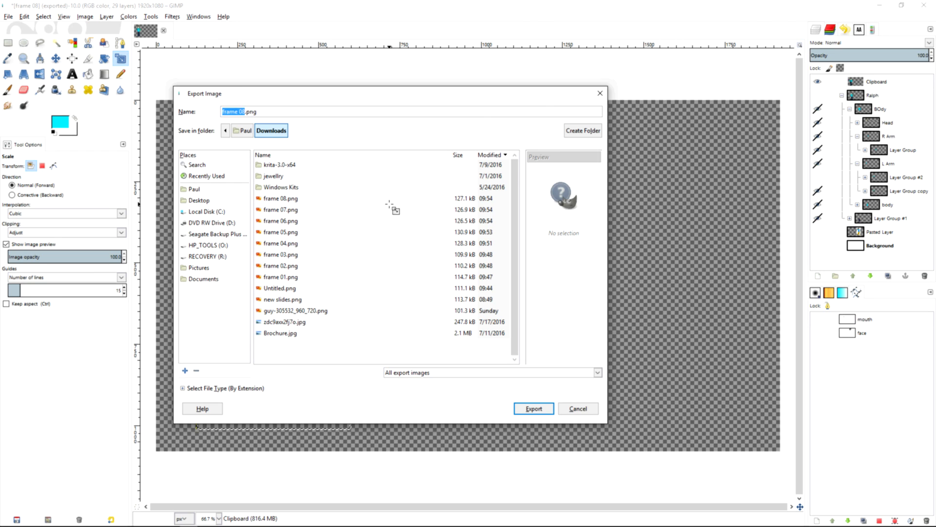
type("fr")
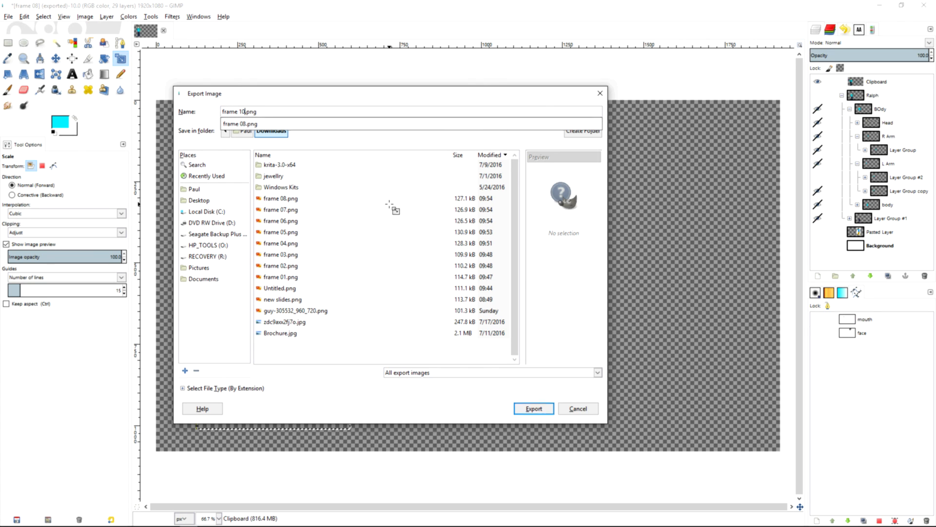
key("Return")
key("Return")
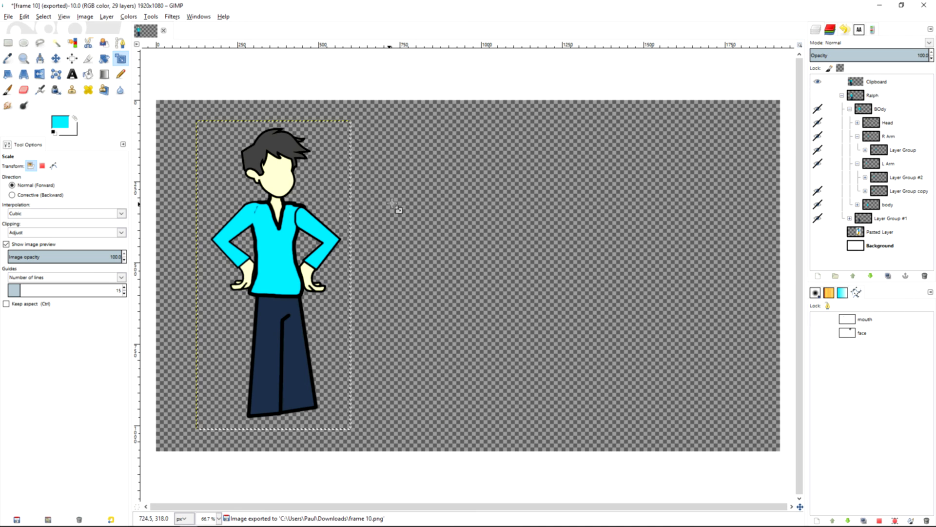
Scale the character copy shorter from its upper edge, keeping its width, and export the squashed pose as frame 11.png.
left_click(324, 147)
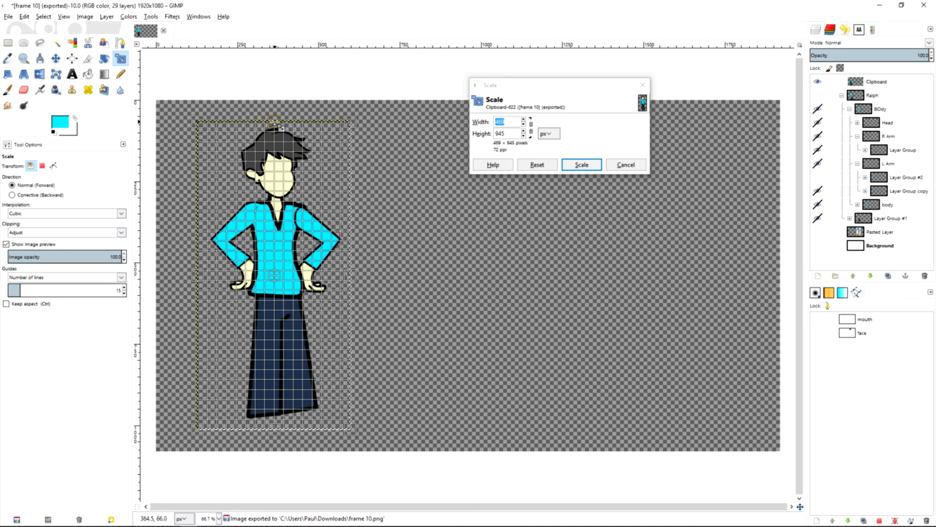
left_click(590, 166)
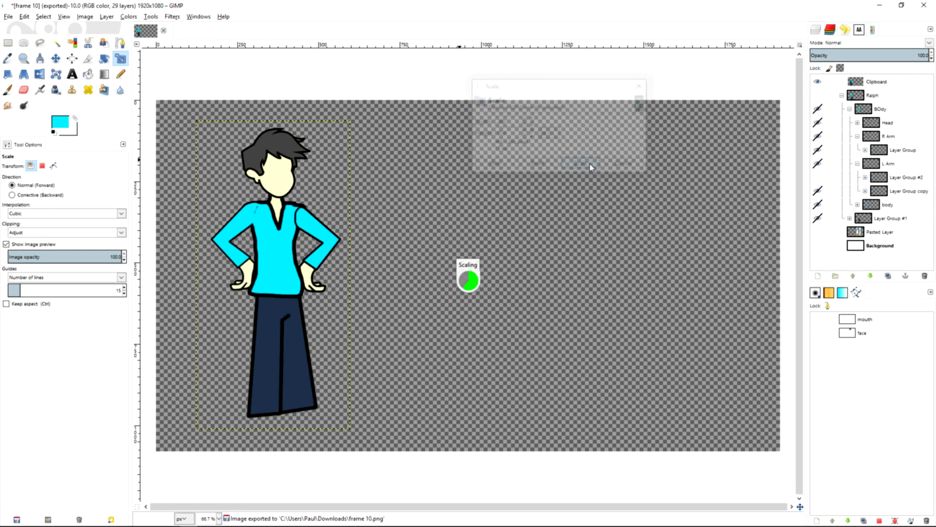
key("ctrl+shift+e")
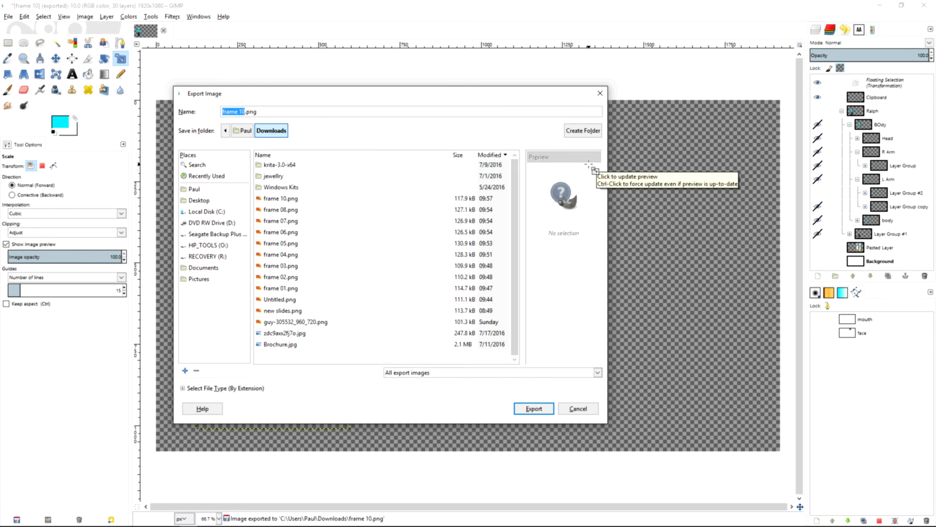
key("BackSpace")
type("fr")
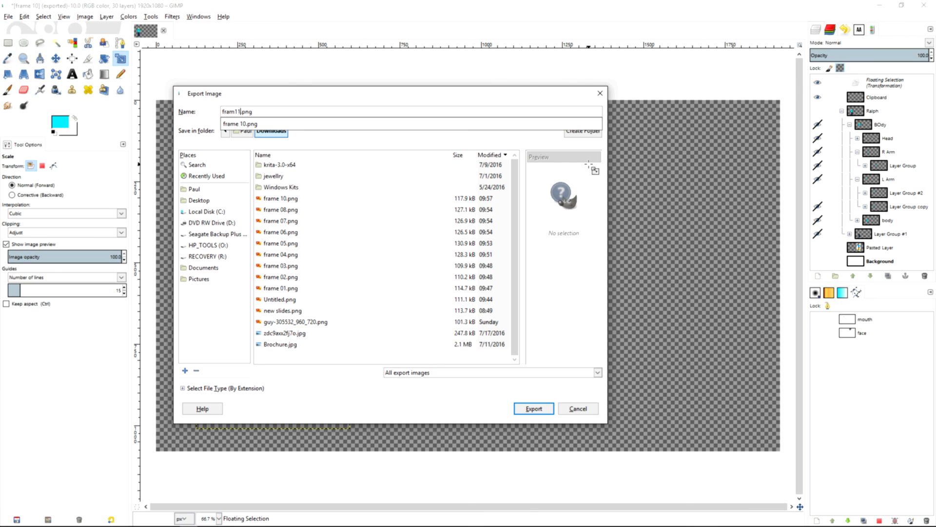
type("ame 11")
key("Return")
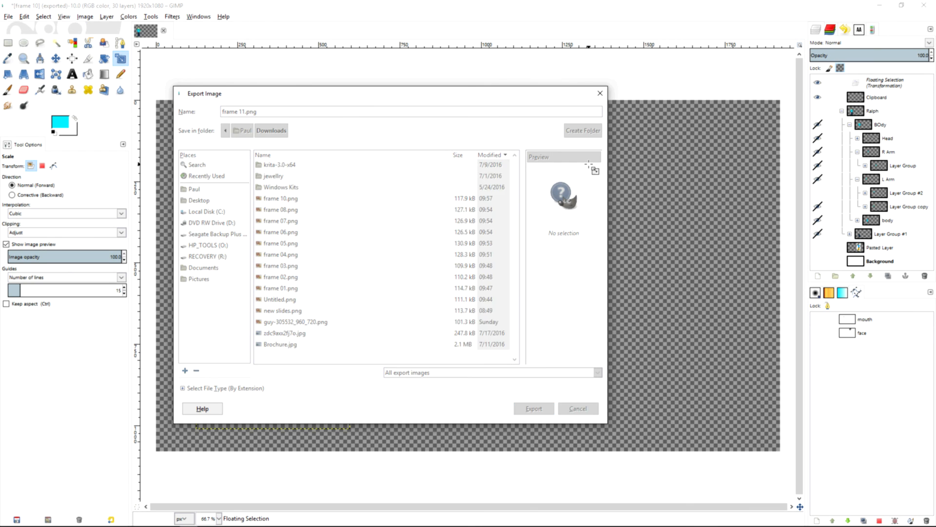
key("Return")
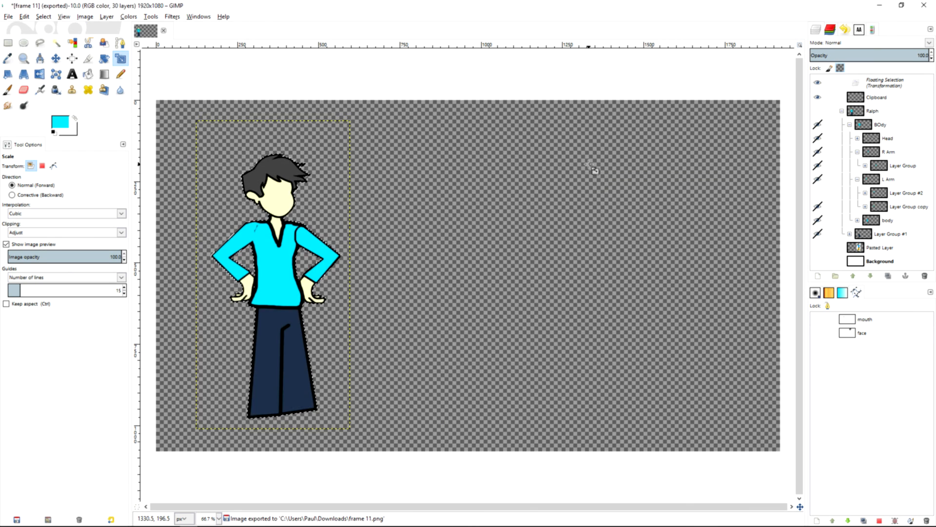
Hide the squashed floating selection, show the Ralph group with its parts, and flip the floating selection horizontally.
left_click(818, 83)
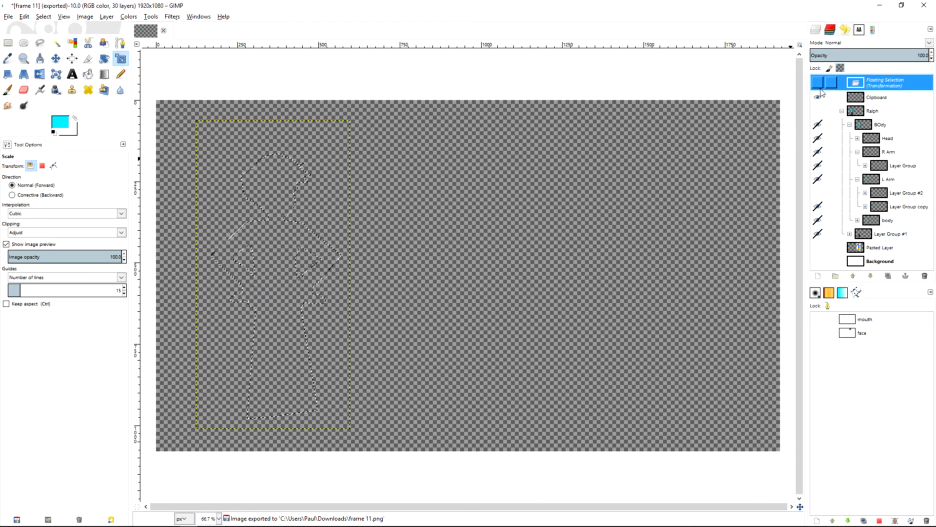
left_click(819, 110)
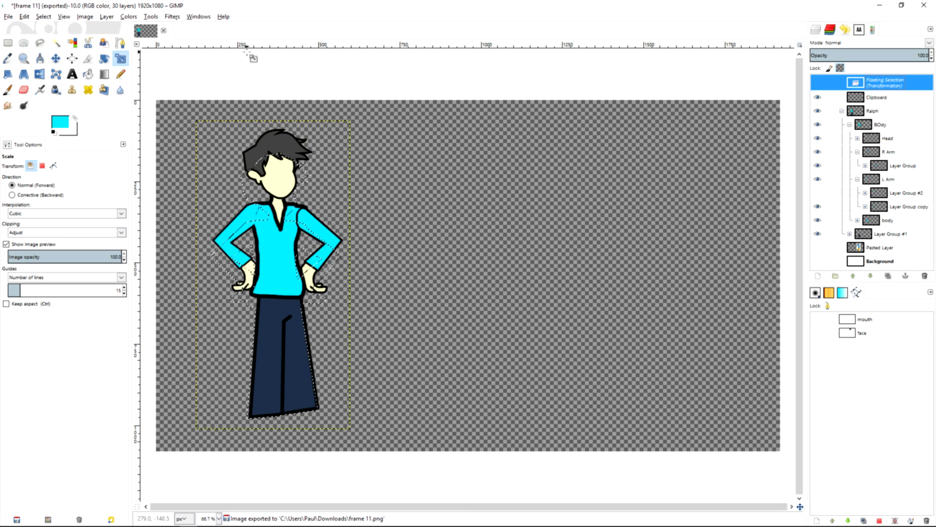
left_click(108, 18)
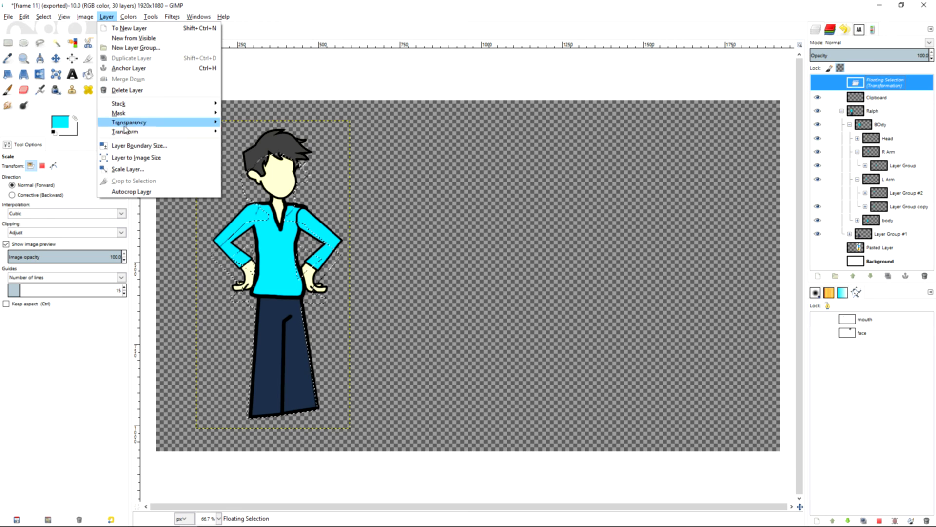
mouse_move(161, 131)
left_click(246, 132)
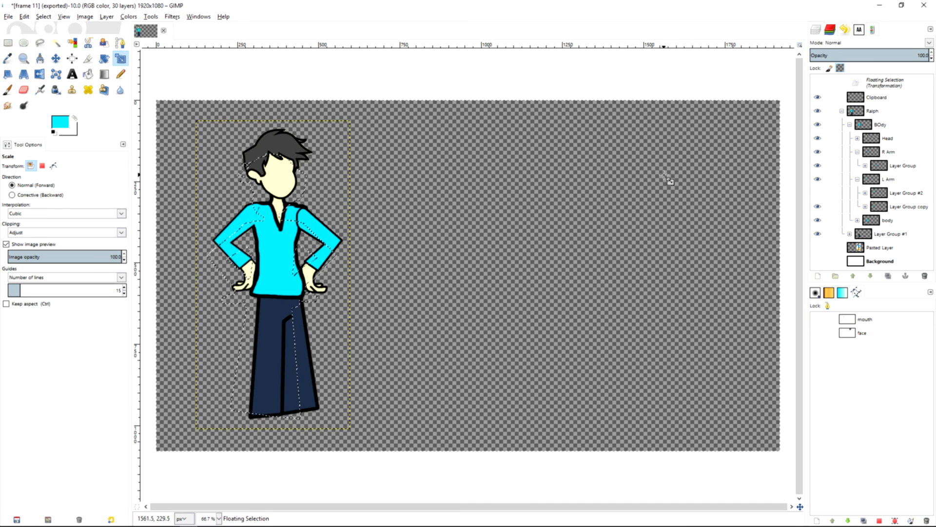
Convert the floating selection to a new layer and hide that layer.
right_click(898, 86)
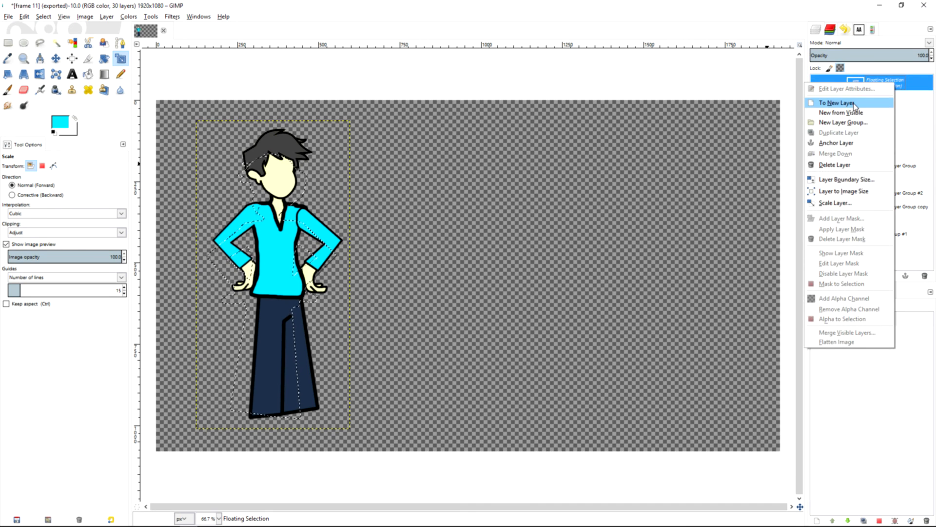
left_click(854, 100)
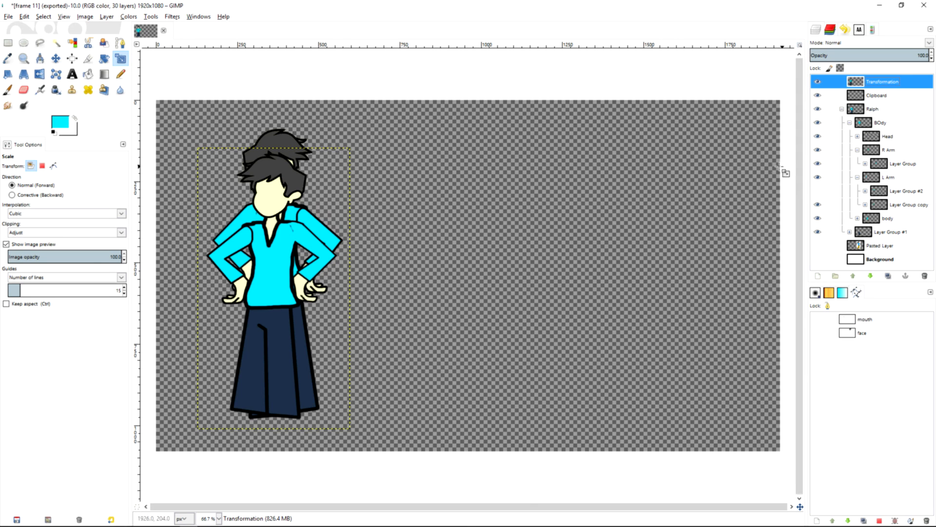
left_click(818, 82)
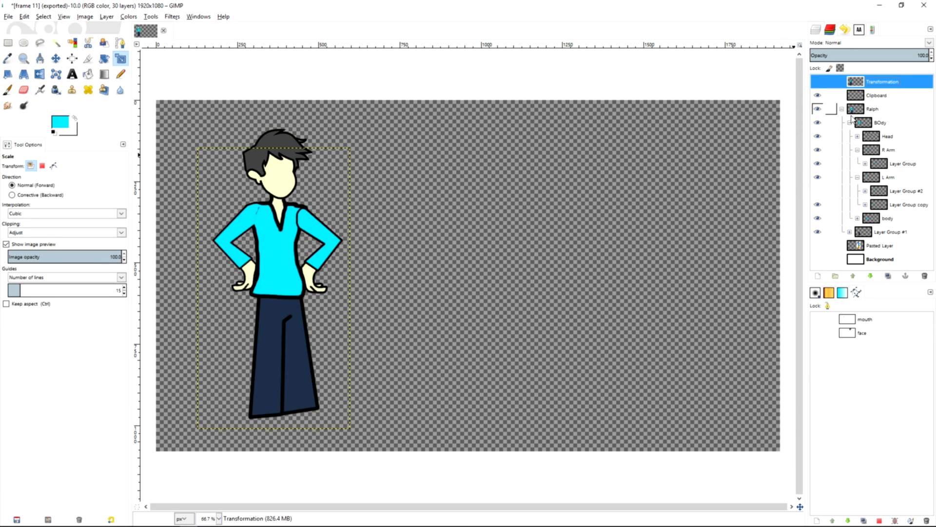
Flip the Head group horizontally so the character faces the opposite way.
left_click(880, 137)
left_click(107, 18)
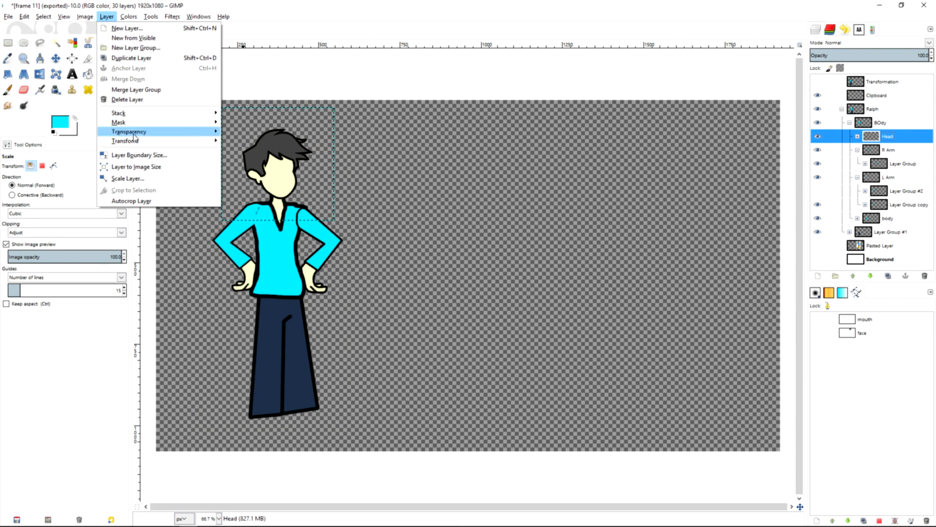
mouse_move(146, 141)
left_click(254, 143)
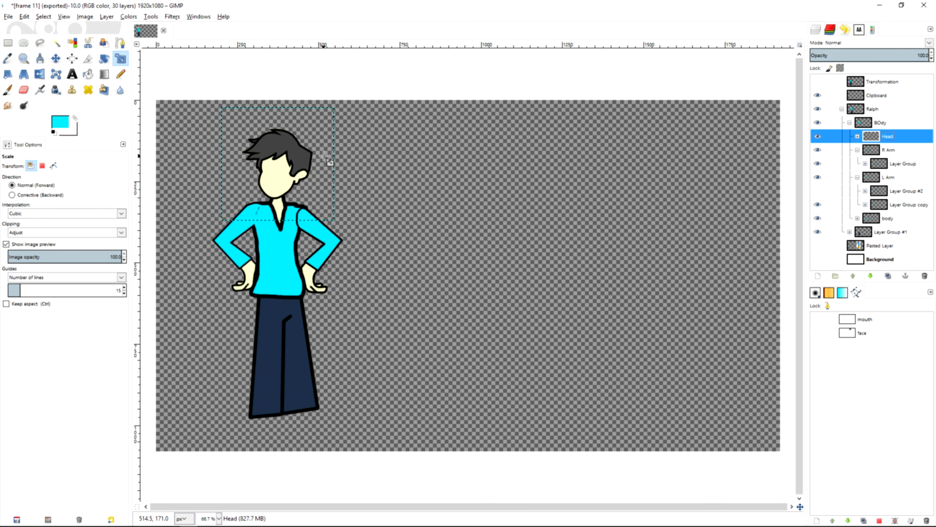
Export the pose with the flipped head as frame 12.png in the Downloads folder.
key("ctrl+shift+e")
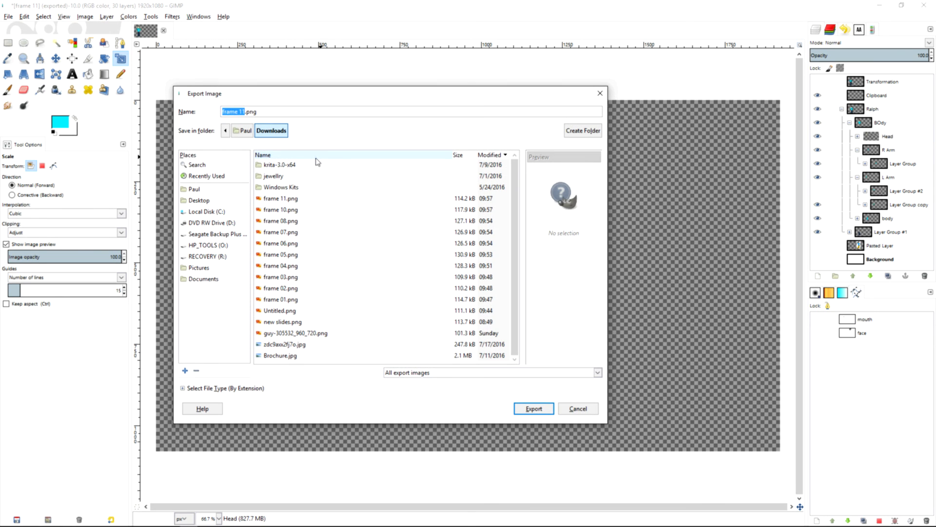
key("Right")
key("BackSpace")
type("2")
key("Return")
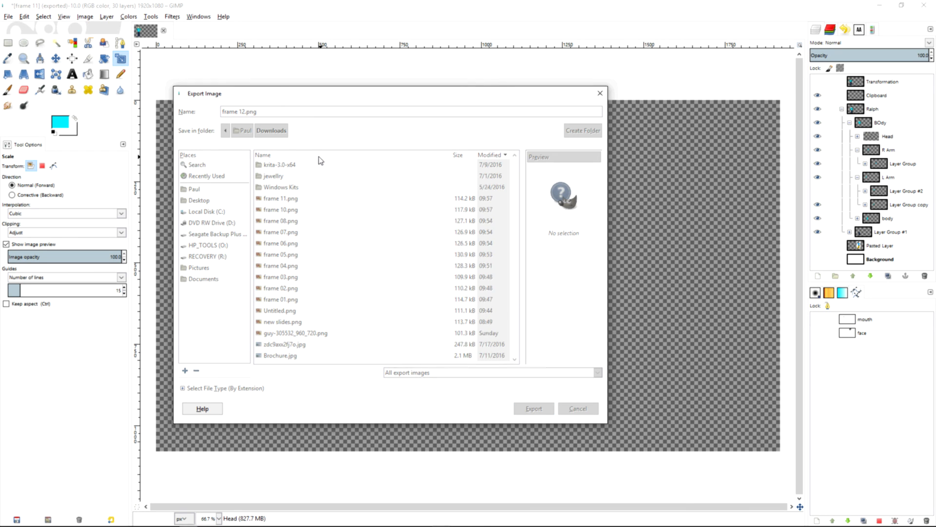
key("Return")
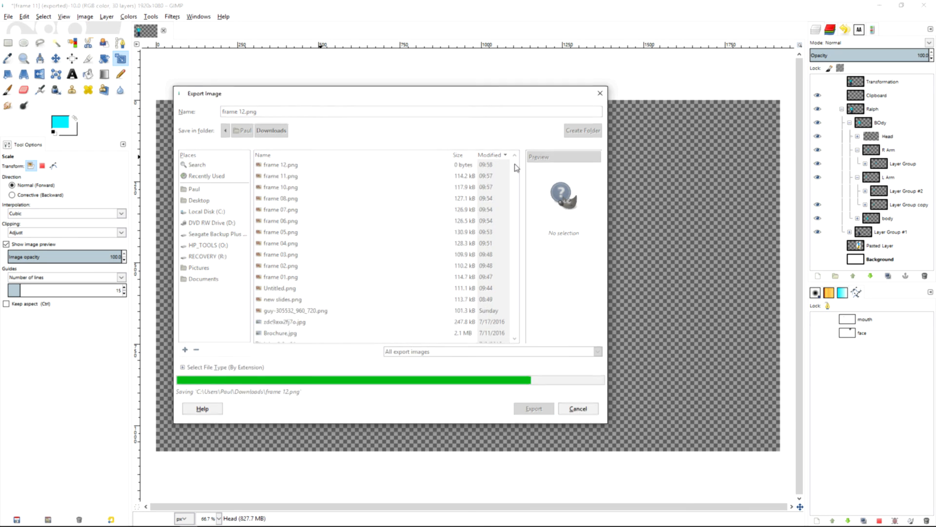
Switch to Photos, compare the exported frames 10 to 12 by paging back and forth, close the viewer and return to GIMP.
key("Right")
key("Right")
key("Right")
key("Right")
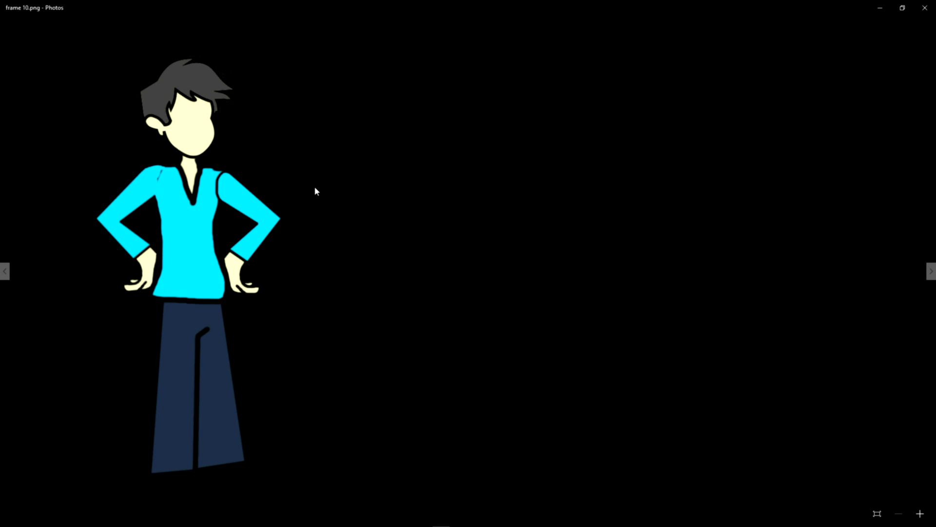
key("Left")
key("Right")
key("Left")
key("Left")
key("Right")
key("Right")
key("Left")
key("Left")
key("Right")
key("Right")
key("Left")
key("Right")
key("Left")
key("Right")
key("Left")
key("Left")
key("Right")
key("Left")
key("Right")
key("Left")
key("Right")
key("Right")
key("Left")
key("Left")
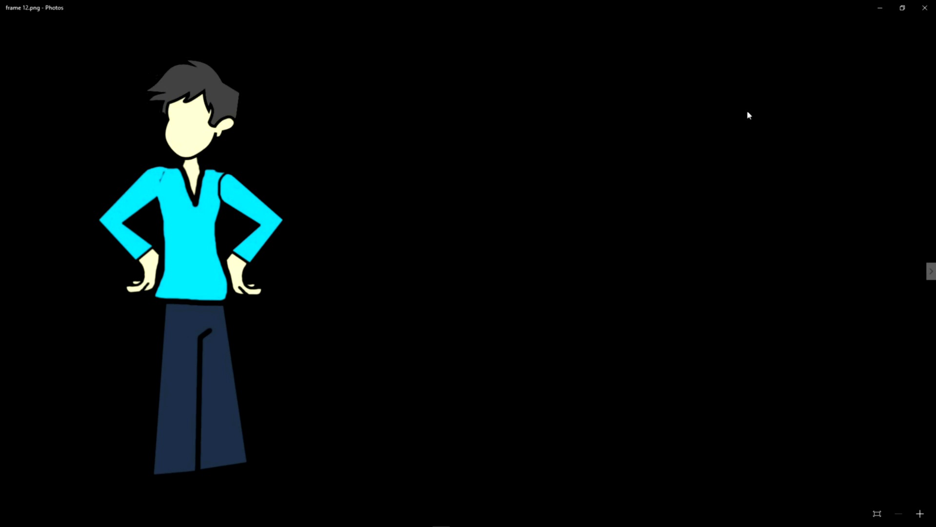
left_click(925, 8)
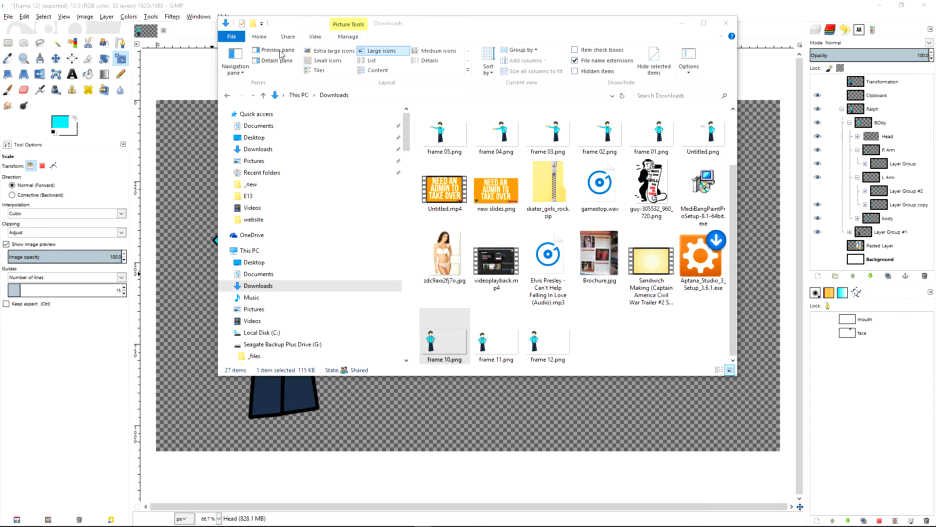
left_click(230, 11)
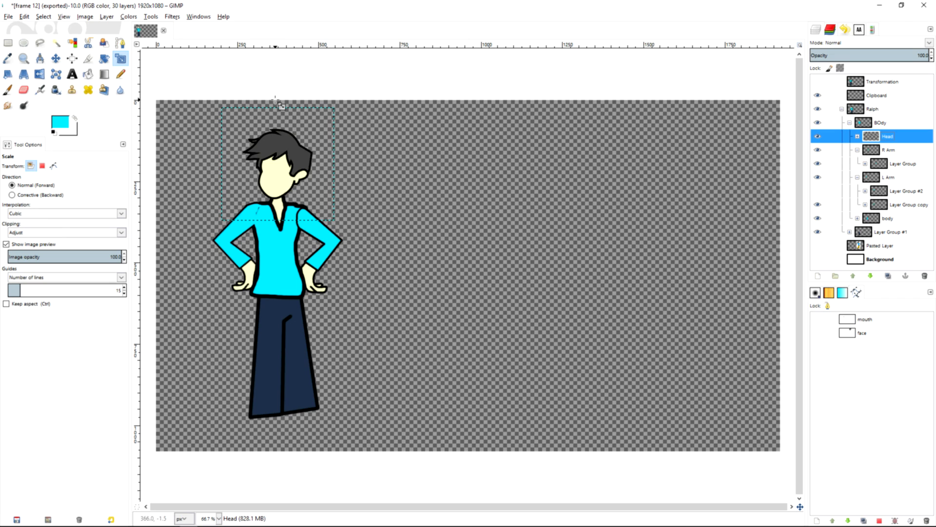